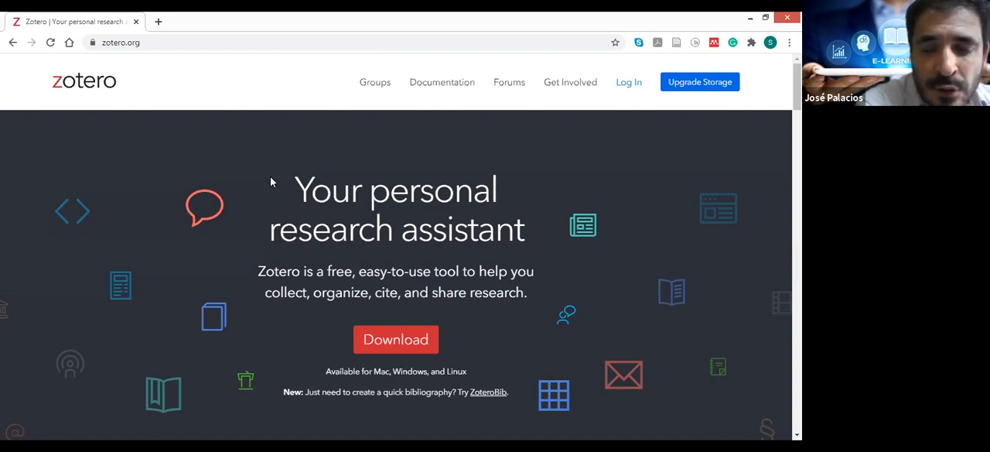
# - Open the Zotero downloads page and download the Zotero 5.0 for Windows installer
pyautogui.click(378, 352)
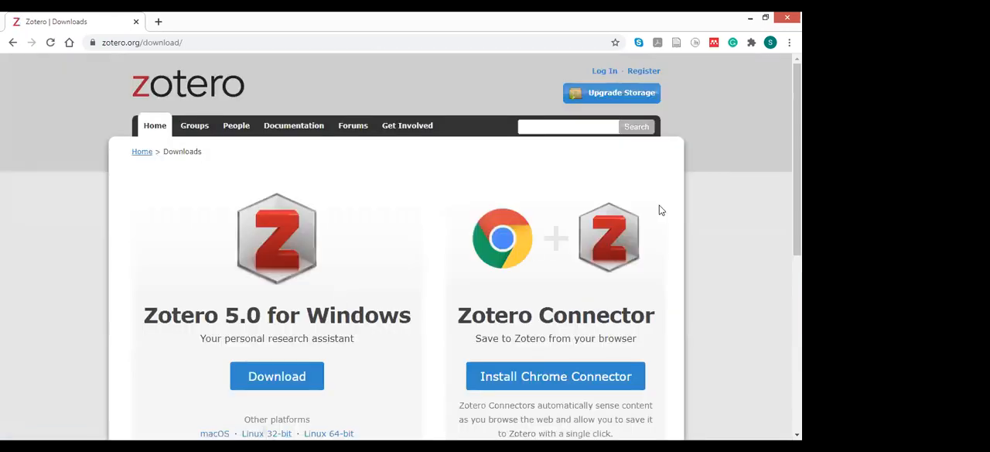
pyautogui.scroll(-2, 661, 209)
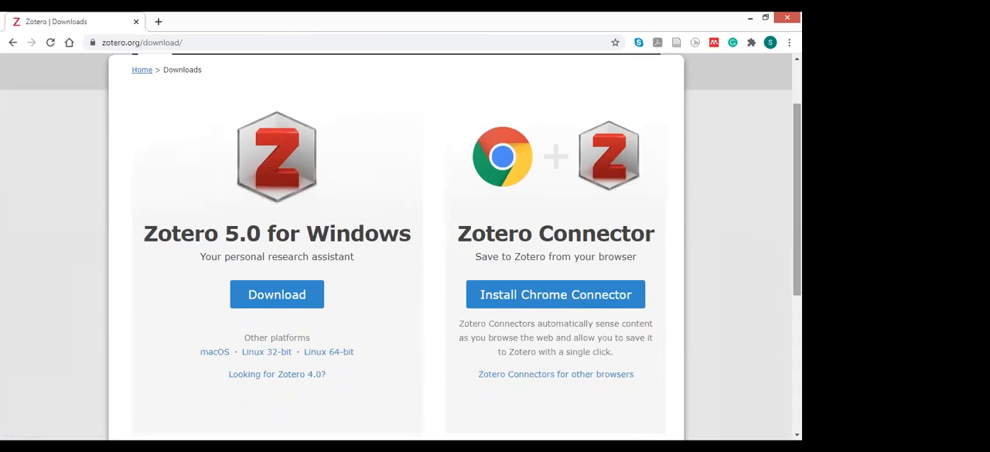
pyautogui.scroll(-1, 736, 229)
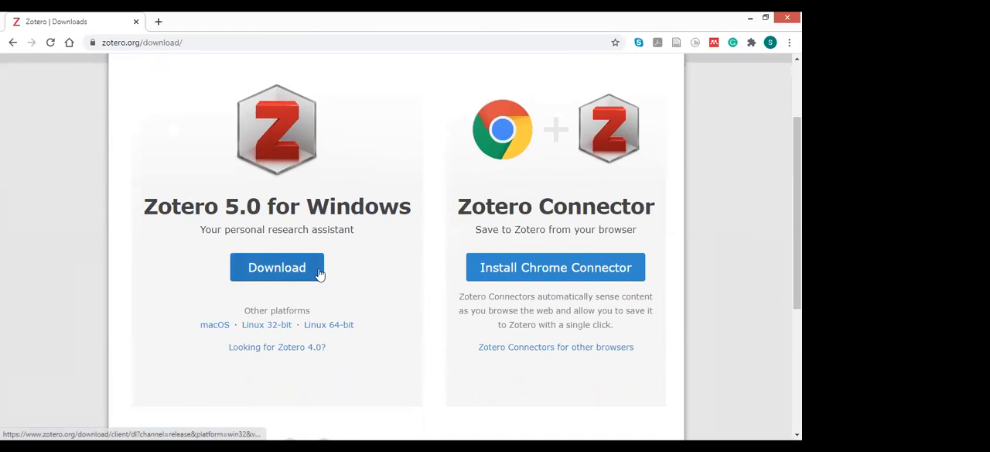
pyautogui.click(319, 273)
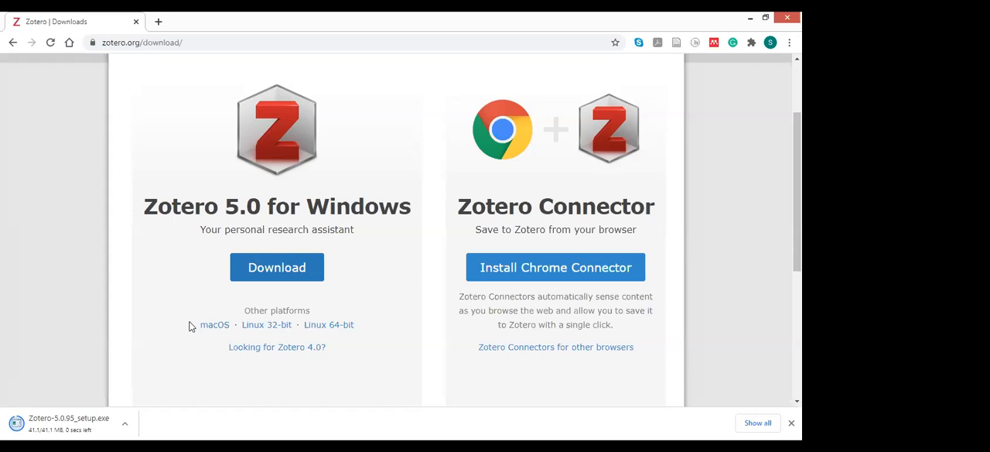
# - Open the Zotero Connector page in the Chrome Web Store and launch the downloaded Zotero-5.0.95_setup.exe
pyautogui.click(504, 268)
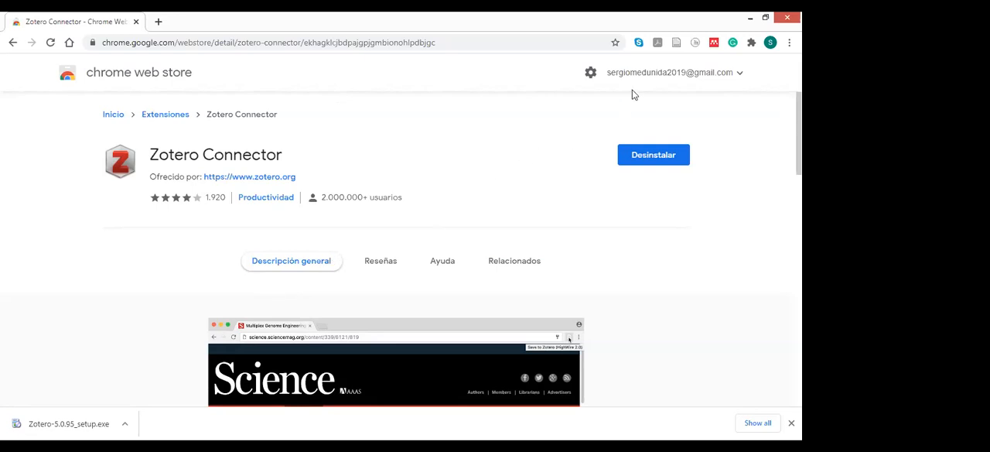
pyautogui.click(676, 44)
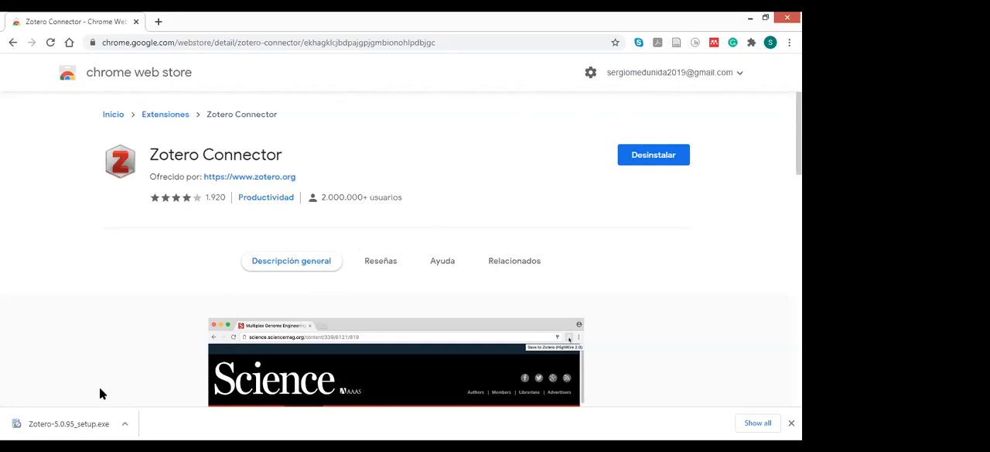
pyautogui.click(85, 425)
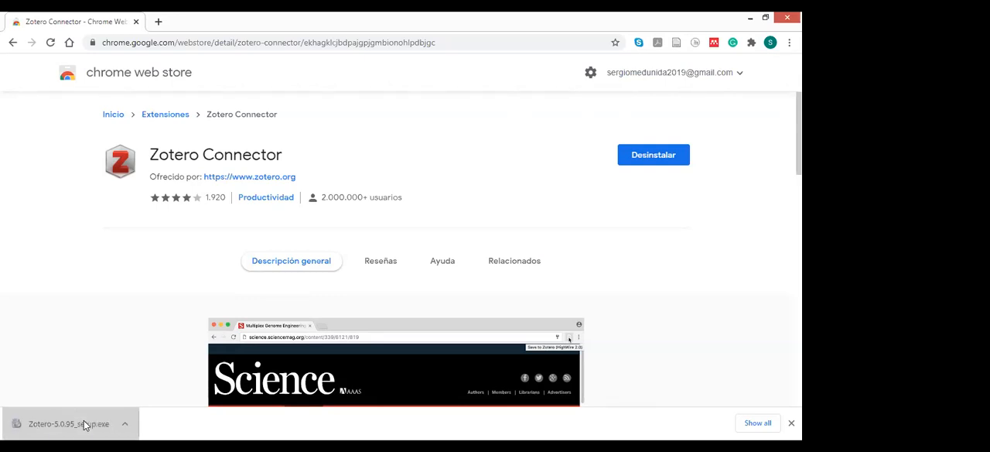
pyautogui.click(83, 422)
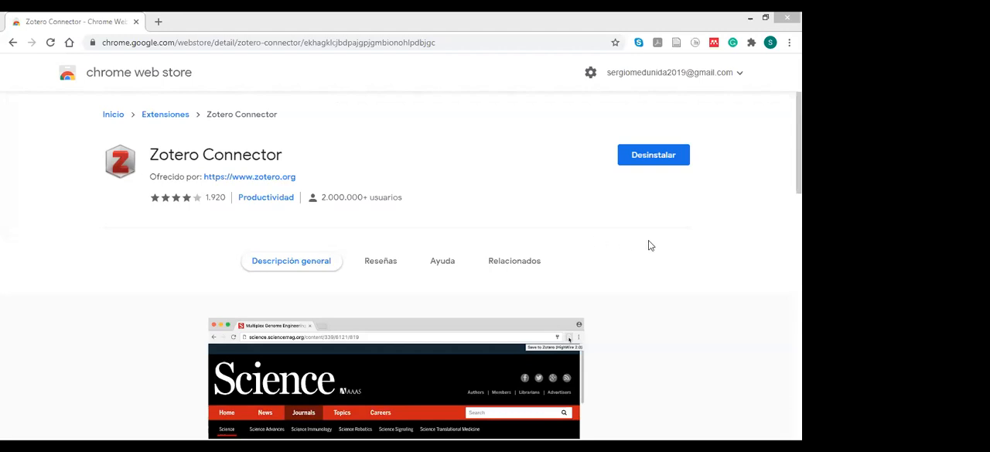
# - Return to the Zotero home page and go through its login page to the free account registration form
pyautogui.click(14, 43)
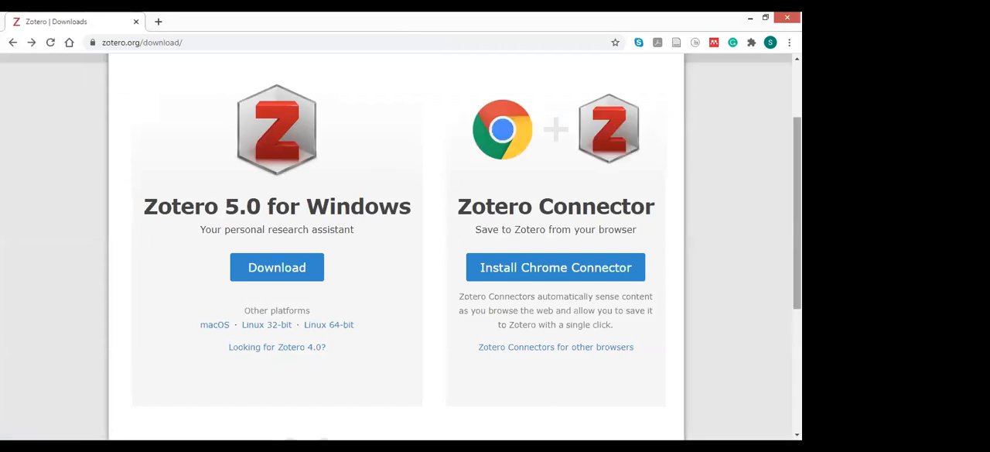
pyautogui.scroll(1, 331, 121)
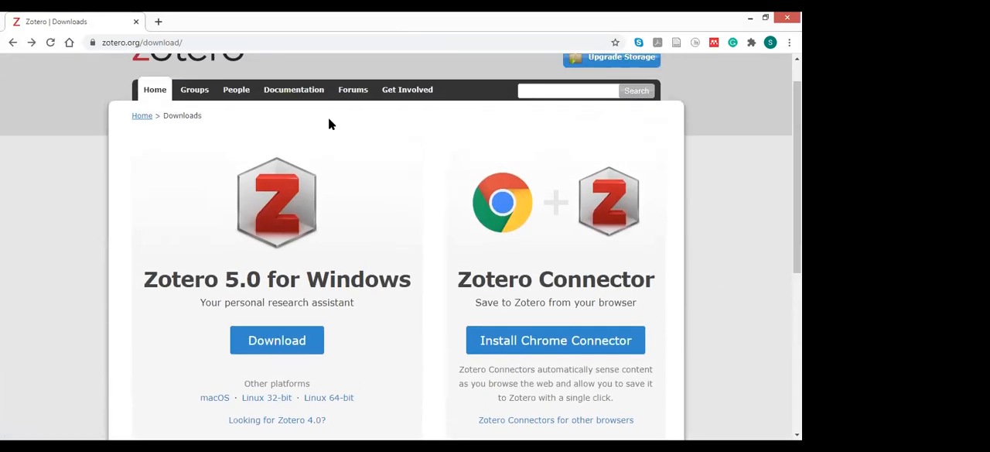
pyautogui.click(9, 43)
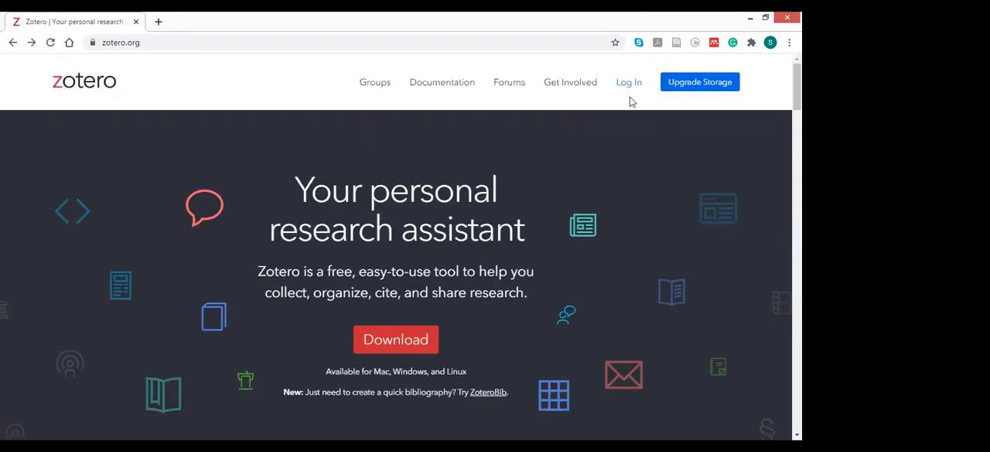
pyautogui.moveTo(797, 91); pyautogui.dragTo(797, 91)
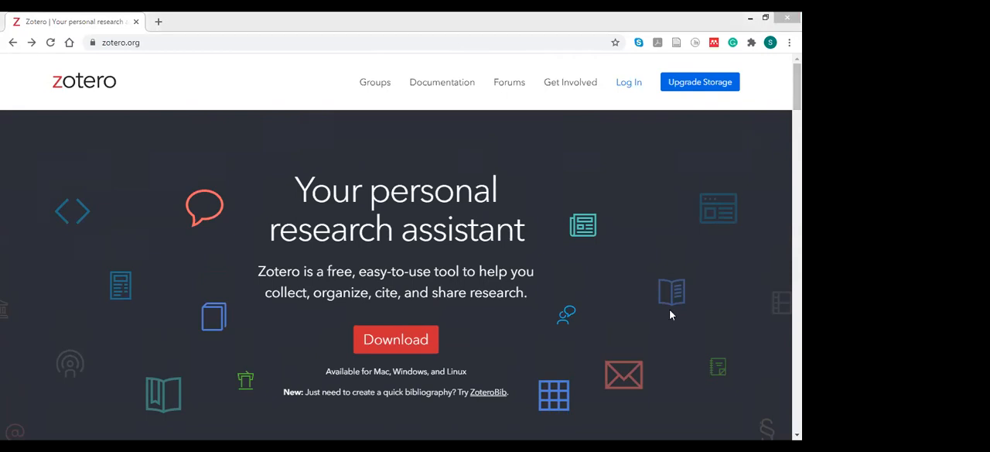
pyautogui.click(636, 101)
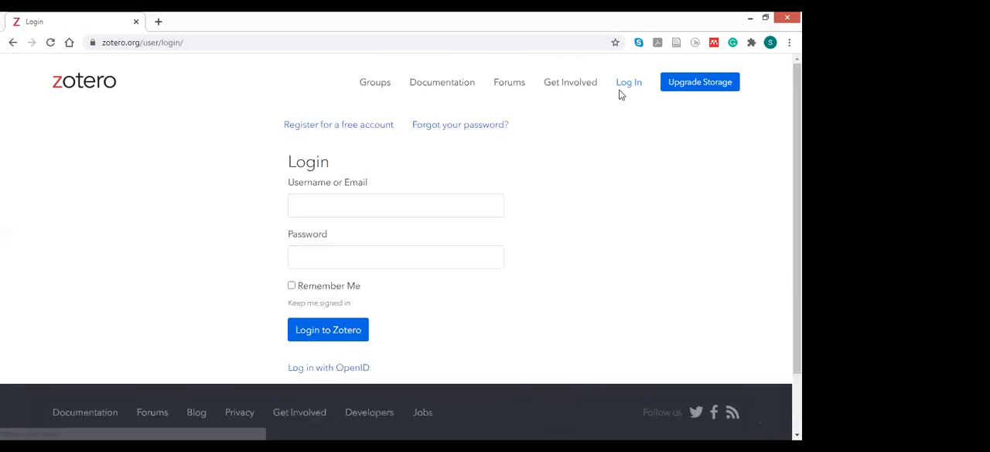
pyautogui.click(410, 201)
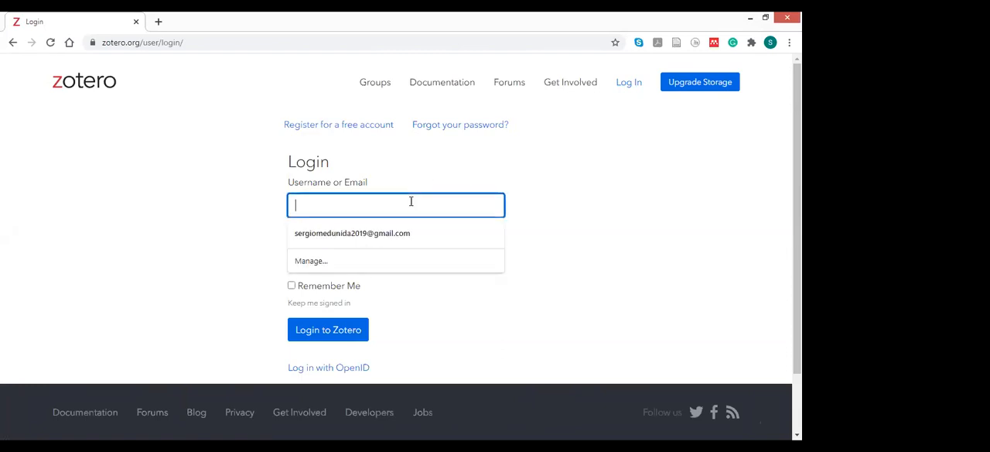
pyautogui.click(412, 177)
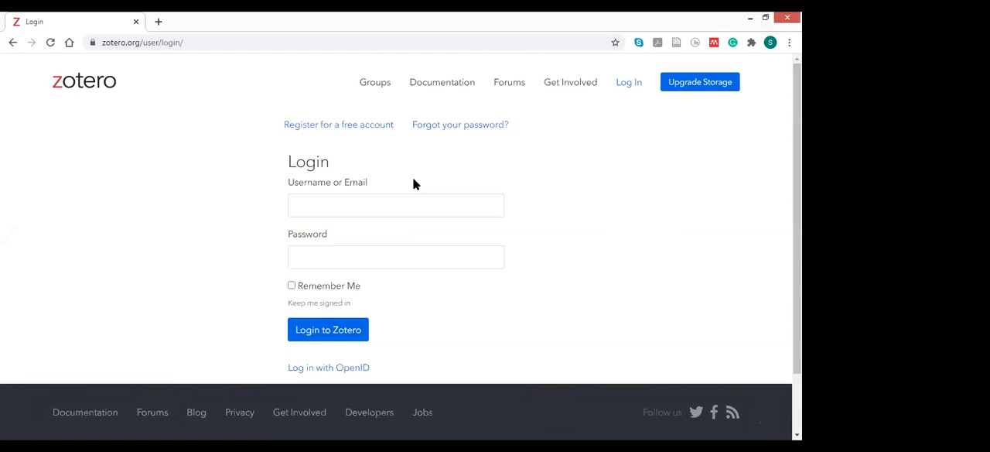
pyautogui.click(368, 127)
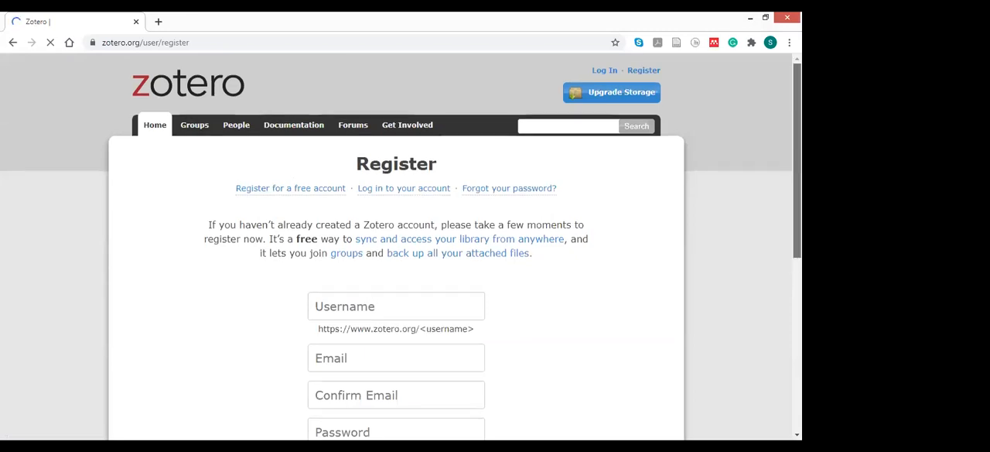
pyautogui.scroll(-2, 401, 247)
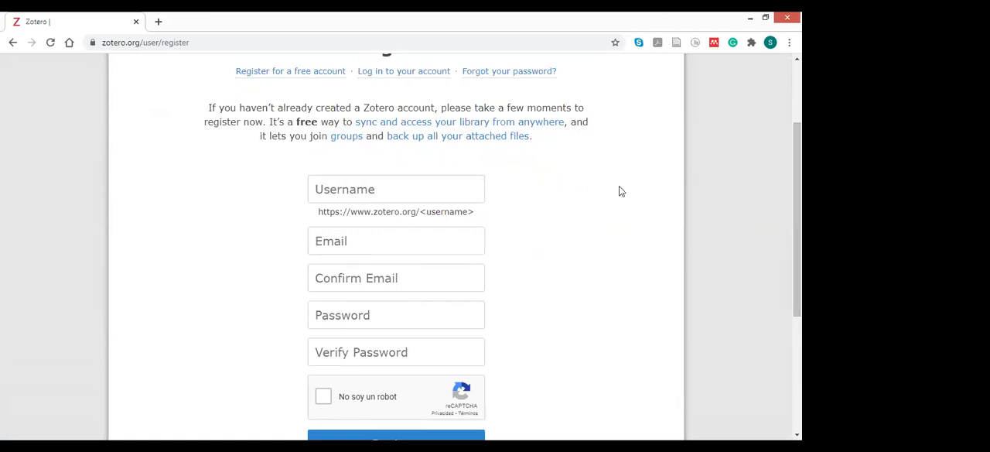
# - Enter the username for the new account in the registration form
pyautogui.click(476, 183)
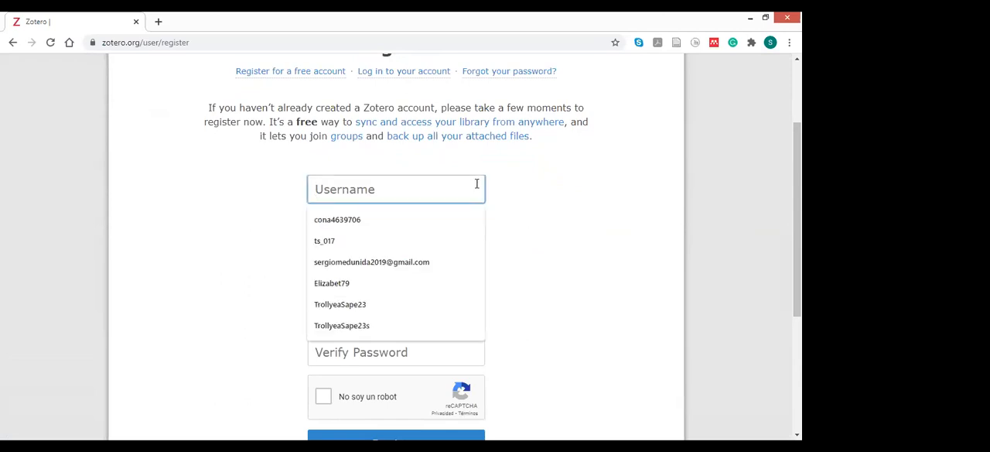
pyautogui.click(520, 201)
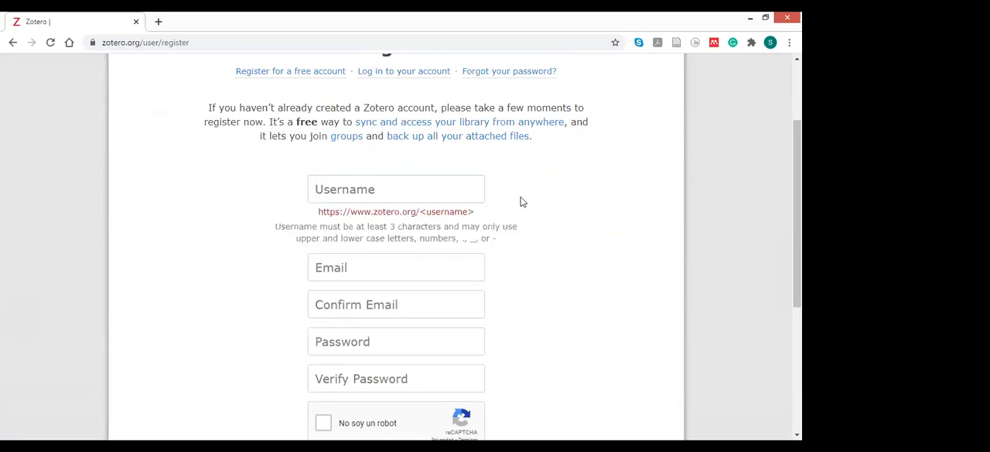
pyautogui.click(465, 181)
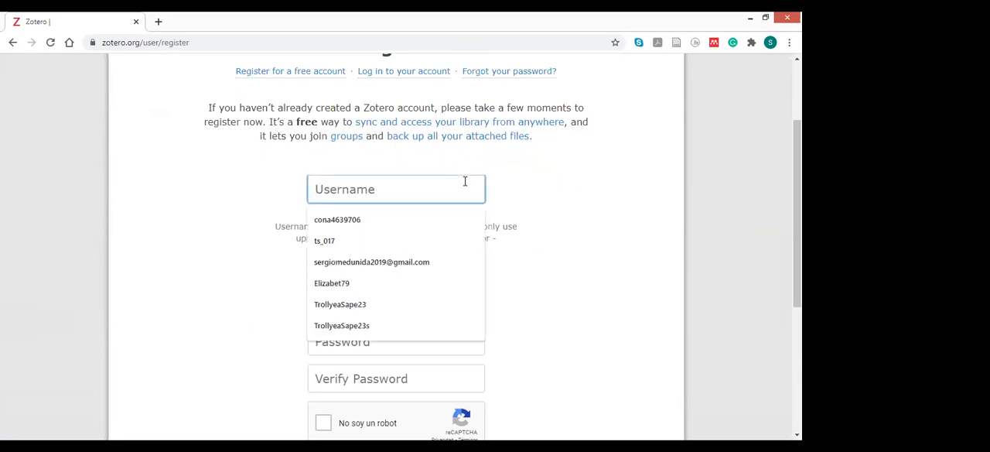
pyautogui.write('Cona4')
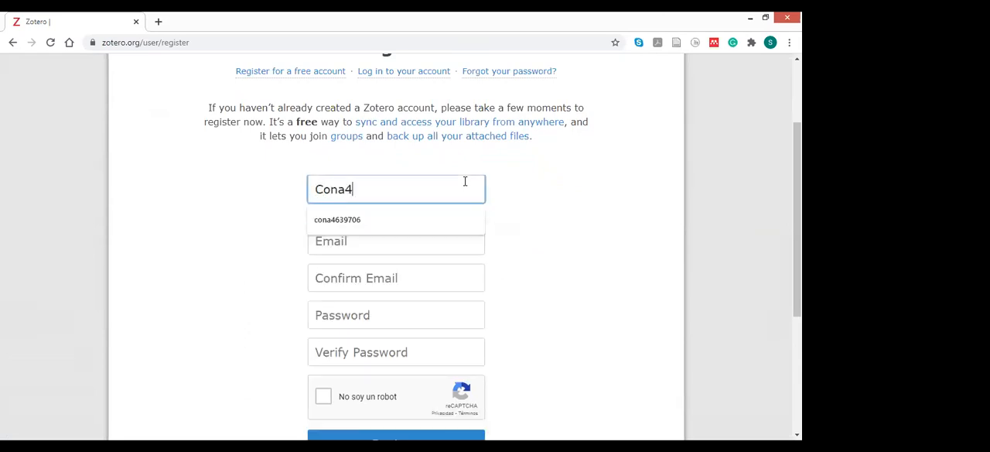
pyautogui.write('639706')
pyautogui.press('Tab')
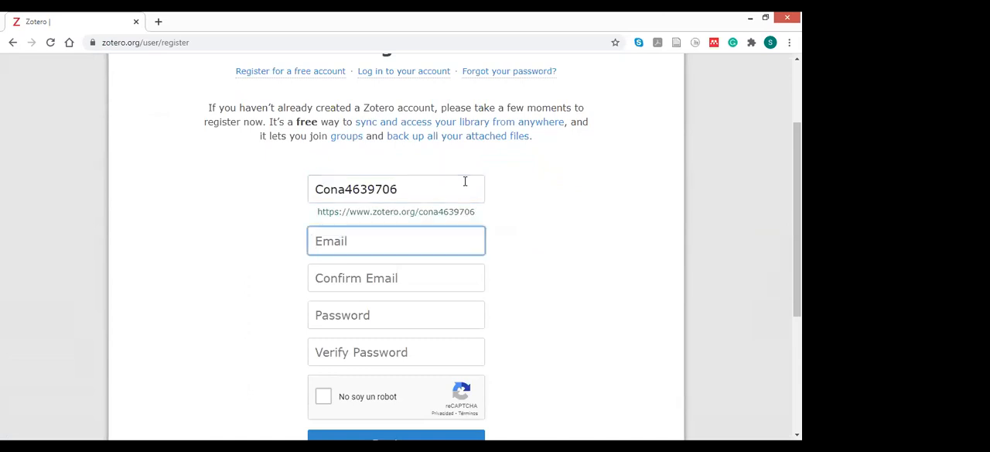
# - Fill in the account's e-mail address and repeat it in the e-mail confirmation field
pyautogui.write('tro')
pyautogui.press('Down')
pyautogui.press('Down')
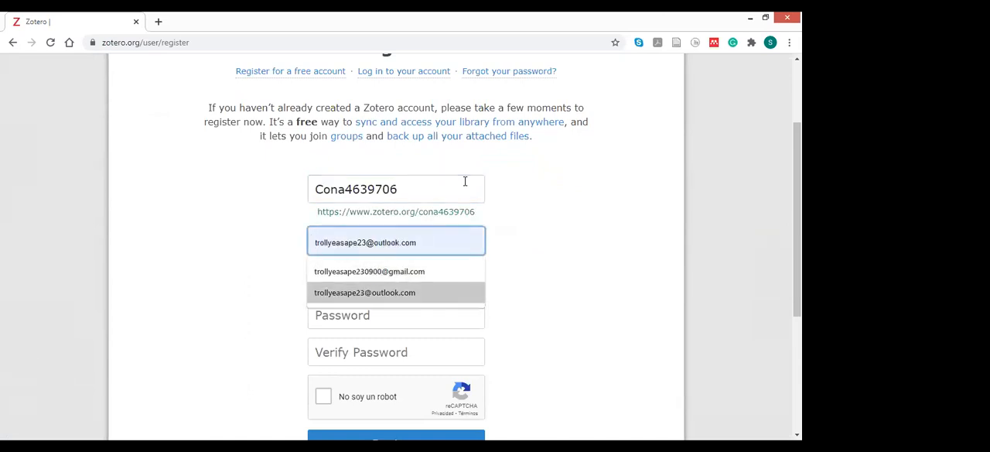
pyautogui.press('Tab')
pyautogui.write('trol')
pyautogui.write('lyue')
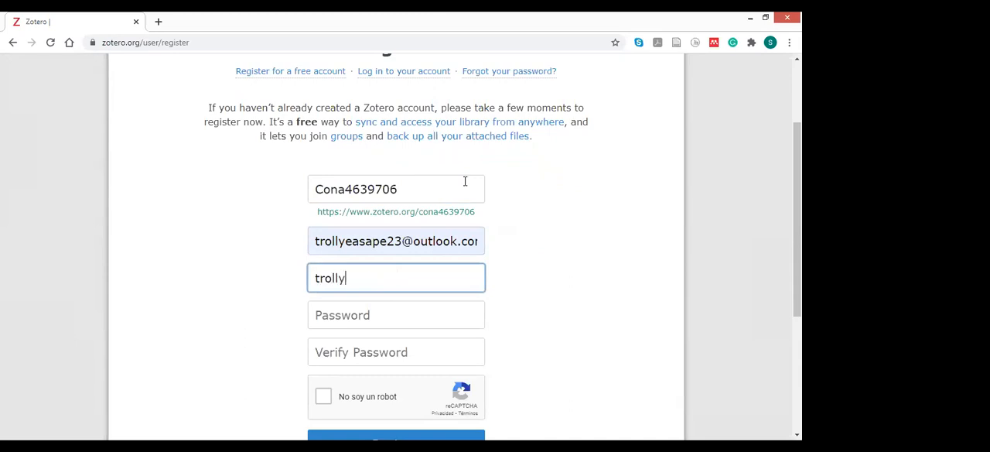
pyautogui.press('BackSpace')
pyautogui.press('BackSpace')
# - Enter the account password and repeat it in the password verification field
pyautogui.press('Tab')
pyautogui.write('c************')
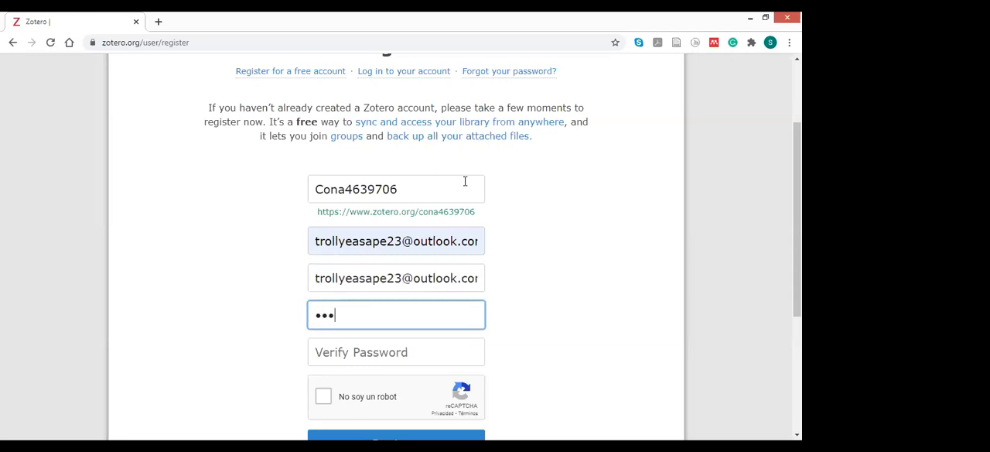
pyautogui.write('*********')
pyautogui.press('Tab')
pyautogui.write('***************')
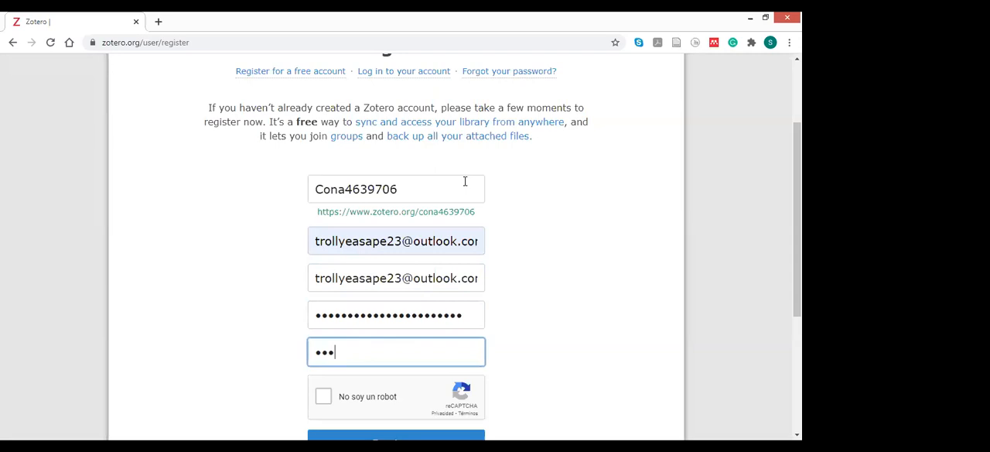
pyautogui.write('********')
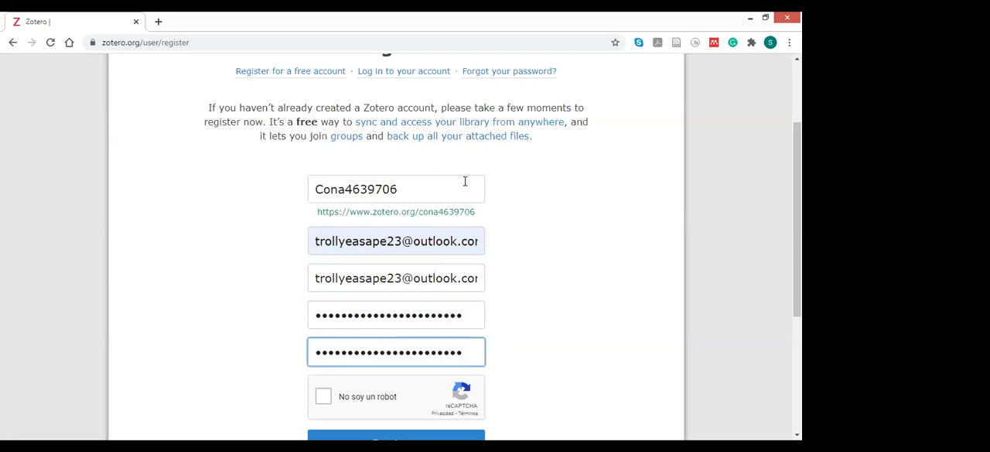
# - Complete the reCAPTCHA check and submit the registration form
pyautogui.click(324, 398)
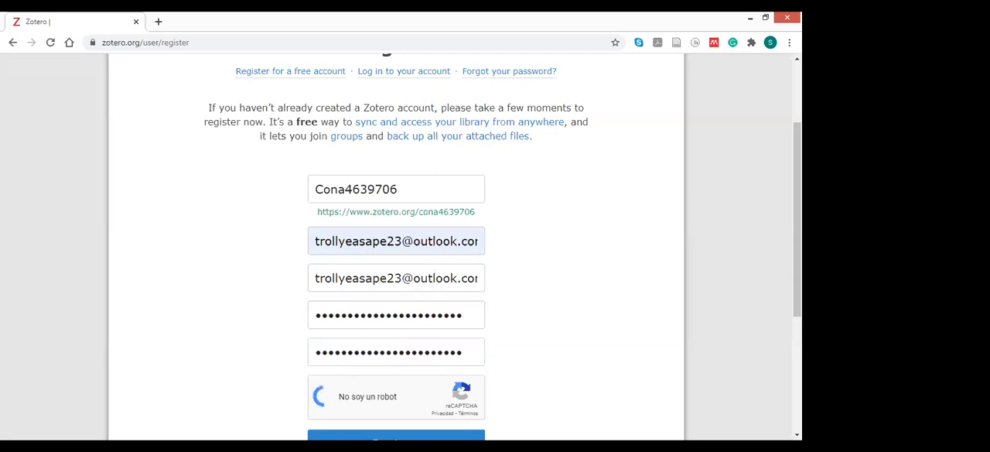
pyautogui.scroll(-1, 654, 325)
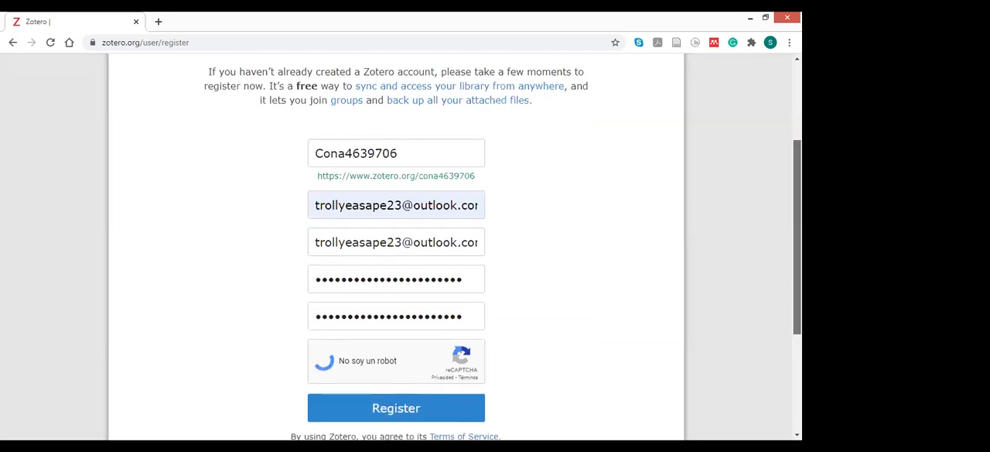
pyautogui.click(432, 401)
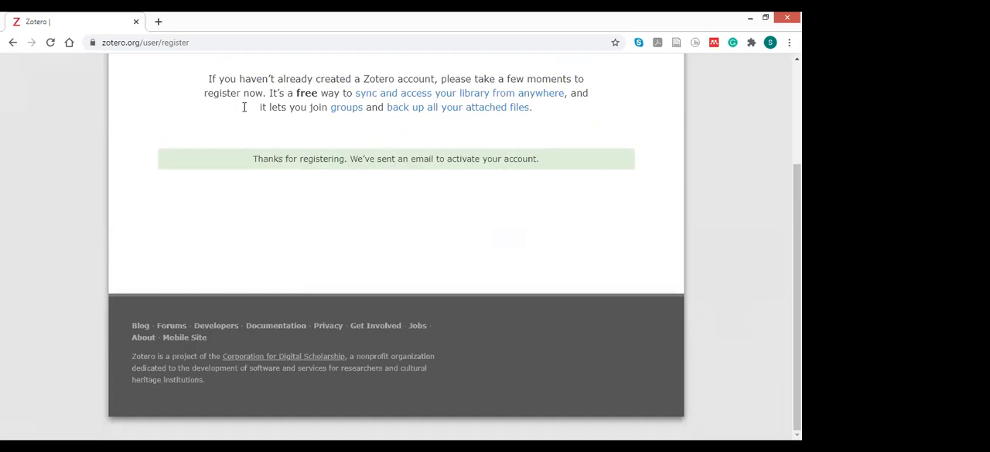
# - Switch to the Outlook web inbox at outlook.live.com/mail/0/ and open the "Welcome to Zotero" message
pyautogui.hotkey('ctrl', 'l')
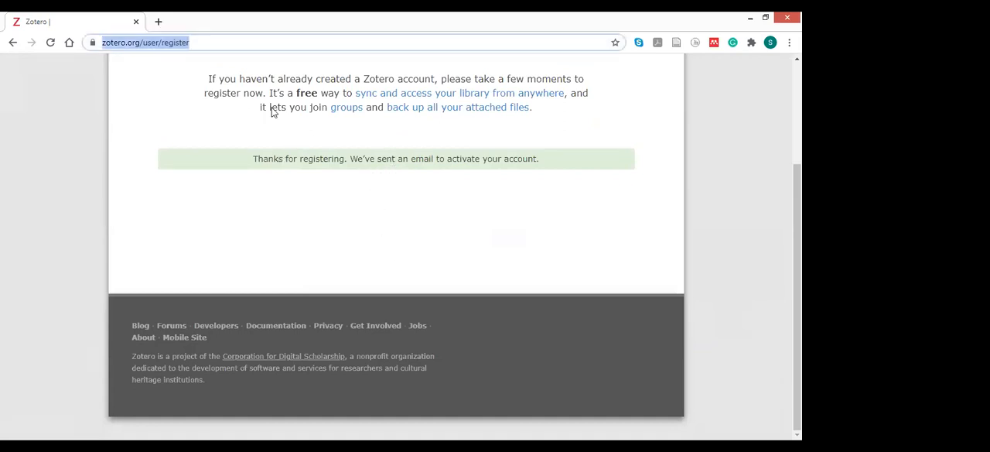
pyautogui.write('out')
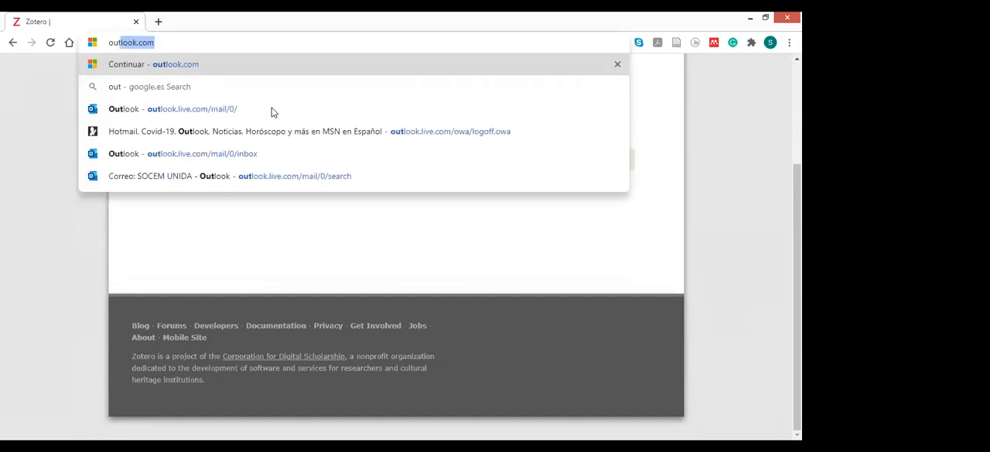
pyautogui.press('Down')
pyautogui.press('Down')
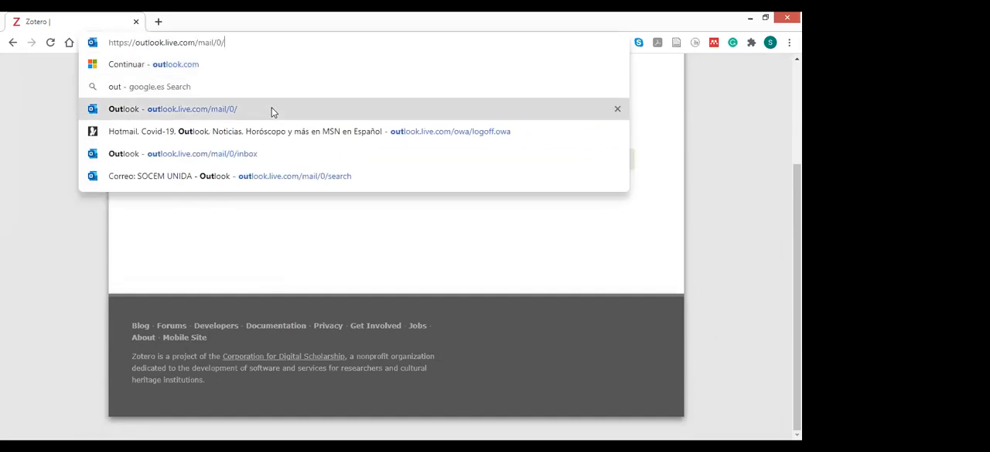
pyautogui.press('Return')
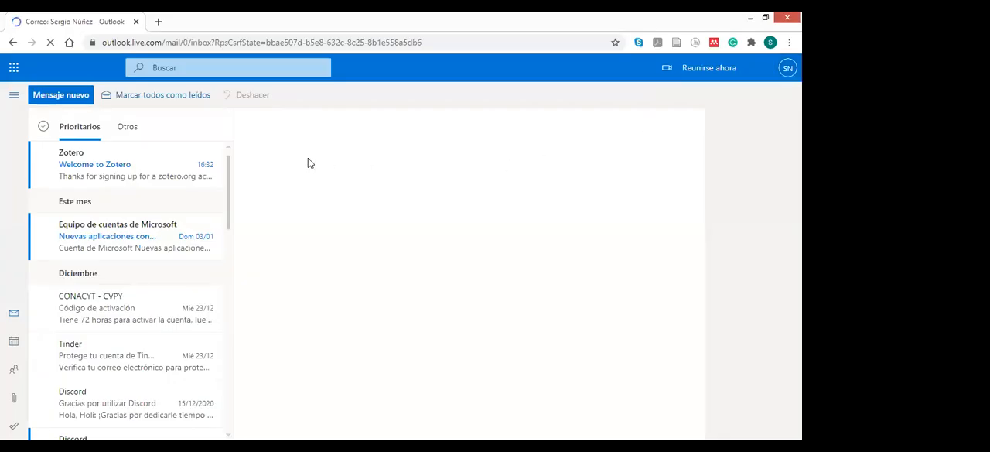
pyautogui.click(126, 175)
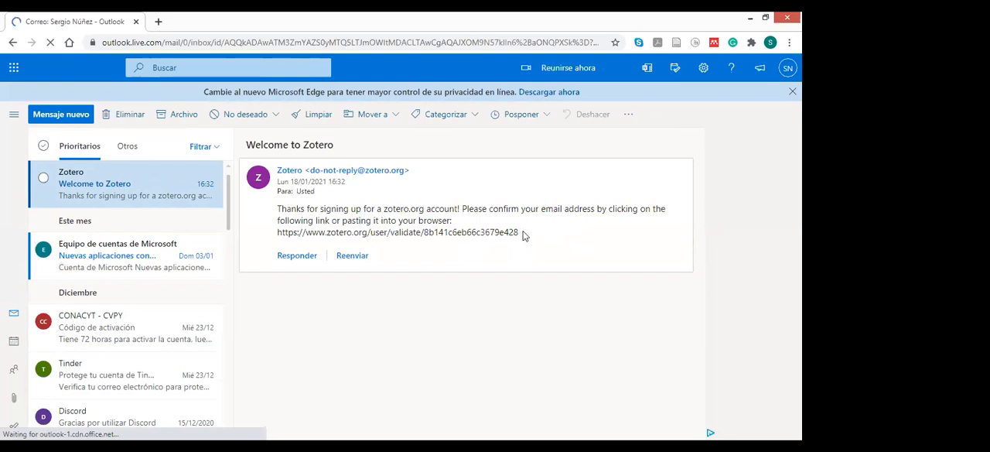
# - Copy the account validation link from the Zotero message and open it in the browser to confirm the e-mail address
pyautogui.moveTo(518, 233); pyautogui.dragTo(277, 235)
pyautogui.hotkey('ctrl', 'c')
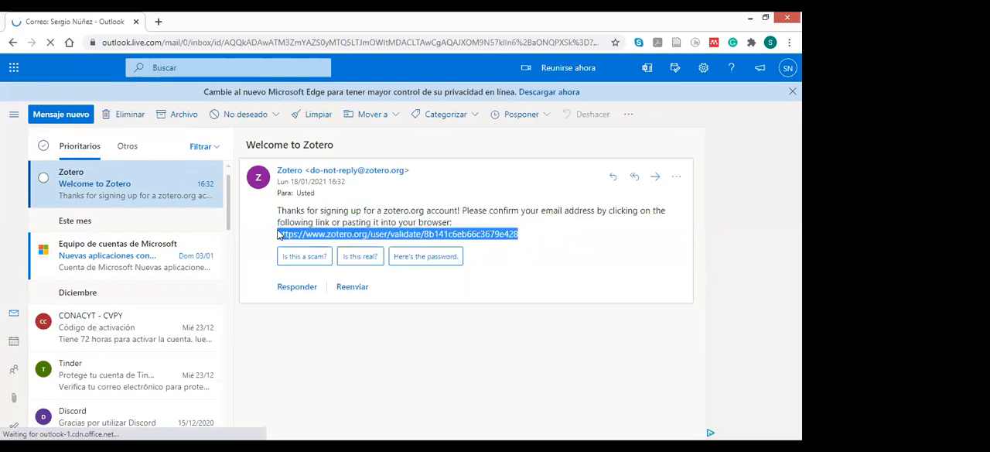
pyautogui.click(165, 41)
pyautogui.hotkey('ctrl', 'v')
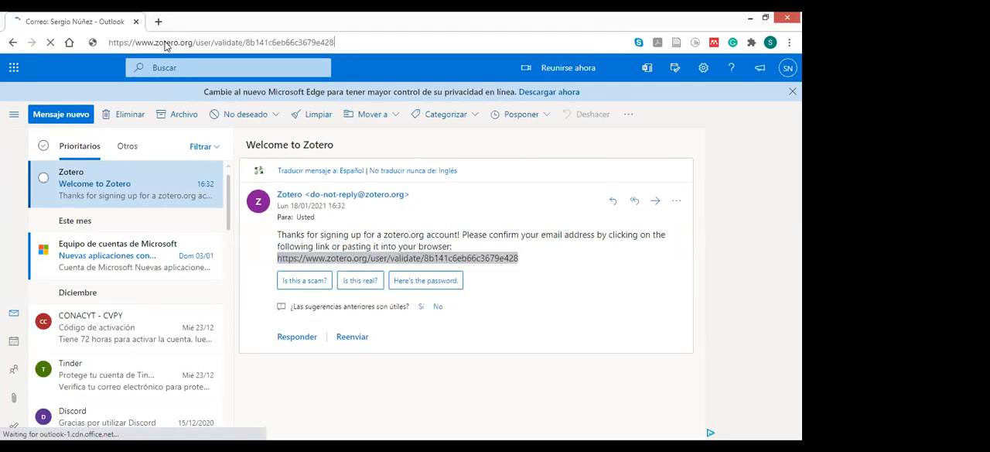
pyautogui.press('Return')
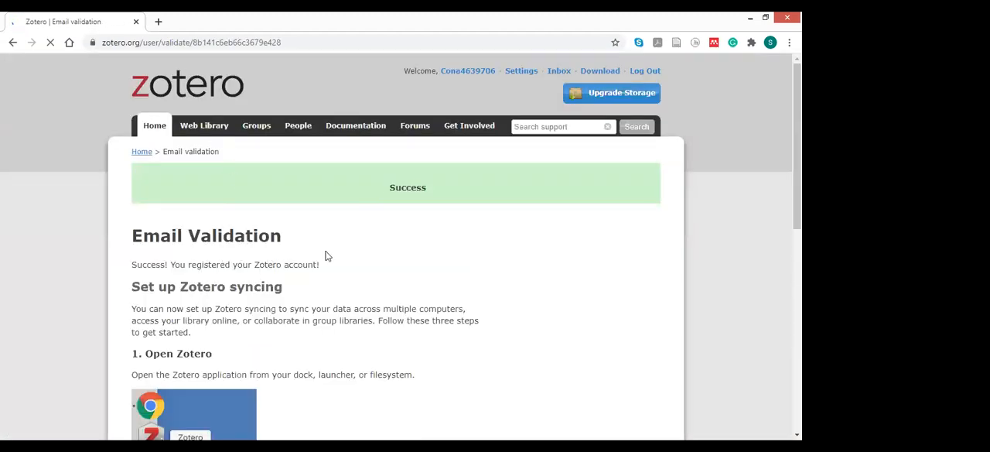
# - Read through the "Set up Zotero syncing" instructions on the Email Validation page
pyautogui.scroll(-1, 401, 247)
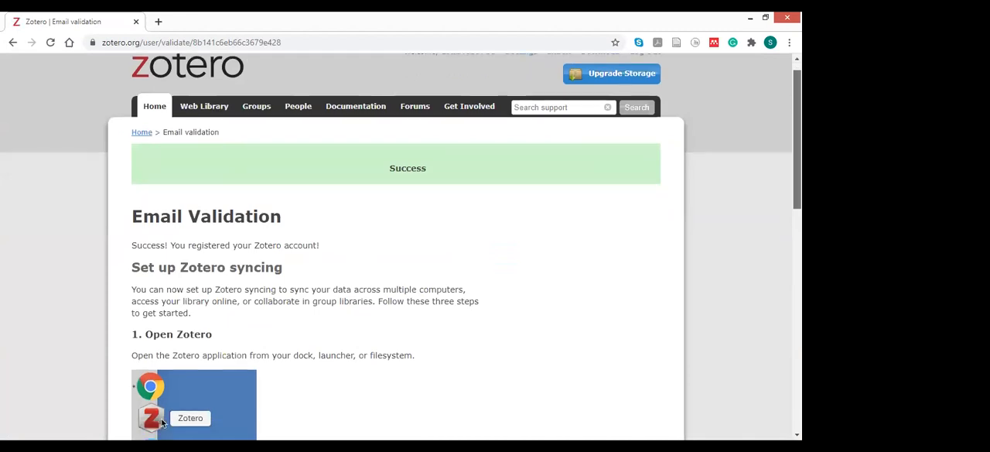
pyautogui.scroll(-1, 401, 247)
pyautogui.scroll(-1, 401, 248)
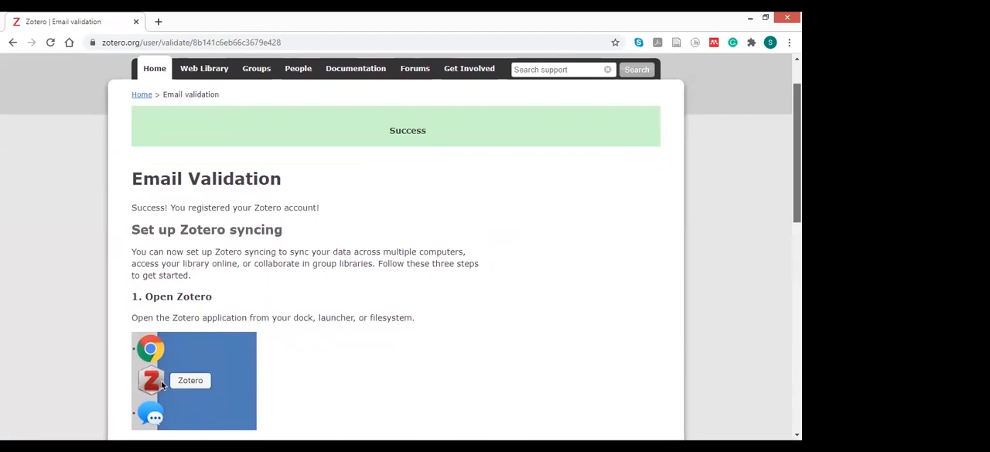
pyautogui.scroll(-1, 400, 248)
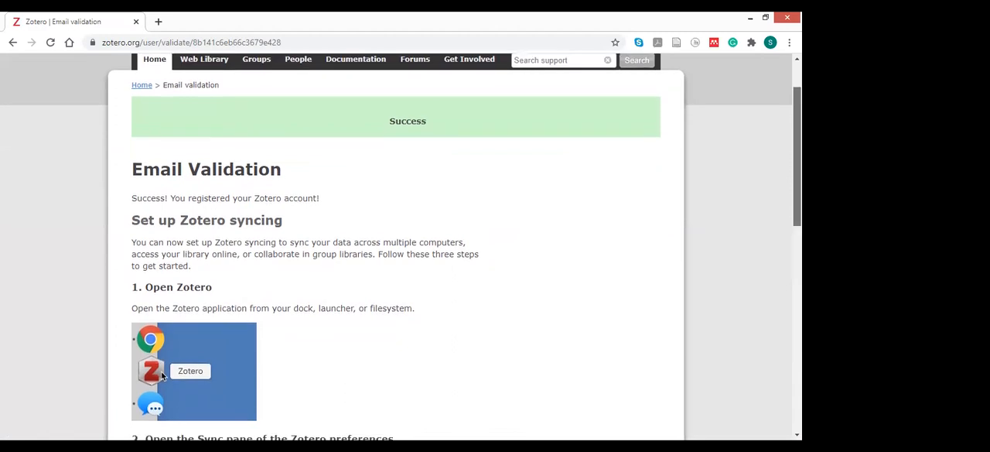
pyautogui.scroll(-1, 400, 247)
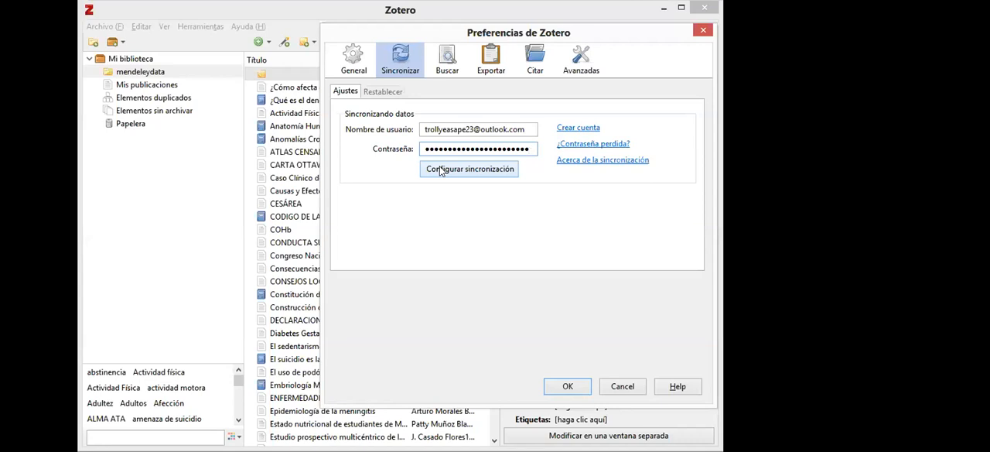
# - In the Zotero desktop app, set up synchronization with the entered account, confirm the preferences and sync the library
pyautogui.click(440, 170)
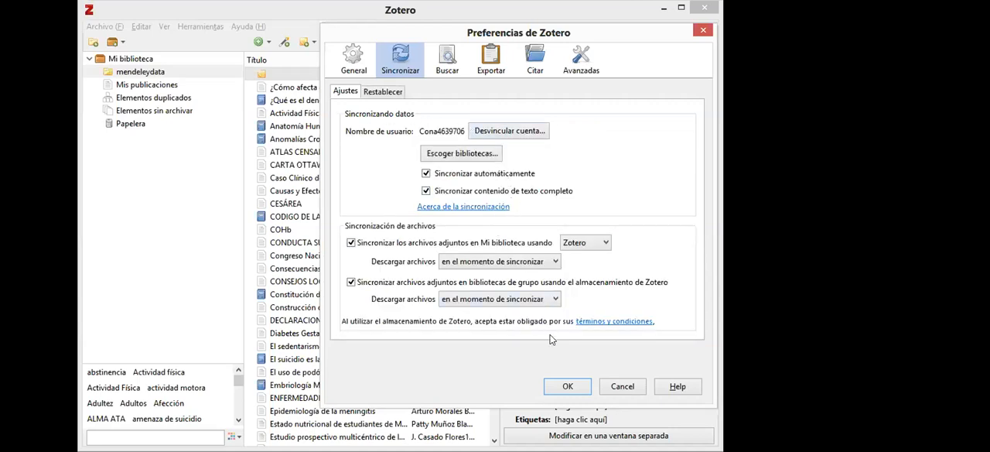
pyautogui.click(559, 389)
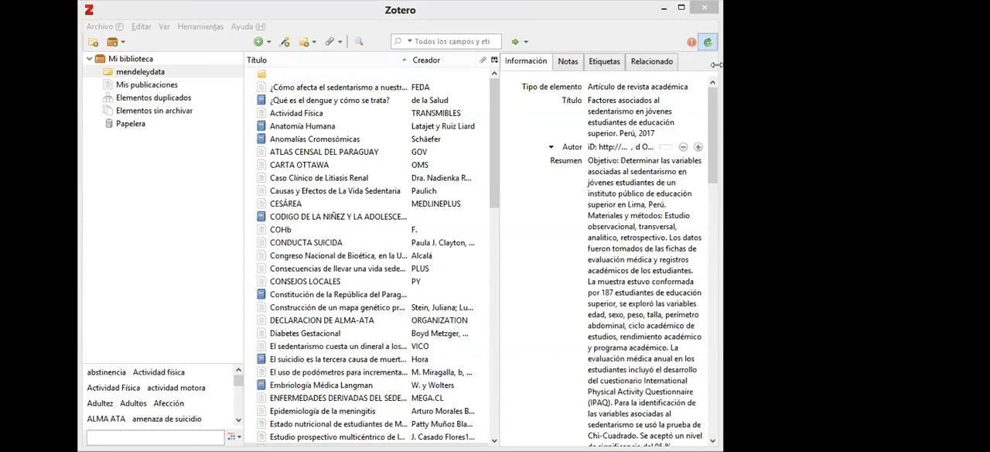
pyautogui.click(708, 43)
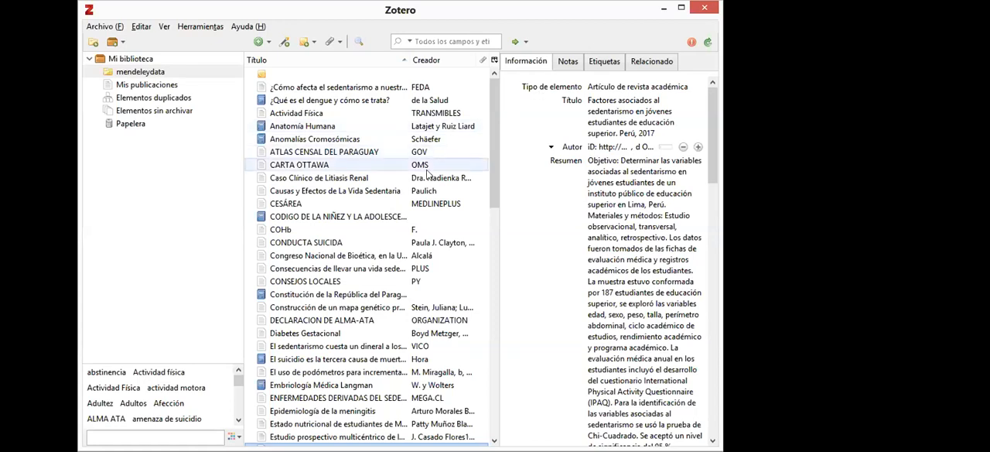
# - In the details of the book Anatomía Humana, correct the first author's surname by inserting the missing "r"
pyautogui.click(395, 215)
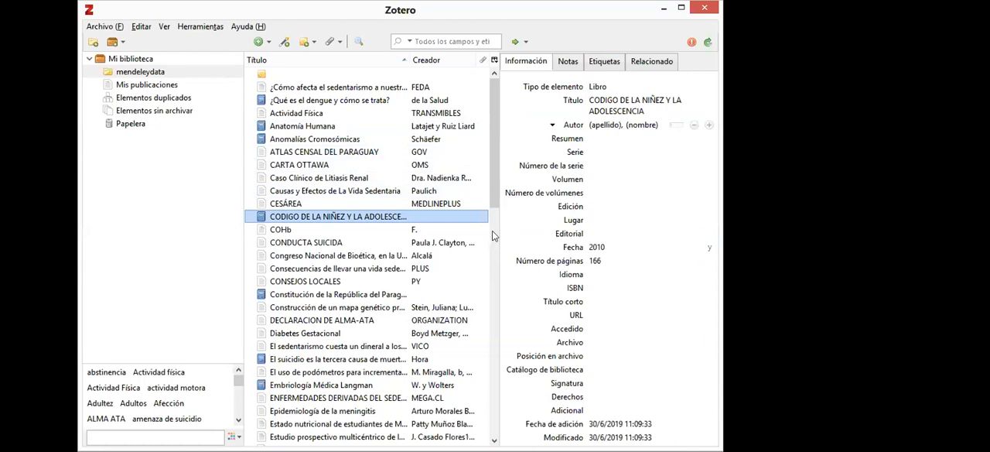
pyautogui.click(464, 129)
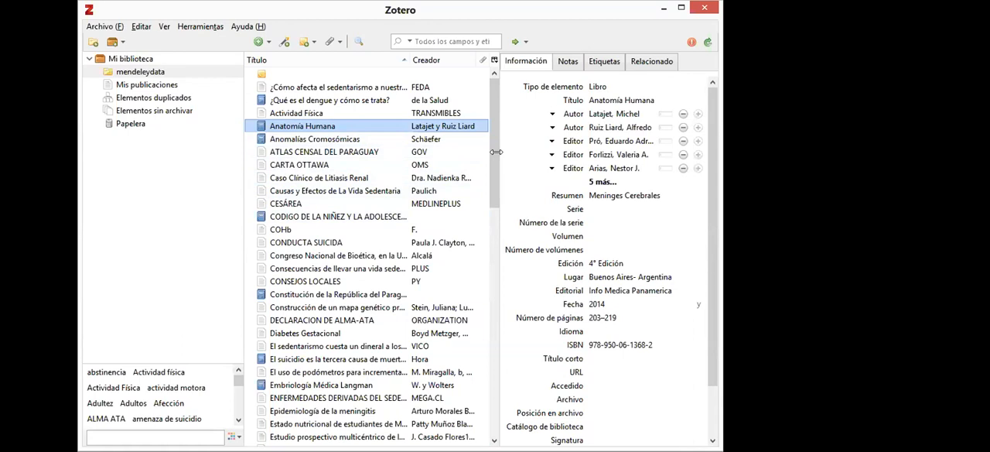
pyautogui.click(595, 115)
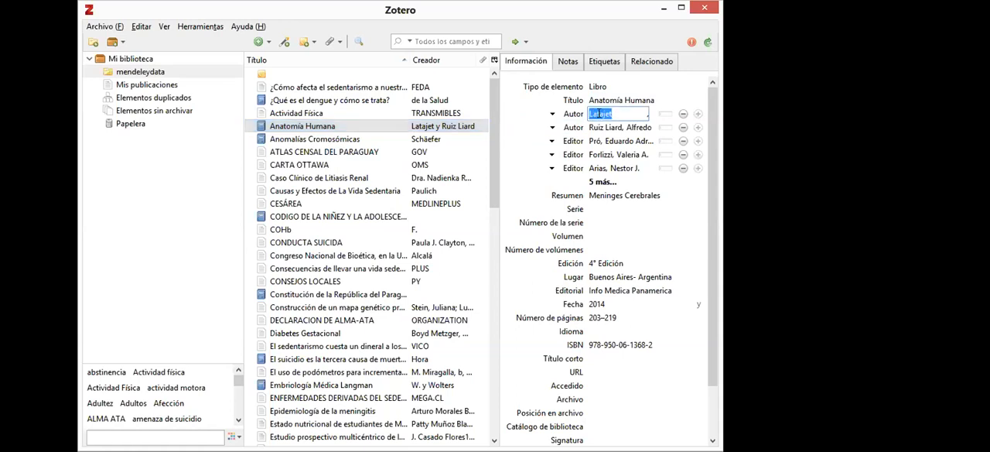
pyautogui.click(600, 114)
pyautogui.write('r')
pyautogui.press('Return')
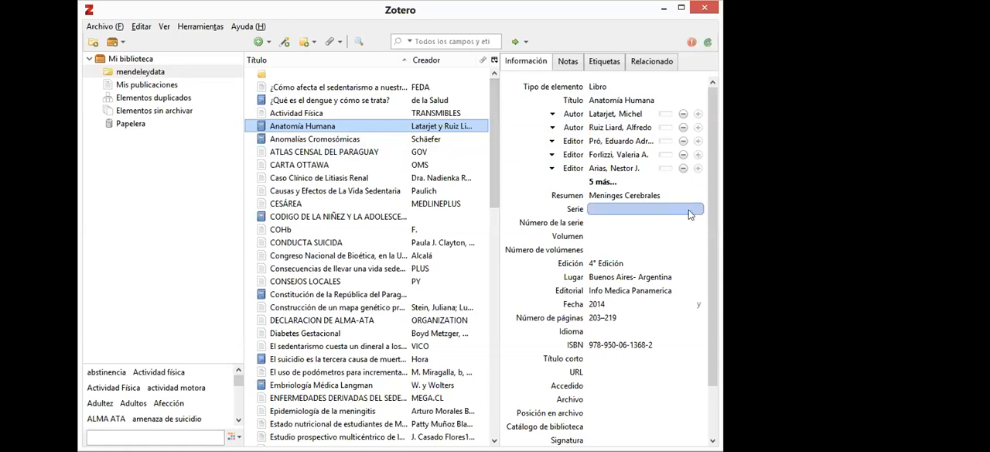
pyautogui.moveTo(714, 238); pyautogui.dragTo(712, 297)
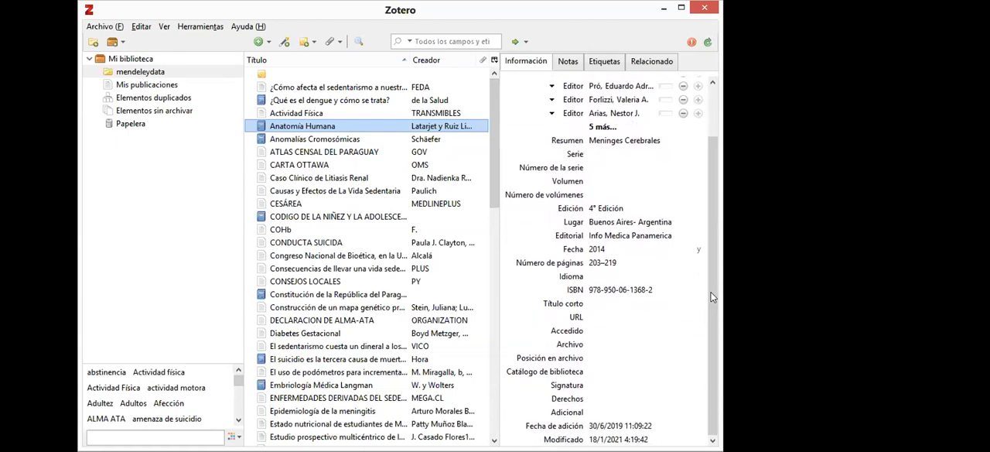
pyautogui.click(353, 113)
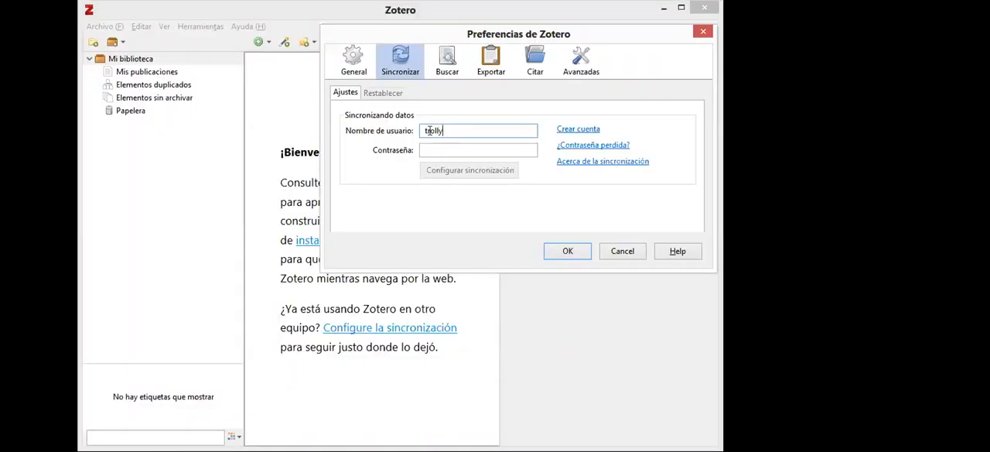
# - Enter the account's e-mail address and password in the Zotero sync preferences, set up synchronization and confirm the preferences
pyautogui.press('Tab')
pyautogui.write('•••••••')
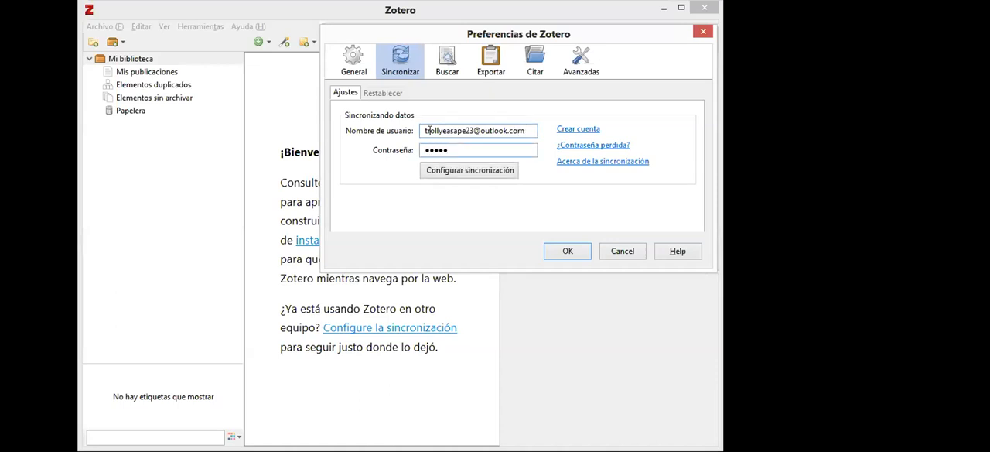
pyautogui.write('•••••••••••••••')
pyautogui.click(439, 171)
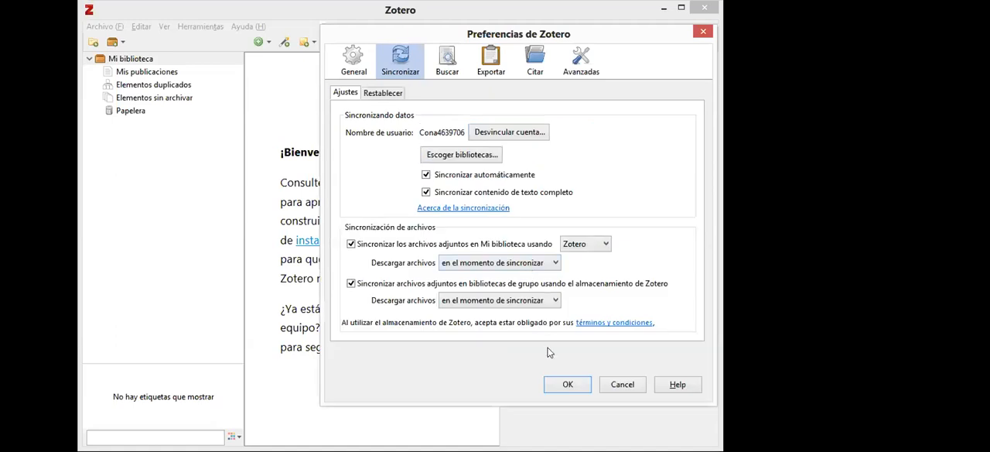
pyautogui.click(557, 386)
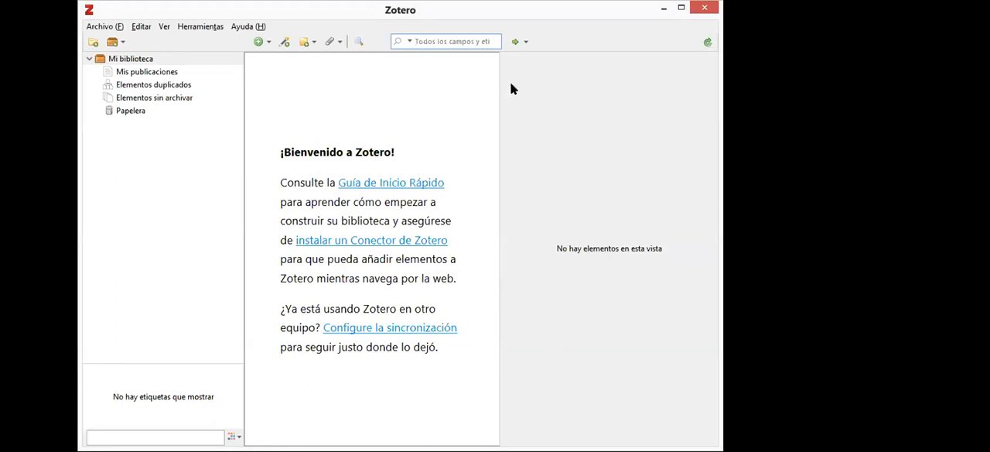
pyautogui.hotkey('alt', 'Tab')
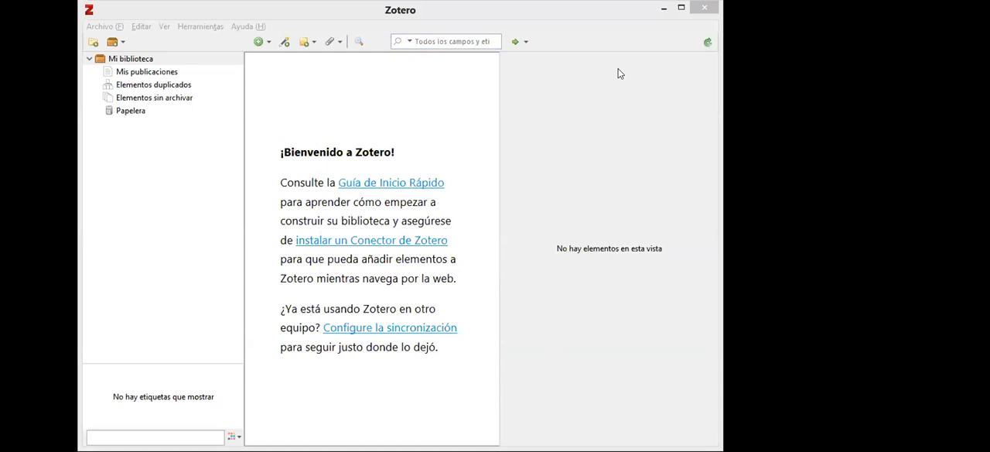
pyautogui.hotkey('alt', 'Tab')
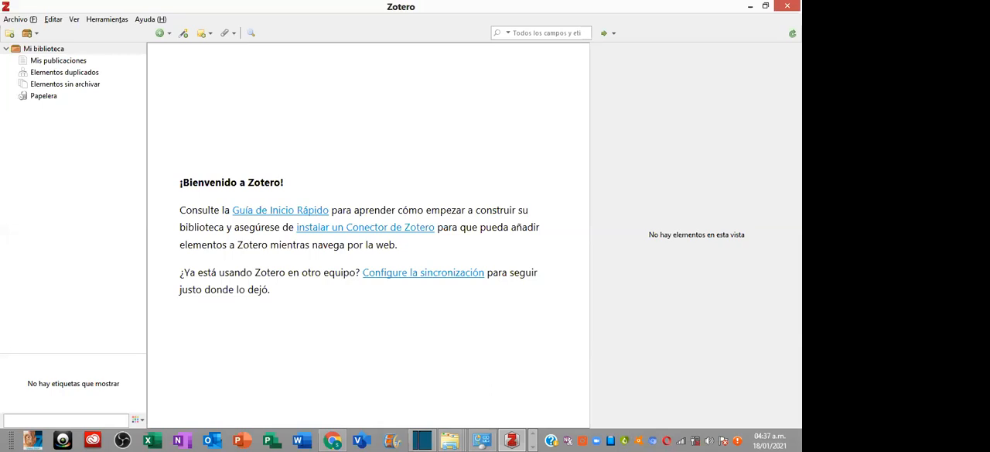
# - Create a new collection named "Anatomía" in Mi biblioteca
pyautogui.click(48, 50)
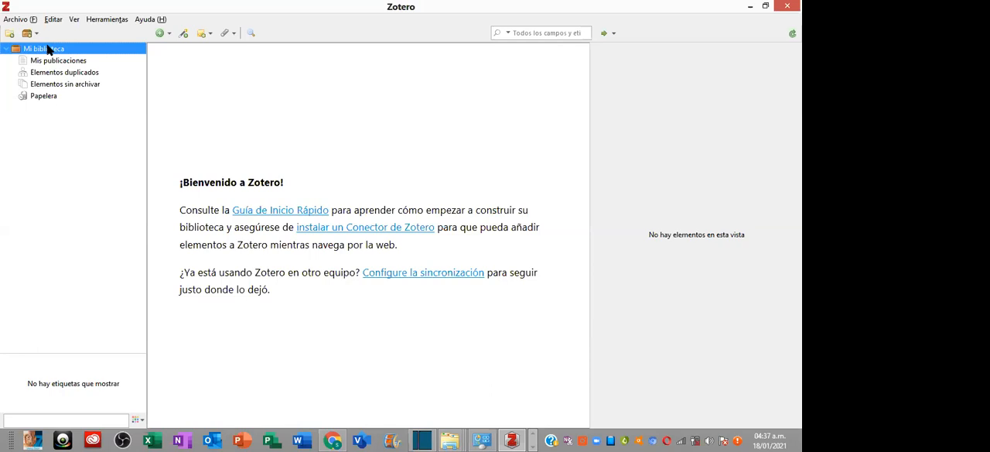
pyautogui.rightClick(47, 50)
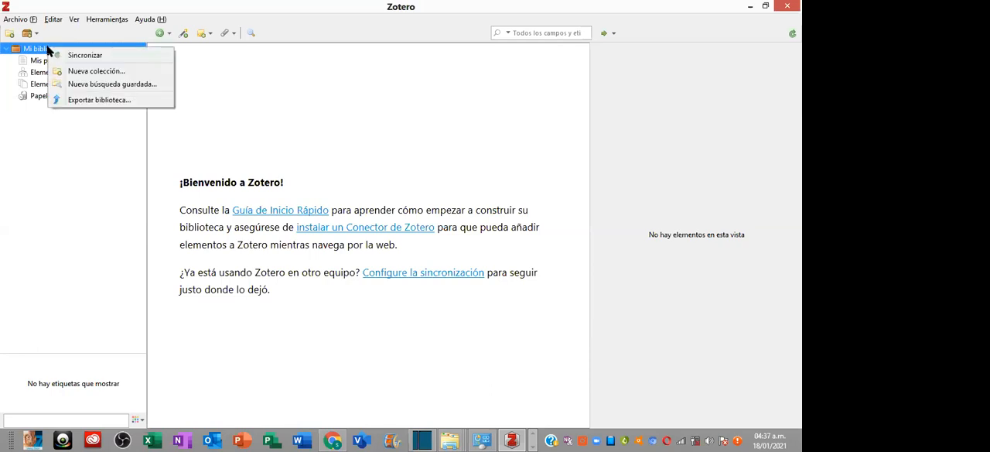
pyautogui.click(110, 73)
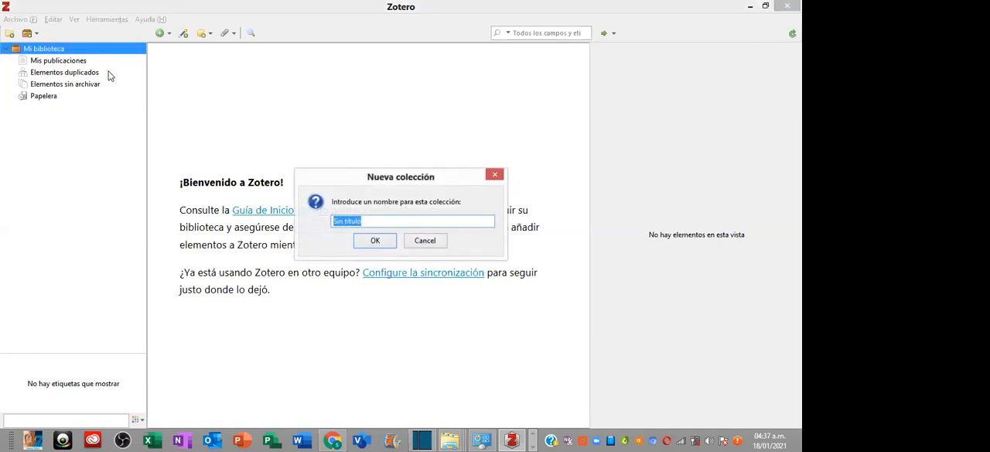
pyautogui.write('Anatomía')
pyautogui.click(379, 241)
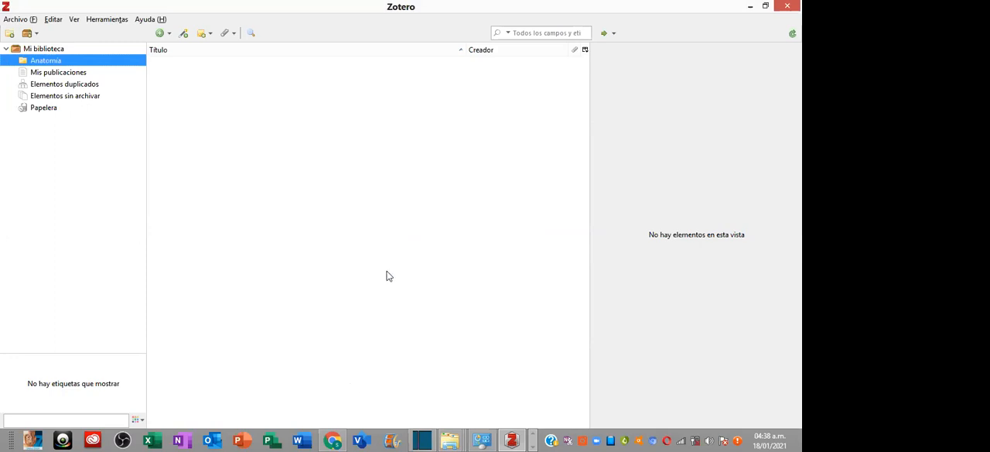
# - Switch to Chrome and open the Create a New Group form in the Groups section of the Zotero website
pyautogui.click(333, 440)
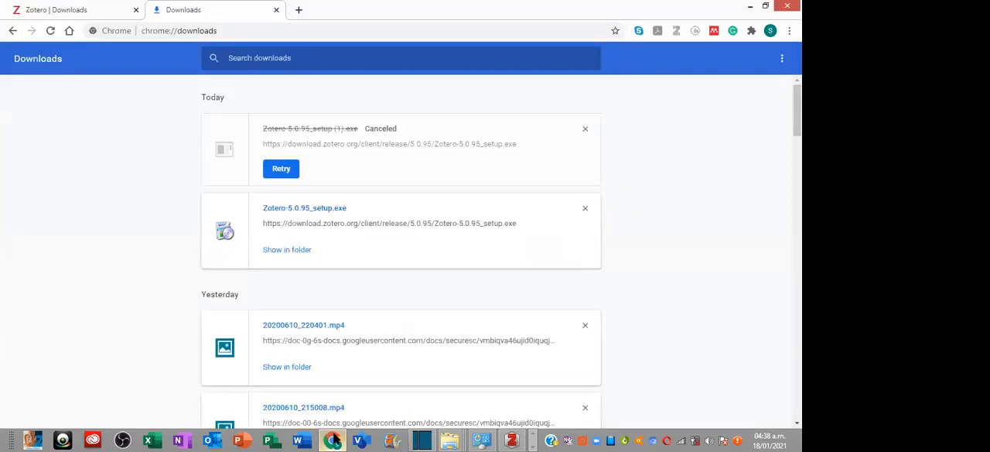
pyautogui.click(99, 13)
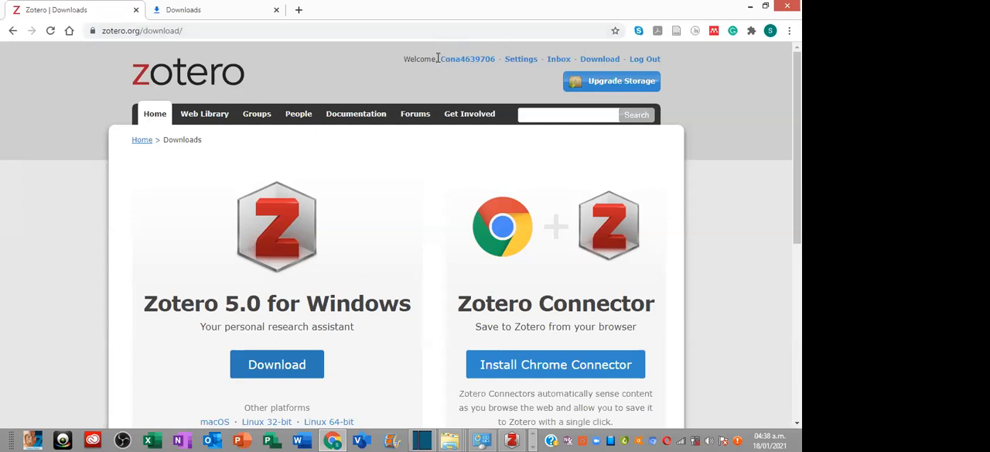
pyautogui.click(260, 114)
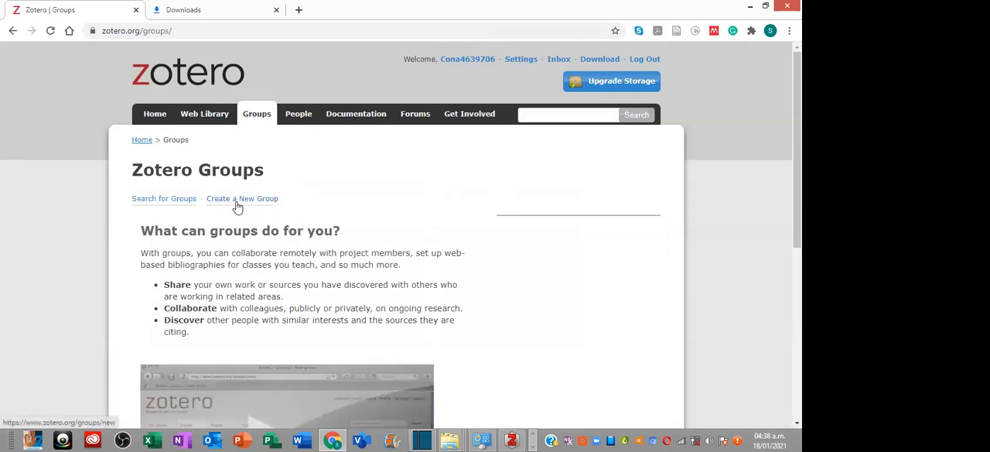
pyautogui.click(237, 207)
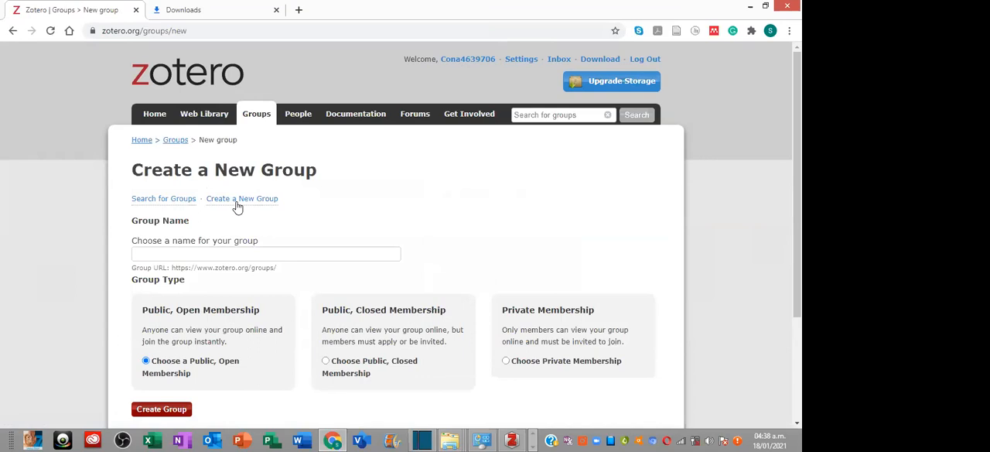
# - Name the group "Medicina_UNIDA" and create it with Public, Open Membership
pyautogui.click(230, 254)
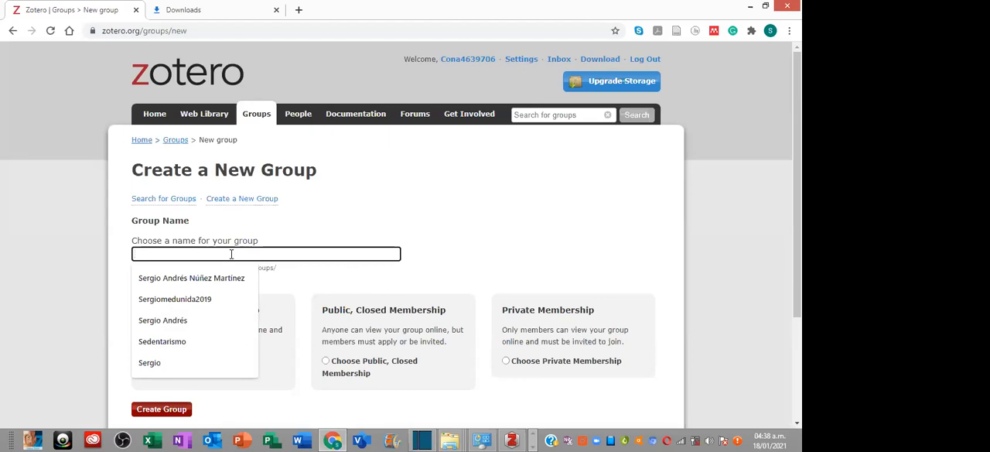
pyautogui.write('Medidina')
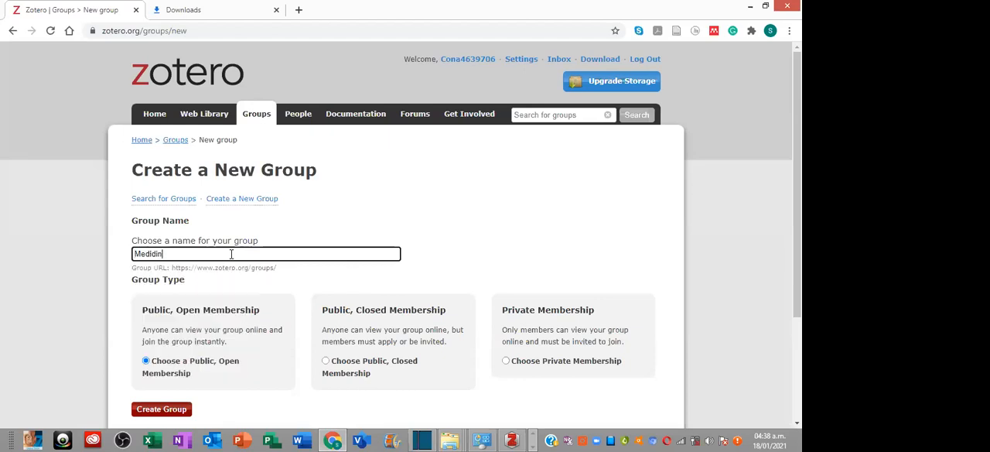
pyautogui.press('BackSpace')
pyautogui.press('BackSpace')
pyautogui.press('BackSpace')
pyautogui.press('BackSpace')
pyautogui.press('BackSpace')
pyautogui.write('icina')
pyautogui.write('UNIDA')
pyautogui.press('Return')
pyautogui.scroll(-2, 286, 302)
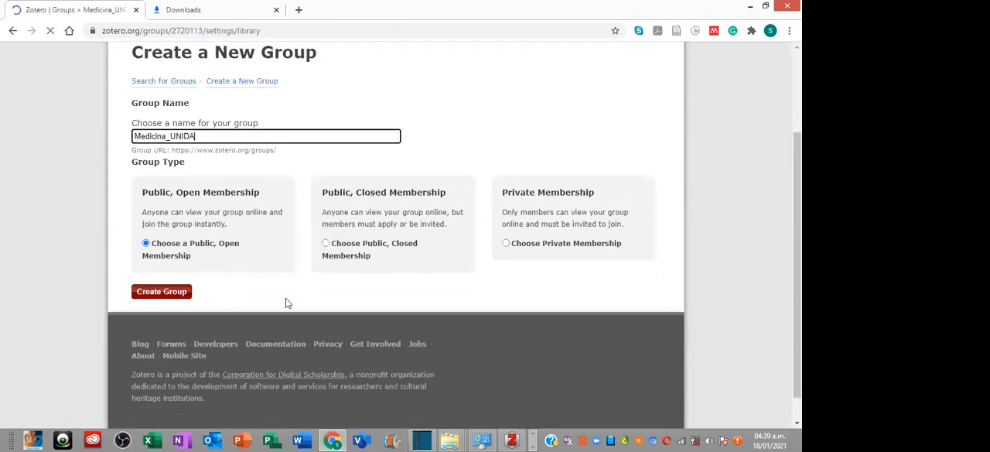
pyautogui.scroll(-1, 193, 247)
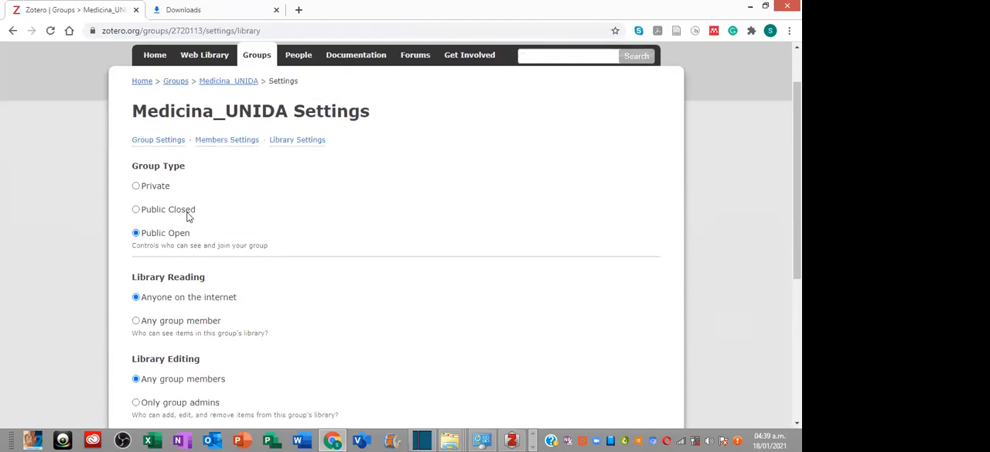
pyautogui.scroll(1, 188, 217)
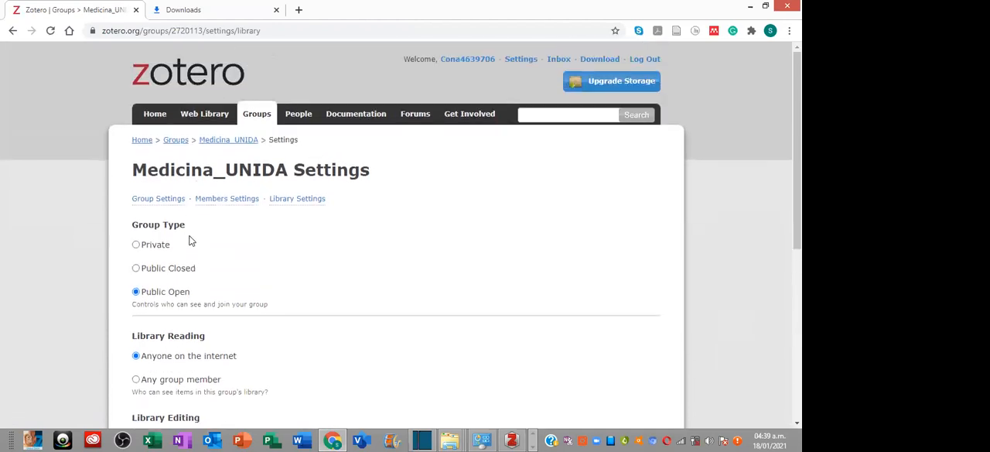
# - Set the Medicina_UNIDA group type to Public Closed and allow library reading for any group member
pyautogui.scroll(-1, 196, 246)
pyautogui.scroll(-1, 196, 246)
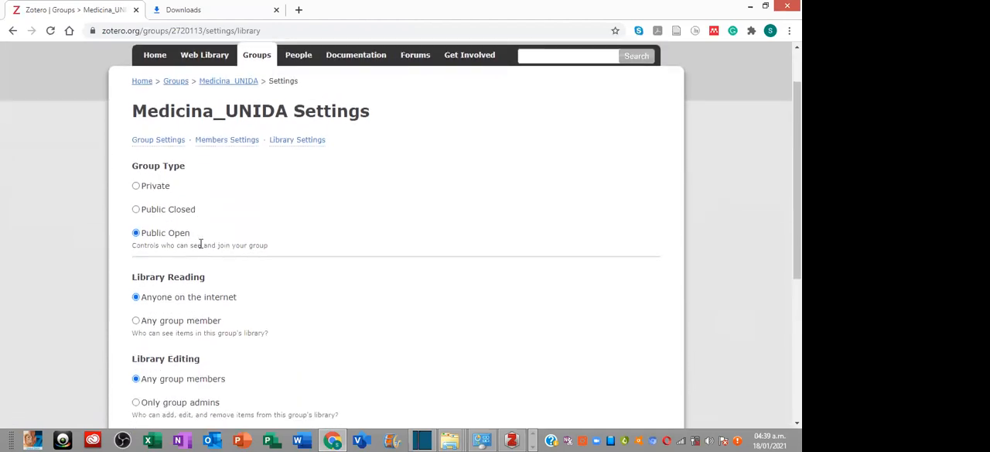
pyautogui.scroll(-1, 206, 235)
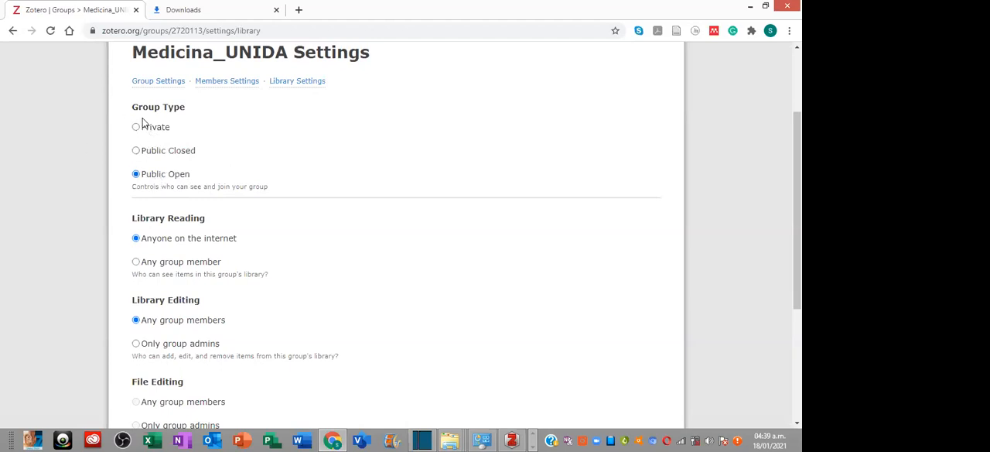
pyautogui.click(136, 151)
pyautogui.scroll(-3, 190, 138)
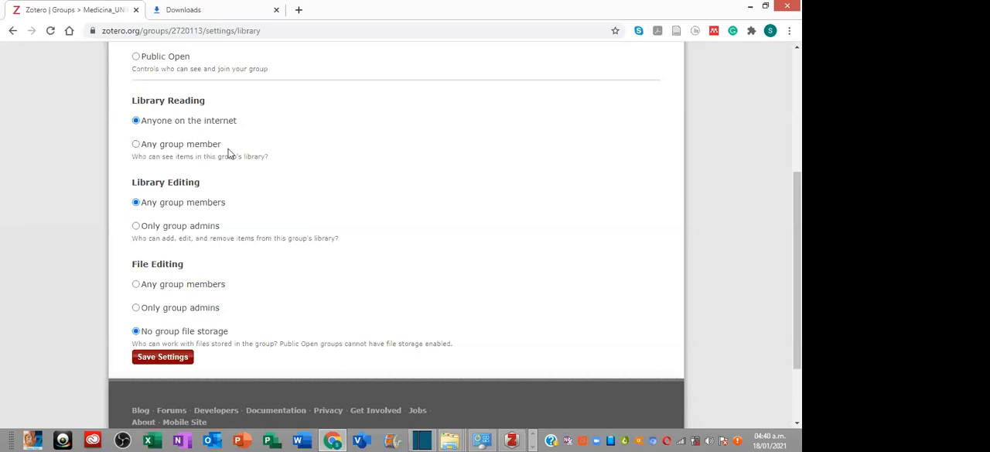
pyautogui.click(135, 144)
pyautogui.scroll(-1, 210, 163)
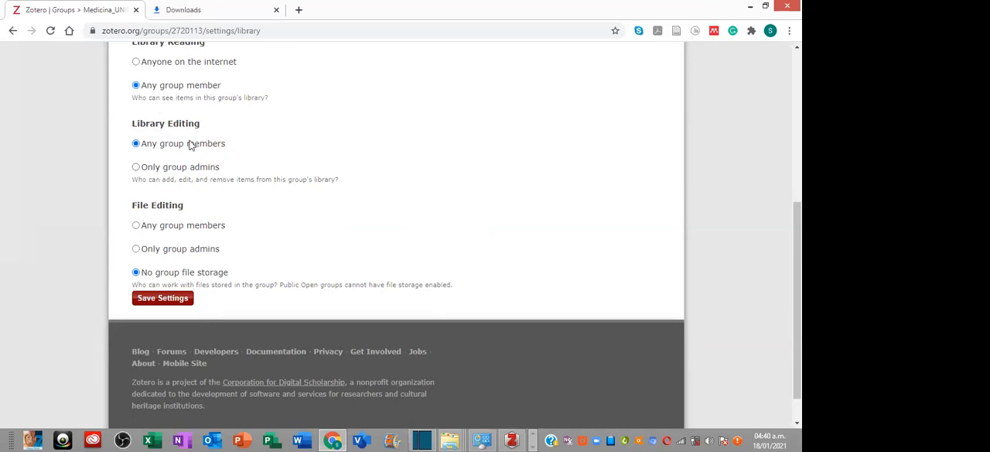
# - Limit library editing to only group admins, allow file editing for any group members and save the settings
pyautogui.click(136, 168)
pyautogui.scroll(-1, 177, 223)
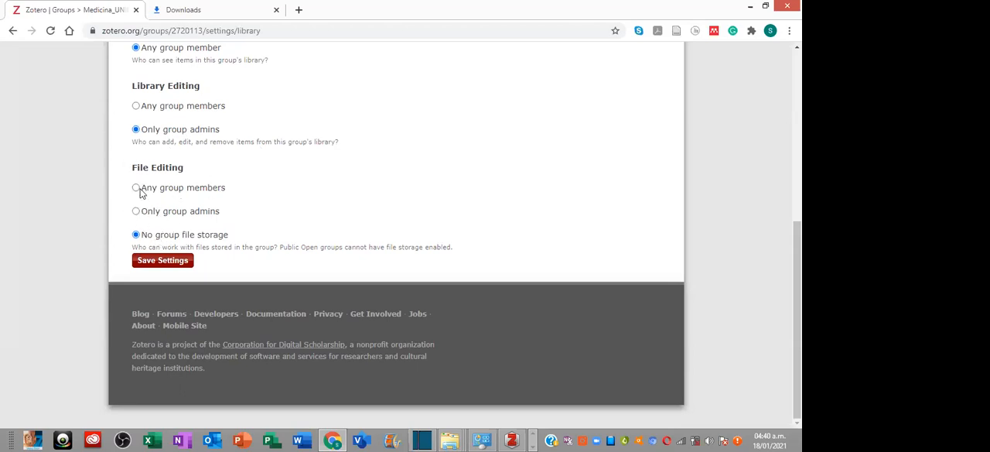
pyautogui.click(135, 212)
pyautogui.click(136, 188)
pyautogui.moveTo(157, 182); pyautogui.dragTo(222, 177)
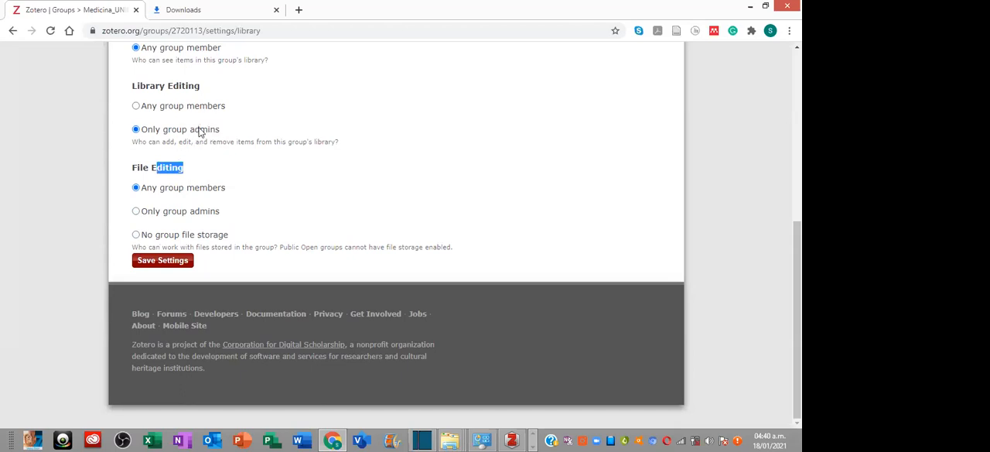
pyautogui.click(182, 263)
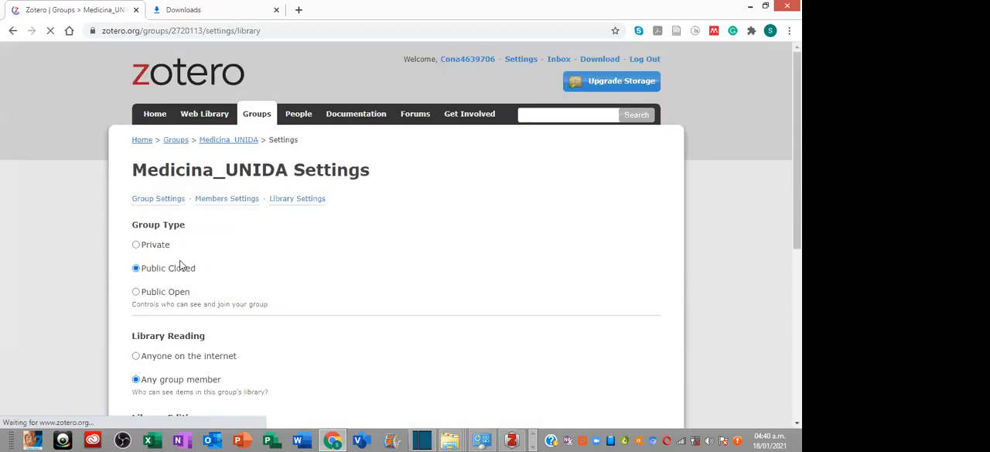
# - Switch to the Zotero desktop app, synchronize it and select the Medicina_UNIDA group library
pyautogui.scroll(4, 284, 230)
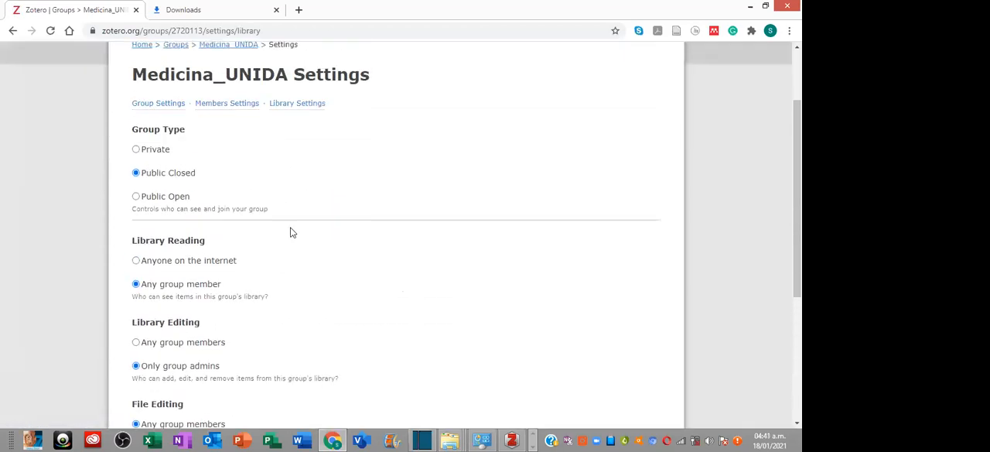
pyautogui.scroll(2, 291, 232)
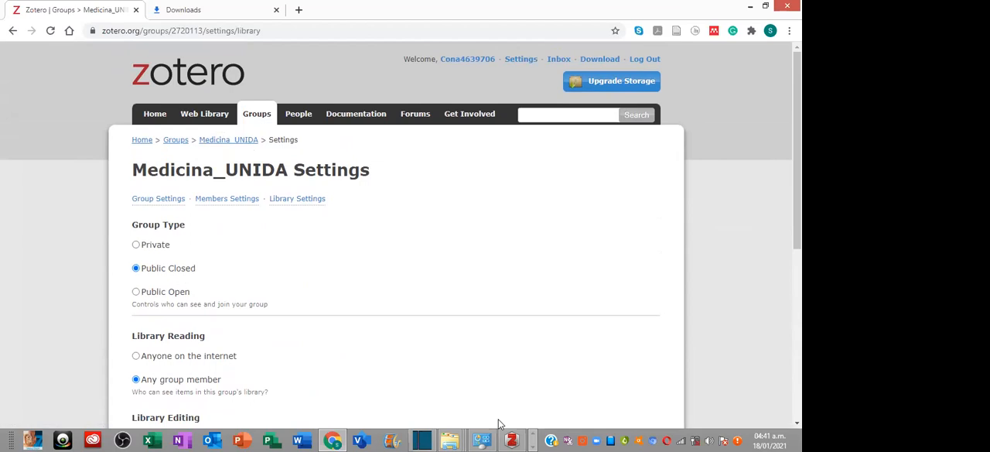
pyautogui.click(511, 440)
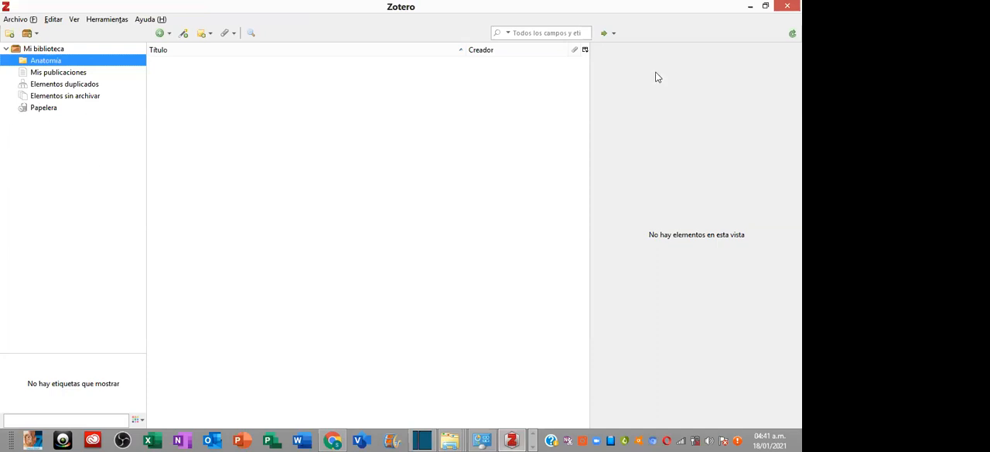
pyautogui.click(792, 33)
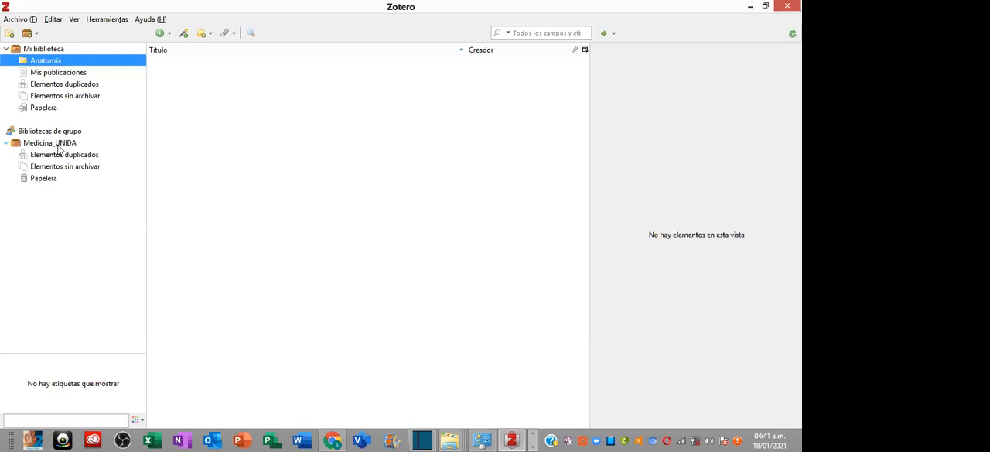
pyautogui.click(56, 146)
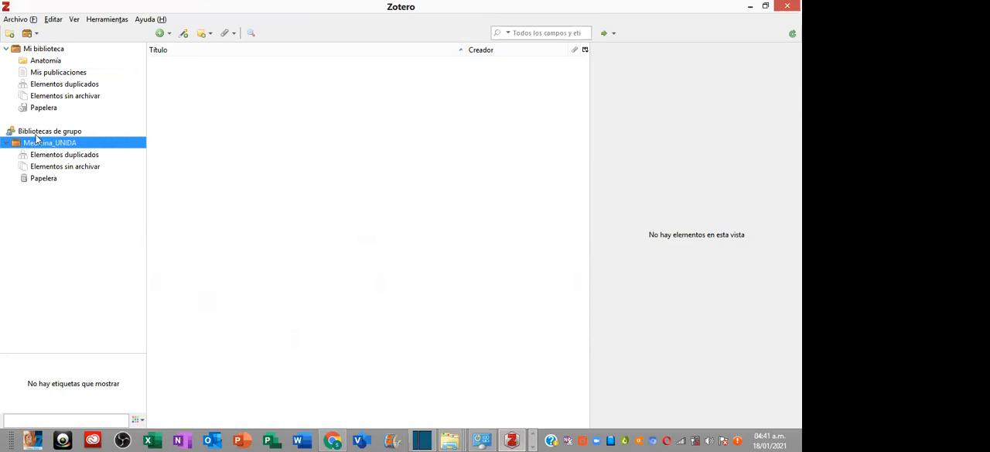
pyautogui.rightClick(61, 147)
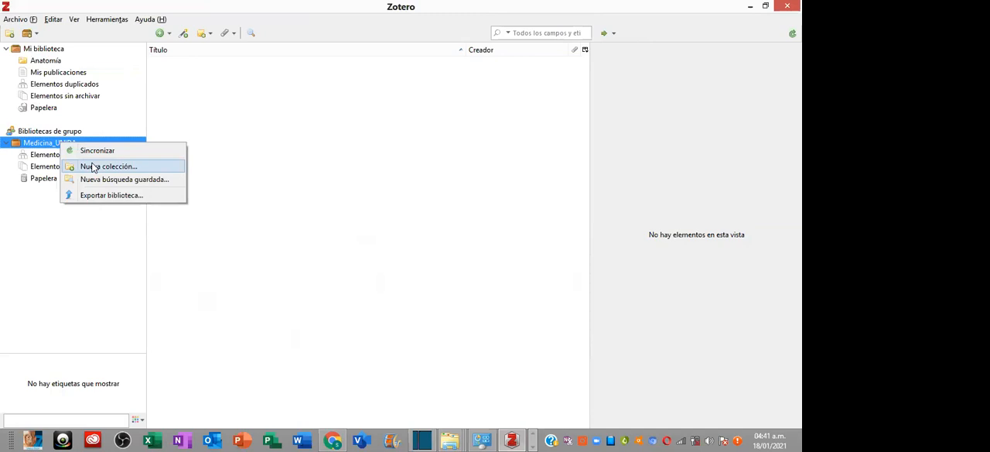
pyautogui.click(105, 236)
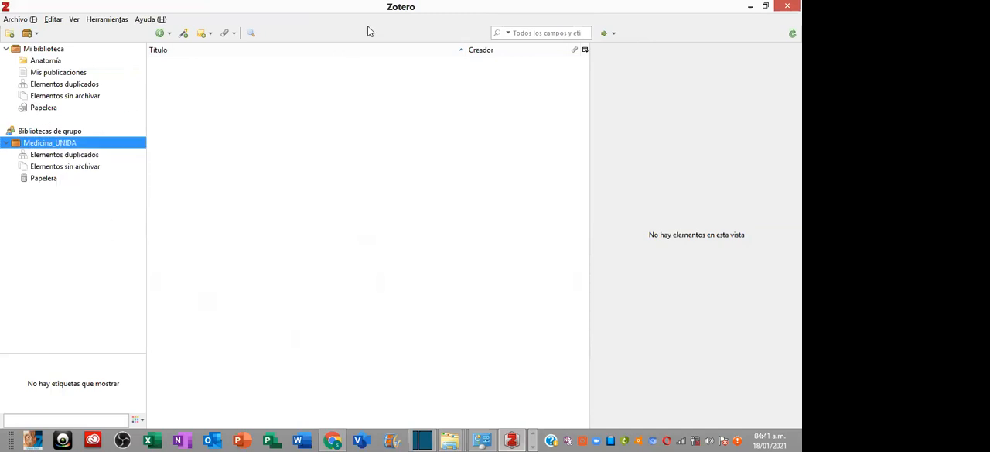
# - Switch back to Chrome and open the Invite Members form from the group's member settings
pyautogui.click(514, 439)
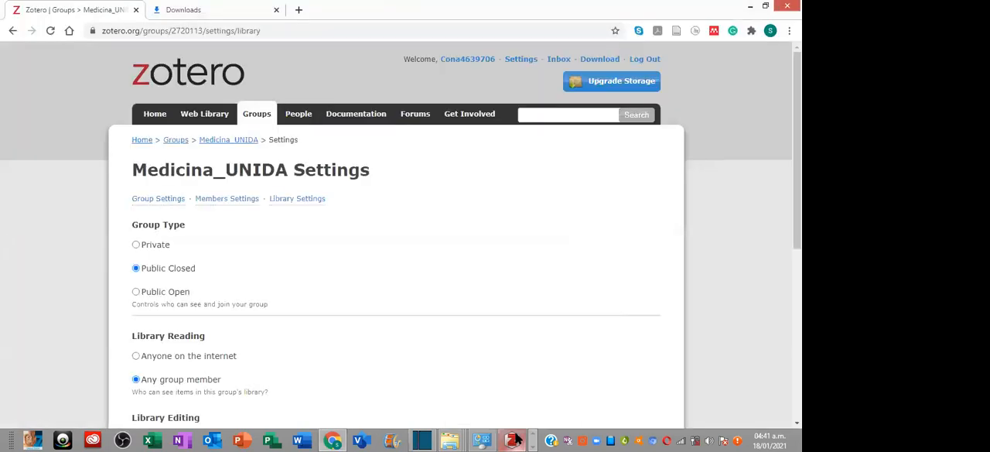
pyautogui.click(244, 201)
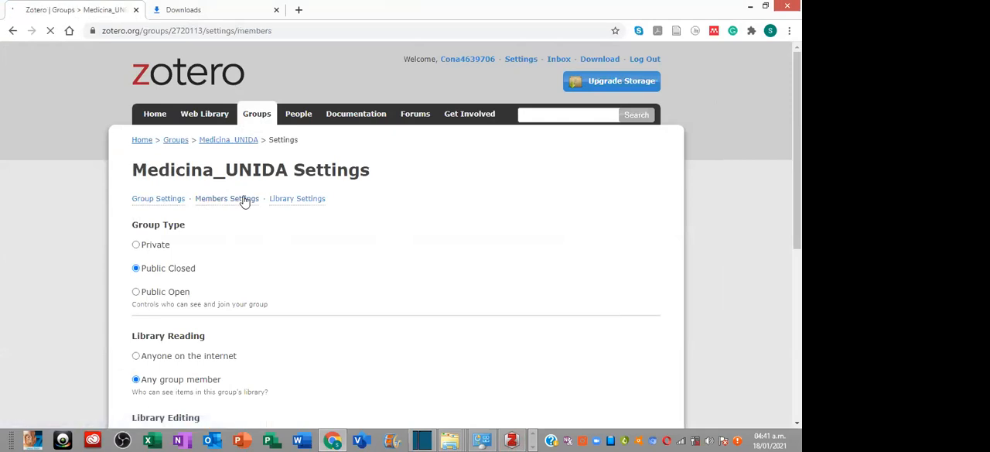
pyautogui.scroll(-1, 252, 206)
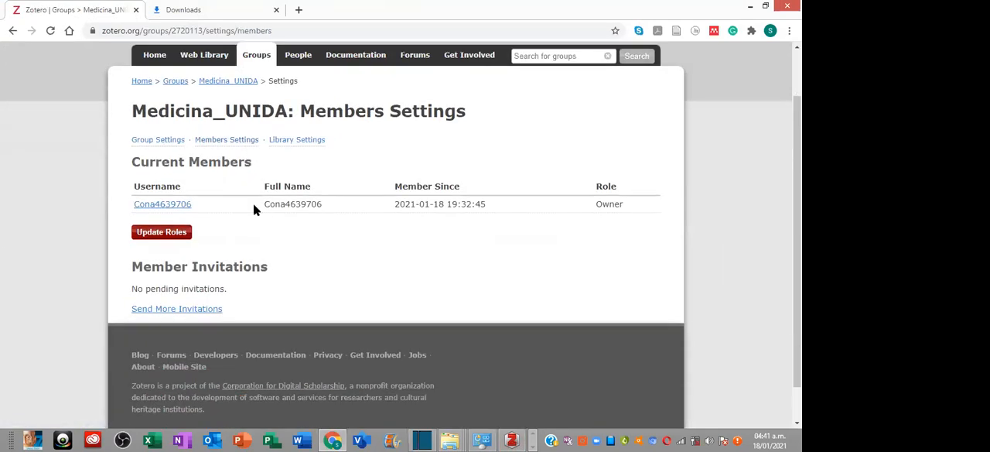
pyautogui.scroll(-1, 199, 217)
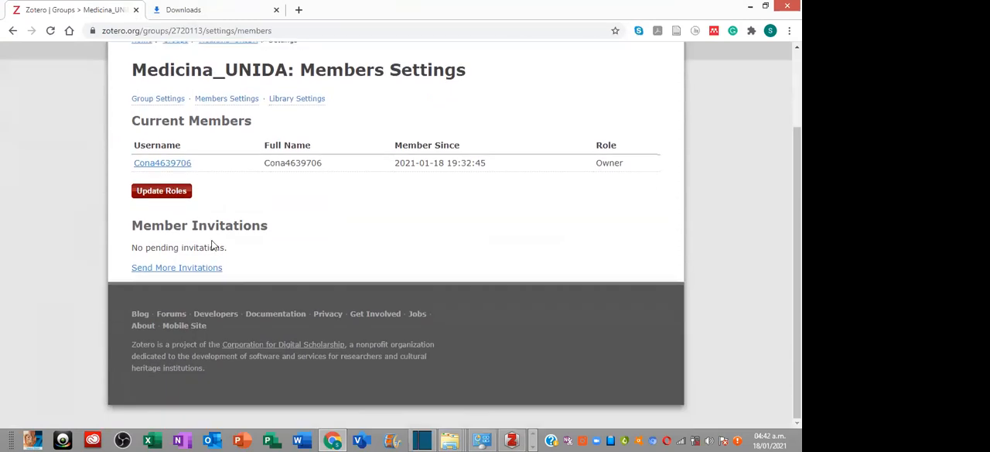
pyautogui.click(196, 267)
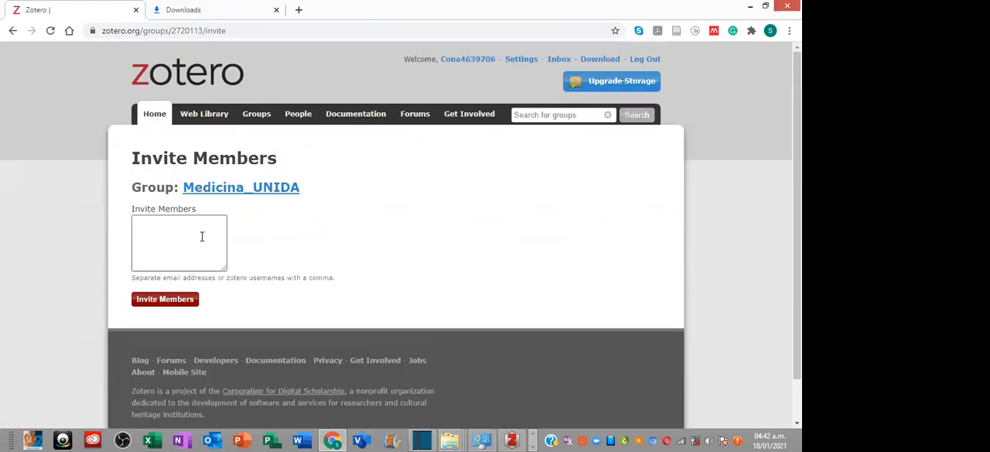
# - Enter the invitee's e-mail address and send the invitation to join the Medicina_UNIDA group
pyautogui.click(202, 235)
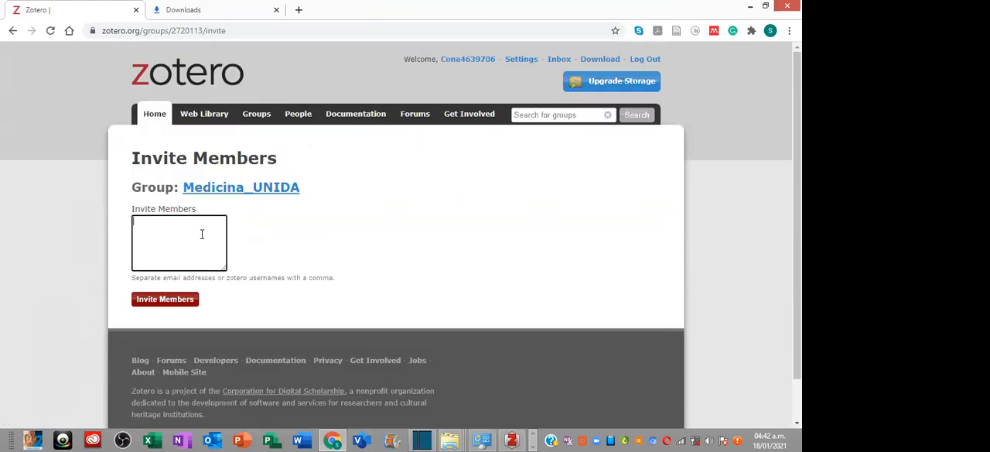
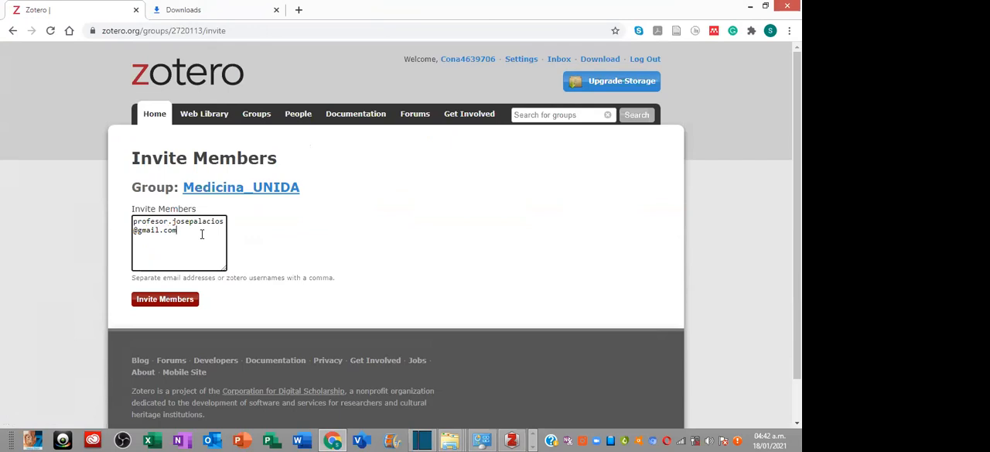
pyautogui.click(182, 303)
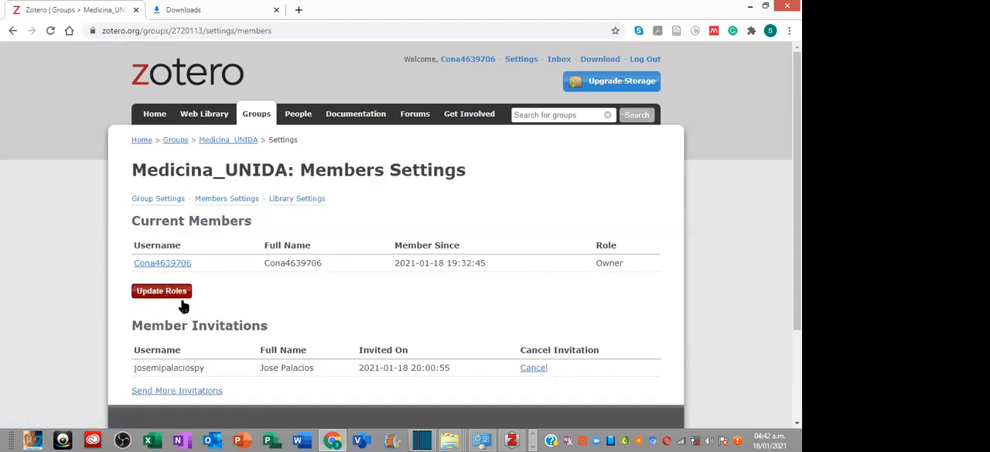
# - Review the group's member invitations and reload the members page to check whether the invitation has been accepted
pyautogui.scroll(-2, 246, 300)
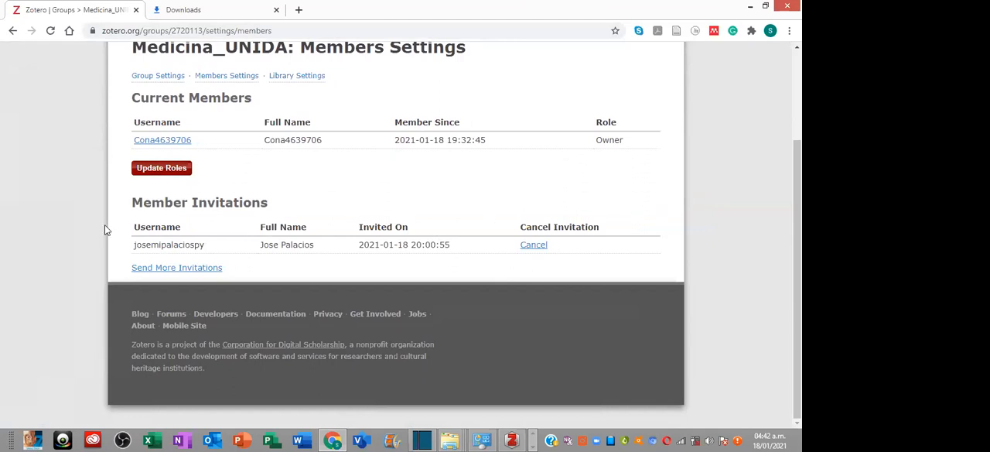
pyautogui.moveTo(557, 270); pyautogui.dragTo(557, 197)
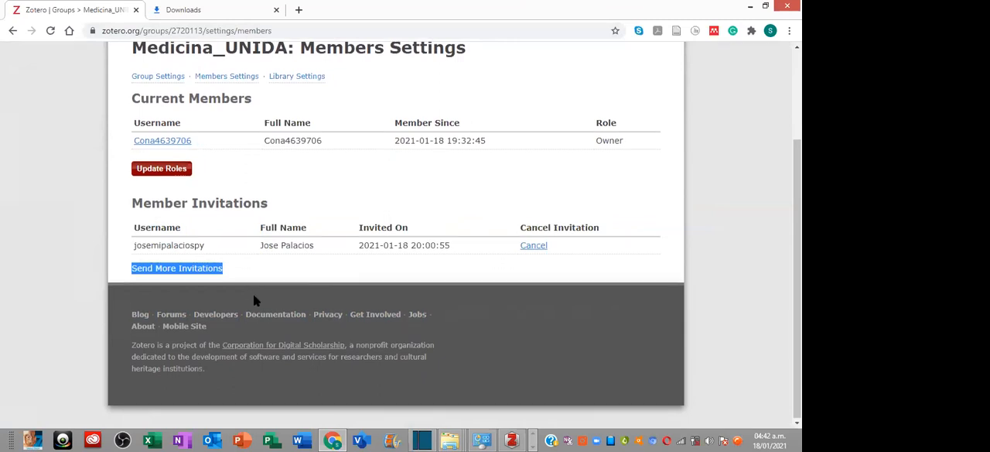
pyautogui.scroll(1, 252, 294)
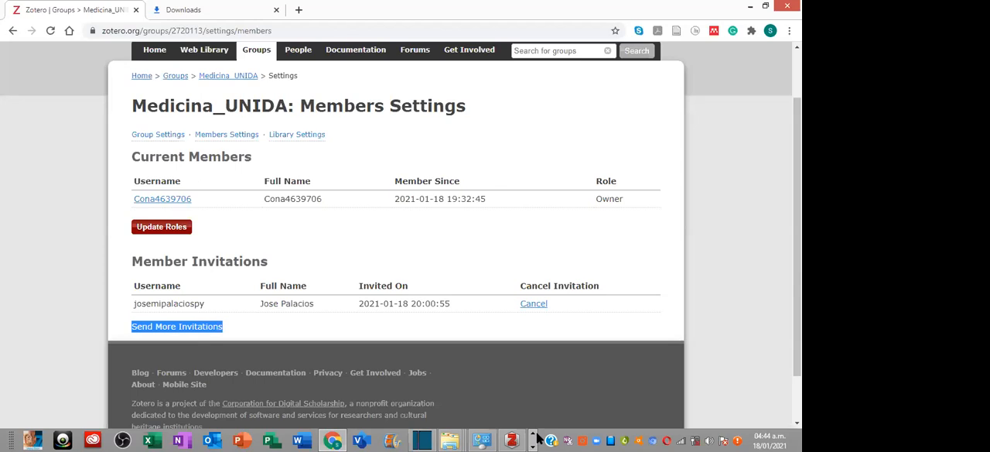
pyautogui.click(50, 31)
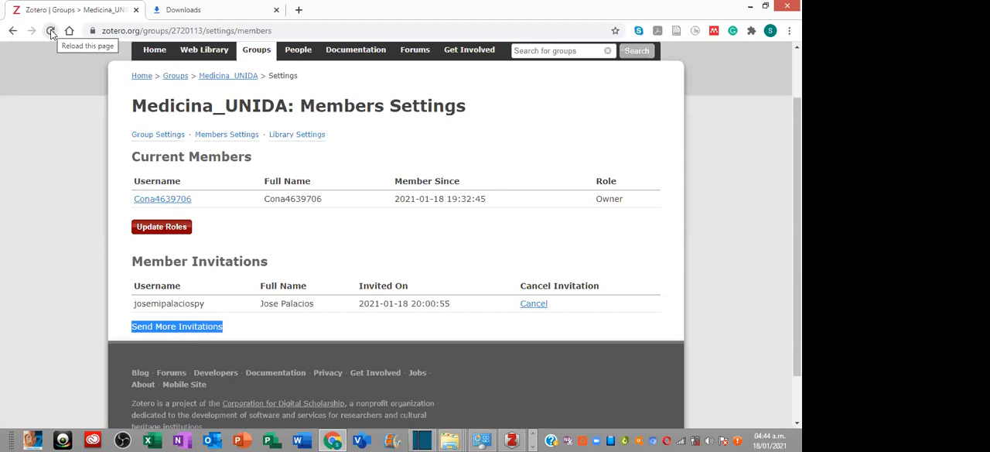
pyautogui.click(50, 32)
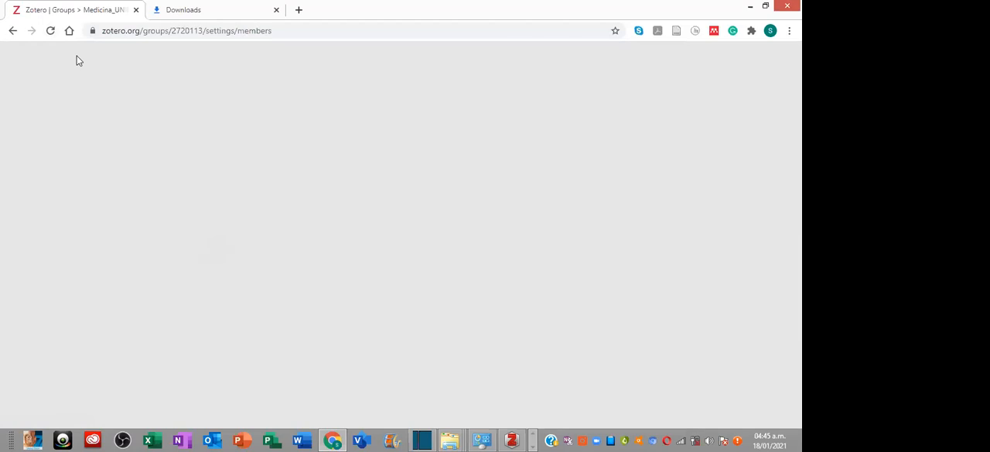
pyautogui.click(50, 31)
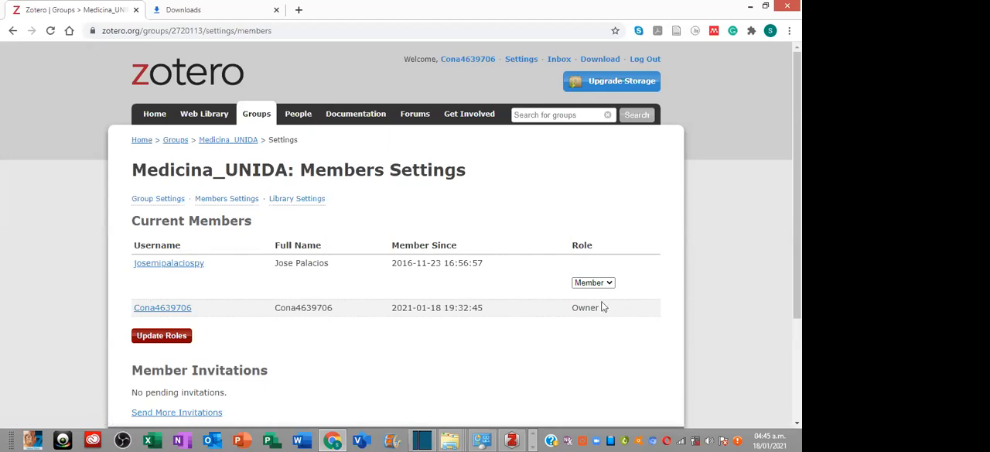
# - Examine the role options offered for the invited member in the group's current members list
pyautogui.moveTo(569, 311); pyautogui.dragTo(590, 310)
pyautogui.click(606, 310)
pyautogui.click(595, 283)
pyautogui.click(595, 303)
pyautogui.click(600, 283)
pyautogui.click(610, 217)
# - Switch to the Zotero desktop app and add a new item of type Libro to the Medicina_UNIDA library
pyautogui.moveTo(513, 440)
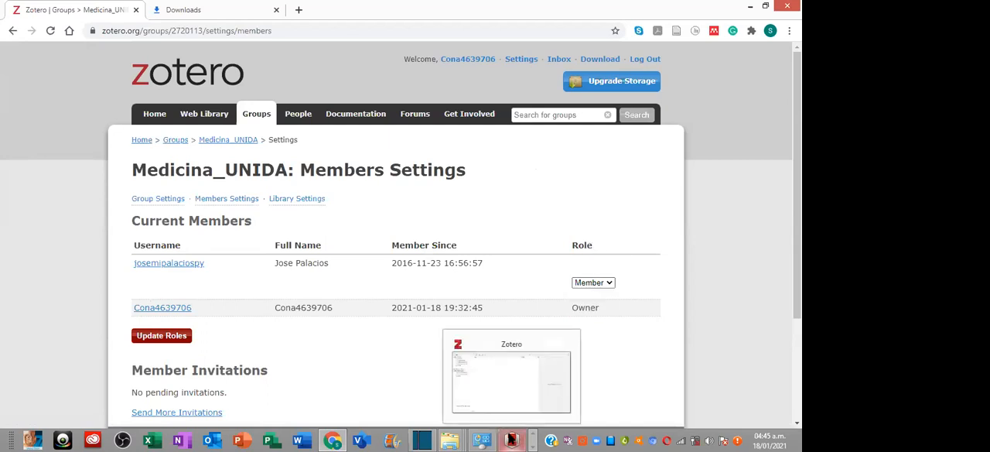
pyautogui.click(513, 440)
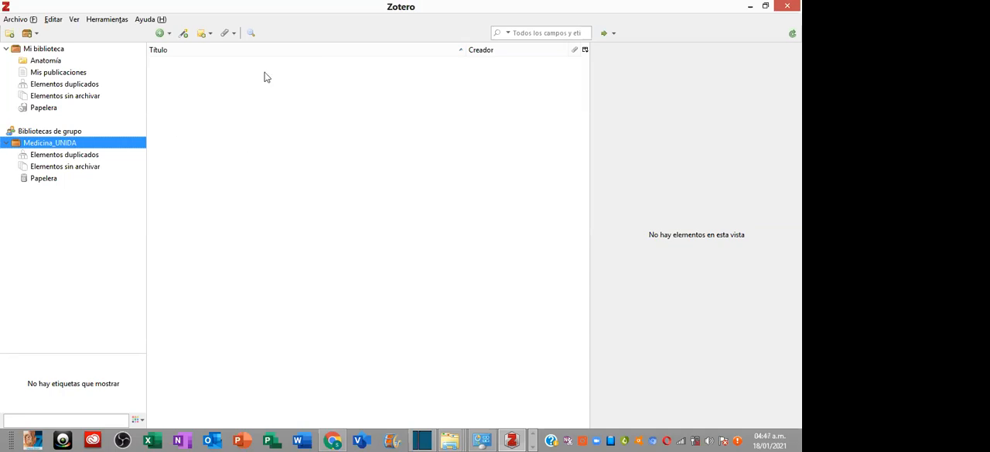
pyautogui.click(162, 35)
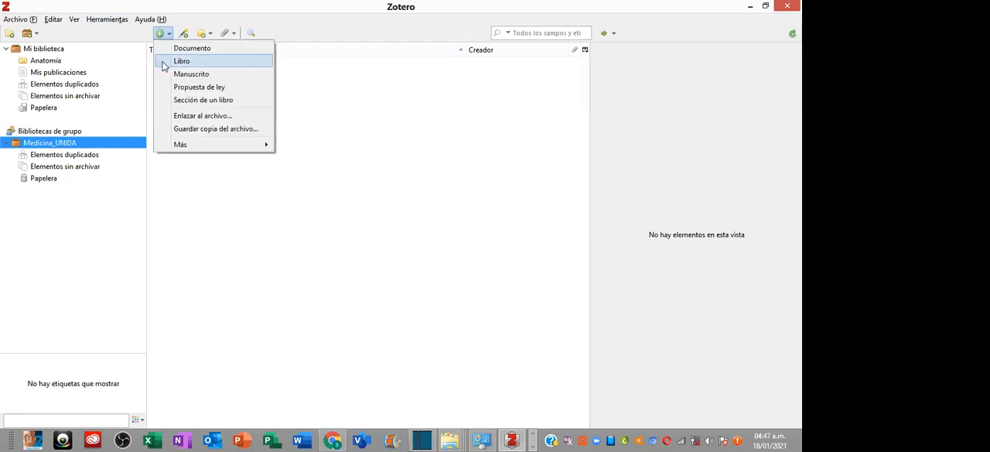
pyautogui.moveTo(207, 143)
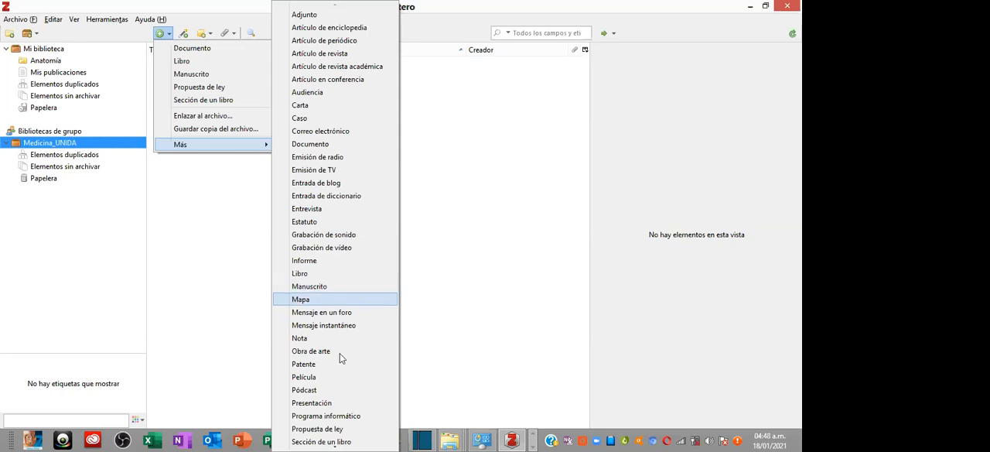
pyautogui.scroll(-1, 335, 433)
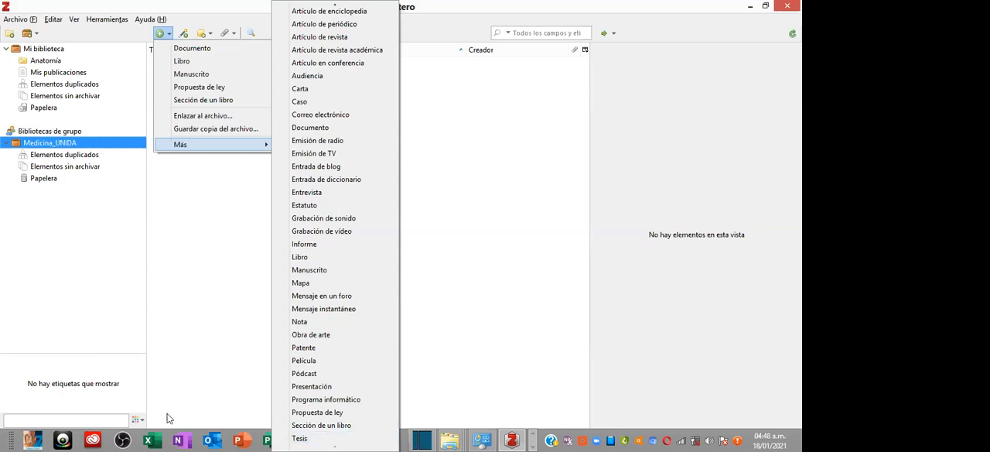
pyautogui.click(301, 257)
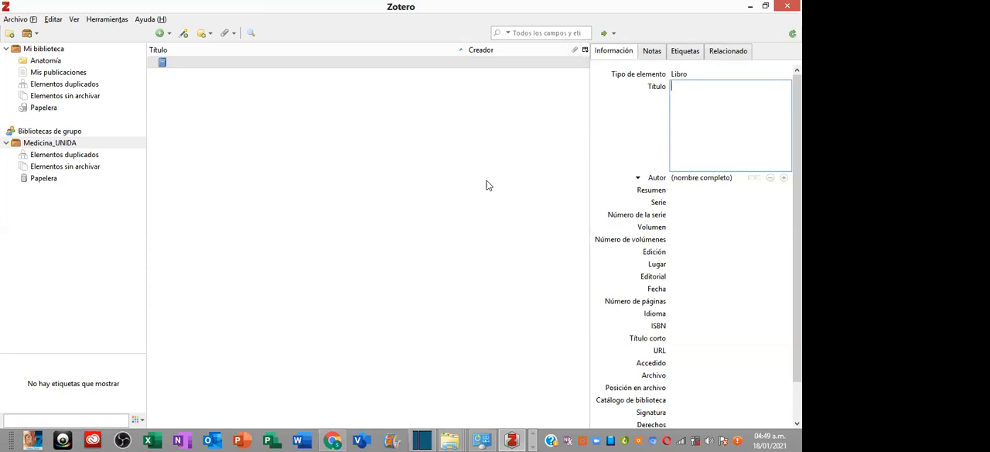
# - Enter "Anatomía Humana" as the title of the new book
pyautogui.write('Anatomía Humana')
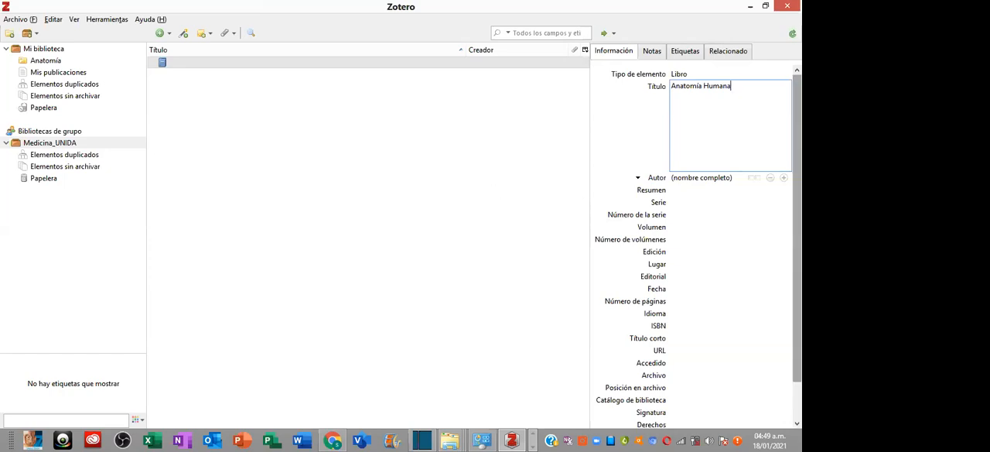
# - Enter the first author's full name for the Anatomía Humana book
pyautogui.press('Tab')
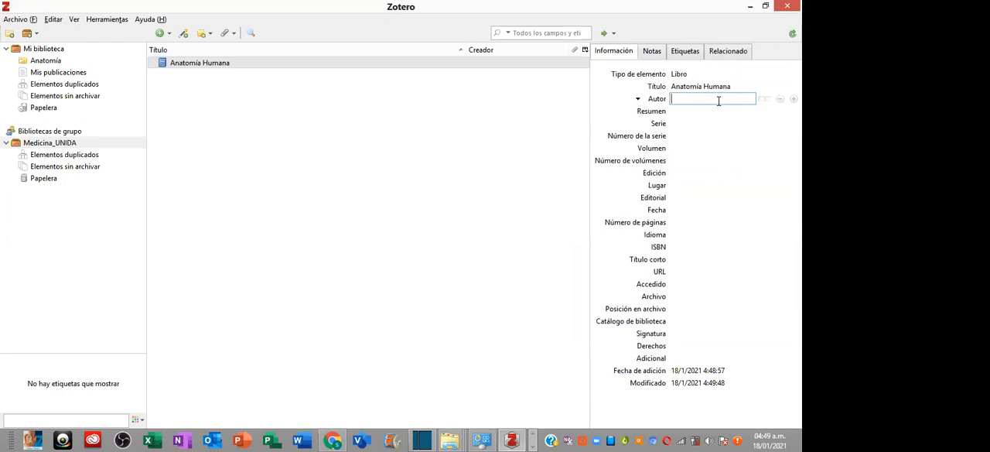
pyautogui.write('Michel LAt')
pyautogui.press('BackSpace')
pyautogui.press('BackSpace')
pyautogui.write('atarjet')
pyautogui.press('Return')
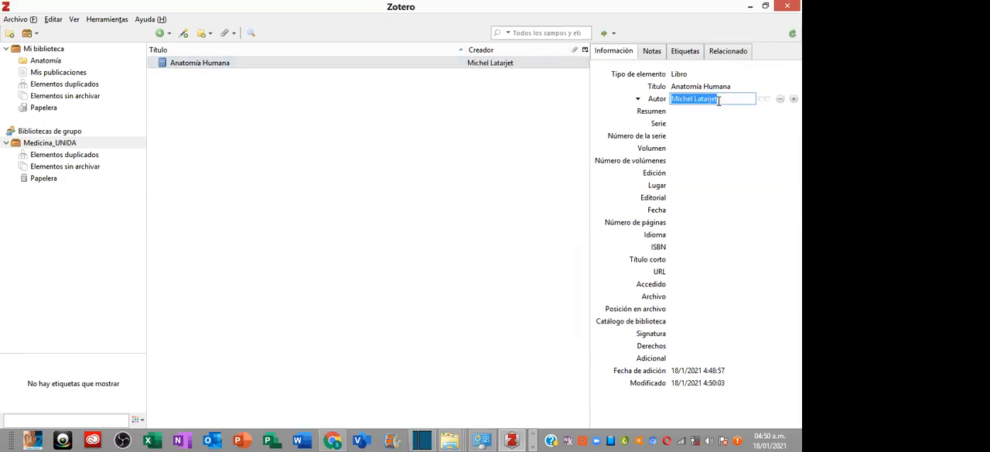
# - Add a second author line to the book and enter the co-author's full name
pyautogui.click(793, 98)
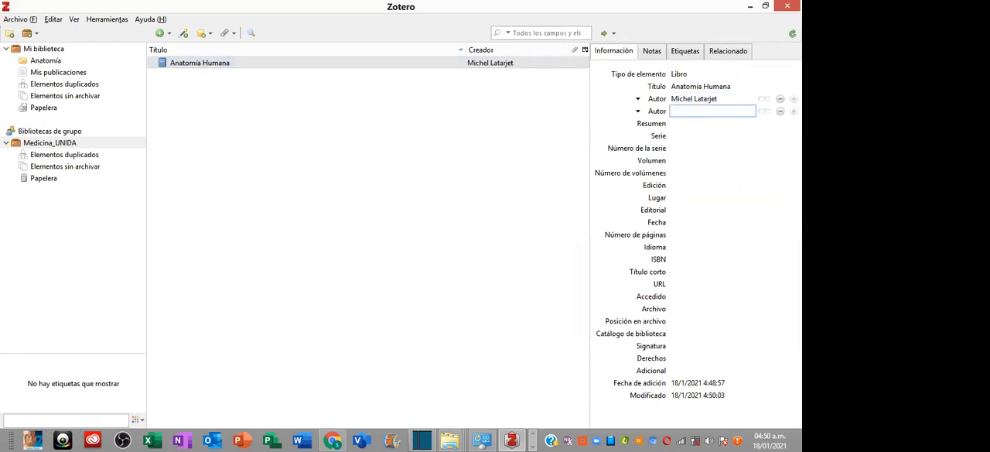
pyautogui.write('Alfredo Ruiz Liard')
pyautogui.press('Return')
# - Add a third creator line to the book and set its role to Editor, leaving the name blank
pyautogui.click(793, 112)
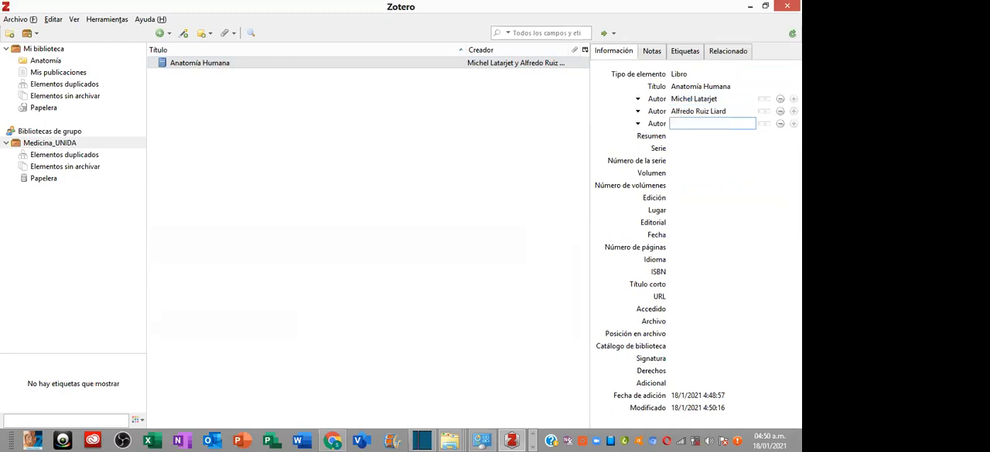
pyautogui.click(651, 126)
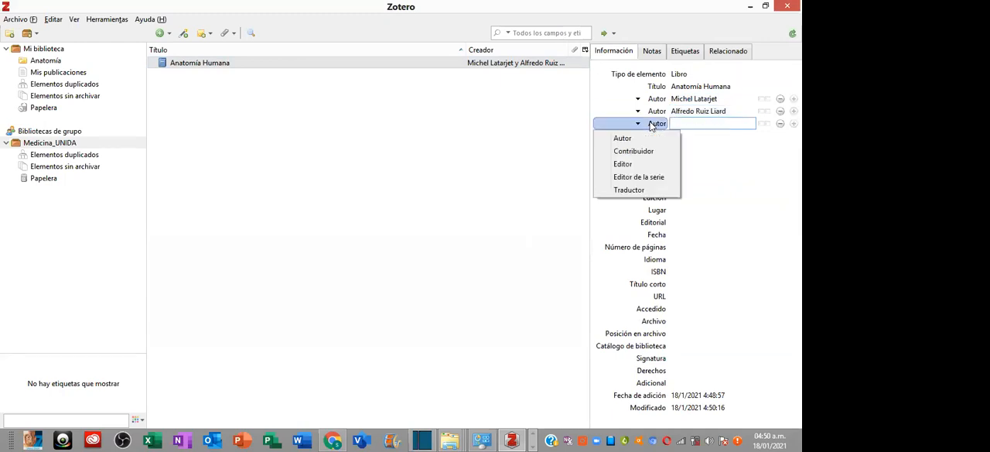
pyautogui.click(632, 164)
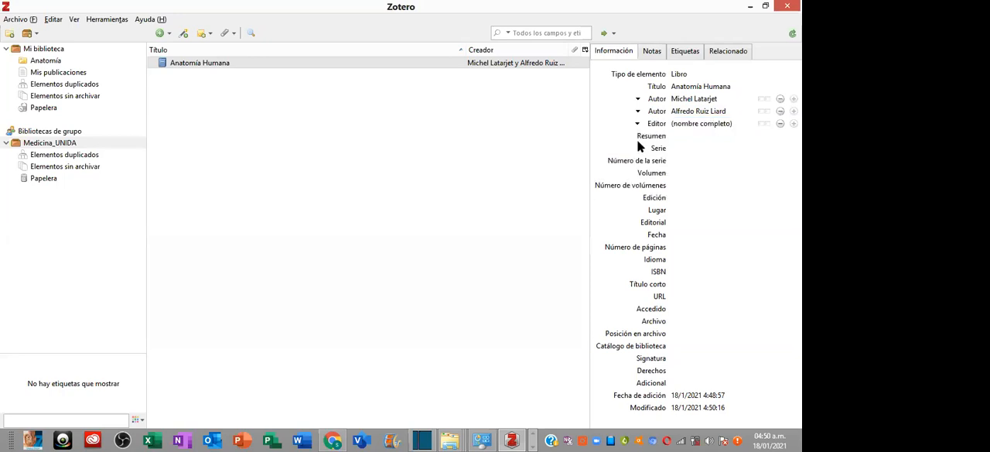
# - Set the book's publication date to 11-2014
pyautogui.click(674, 235)
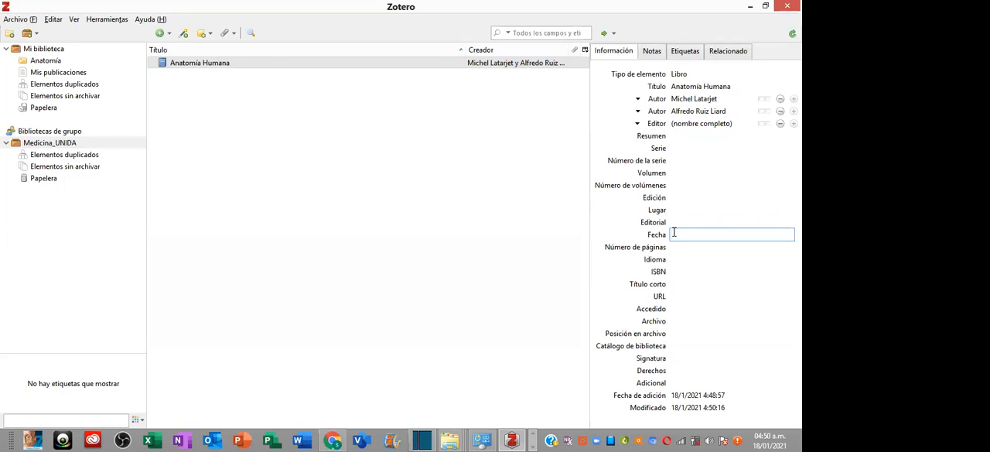
pyautogui.write('11-2014')
pyautogui.press('Tab')
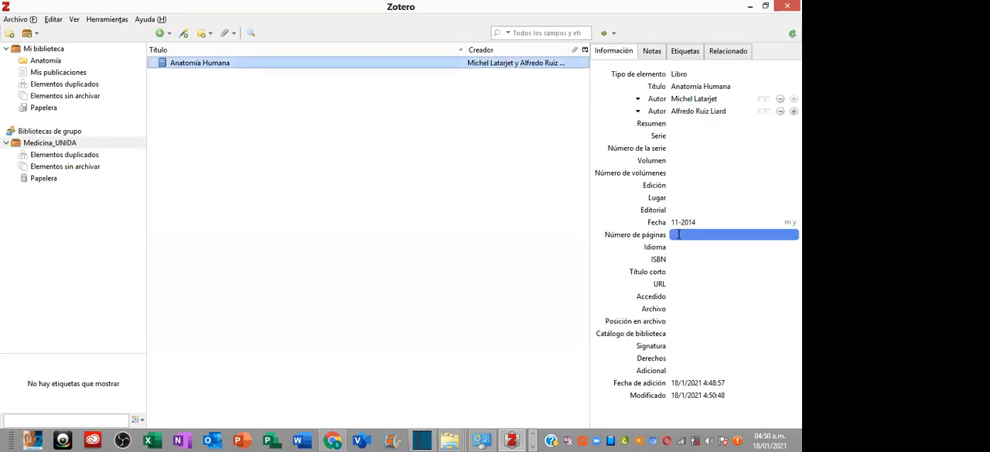
# - Set the book's number of pages to 1716 and its language to Español
pyautogui.click(678, 235)
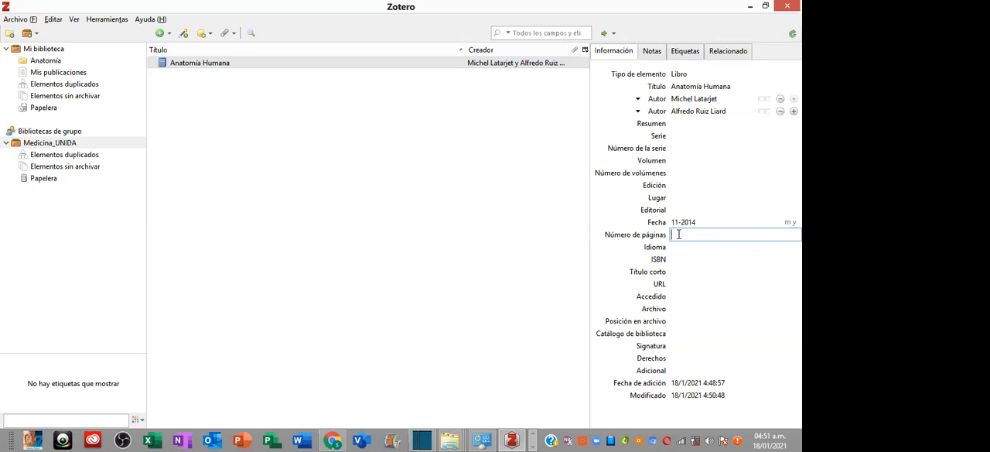
pyautogui.write('1716')
pyautogui.press('Return')
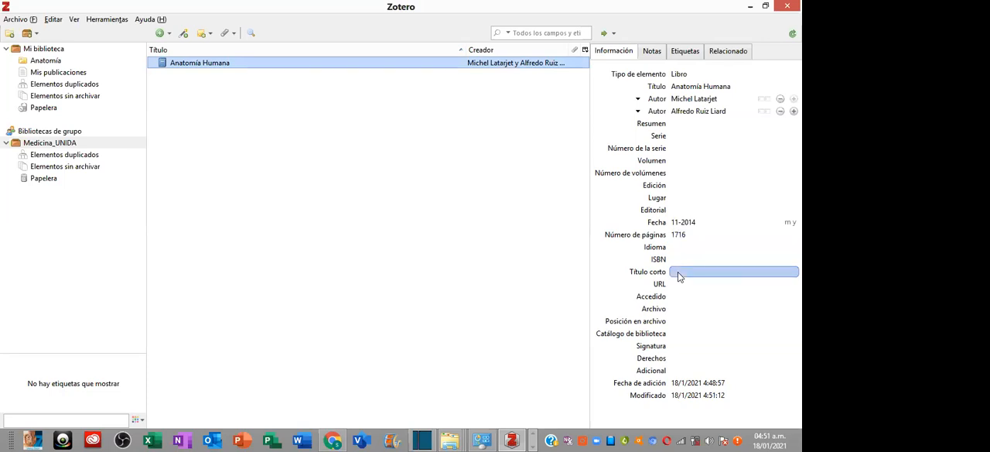
pyautogui.write('E')
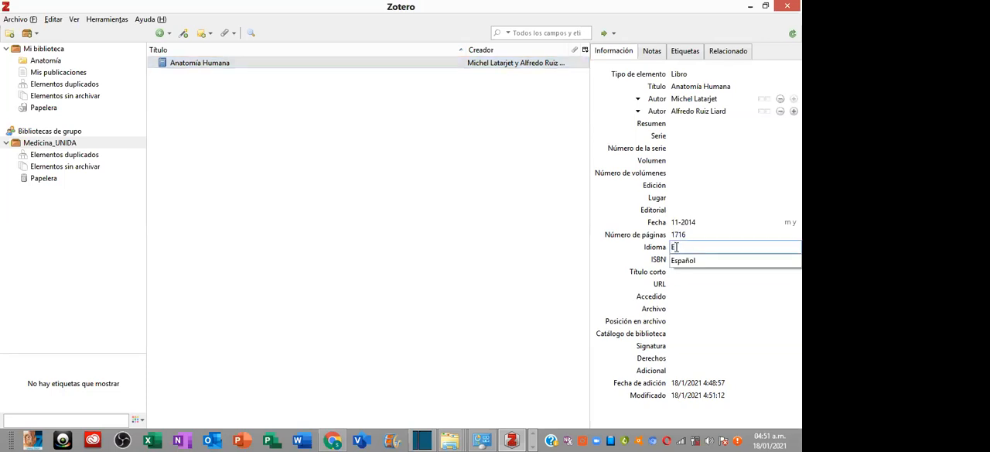
pyautogui.press('Down')
pyautogui.press('Return')
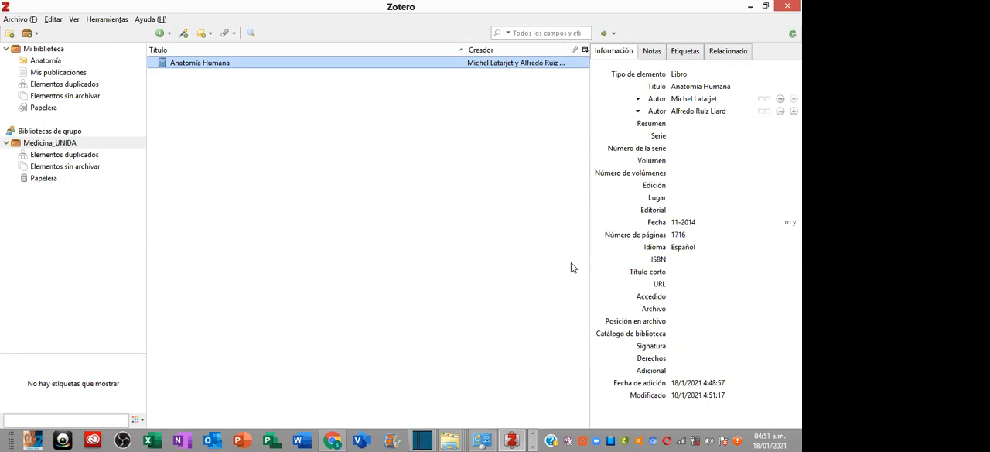
# - Leave the book's URL blank and examine the full range of item types offered for a new library entry
pyautogui.click(677, 284)
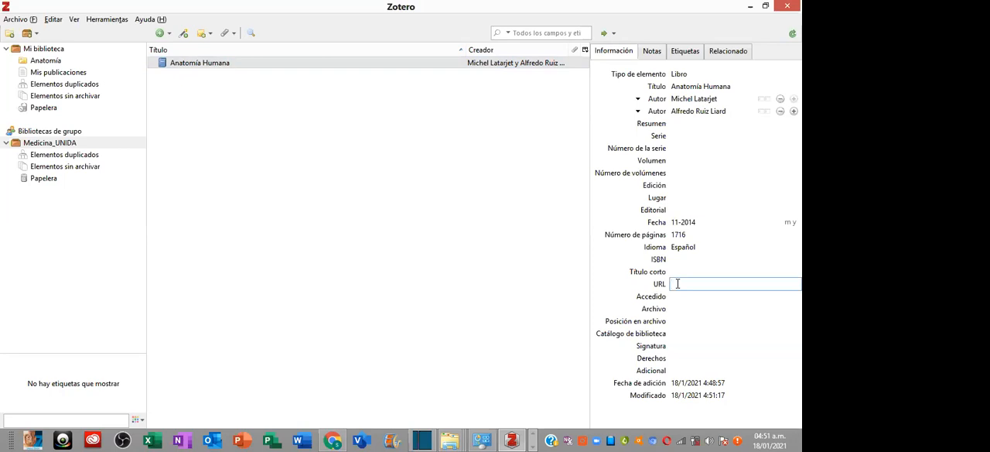
pyautogui.click(185, 64)
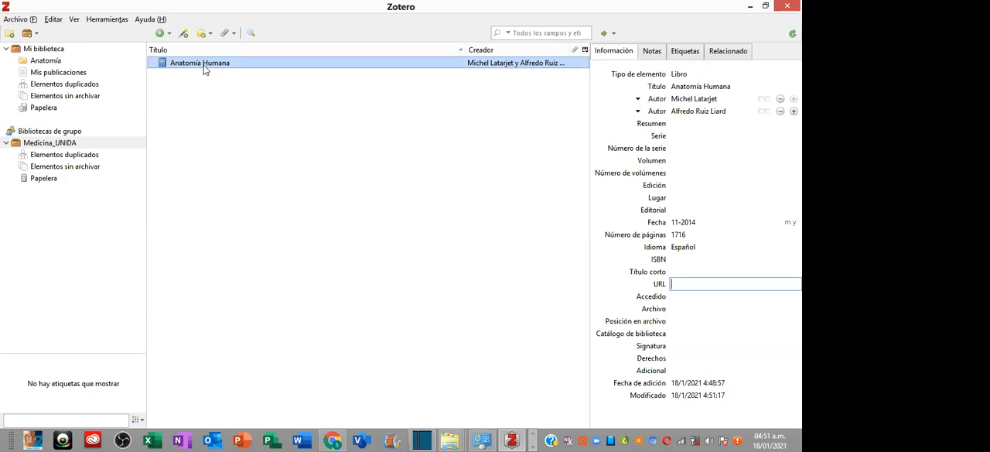
pyautogui.click(159, 34)
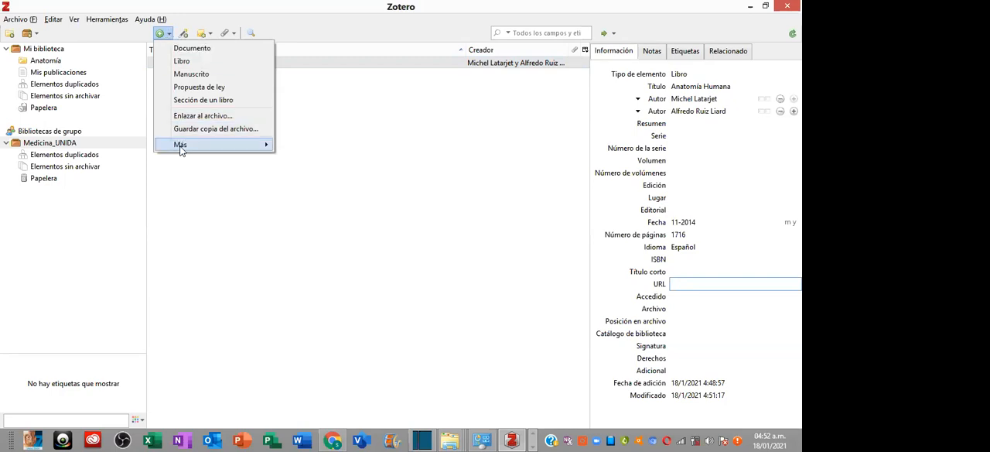
pyautogui.moveTo(182, 153)
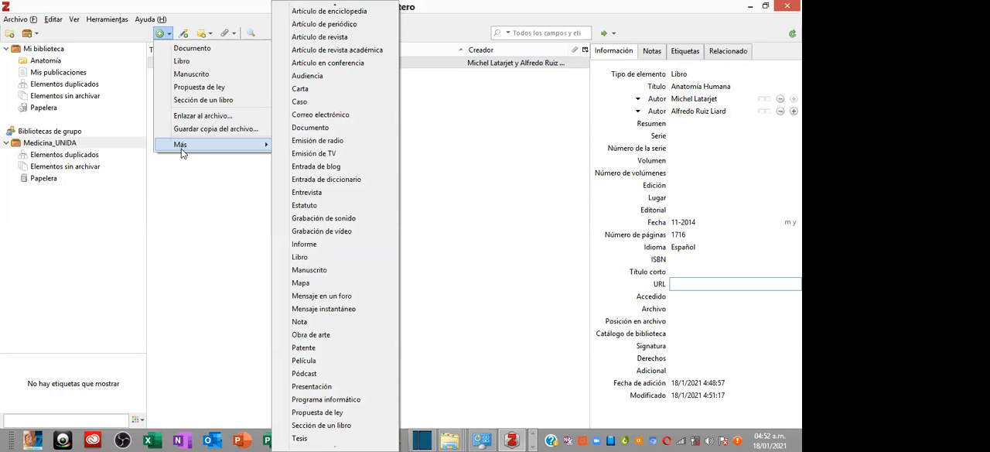
pyautogui.click(224, 165)
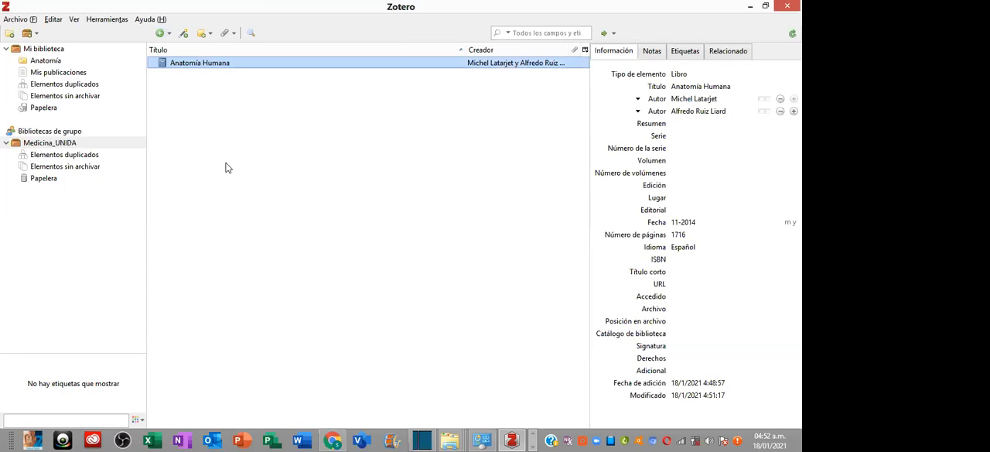
# - Switch to Chrome, close the Downloads page and open Google Académico in a new browser tab
pyautogui.click(333, 440)
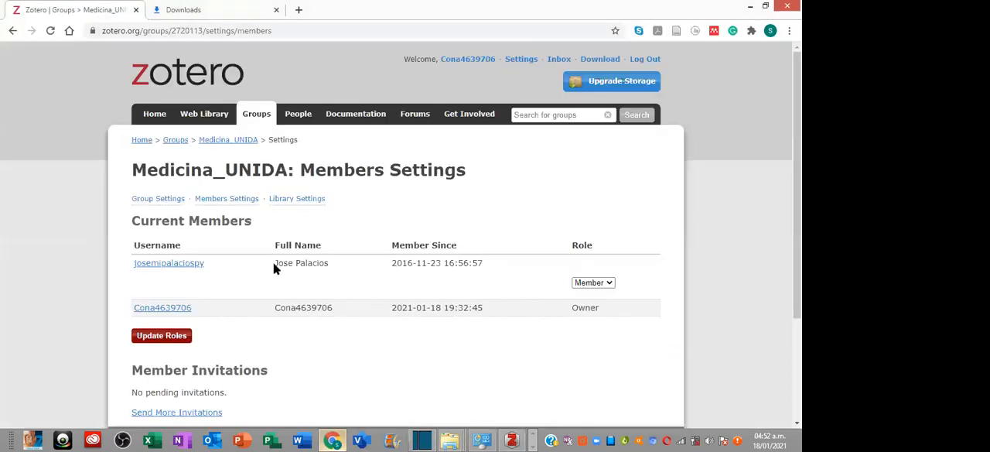
pyautogui.click(275, 10)
pyautogui.click(159, 11)
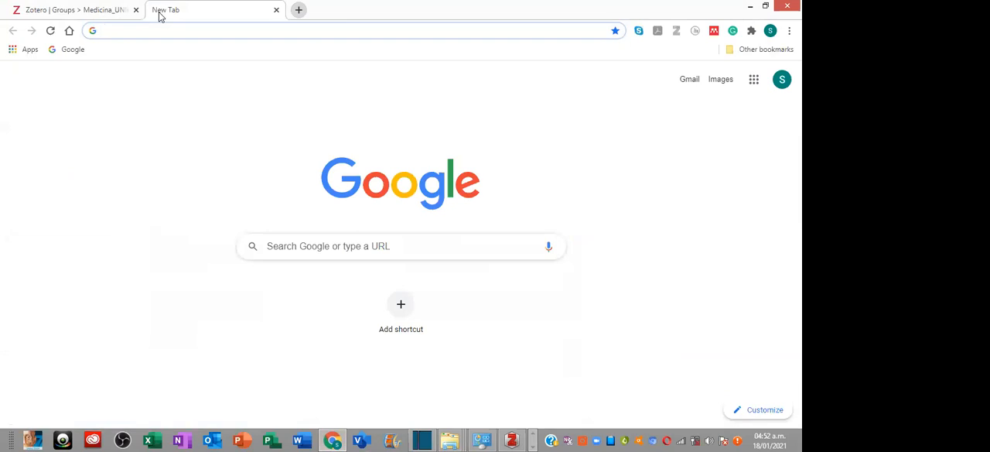
pyautogui.write('google ')
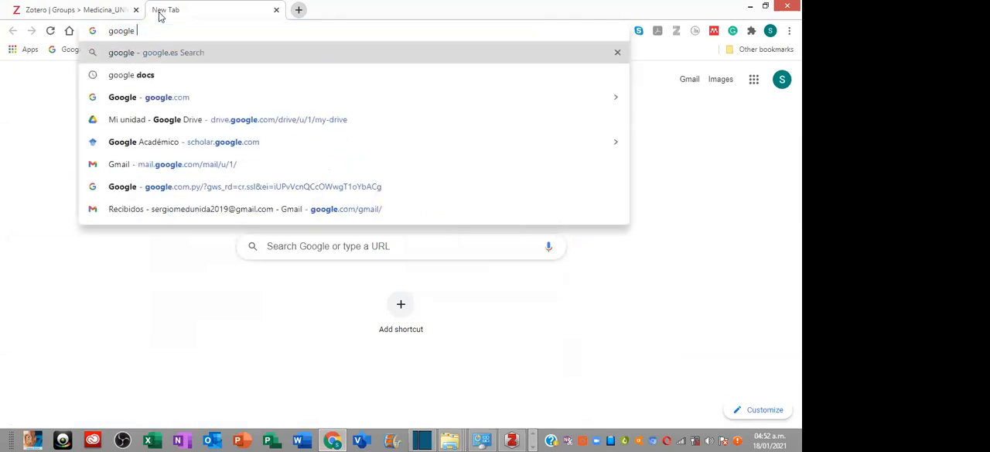
pyautogui.write('acadé')
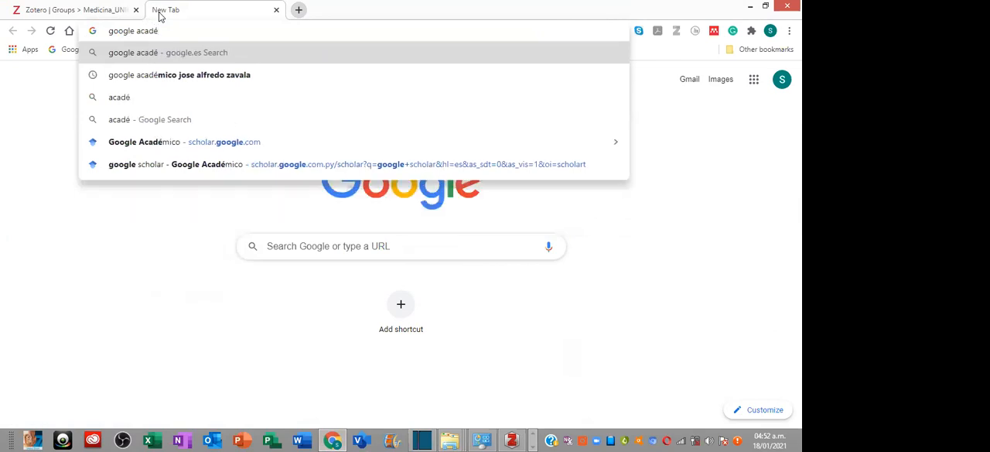
pyautogui.click(97, 143)
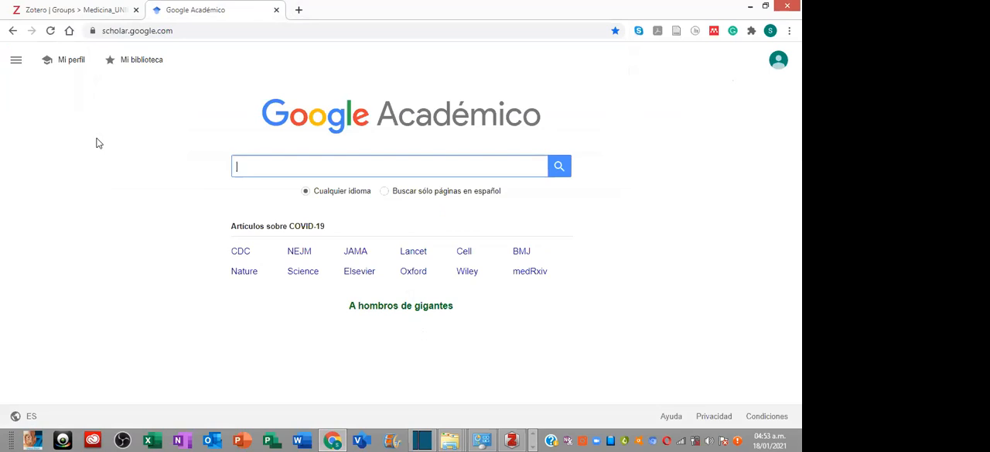
# - Search Google Académico for "tuberculosis miliar fisiopatologia" and check the number of results
pyautogui.write('TBC')
pyautogui.write('D')
pyautogui.press('BackSpace')
pyautogui.press('BackSpace')
pyautogui.press('BackSpace')
pyautogui.press('BackSpace')
pyautogui.write('uberculosis')
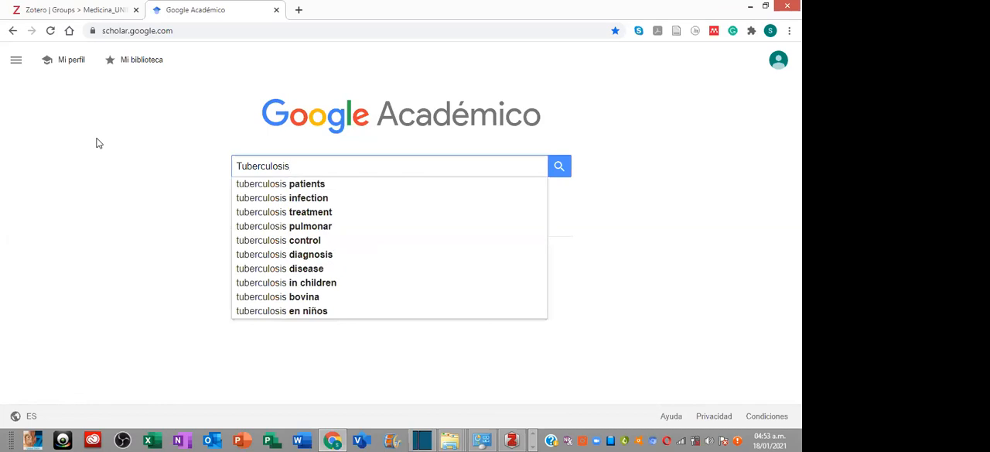
pyautogui.write(' miliar')
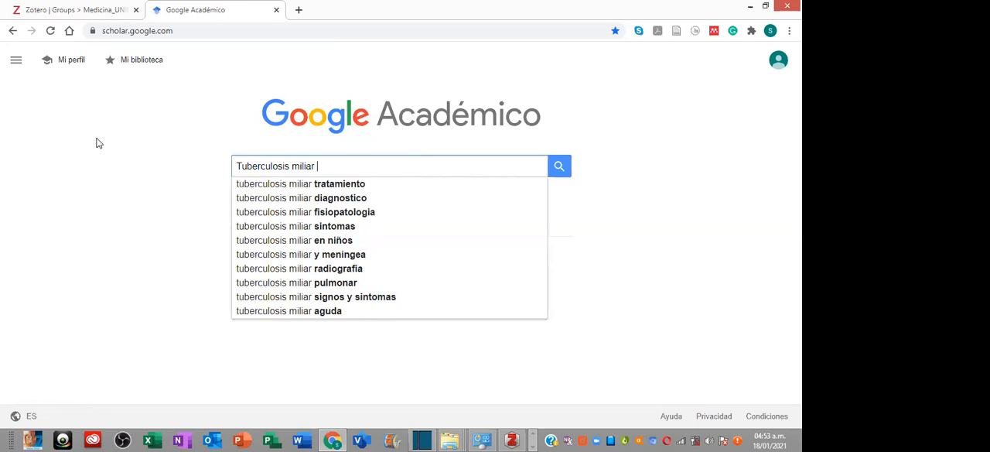
pyautogui.press('Down')
pyautogui.press('Down')
pyautogui.press('Down')
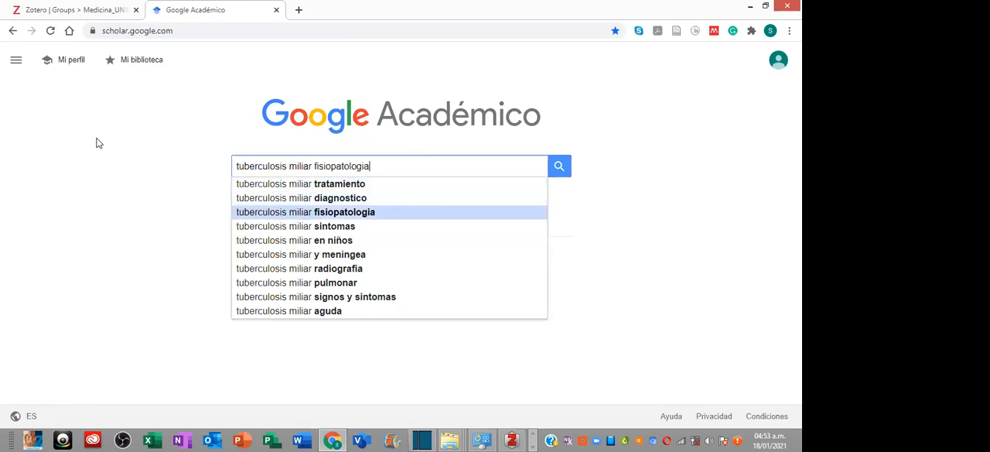
pyautogui.press('Return')
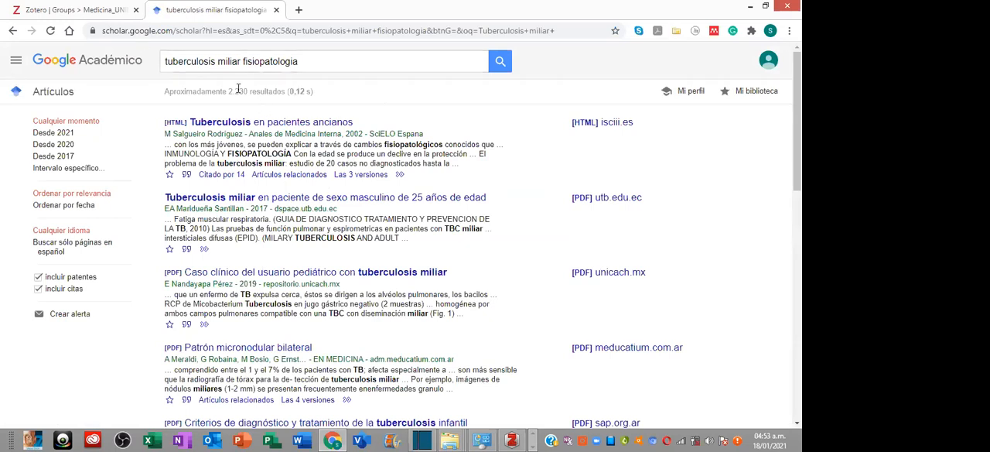
pyautogui.moveTo(237, 92); pyautogui.dragTo(247, 94)
# - Run an advanced search for "tuberculosis miliar fisiopatologia" restricted to words in the article title
pyautogui.click(16, 67)
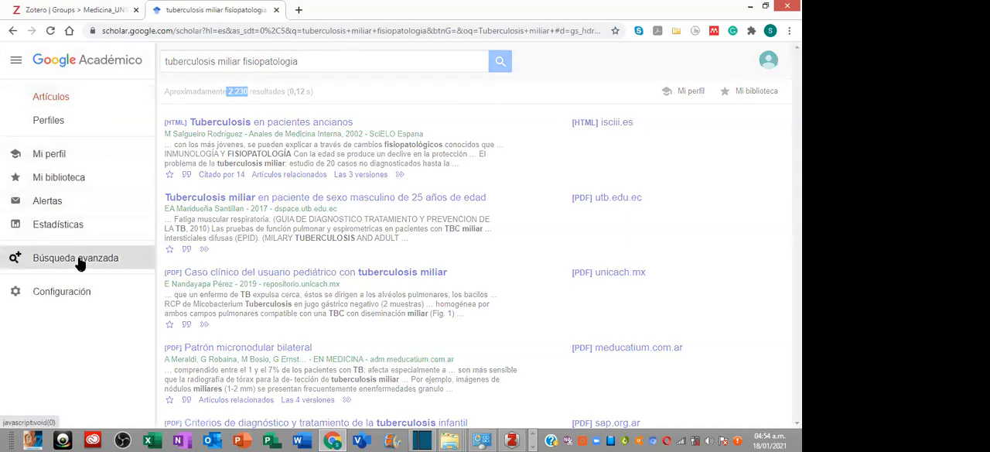
pyautogui.click(19, 257)
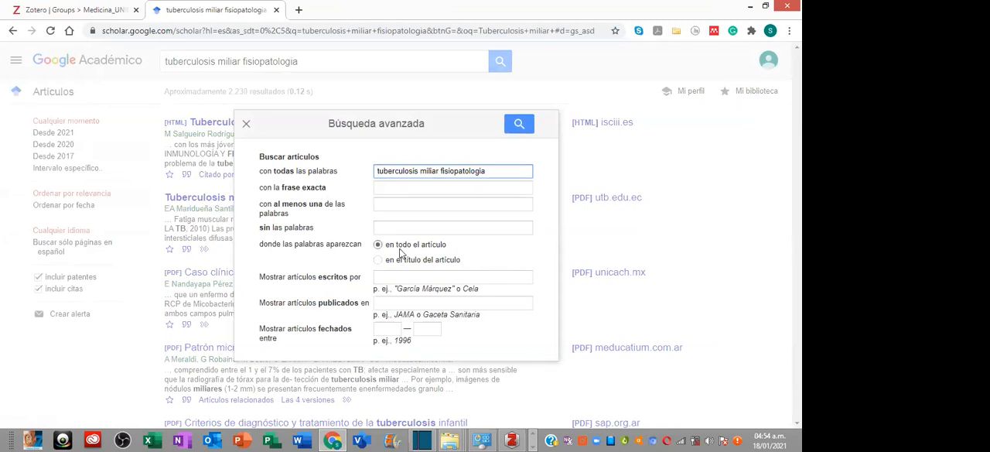
pyautogui.click(378, 261)
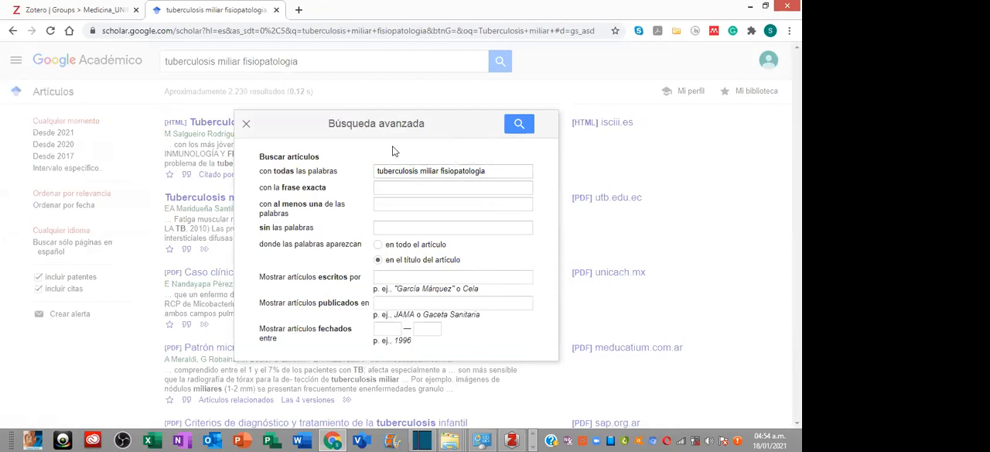
pyautogui.click(519, 125)
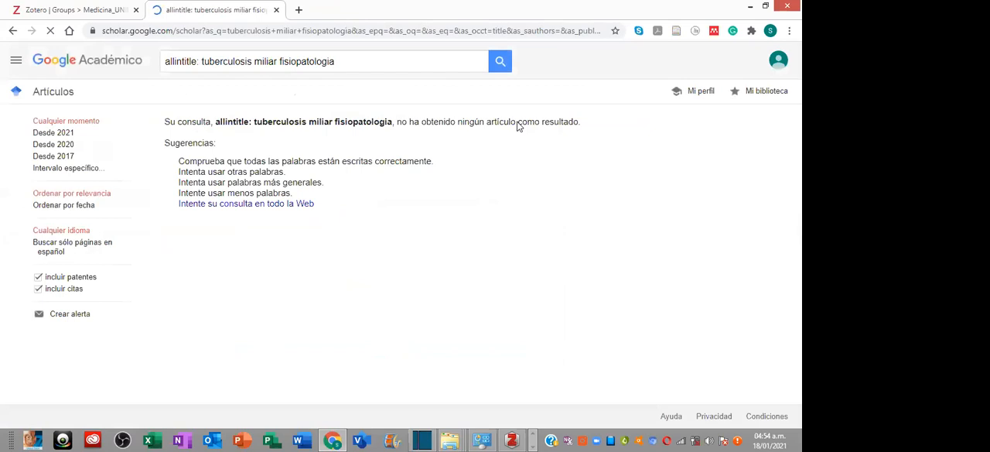
# - Remove "fisiopatologia" from the advanced search, run the title search for "tuberculosis miliar" and check the number of results
pyautogui.click(19, 63)
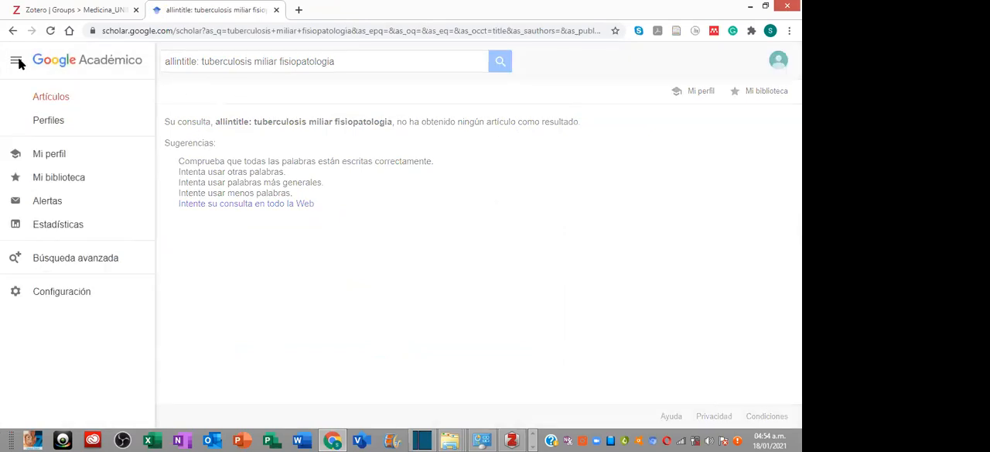
pyautogui.click(72, 257)
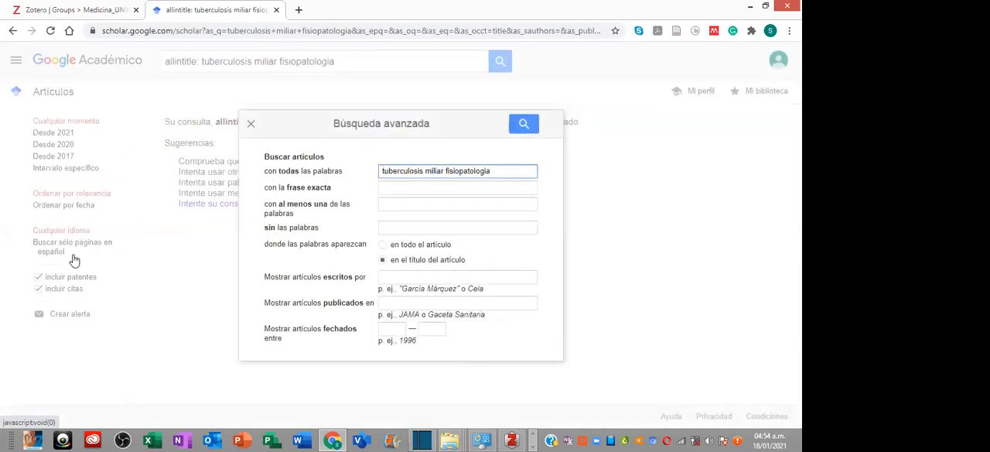
pyautogui.moveTo(495, 170); pyautogui.dragTo(455, 170)
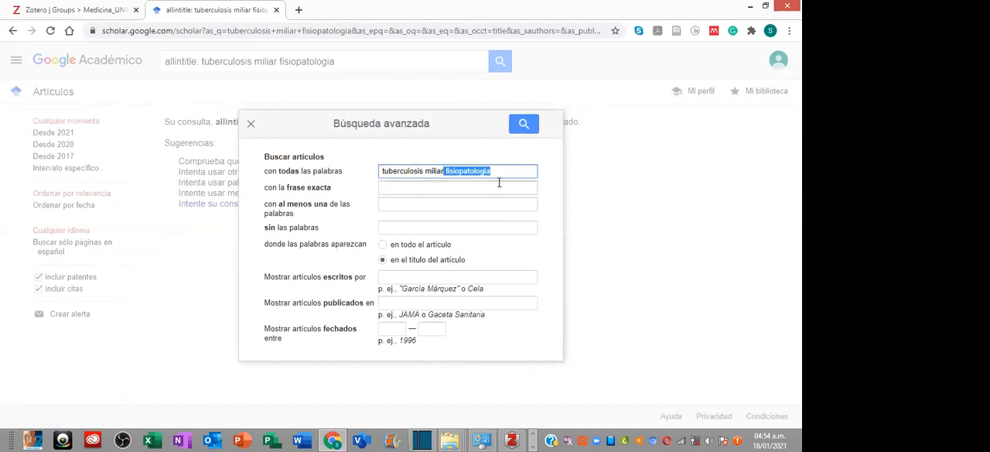
pyautogui.press('BackSpace')
pyautogui.click(522, 123)
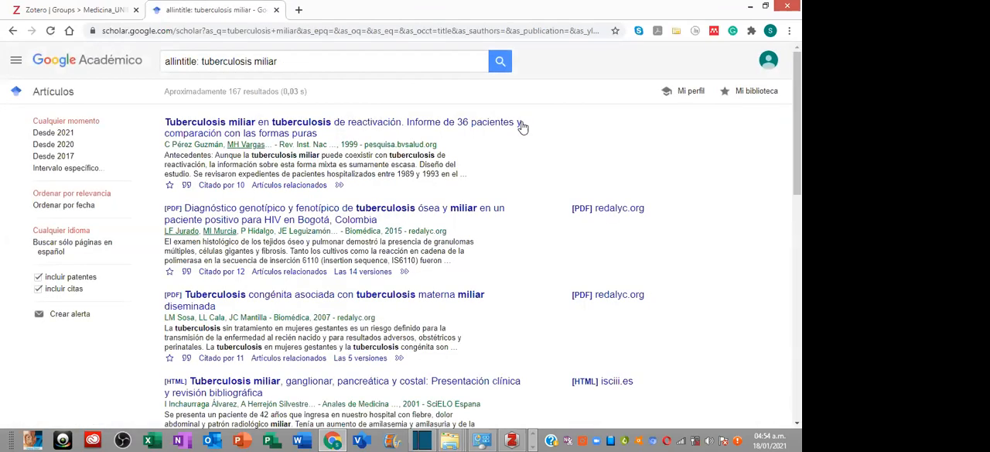
pyautogui.doubleClick(233, 91)
# - Filter the "tuberculosis miliar" title results with a custom date range starting in 2016 and check the number of results
pyautogui.click(60, 169)
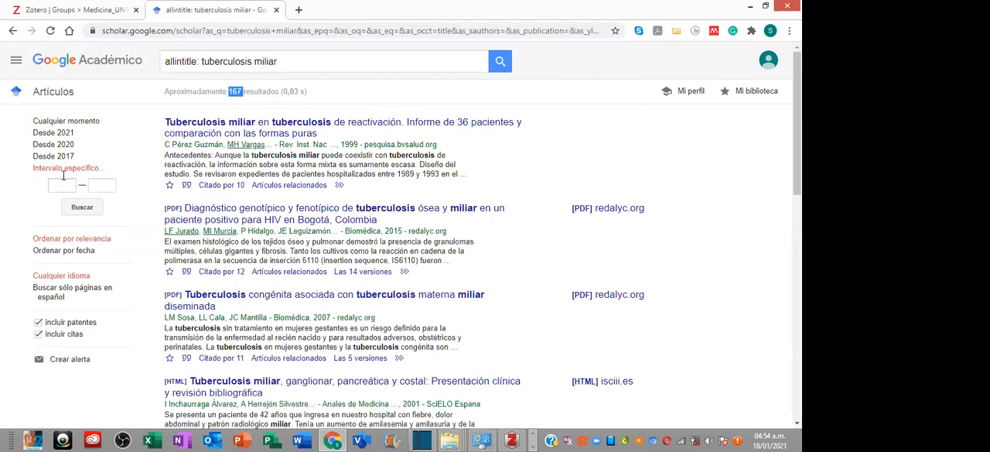
pyautogui.click(66, 185)
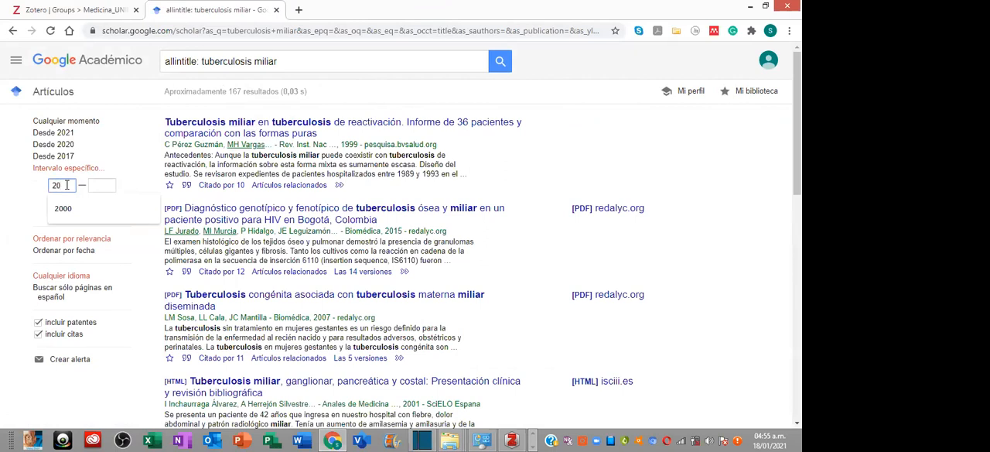
pyautogui.write('2018')
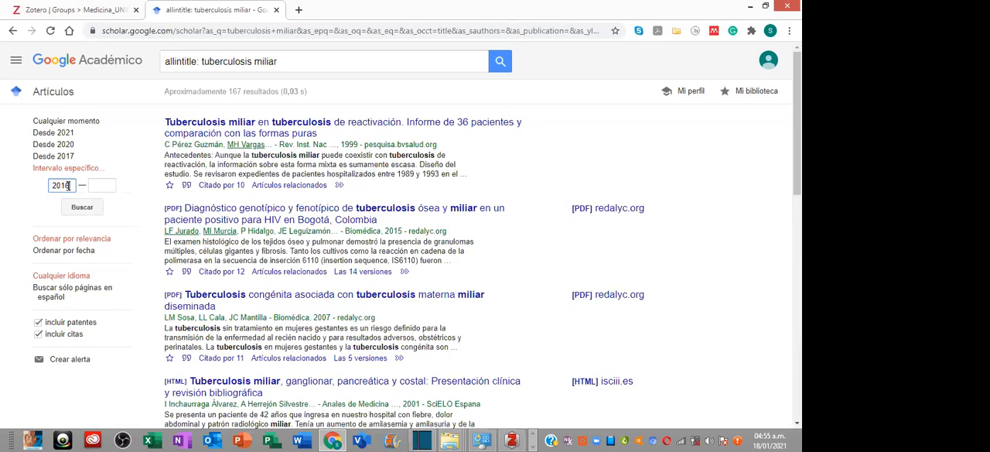
pyautogui.click(102, 186)
pyautogui.click(82, 207)
pyautogui.doubleClick(232, 91)
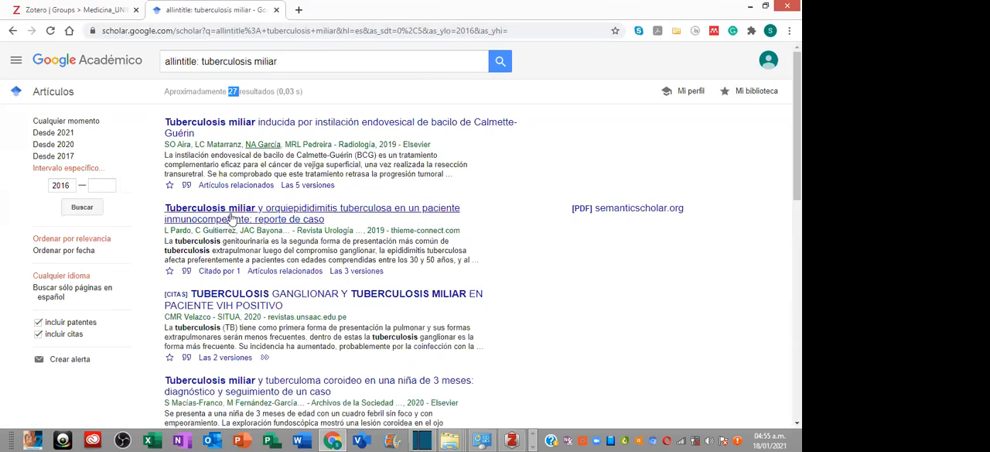
# - Look through the filtered results and examine the journal and abstract of the article on a patient with abortion after in vitro fertilization
pyautogui.scroll(-3, 317, 216)
pyautogui.scroll(-5, 317, 183)
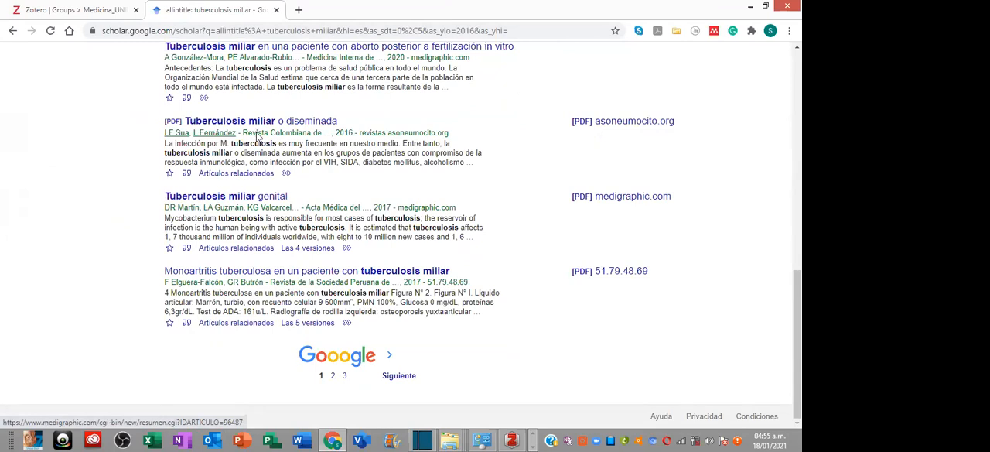
pyautogui.scroll(2, 259, 138)
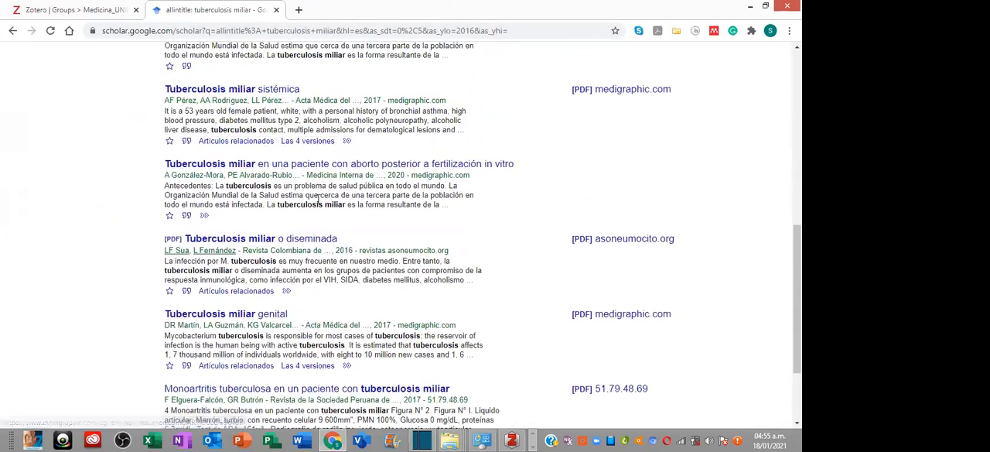
pyautogui.scroll(-1, 317, 199)
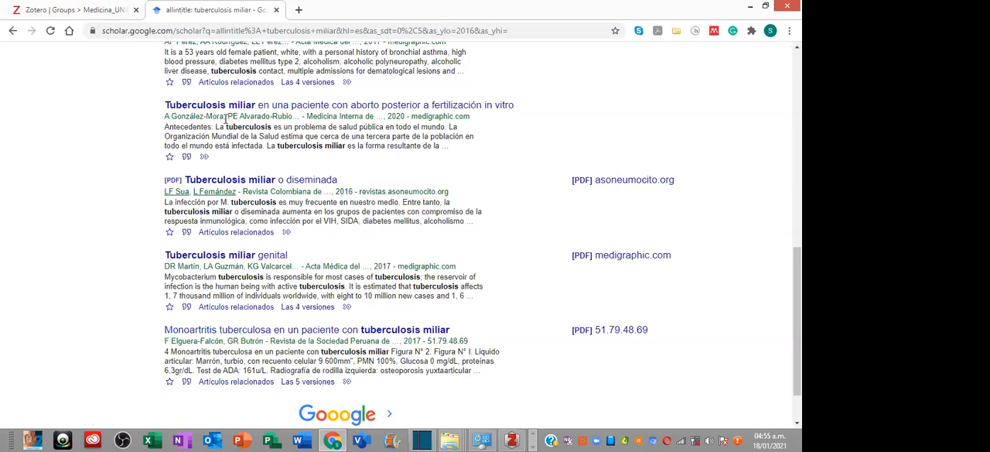
pyautogui.moveTo(308, 113); pyautogui.dragTo(370, 116)
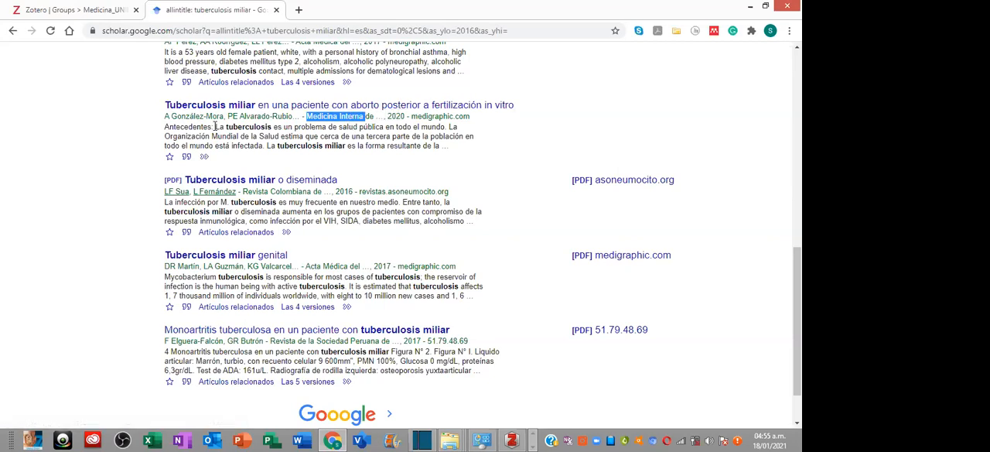
pyautogui.moveTo(173, 127); pyautogui.dragTo(454, 151)
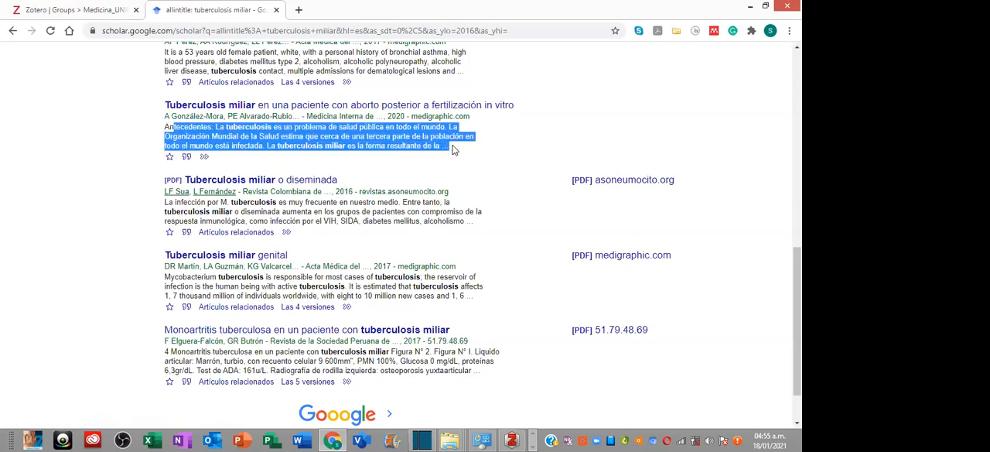
pyautogui.click(261, 136)
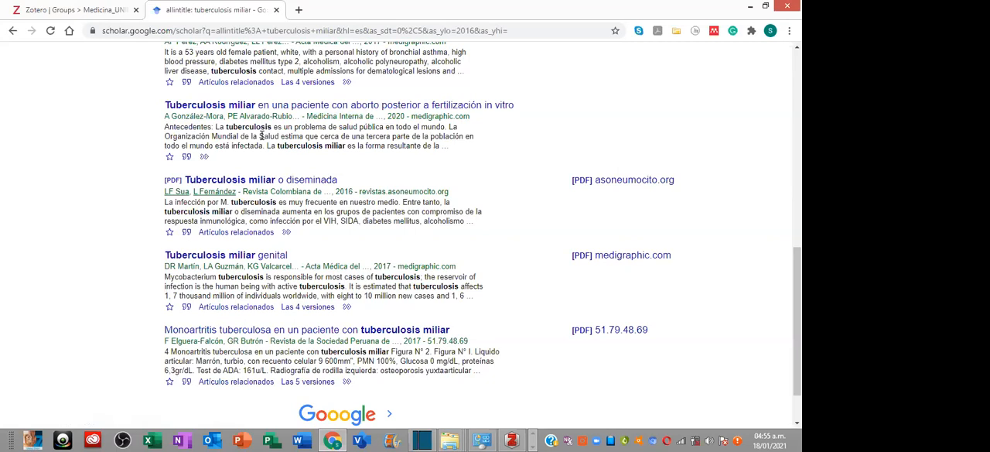
# - Open the article "Tuberculosis miliar en una paciente con aborto posterior a fertilización in vitro" in a new browser tab and switch to it
pyautogui.rightClick(271, 108)
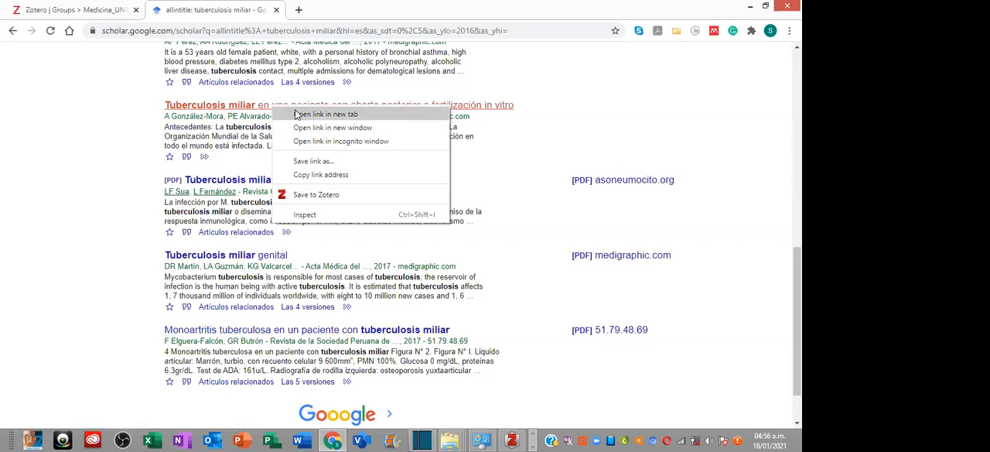
pyautogui.click(301, 116)
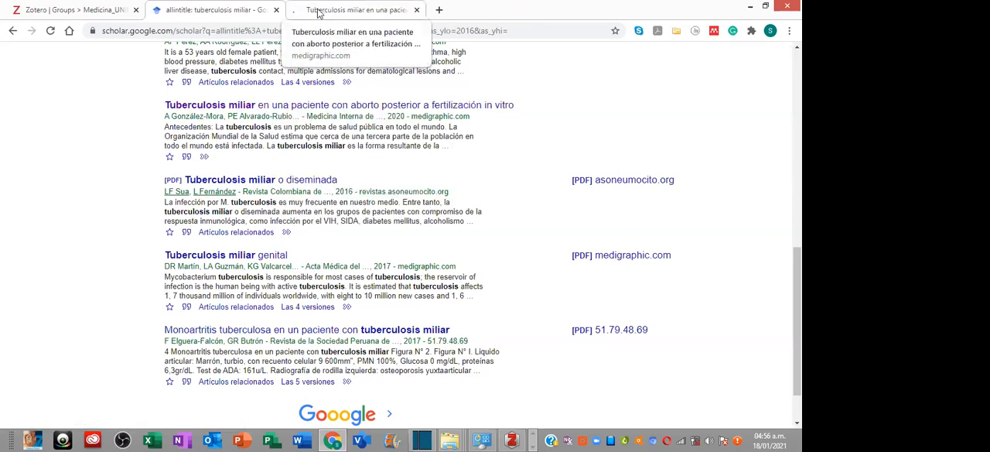
pyautogui.click(318, 12)
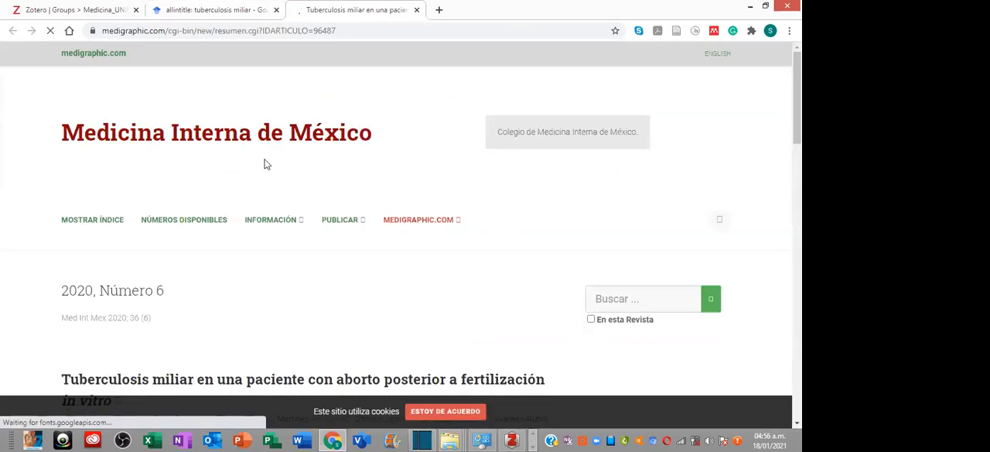
# - Review the article's abstract and reference list on its Medicina Interna de México page, and open its full-text PDF
pyautogui.scroll(-1, 306, 191)
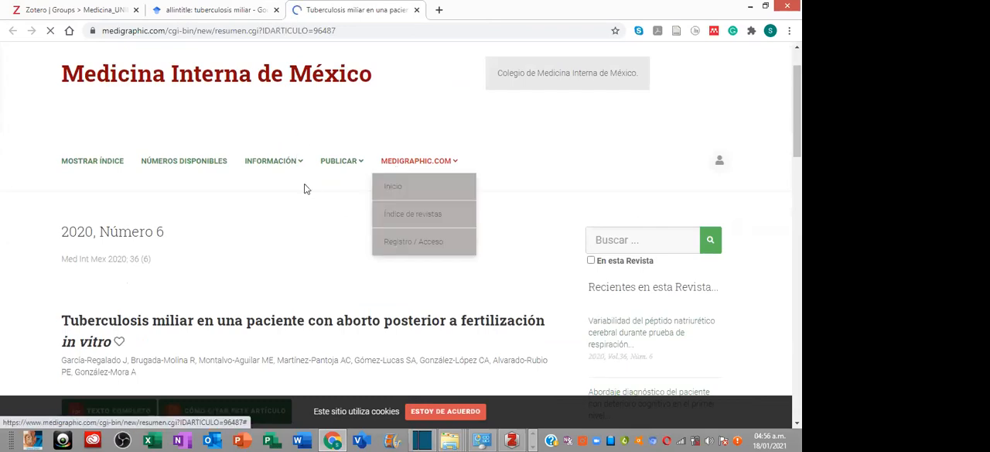
pyautogui.scroll(-5, 415, 149)
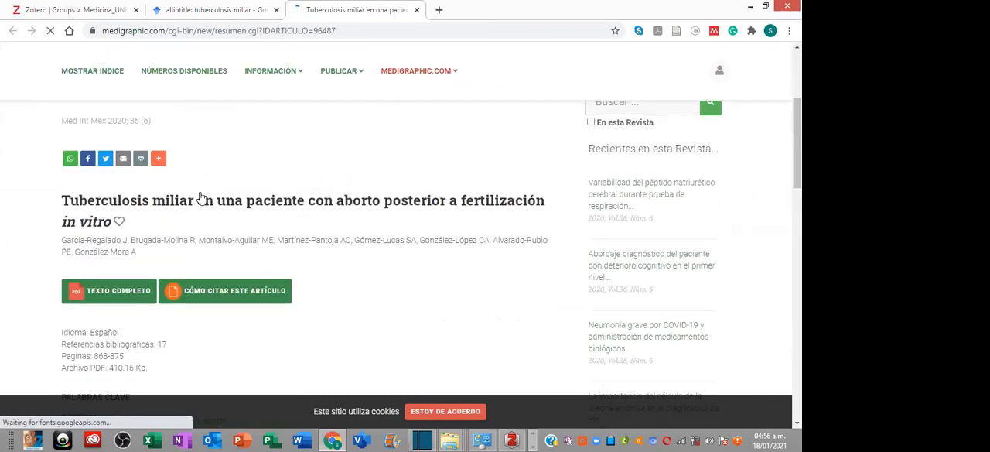
pyautogui.scroll(-4, 363, 206)
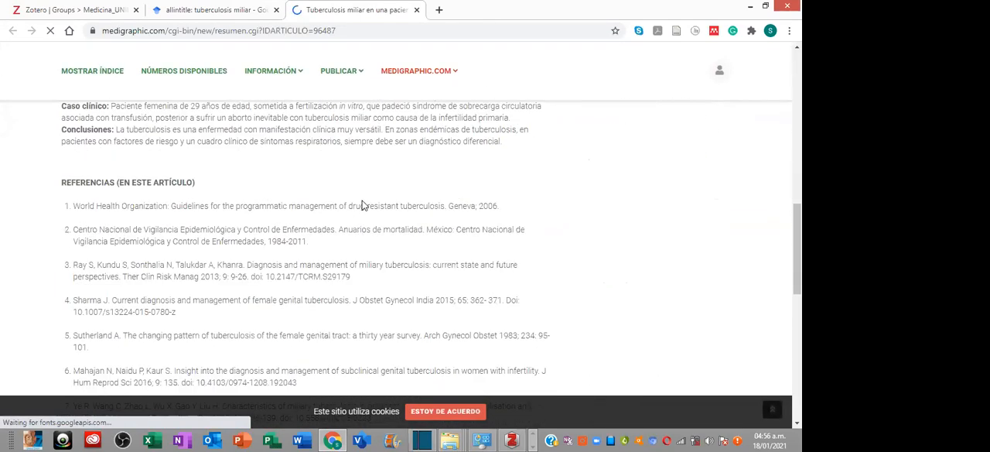
pyautogui.scroll(10, 363, 206)
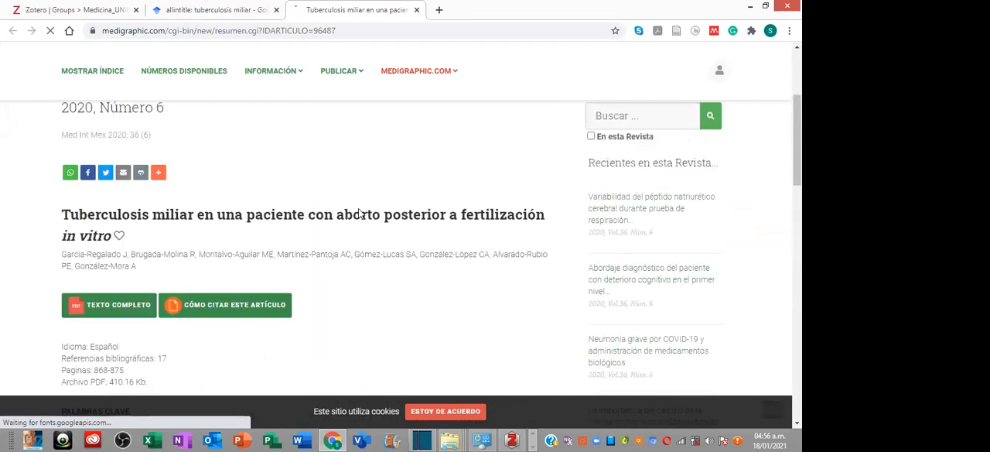
pyautogui.scroll(-5, 352, 213)
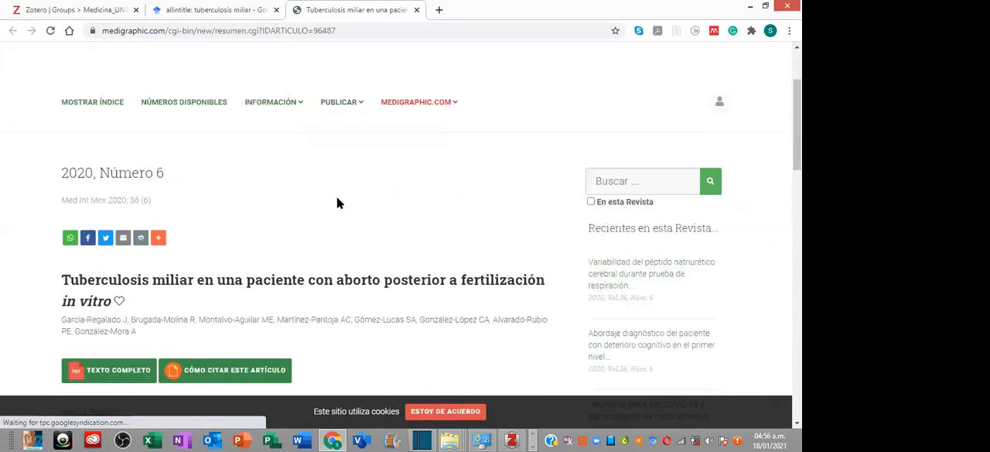
pyautogui.scroll(-3, 299, 187)
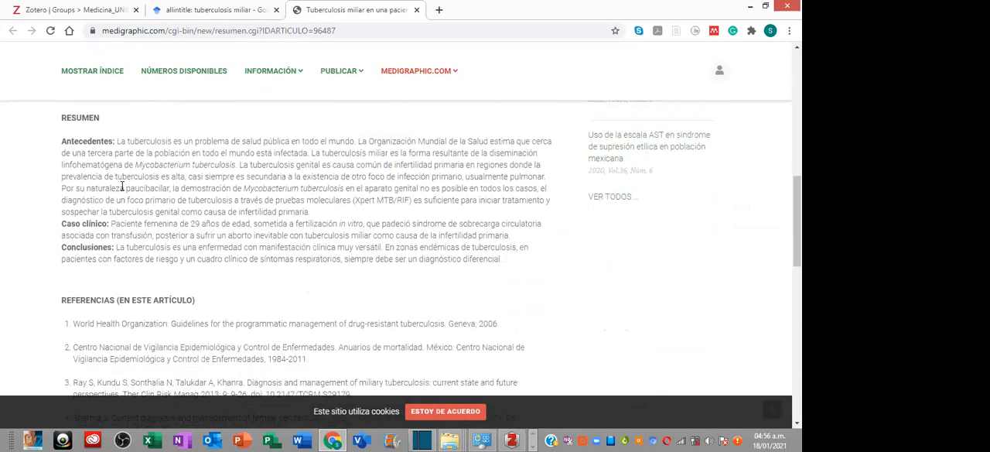
pyautogui.scroll(2, 131, 235)
pyautogui.scroll(-5, 140, 236)
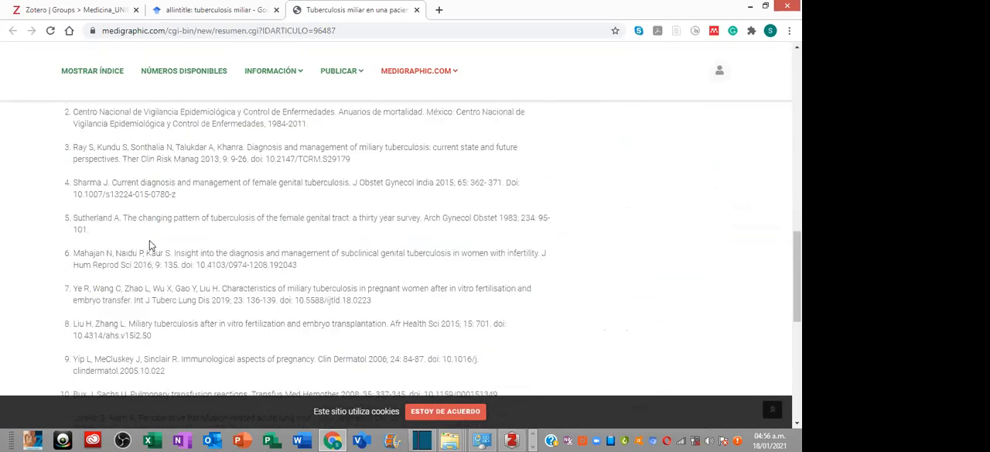
pyautogui.scroll(4, 150, 238)
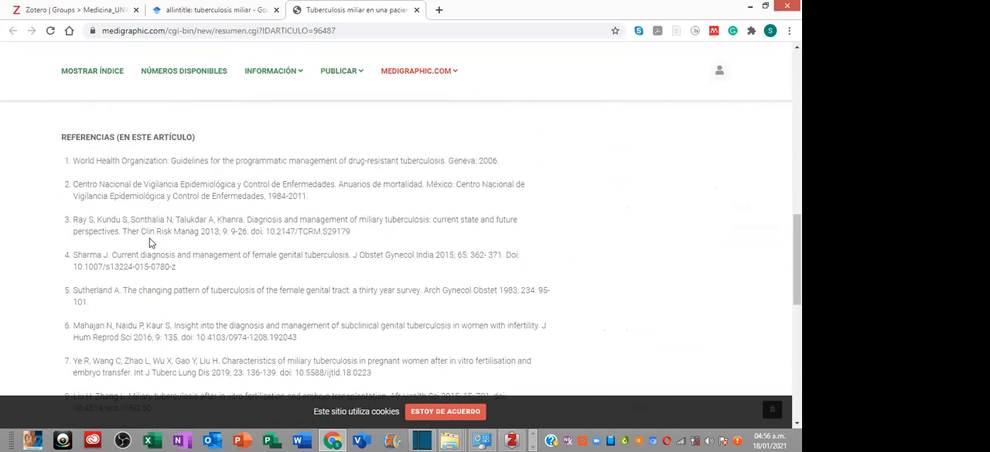
pyautogui.scroll(4, 149, 238)
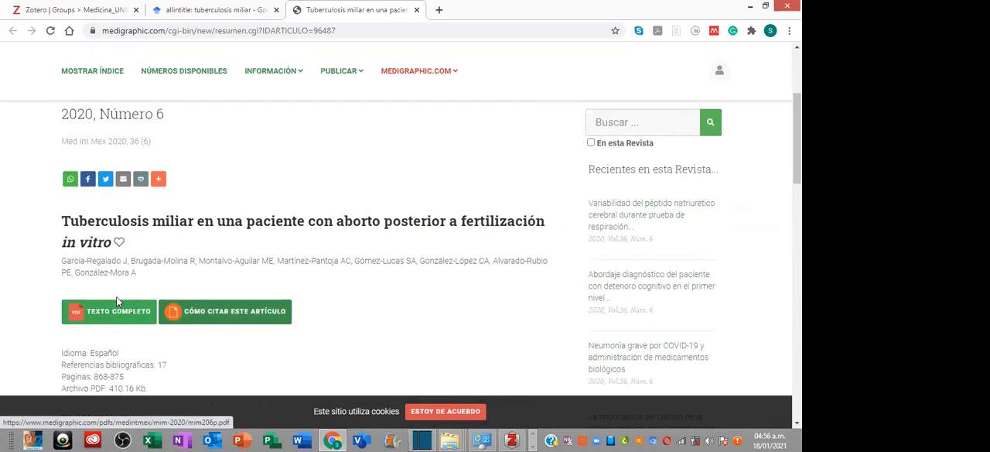
pyautogui.click(136, 314)
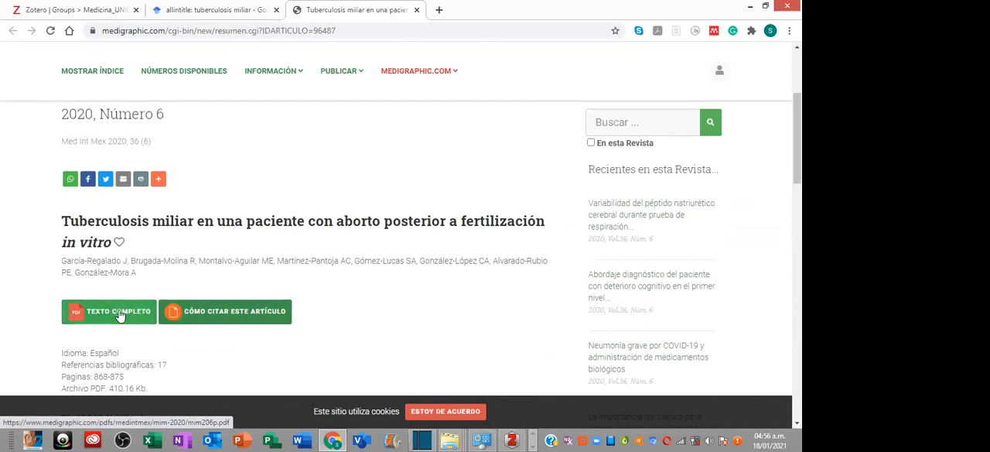
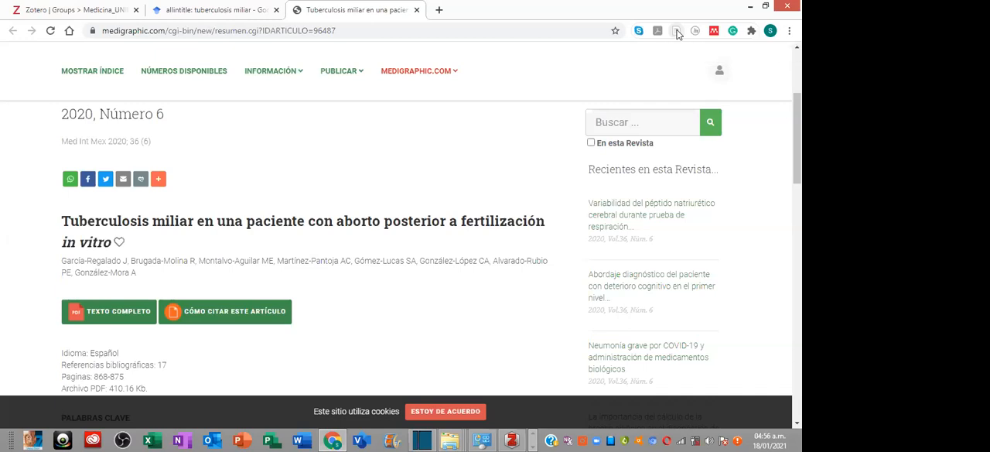
# - Save the in vitro fertilization article from the browser into the Medicina_UNIDA group library and check its entry in Zotero
pyautogui.click(513, 439)
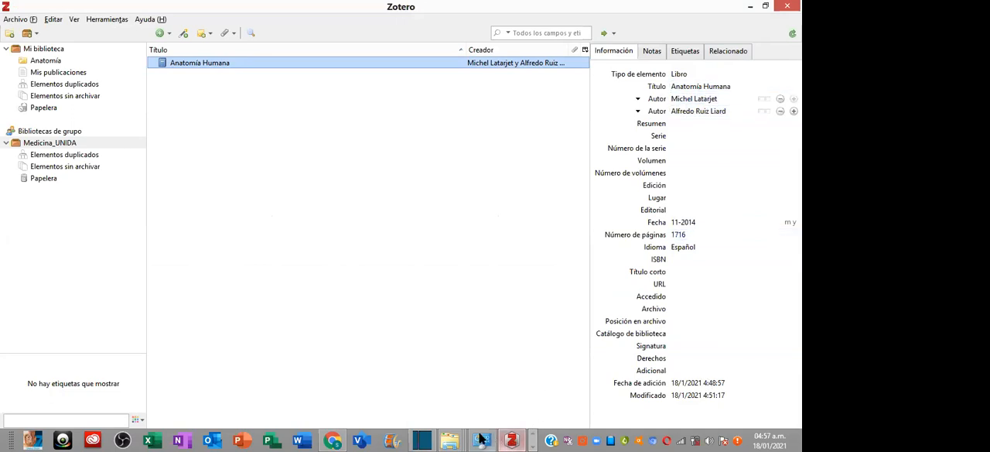
pyautogui.click(332, 440)
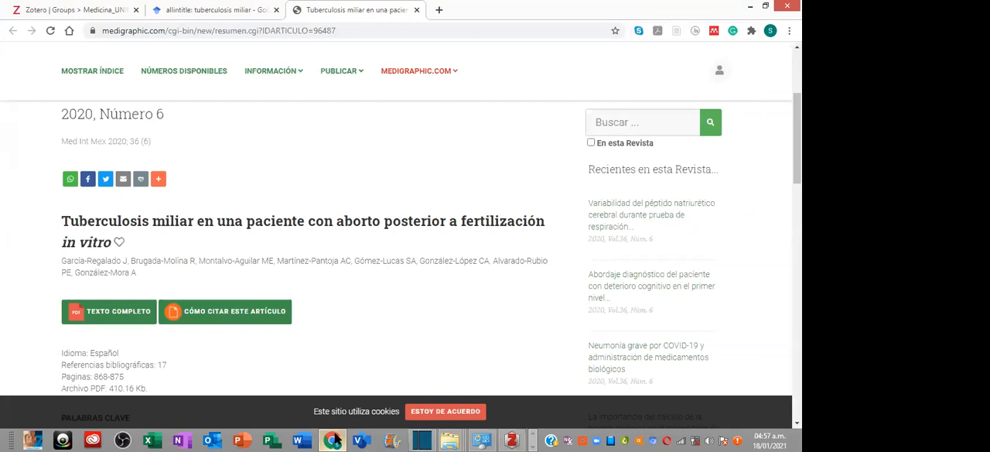
pyautogui.click(678, 32)
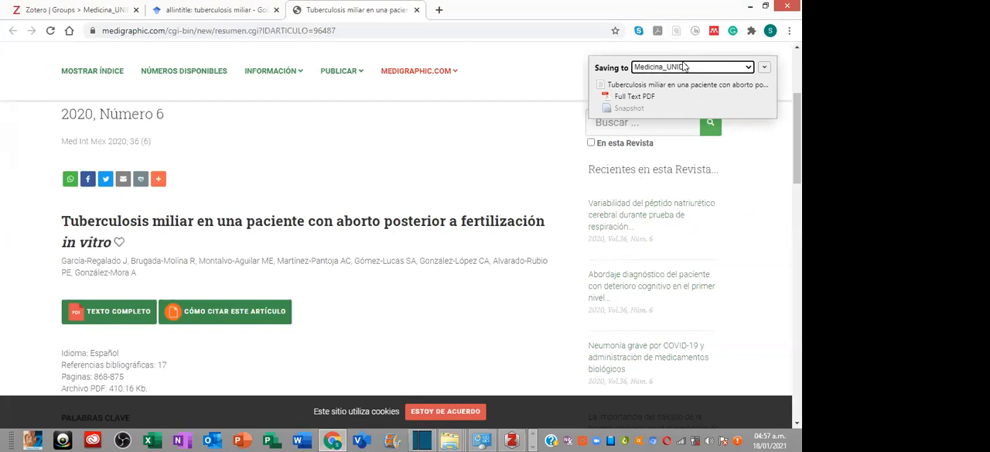
pyautogui.click(511, 440)
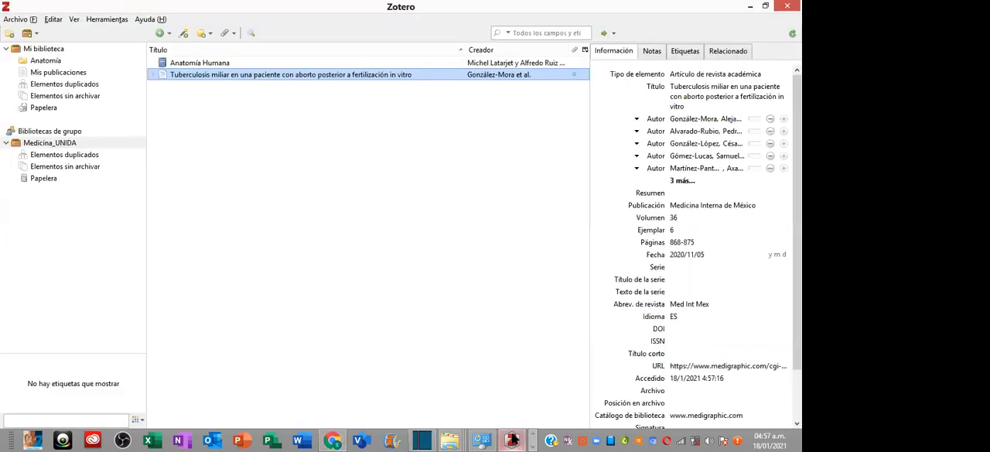
pyautogui.click(62, 144)
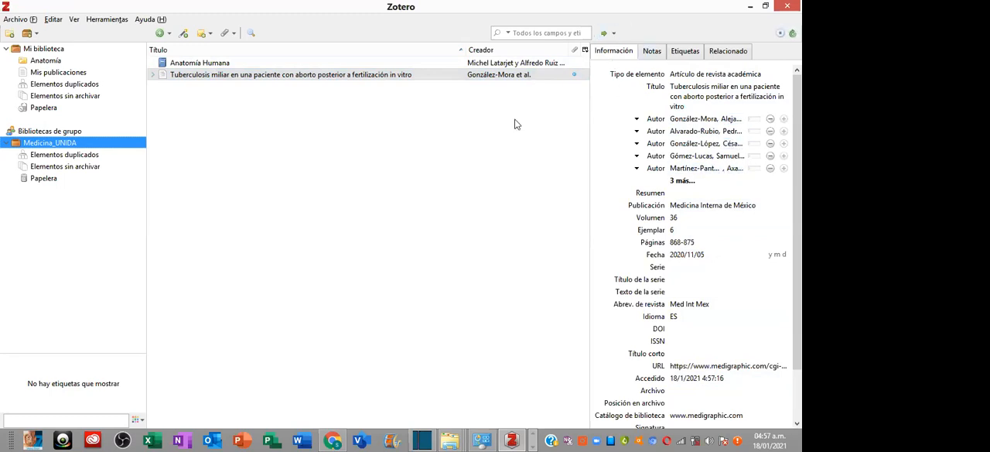
# - Return to the Google Académico results in the browser and open "Tuberculosis miliar inducida por instilación endovesical de bacilo de Calmette-Guérin"
pyautogui.click(332, 440)
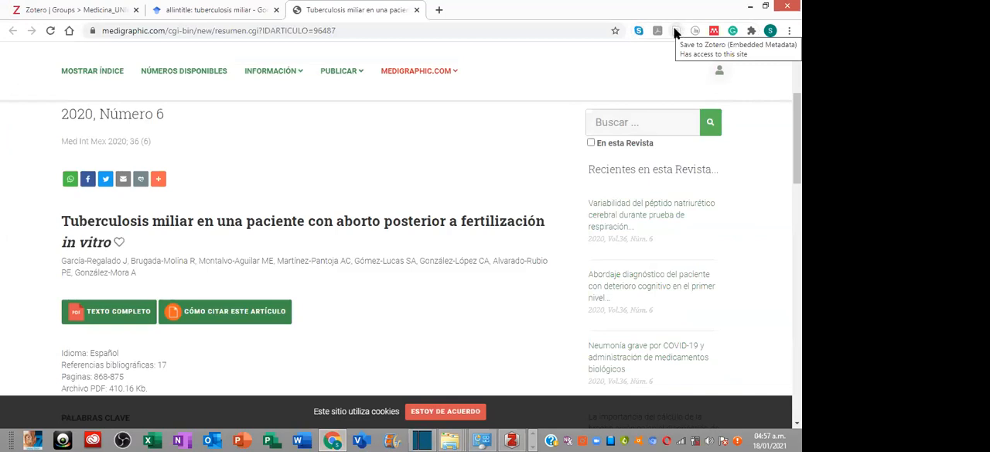
pyautogui.click(199, 11)
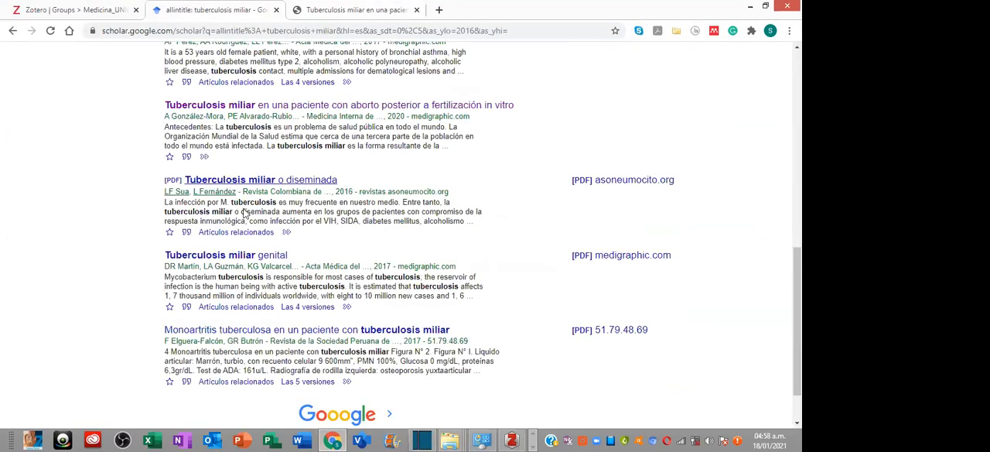
pyautogui.scroll(-2, 294, 261)
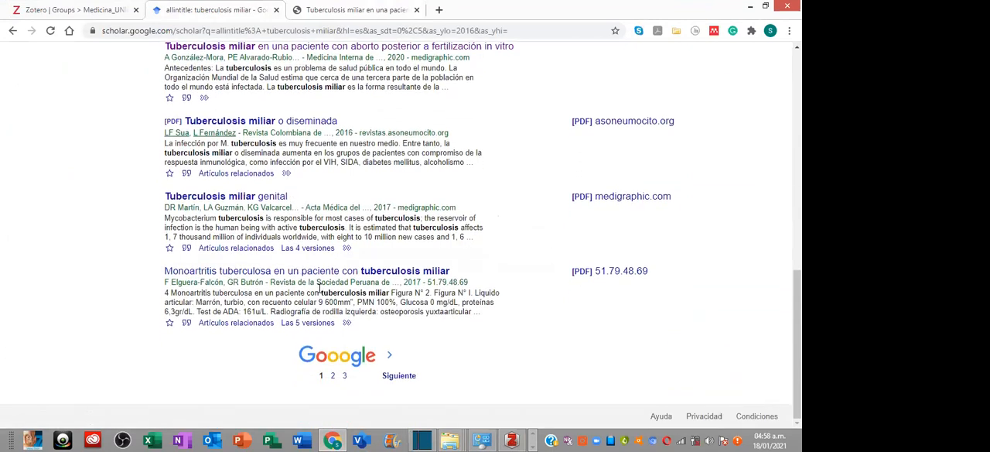
pyautogui.scroll(8, 320, 288)
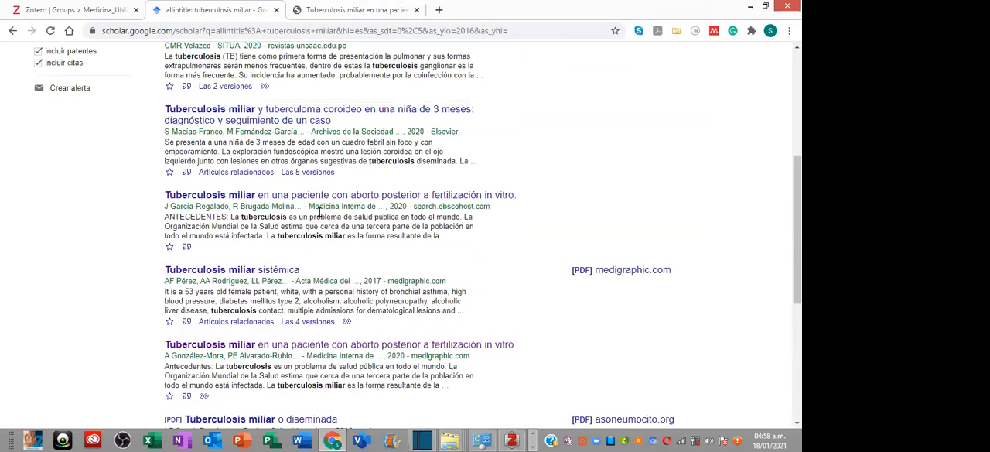
pyautogui.scroll(3, 320, 216)
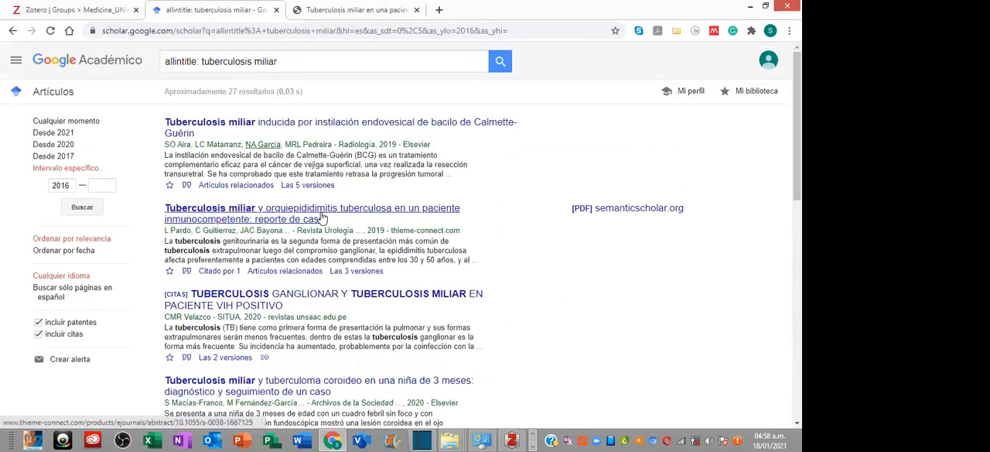
pyautogui.click(307, 124)
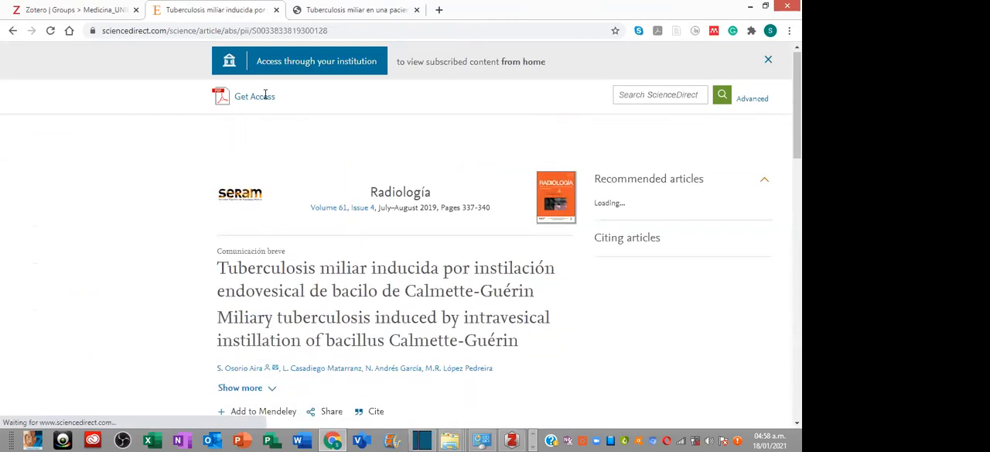
# - Skim the article's abstract, try the purchase option for its PDF, and leave the Elsevier sign-in page for the article page
pyautogui.scroll(-4, 298, 198)
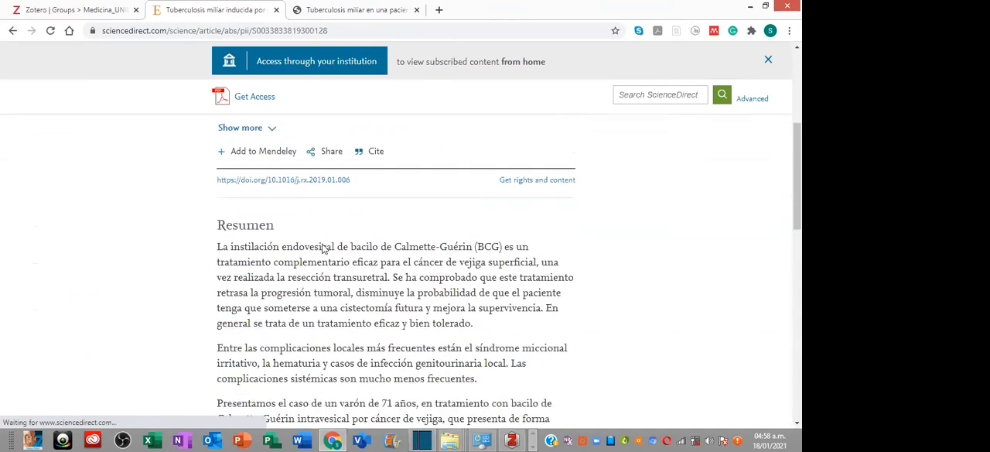
pyautogui.scroll(-2, 324, 252)
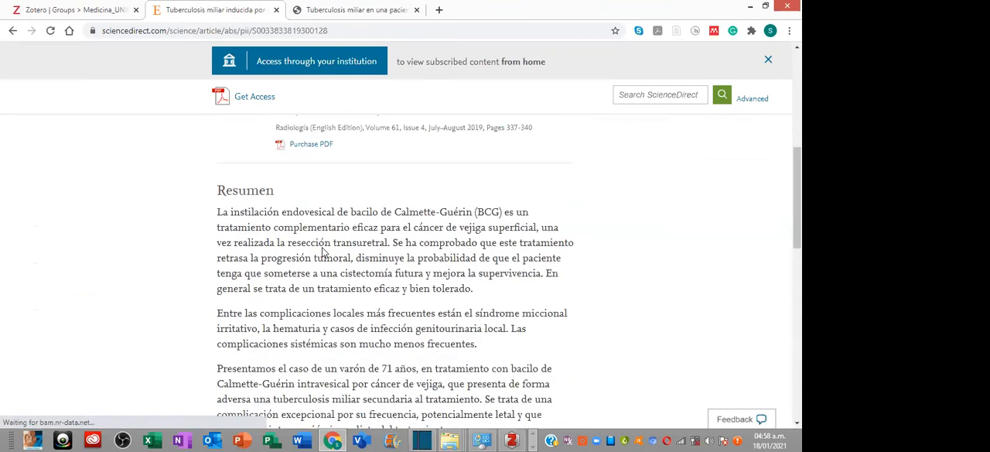
pyautogui.scroll(2, 323, 251)
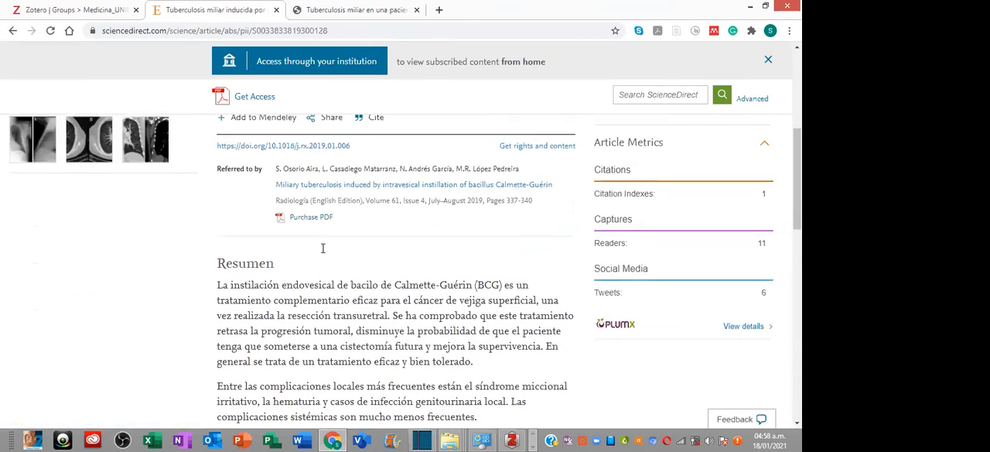
pyautogui.click(307, 221)
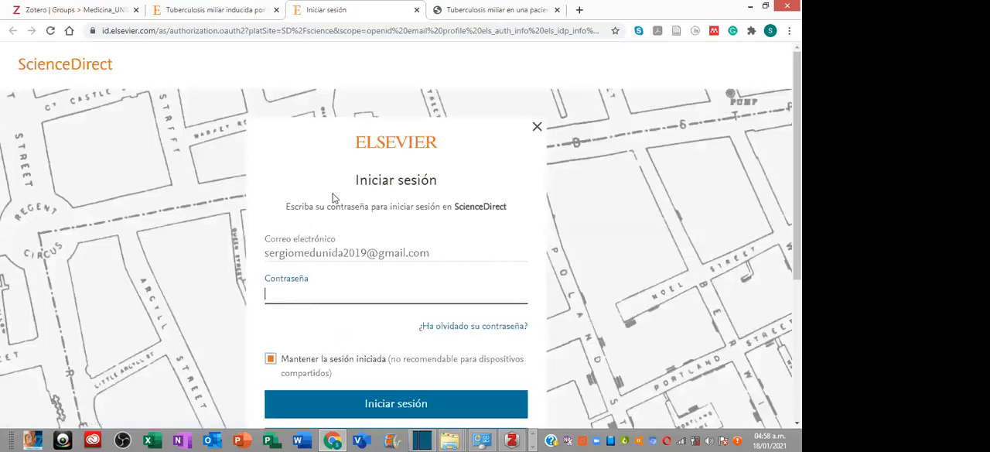
pyautogui.click(537, 127)
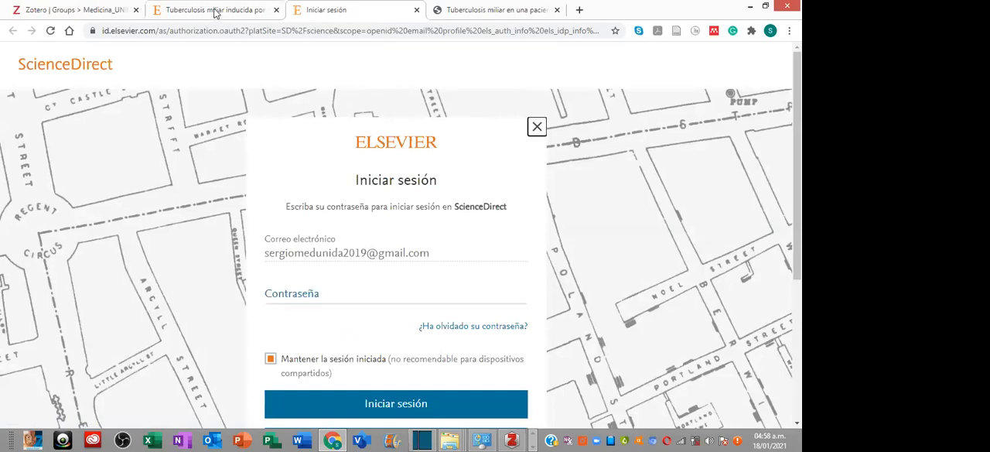
pyautogui.click(216, 10)
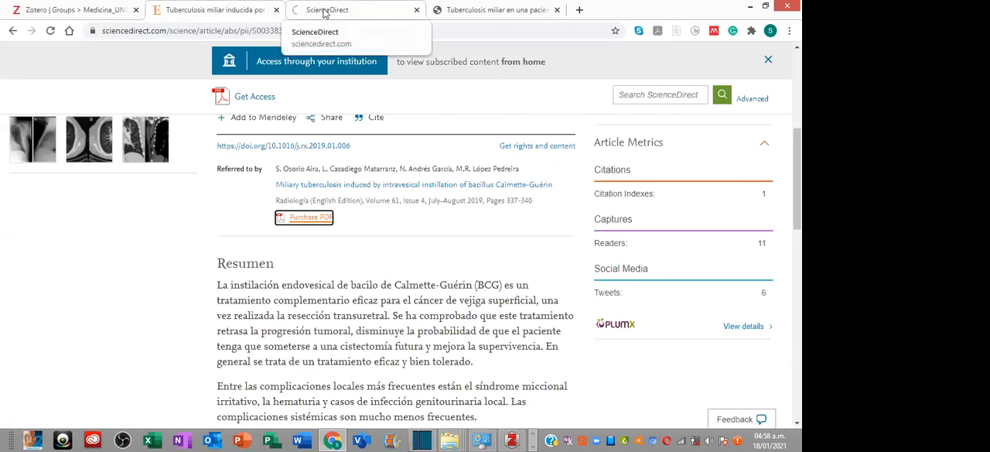
# - Look through the ScienceDirect article page, examining its abstracts, keywords and access options
pyautogui.scroll(1, 365, 193)
pyautogui.scroll(1, 364, 192)
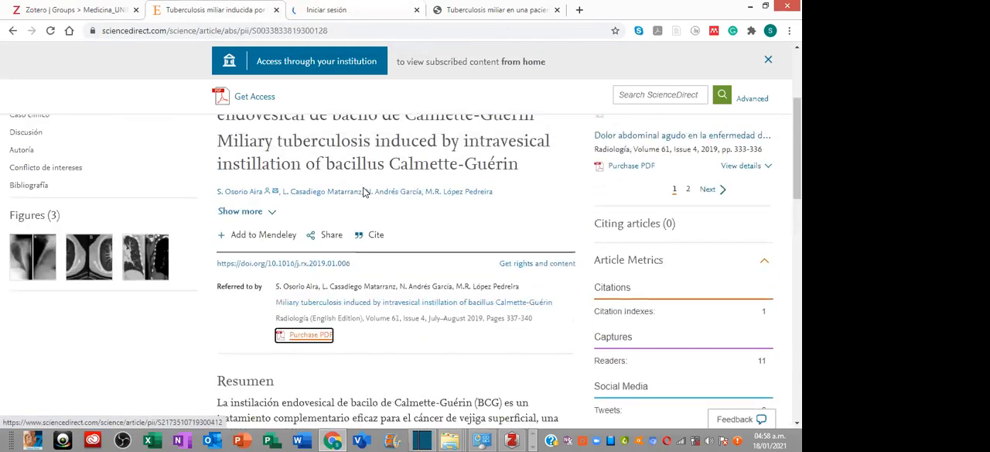
pyautogui.scroll(-3, 353, 251)
pyautogui.scroll(-7, 344, 280)
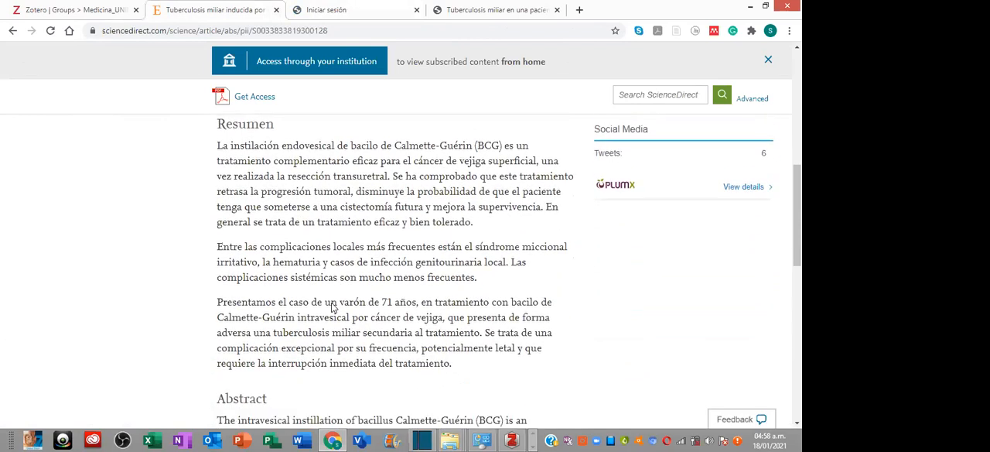
pyautogui.scroll(-2, 327, 308)
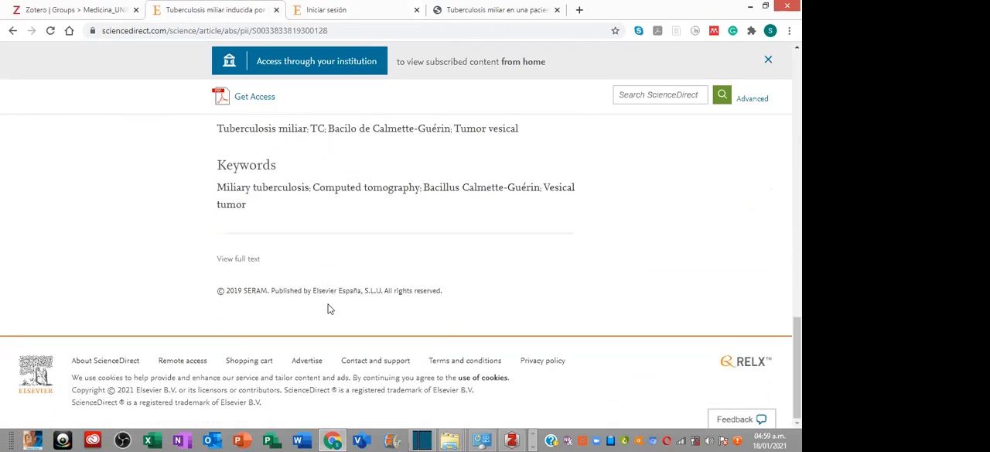
pyautogui.scroll(8, 327, 309)
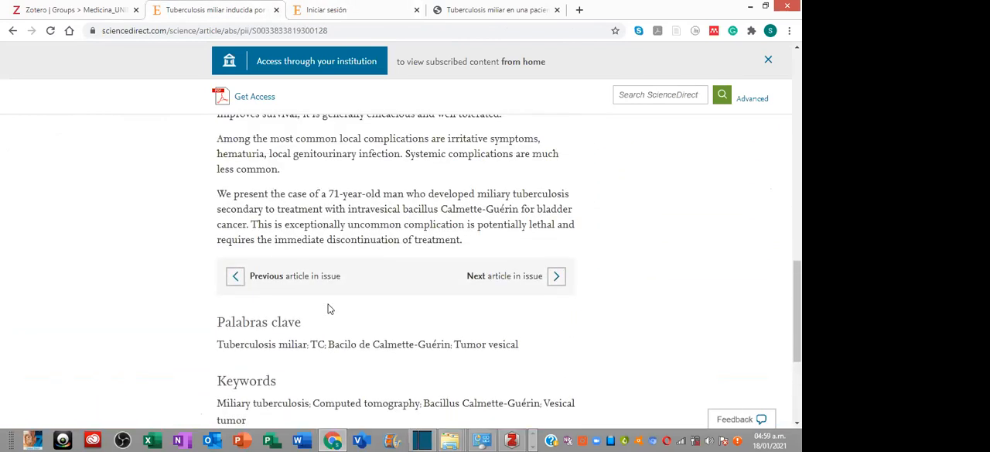
pyautogui.scroll(6, 663, 93)
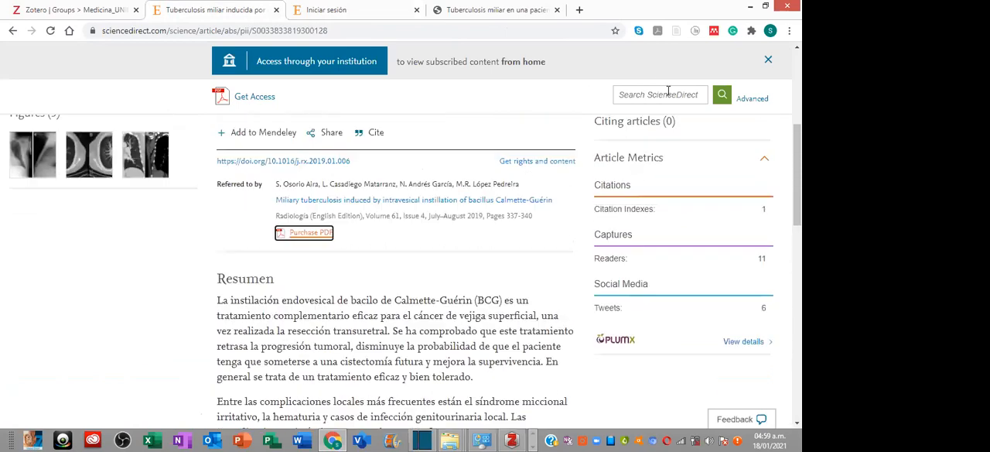
pyautogui.scroll(2, 663, 90)
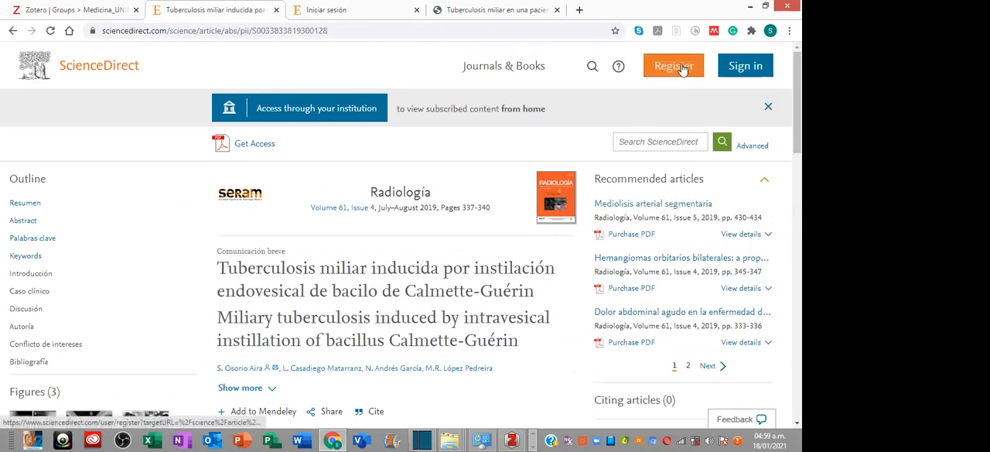
# - Save the Calmette-Guérin article to the group library and select its new entry in Zotero
pyautogui.click(677, 32)
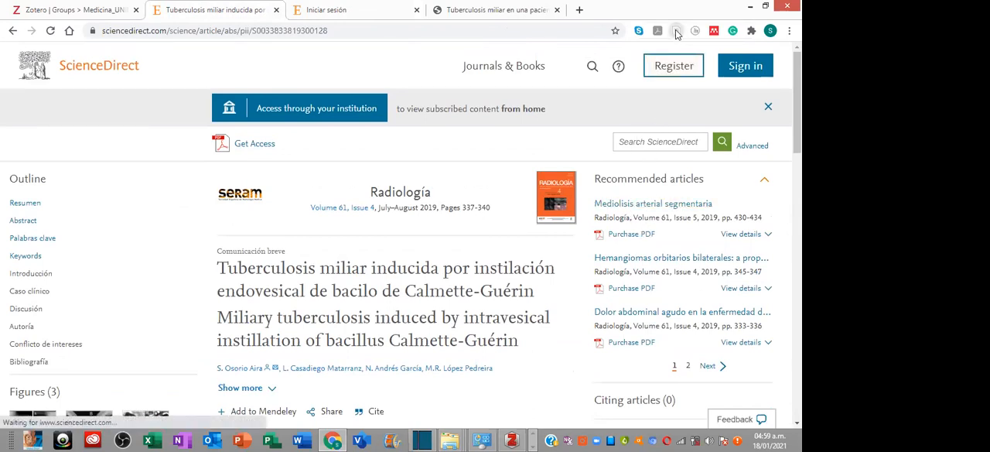
pyautogui.click(512, 439)
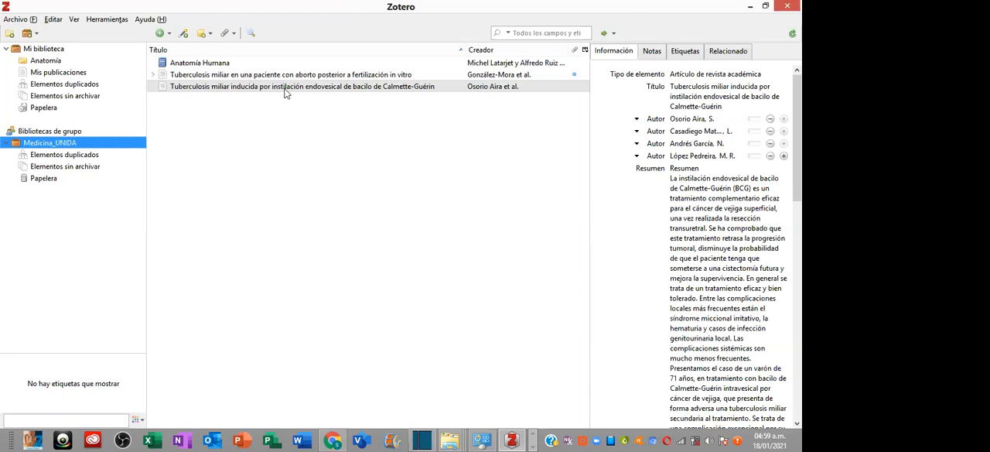
pyautogui.click(317, 88)
pyautogui.click(429, 89)
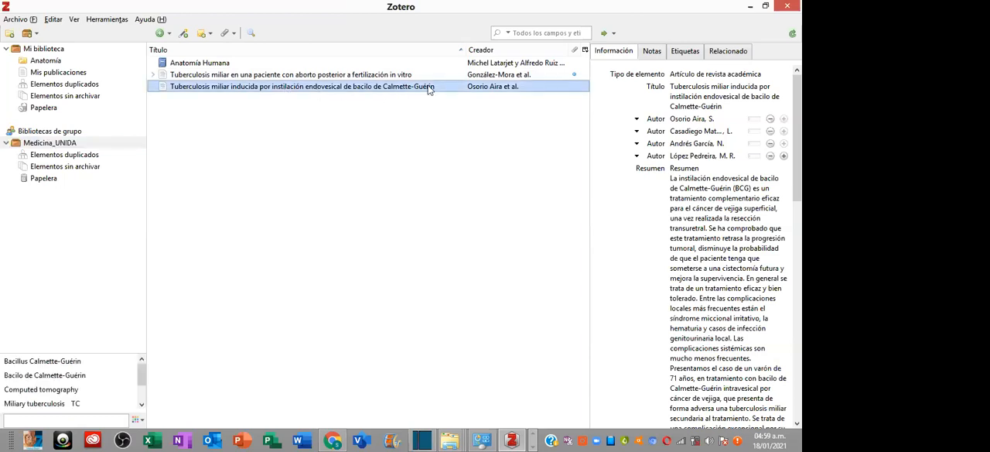
# - Open the Full Text PDF attached to the in vitro fertilization article, read through its first pages, and close the PDF reader
pyautogui.click(155, 77)
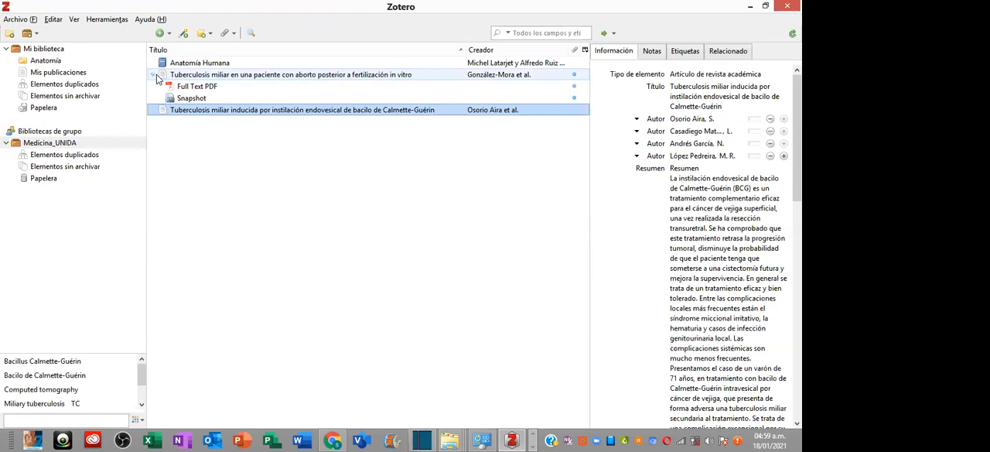
pyautogui.click(216, 89)
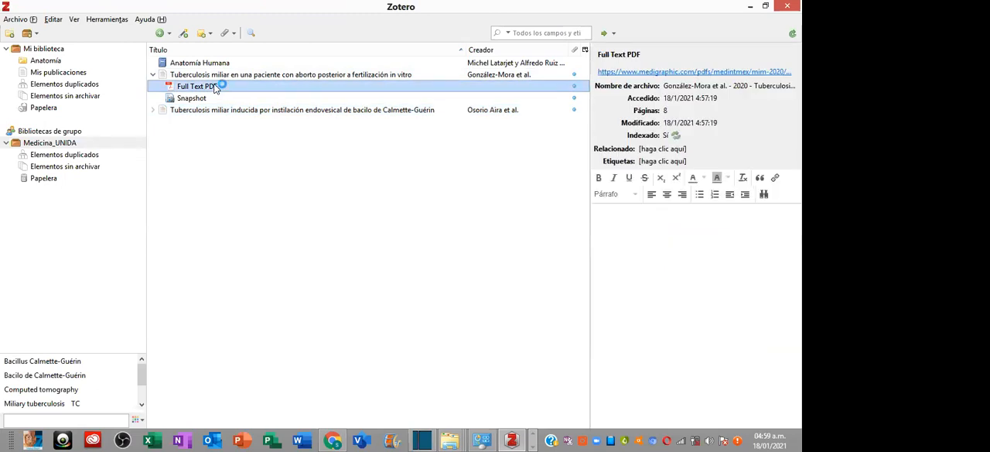
pyautogui.doubleClick(215, 87)
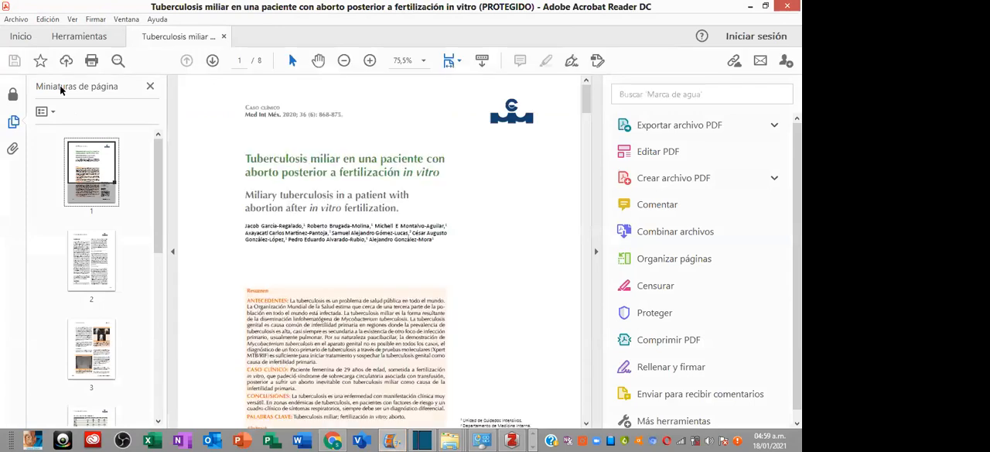
pyautogui.scroll(-2, 367, 200)
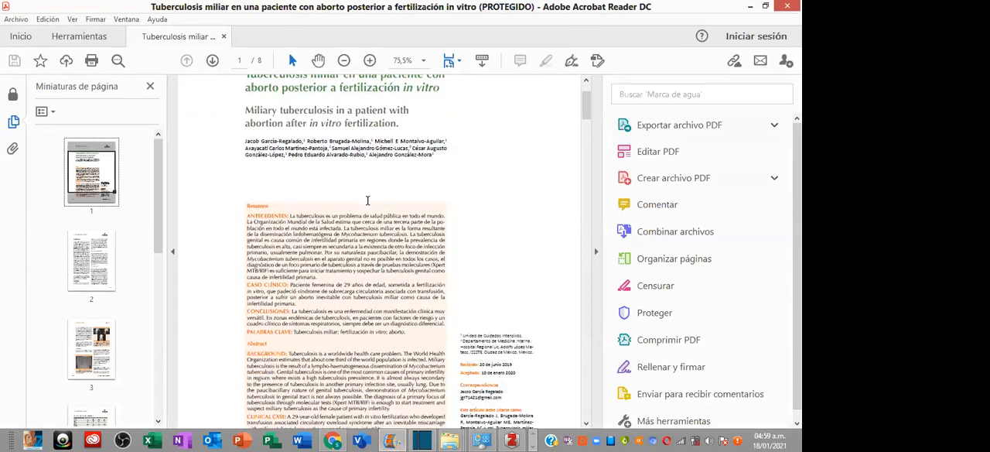
pyautogui.scroll(-3, 370, 205)
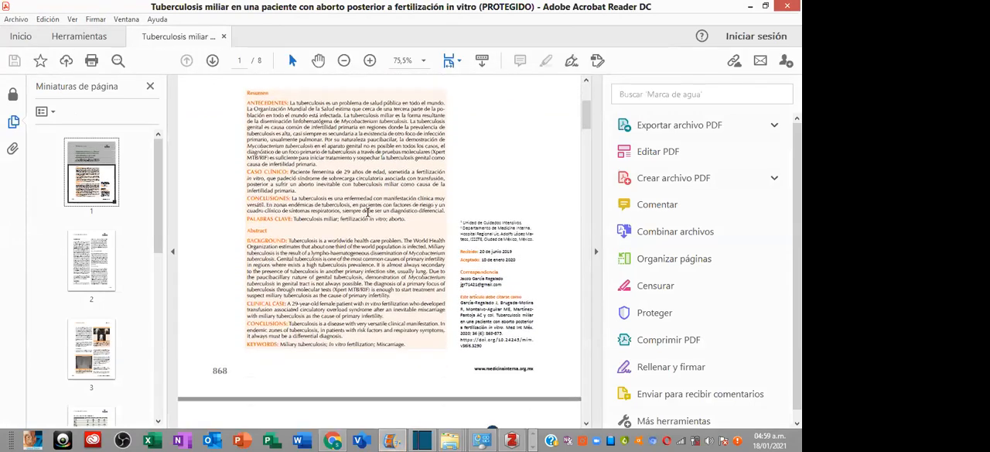
pyautogui.scroll(-4, 368, 210)
pyautogui.scroll(-1, 368, 213)
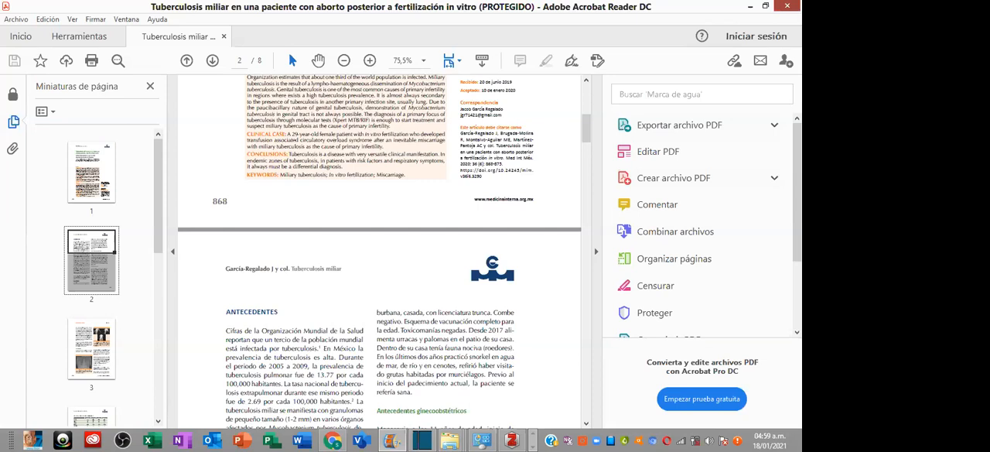
pyautogui.click(783, 6)
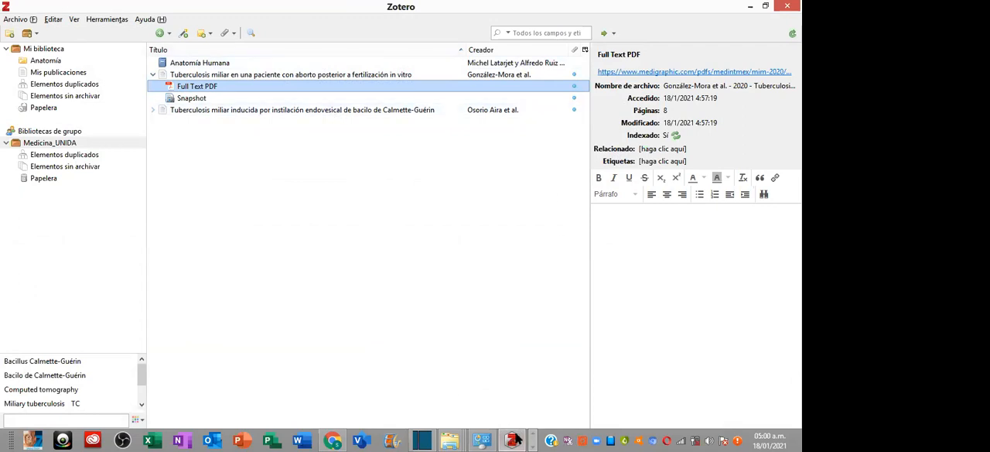
# - Switch to Chrome and return from the Calmette-Guérin article on ScienceDirect to the Google Académico results for tuberculosis miliar
pyautogui.moveTo(514, 439)
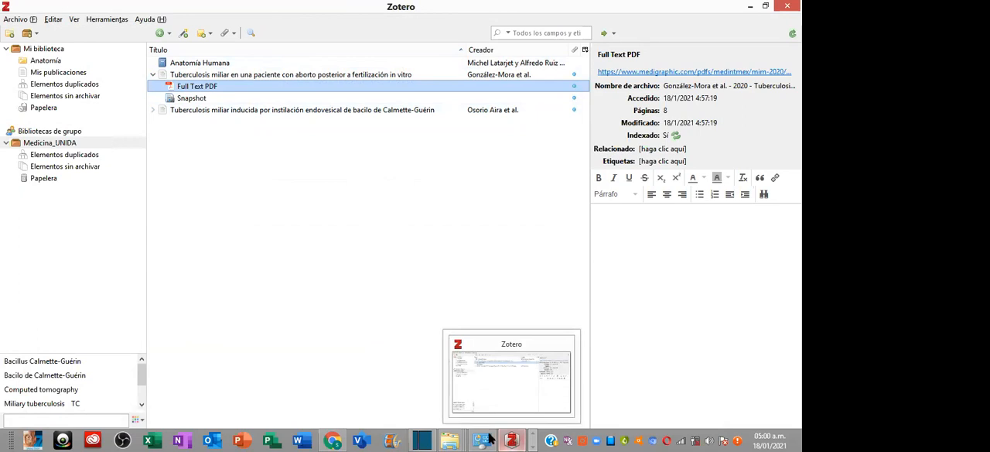
pyautogui.click(332, 439)
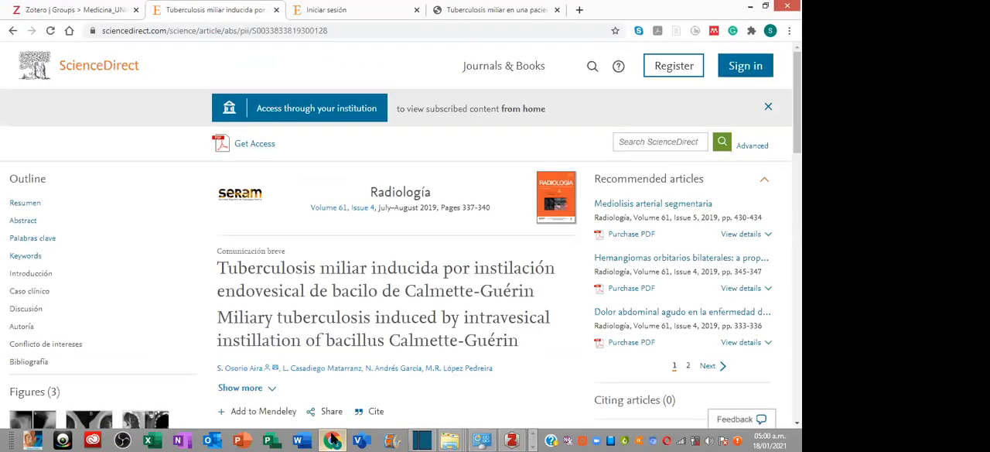
pyautogui.click(105, 10)
pyautogui.click(190, 12)
pyautogui.click(472, 10)
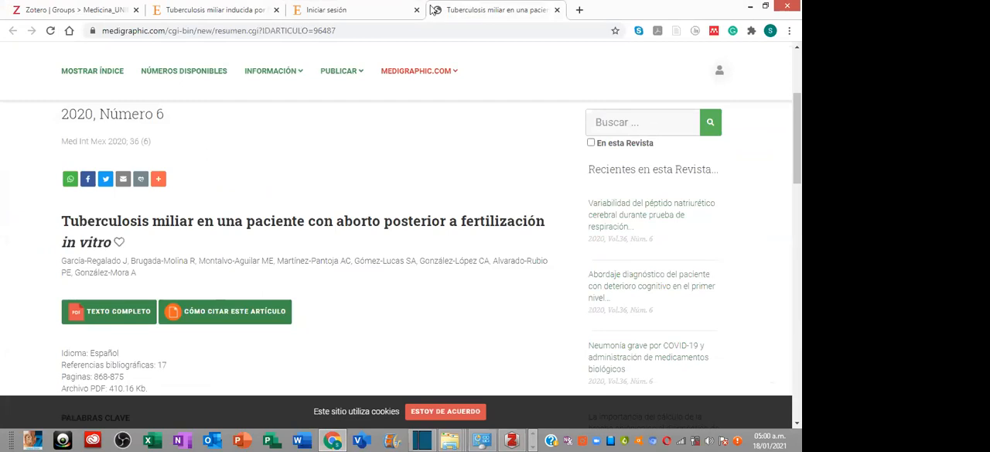
pyautogui.click(300, 9)
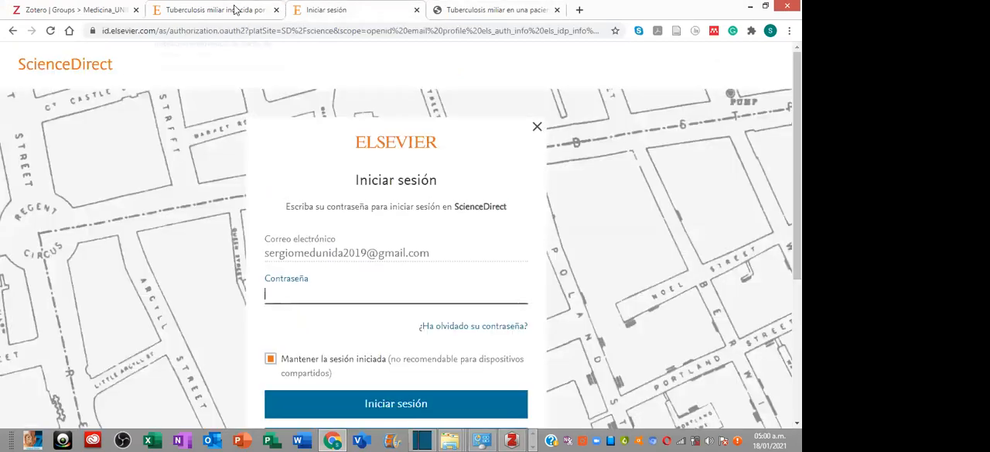
pyautogui.click(234, 9)
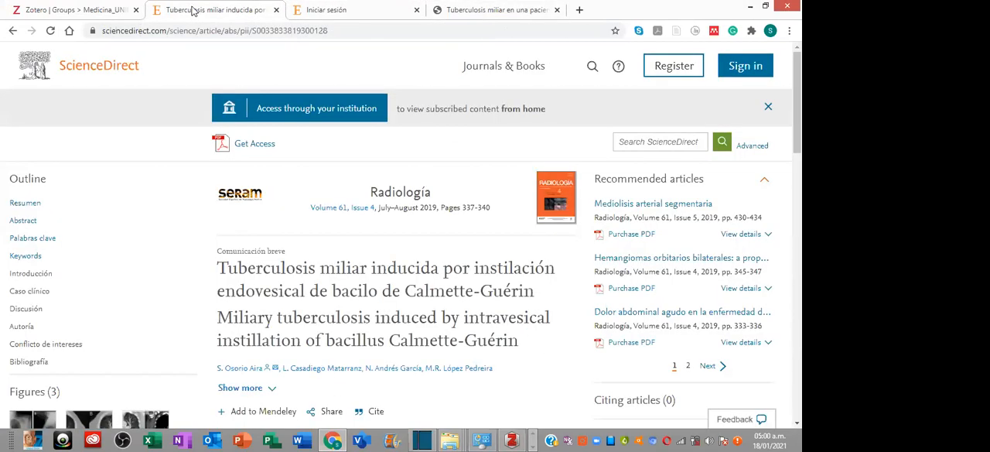
pyautogui.click(13, 33)
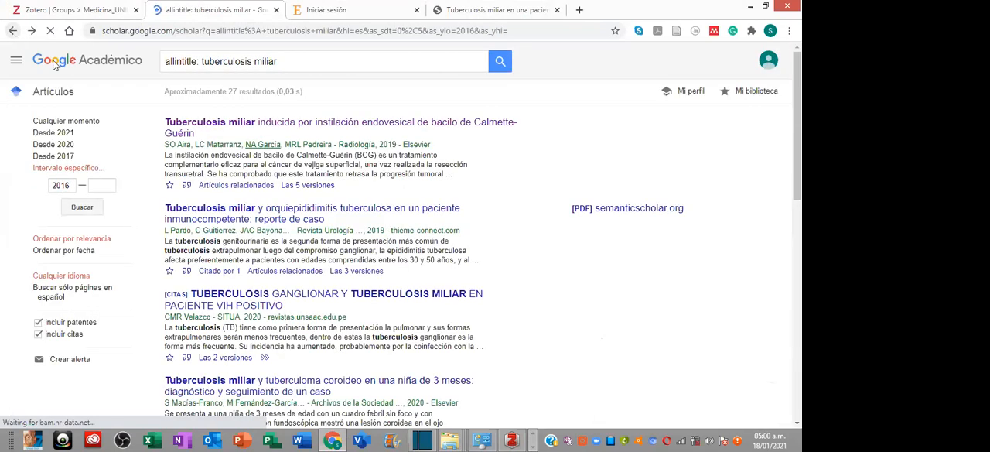
# - Open the result "Tuberculosis miliar y orquiepididimitis tuberculosa en un paciente inmunocompetente" in a new tab and display its Thieme page
pyautogui.scroll(-1, 367, 210)
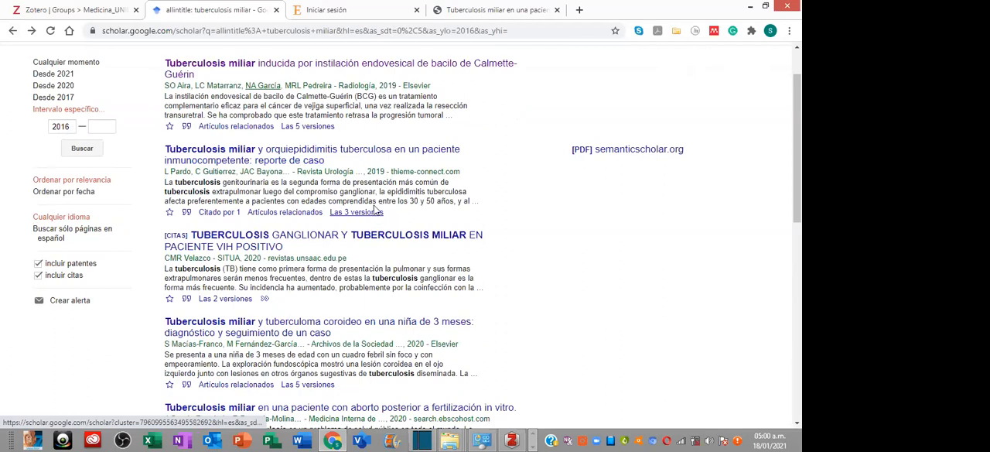
pyautogui.rightClick(272, 152)
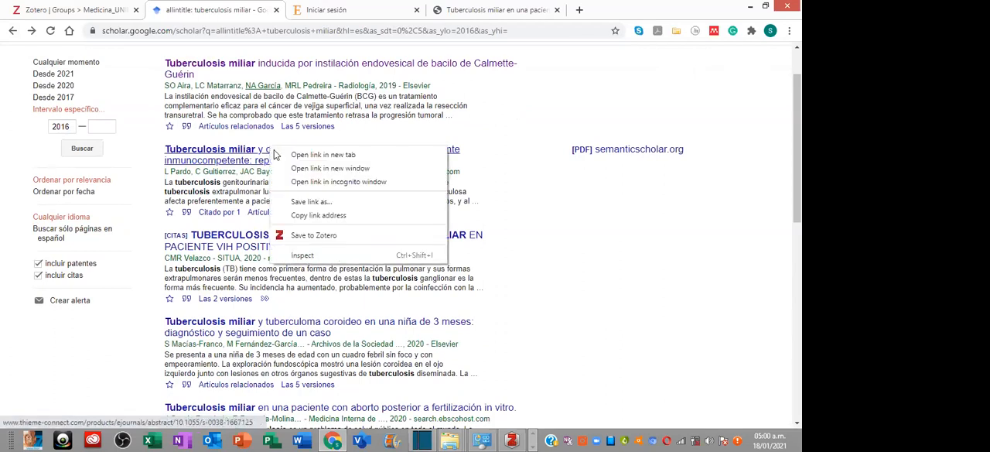
pyautogui.click(292, 155)
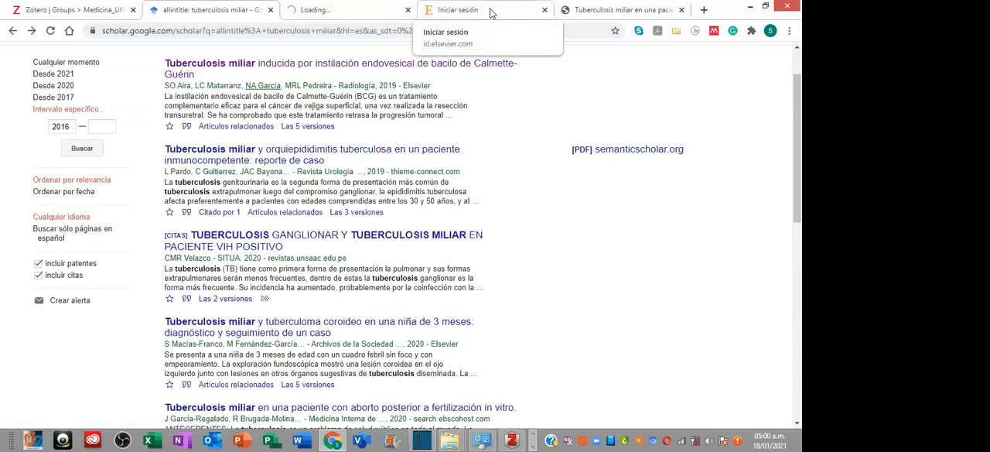
pyautogui.click(368, 11)
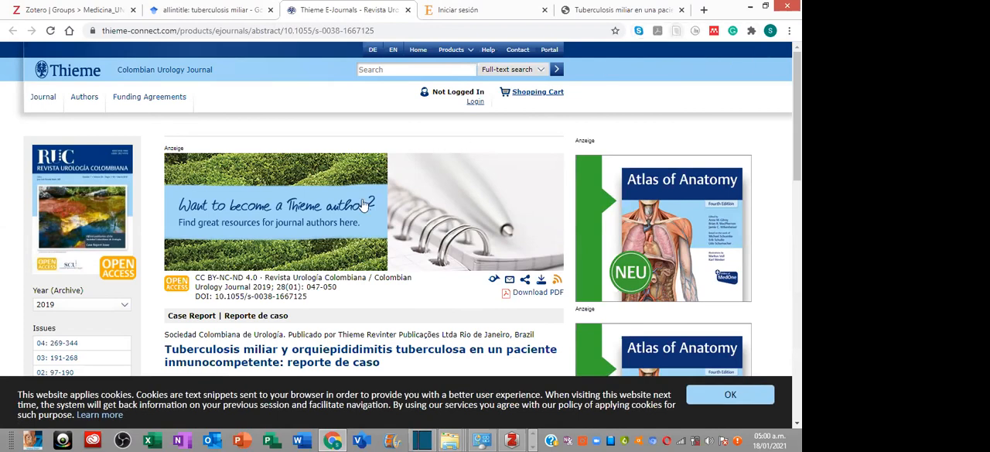
# - Look through the Thieme article page, examining its abstract, keywords and ethics statements, and request the article's PDF download
pyautogui.scroll(-3, 345, 221)
pyautogui.scroll(-3, 345, 221)
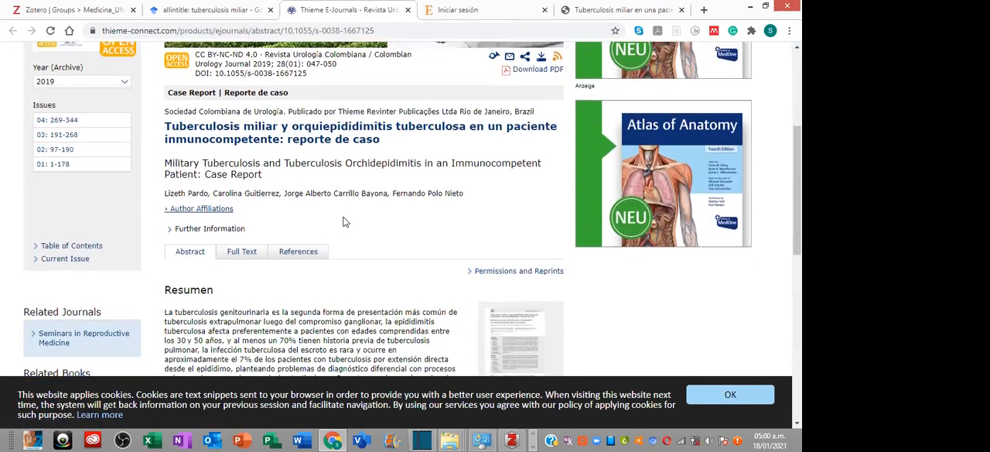
pyautogui.scroll(3, 345, 221)
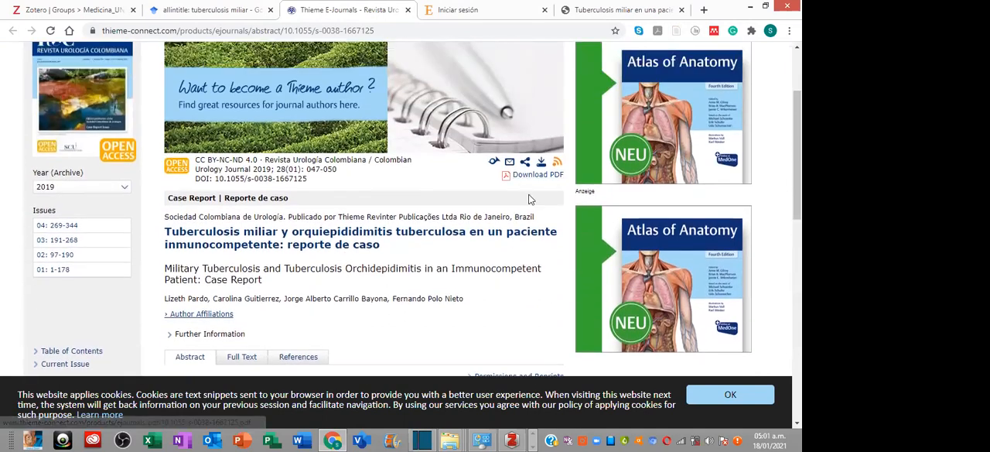
pyautogui.scroll(3, 506, 200)
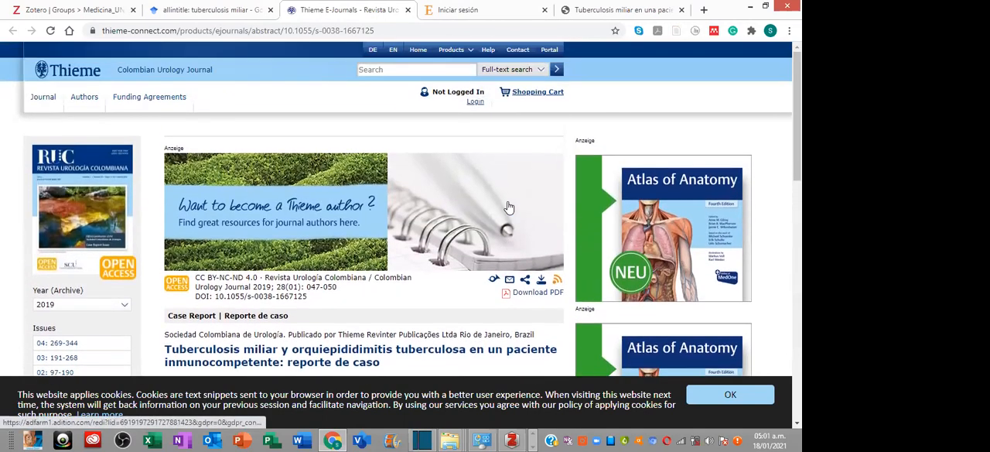
pyautogui.scroll(-5, 495, 216)
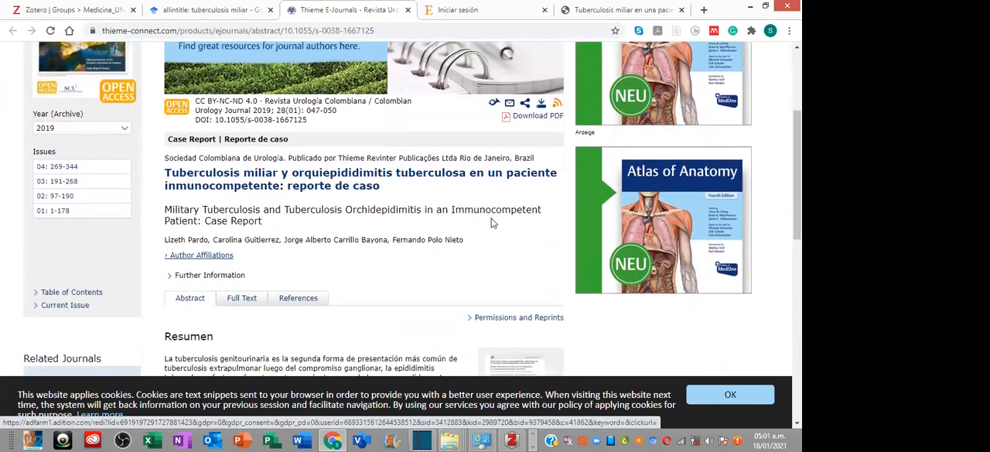
pyautogui.scroll(-10, 490, 223)
pyautogui.scroll(-3, 488, 222)
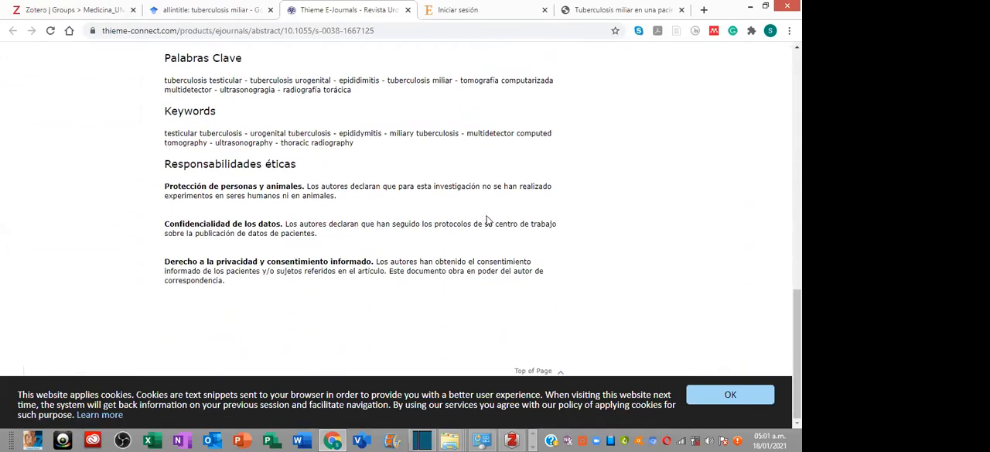
pyautogui.scroll(15, 486, 219)
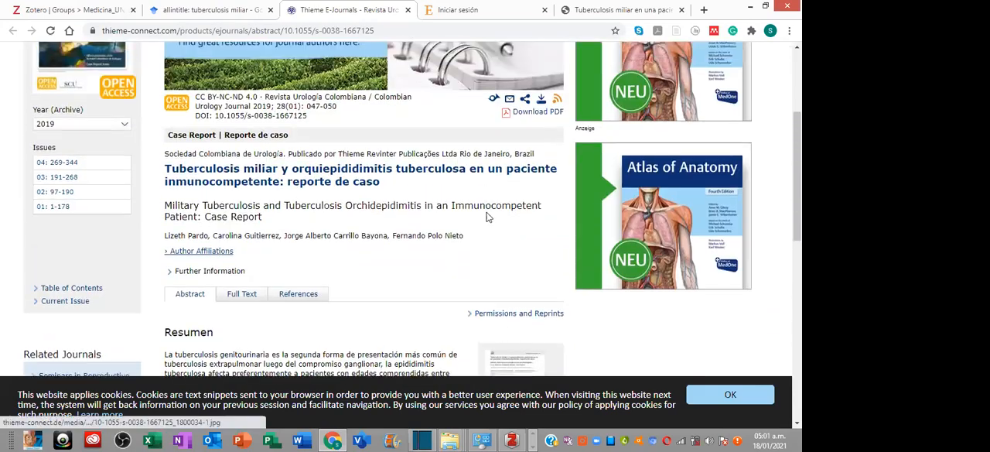
pyautogui.scroll(3, 486, 218)
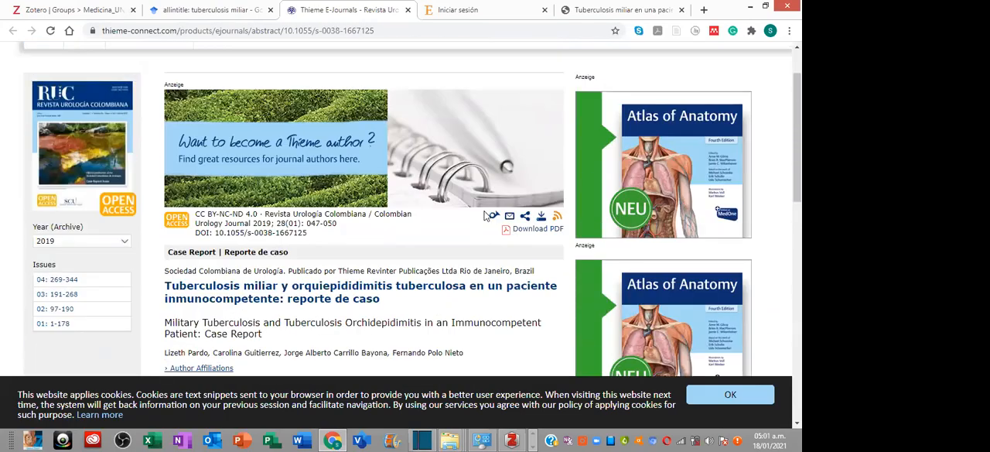
pyautogui.click(529, 234)
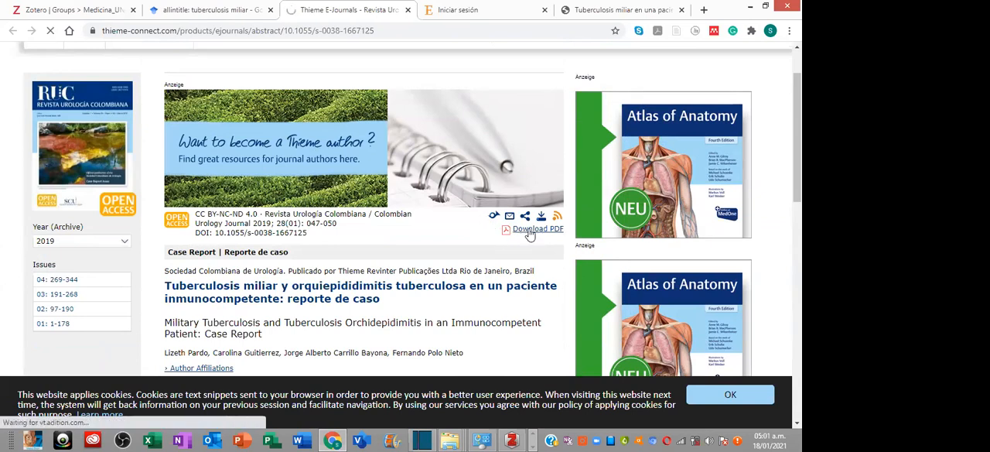
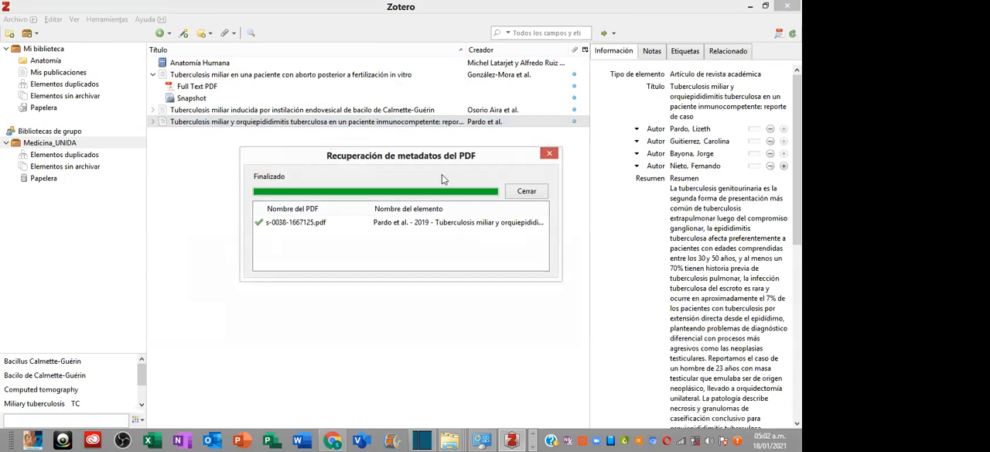
# - Close the PDF metadata retrieval report, expand the orquiepididimitis article's entry, and examine its authors, abstract and publication details
pyautogui.click(550, 154)
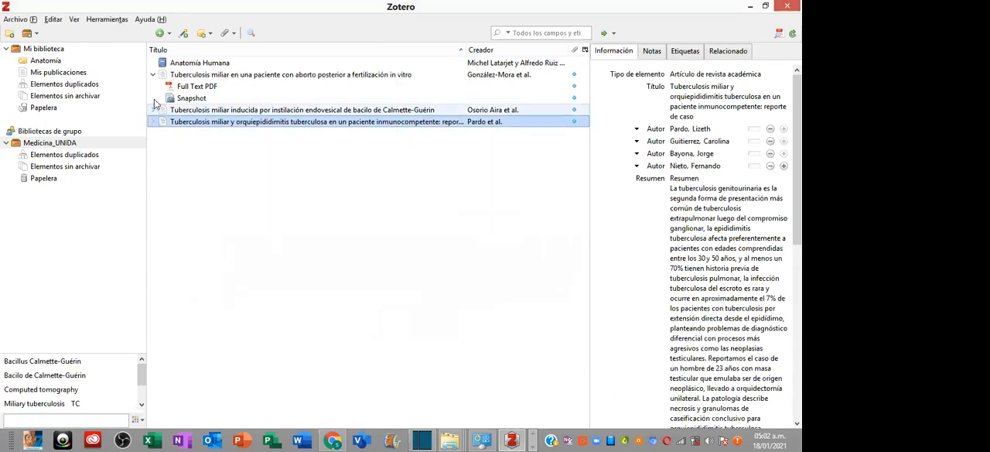
pyautogui.click(154, 122)
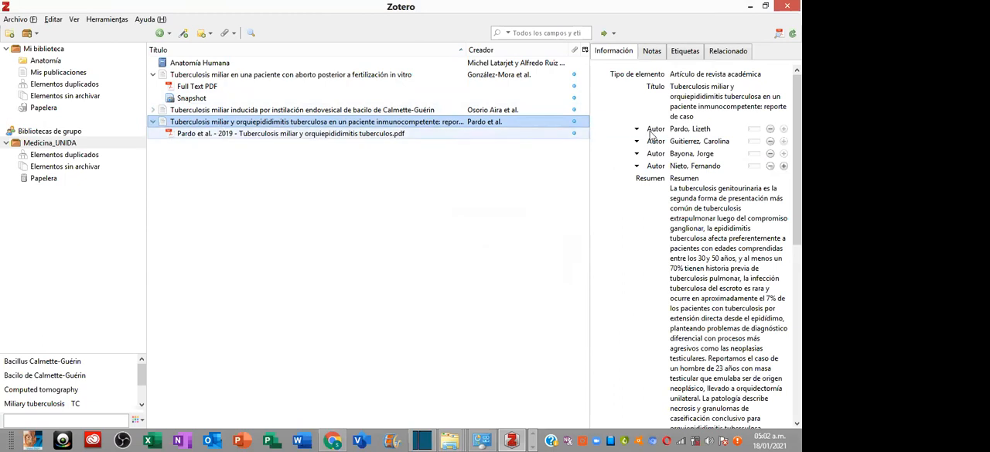
pyautogui.click(684, 141)
pyautogui.click(695, 98)
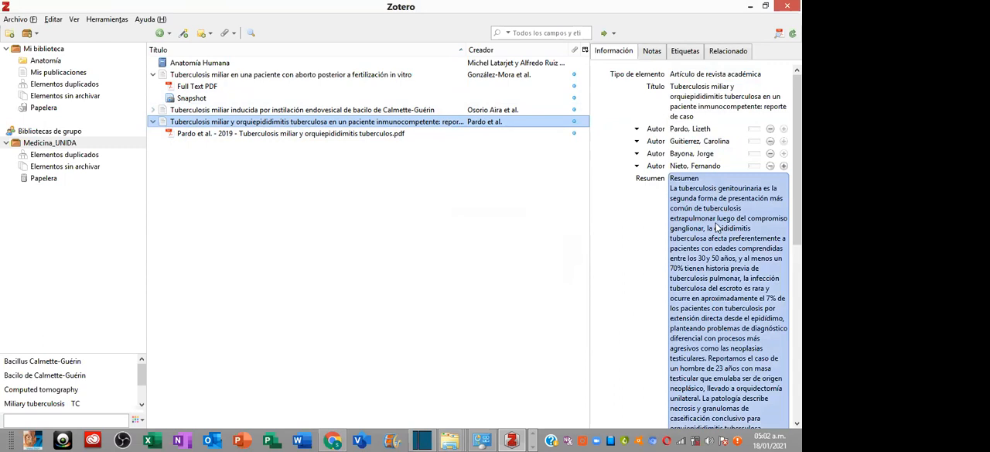
pyautogui.scroll(-2, 797, 154)
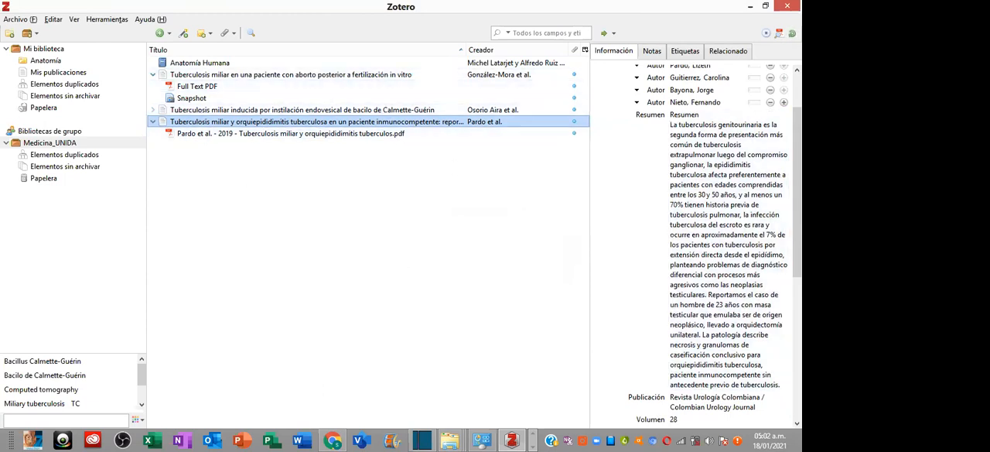
pyautogui.click(736, 317)
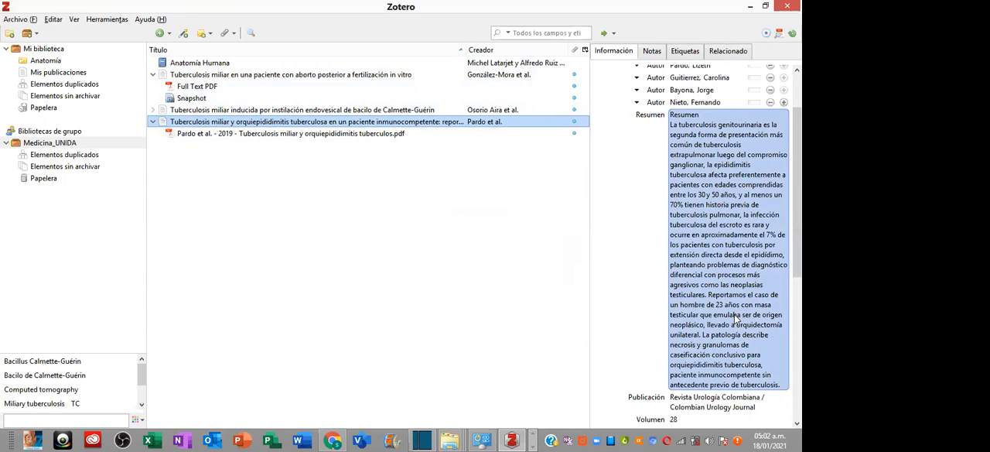
pyautogui.click(597, 230)
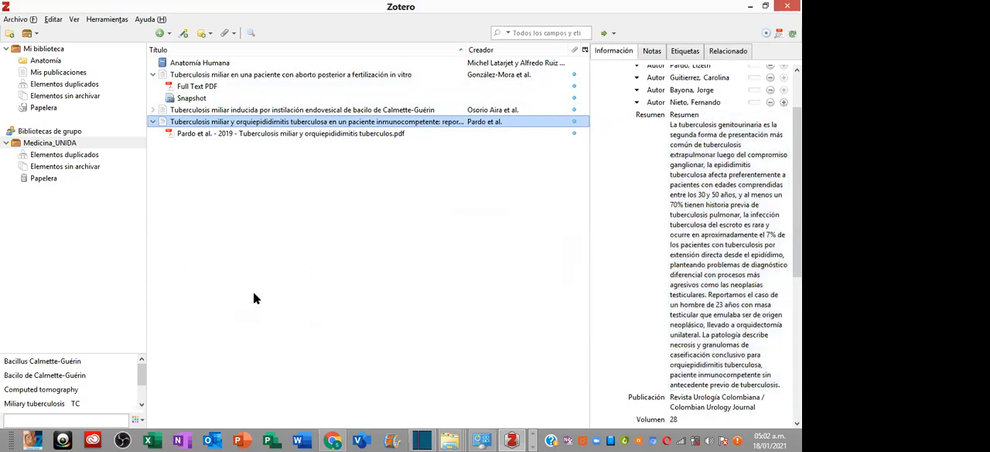
# - Switch to Chrome, close the s-0038-1667125.pdf page, and return to the Google Académico results for tuberculosis miliar
pyautogui.click(332, 441)
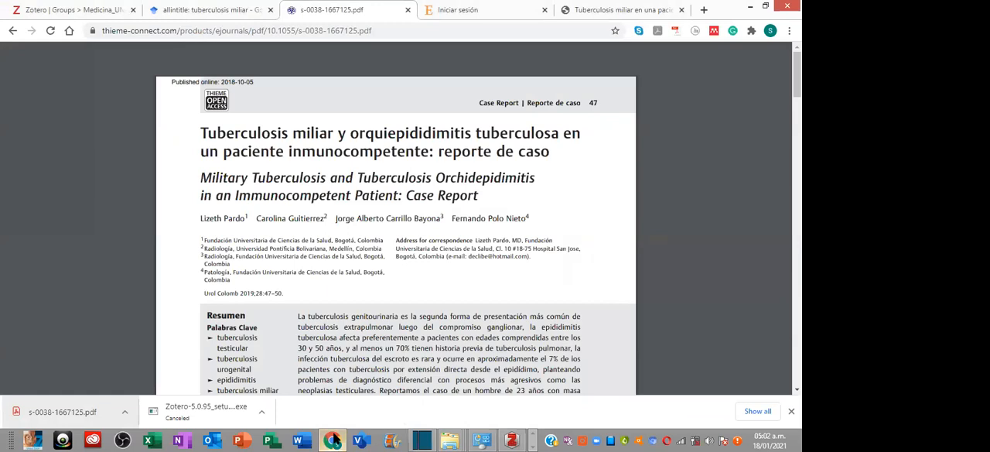
pyautogui.click(408, 11)
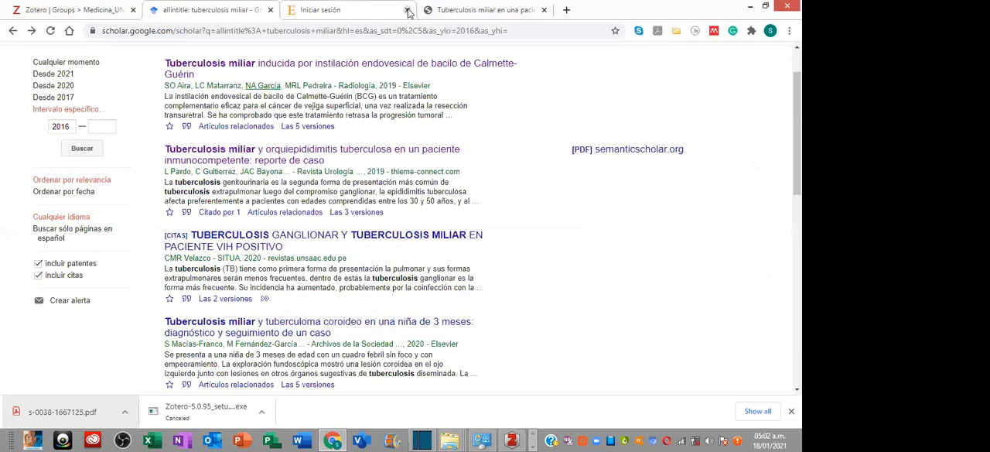
pyautogui.scroll(-1, 365, 208)
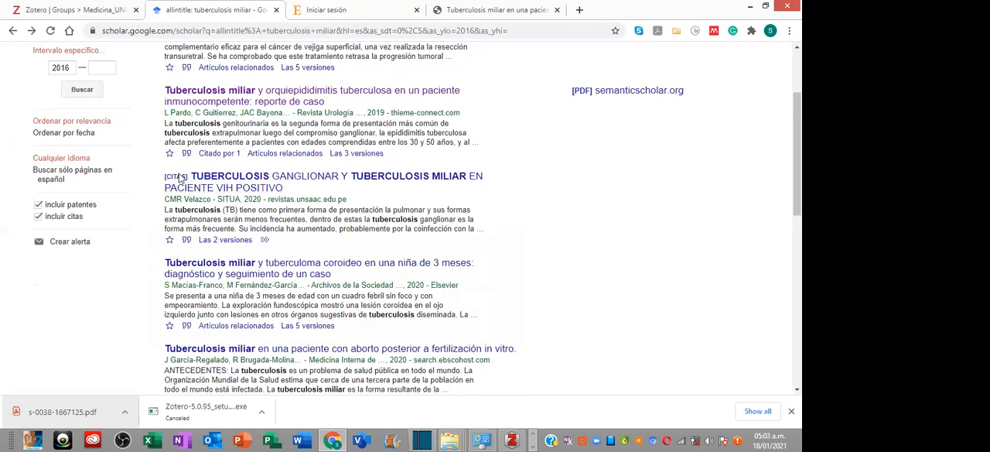
# - Open the result "TUBERCULOSIS GANGLIONAR Y TUBERCULOSIS MILIAR EN PACIENTE VIH POSITIVO", look through the SITUA page, and return to the results
pyautogui.click(248, 181)
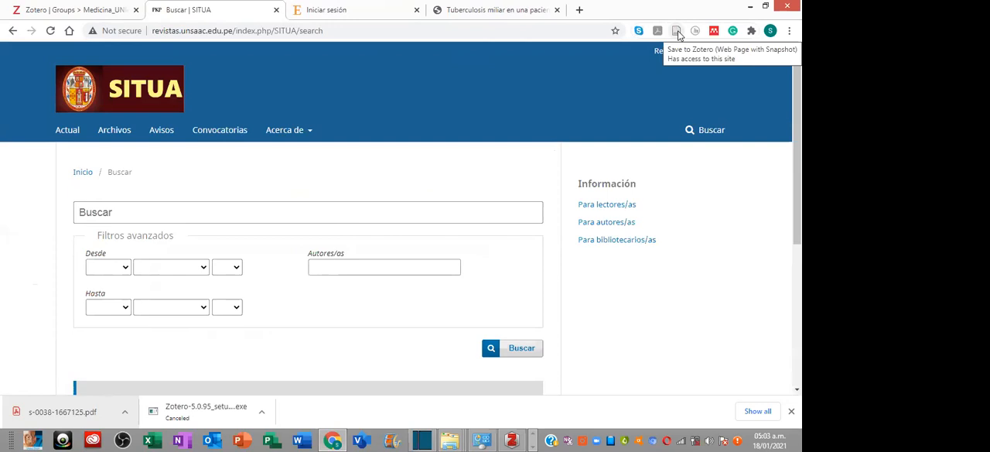
pyautogui.scroll(-4, 426, 215)
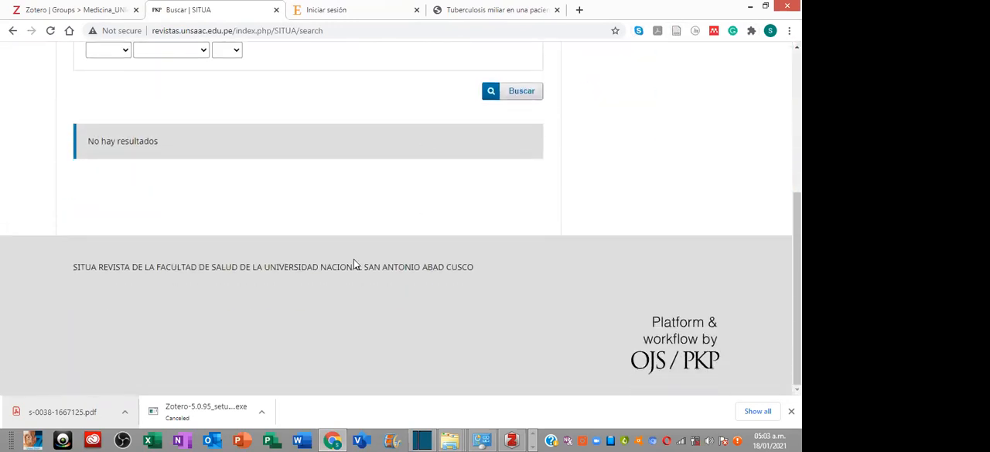
pyautogui.scroll(4, 354, 259)
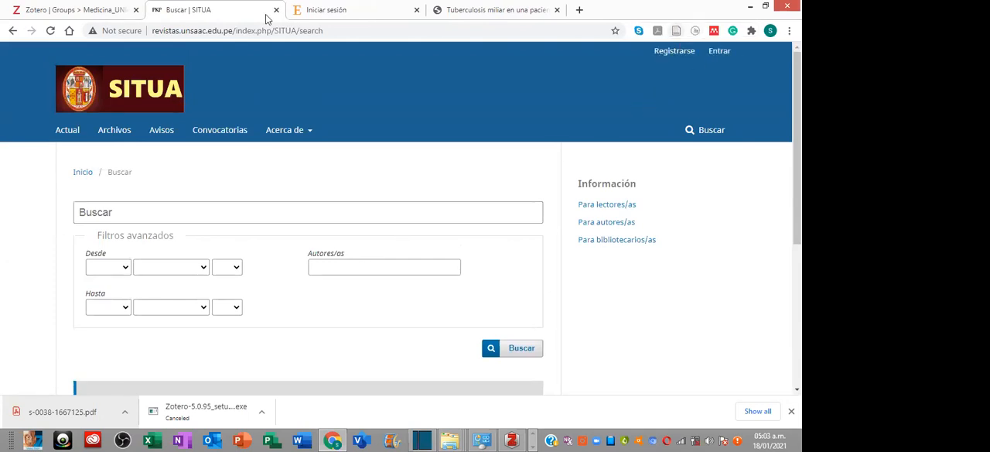
pyautogui.click(12, 31)
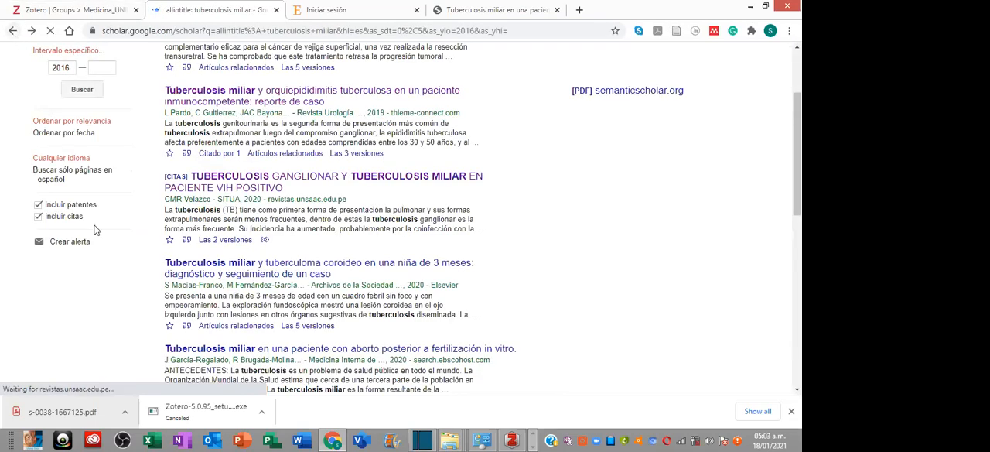
# - Display the citation formats of the VIH positivo article and highlight its APA, ISO 690 and MLA references in turn
pyautogui.click(187, 244)
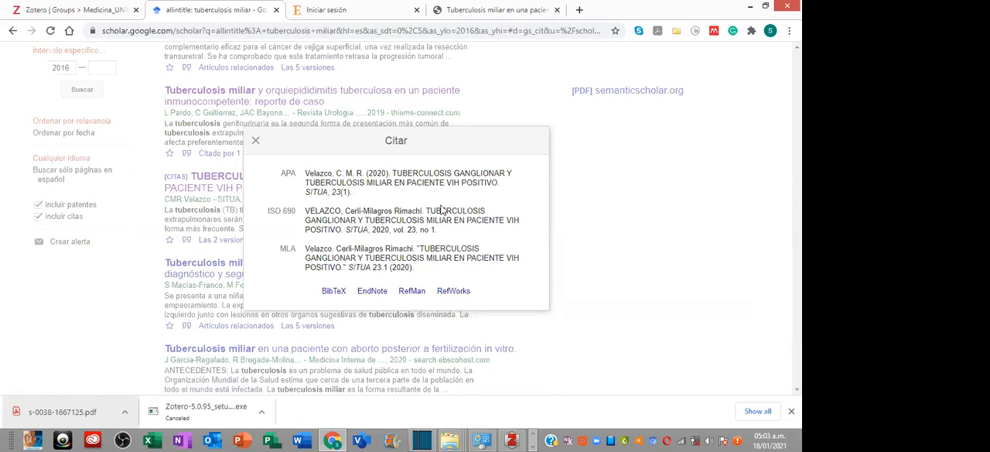
pyautogui.click(344, 184)
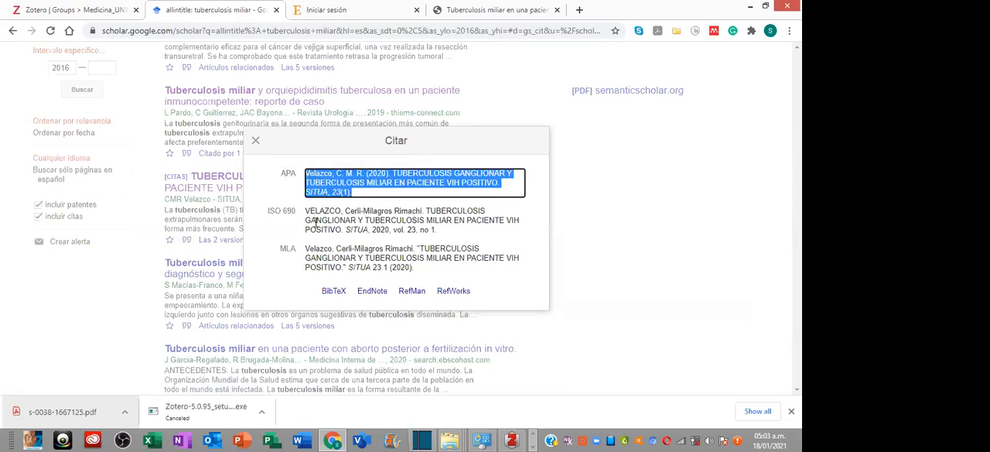
pyautogui.click(309, 216)
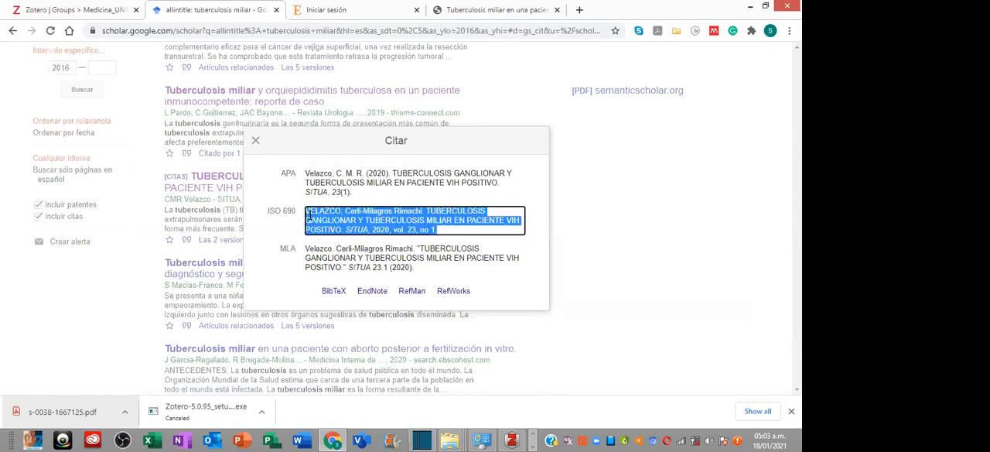
pyautogui.click(433, 270)
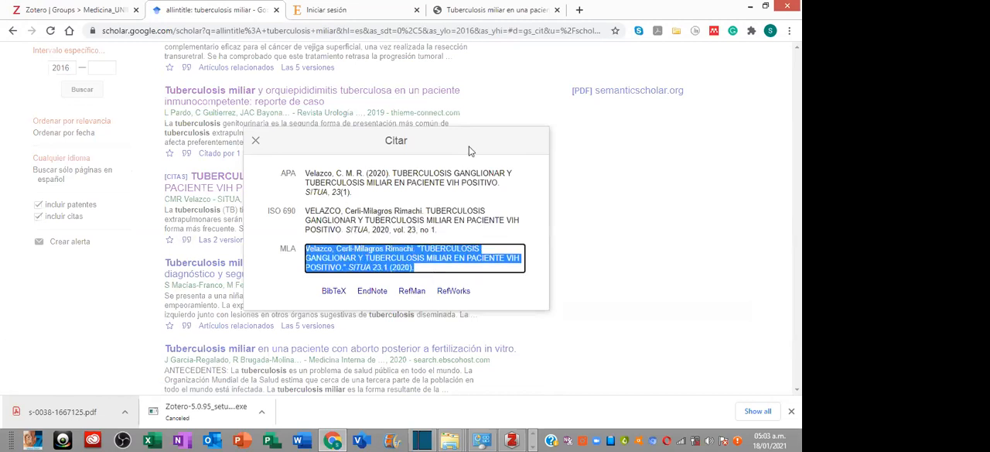
# - Import the citation in EndNote format through Zotero Connector into Medicina_UNIDA, always allowing imports from this site
pyautogui.click(371, 292)
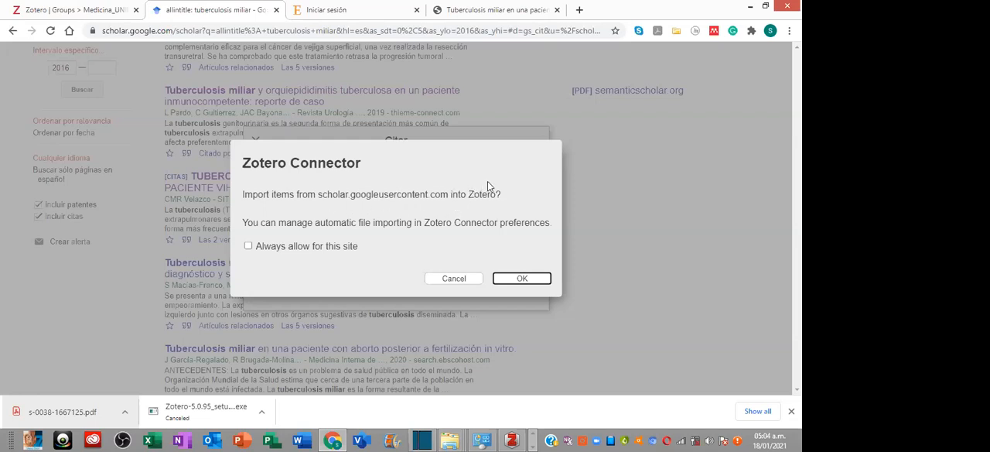
pyautogui.click(348, 248)
pyautogui.click(515, 277)
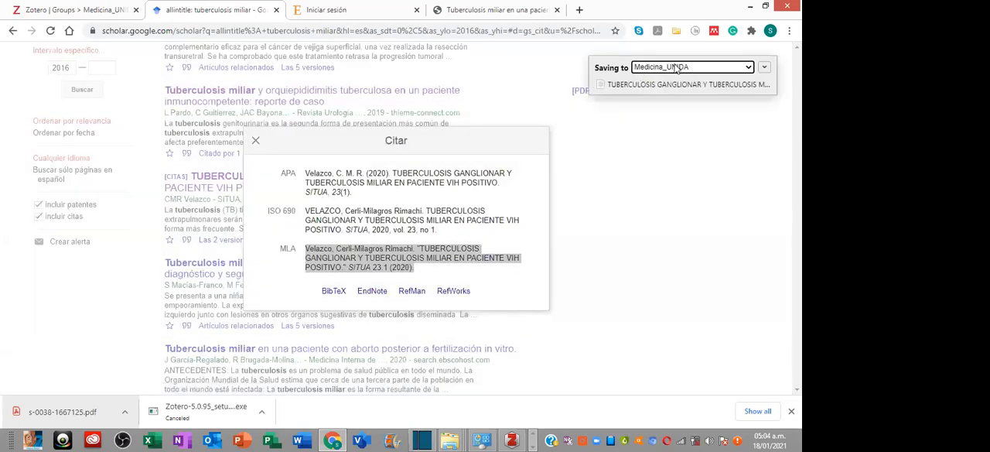
# - Switch to Zotero, examine the imported citation's details and a Full Text PDF attachment, then return to Chrome and close the citation formats
pyautogui.click(512, 439)
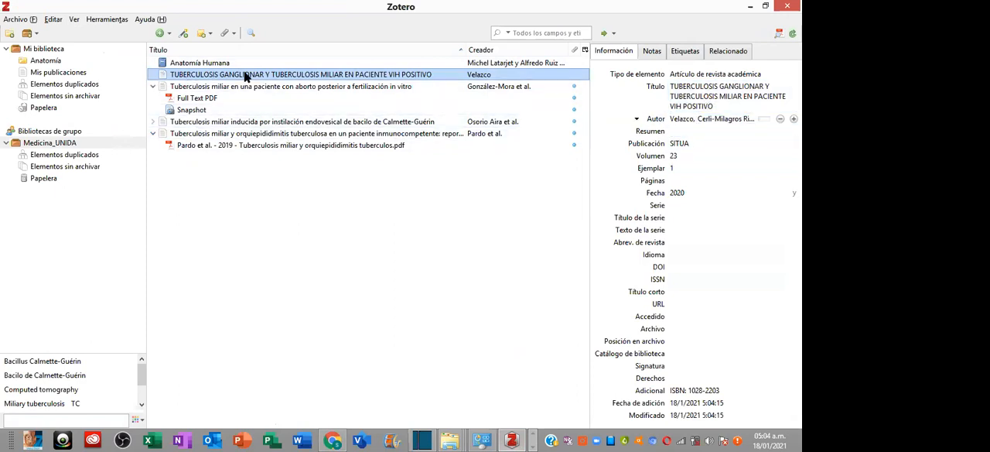
pyautogui.click(206, 99)
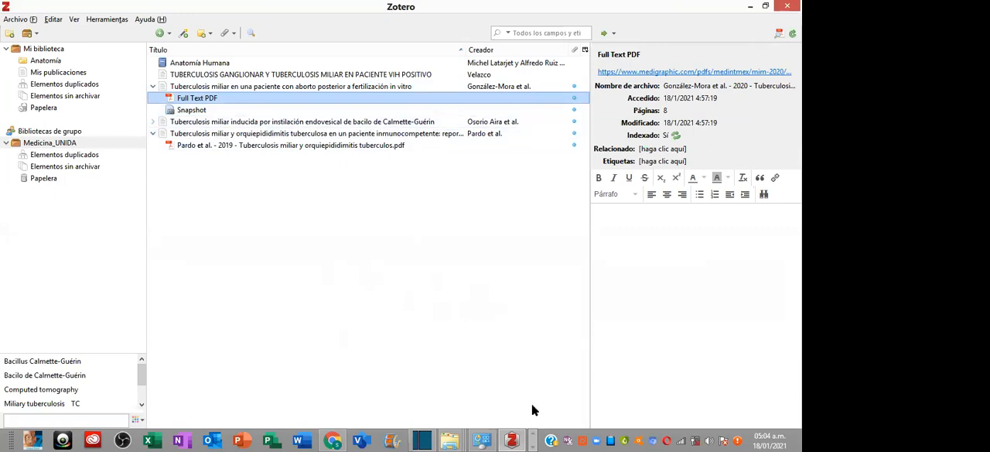
pyautogui.click(334, 439)
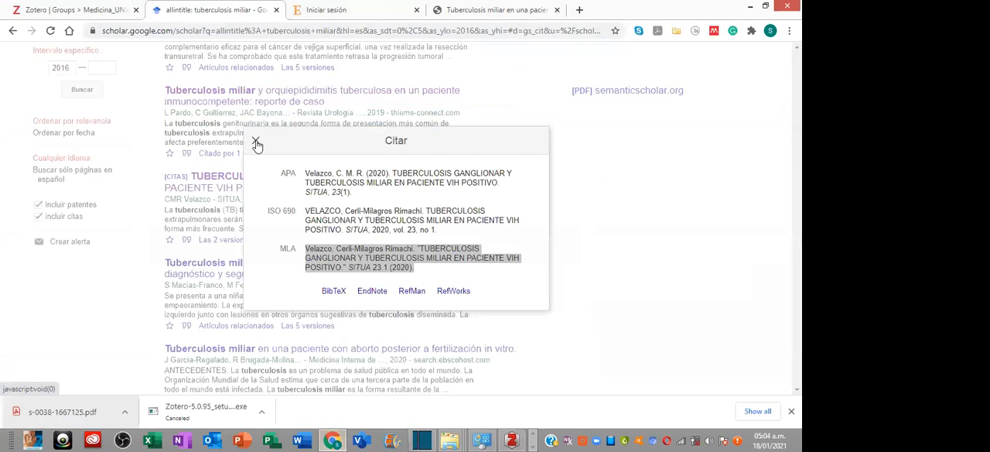
pyautogui.click(255, 141)
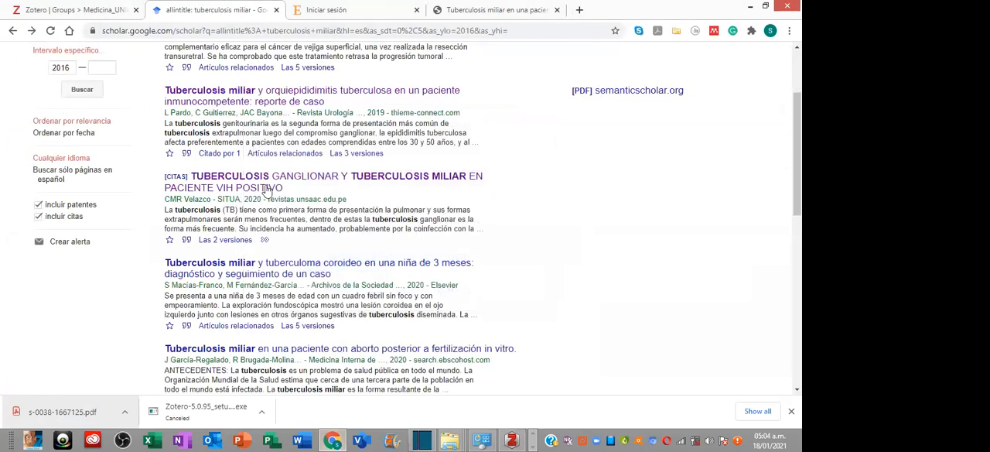
pyautogui.scroll(1, 286, 221)
pyautogui.scroll(2, 286, 220)
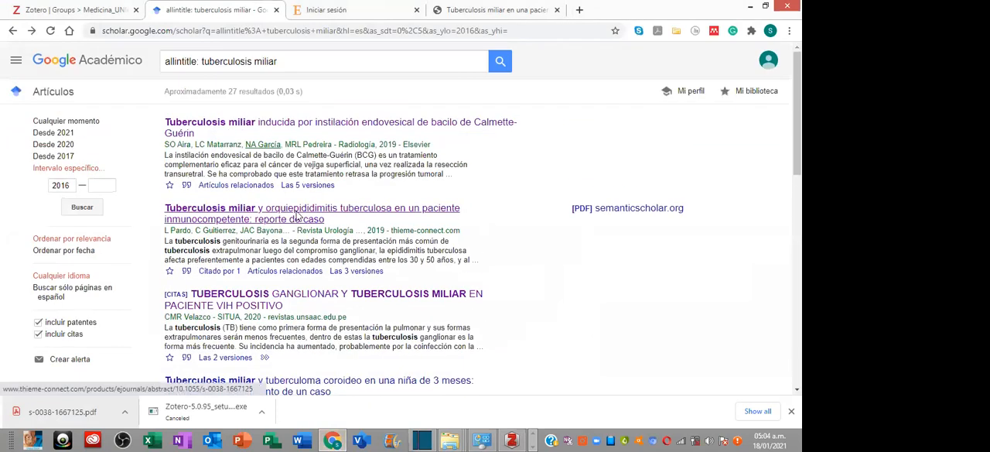
# - Search Google for "scielo" in a new tab and open the SciELO website
pyautogui.click(580, 10)
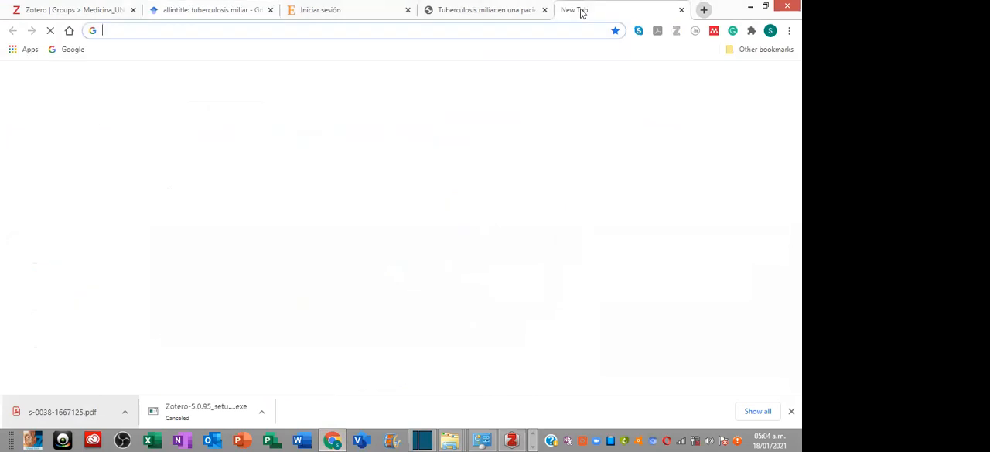
pyautogui.write('scielo')
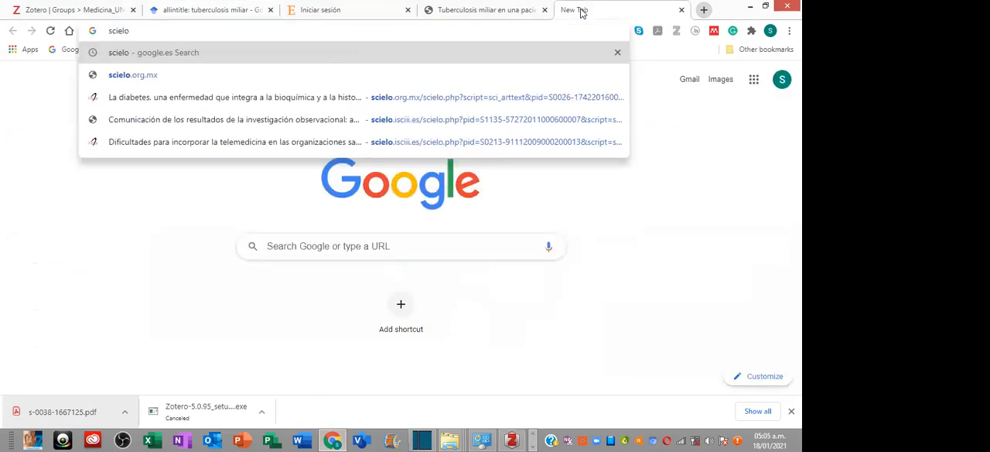
pyautogui.press('Return')
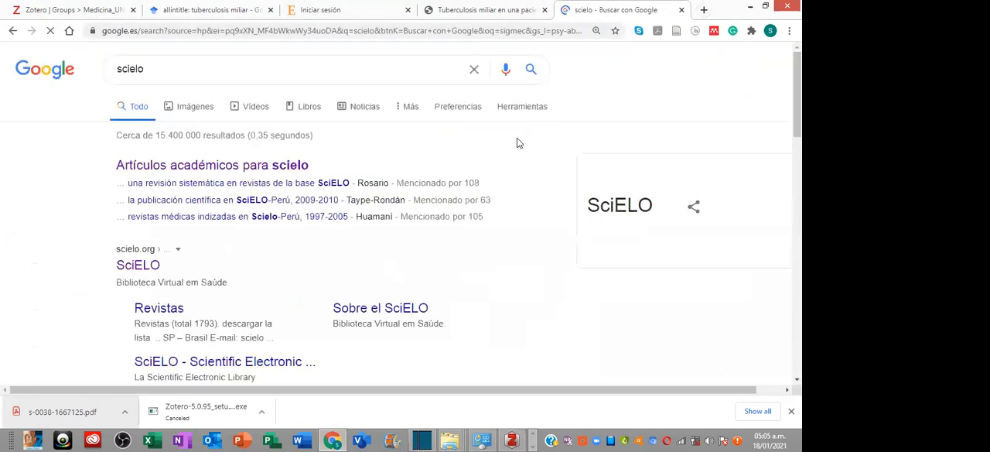
pyautogui.click(150, 270)
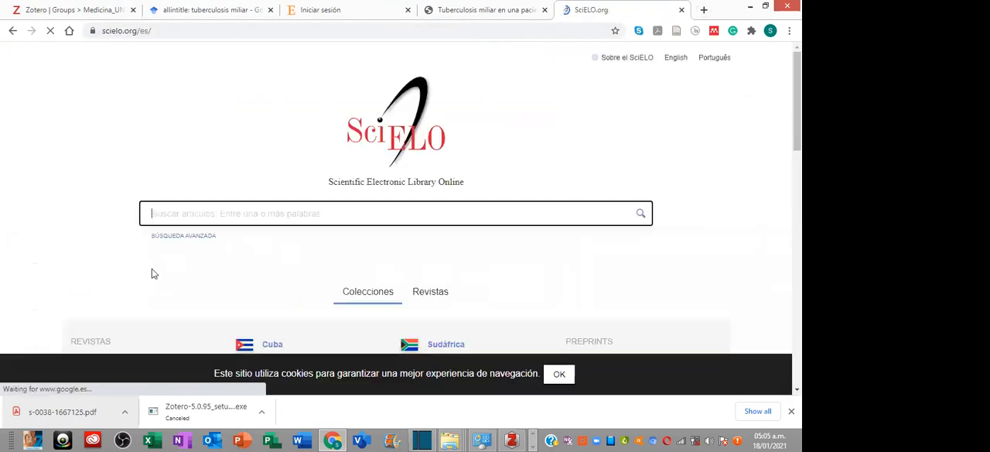
# - Search SciELO for "tuberculosis miliar" and accept the site's cookie notice
pyautogui.write('tuberculosis miliar')
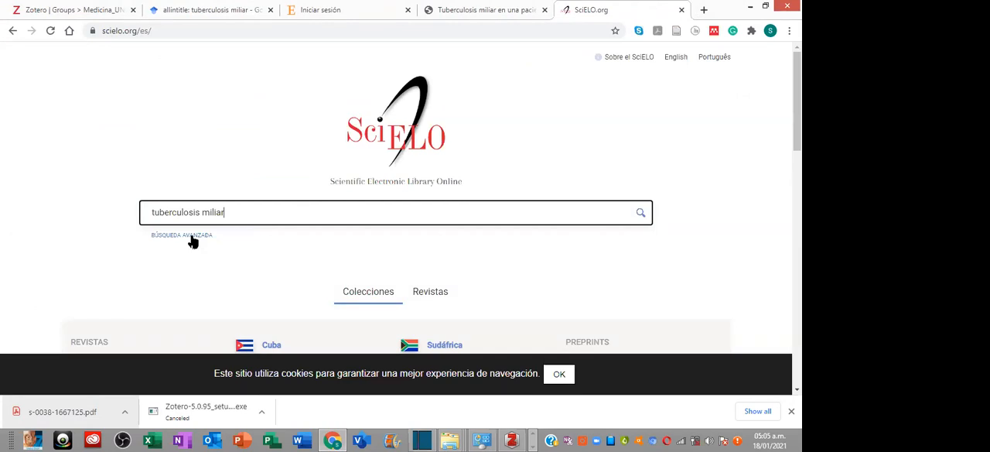
pyautogui.press('Return')
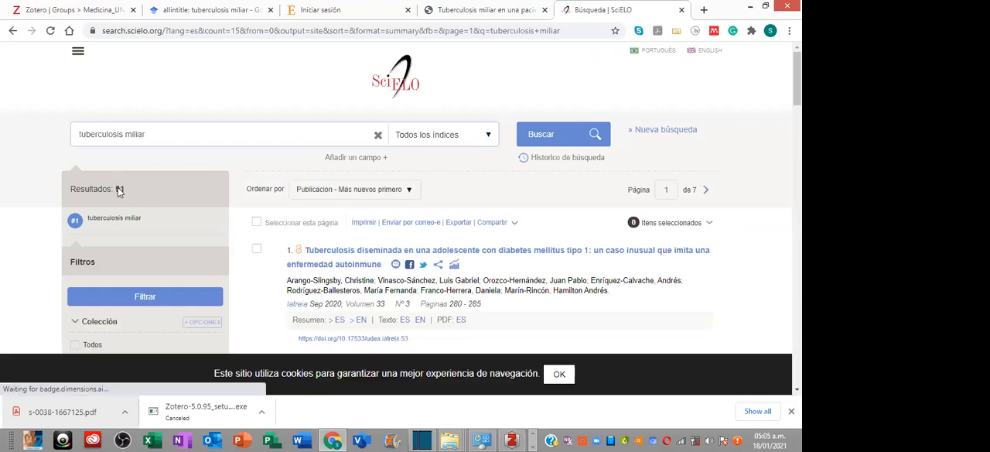
pyautogui.click(559, 373)
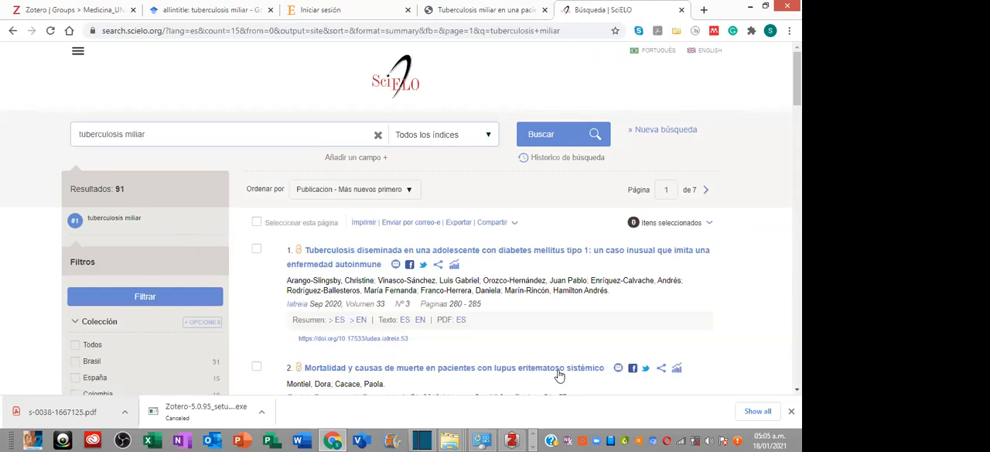
# - Look through the SciELO results for tuberculosis miliar and the available Colección and Revista filters
pyautogui.scroll(-3, 158, 317)
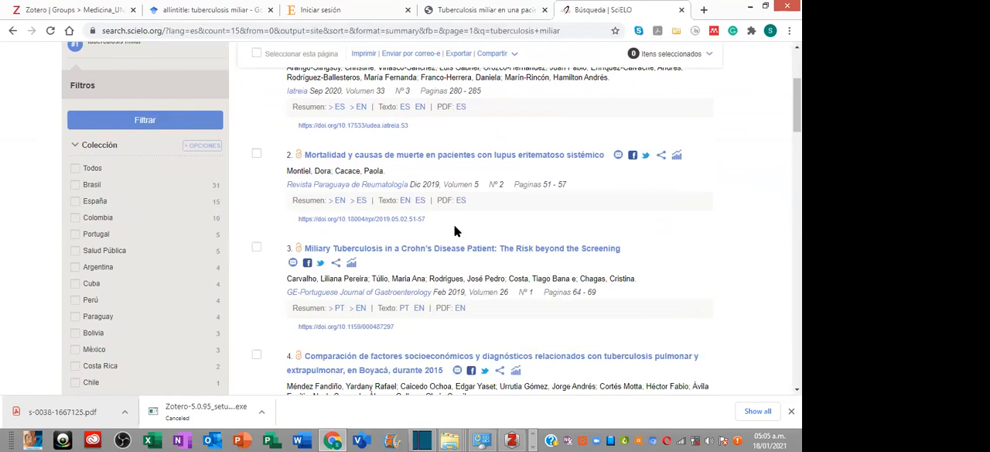
pyautogui.scroll(1, 456, 213)
pyautogui.scroll(3, 461, 203)
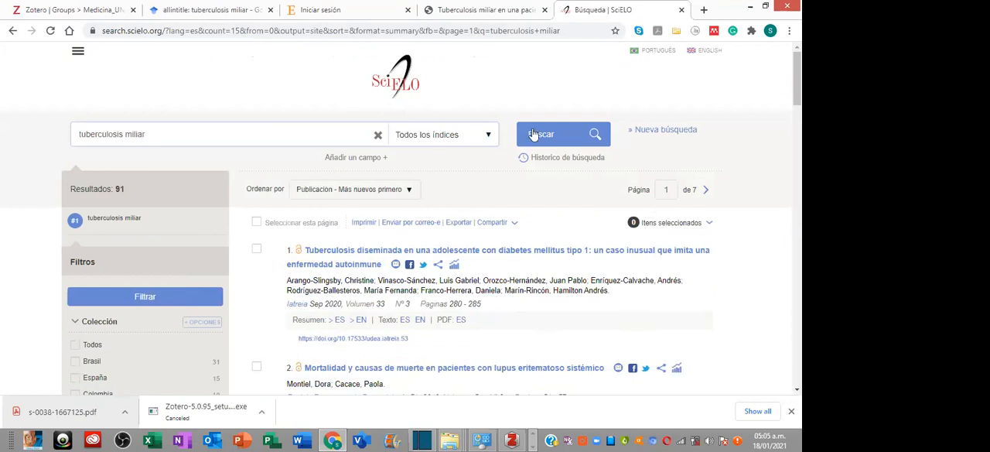
pyautogui.scroll(-2, 628, 259)
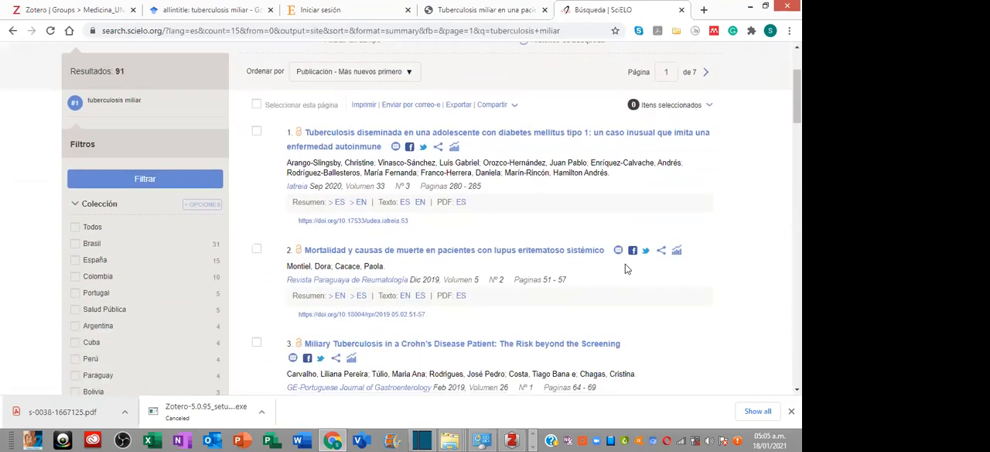
pyautogui.scroll(-2, 626, 269)
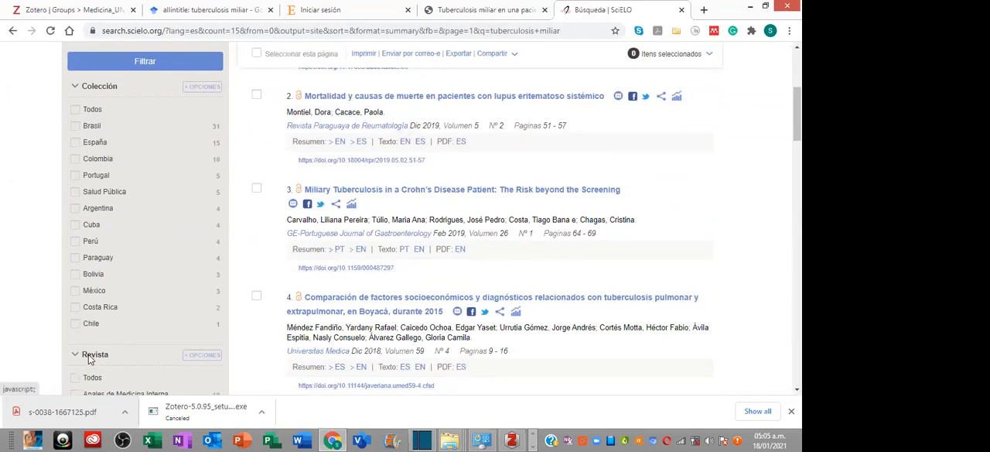
# - Examine the available SciELO filters for Revista, Idioma, Año de publicación and the thematic areas
pyautogui.scroll(-3, 154, 331)
pyautogui.scroll(-3, 163, 322)
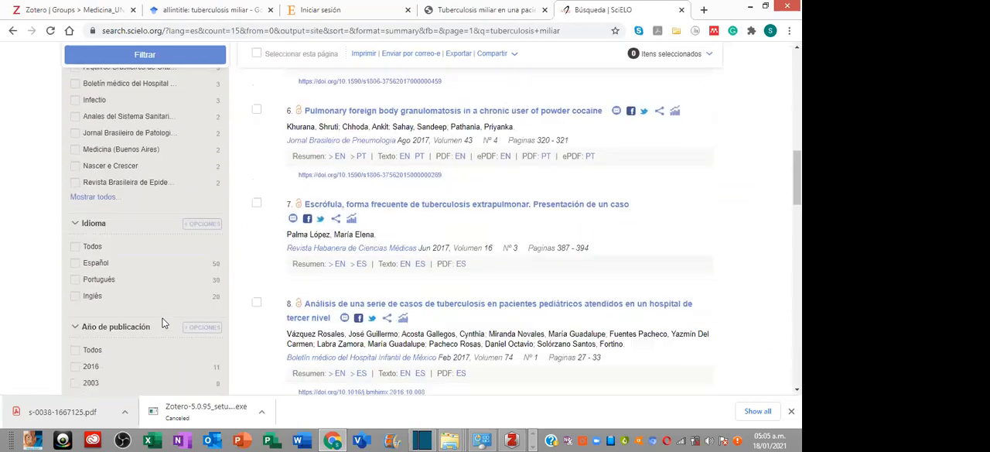
pyautogui.scroll(1, 149, 283)
pyautogui.scroll(5, 147, 282)
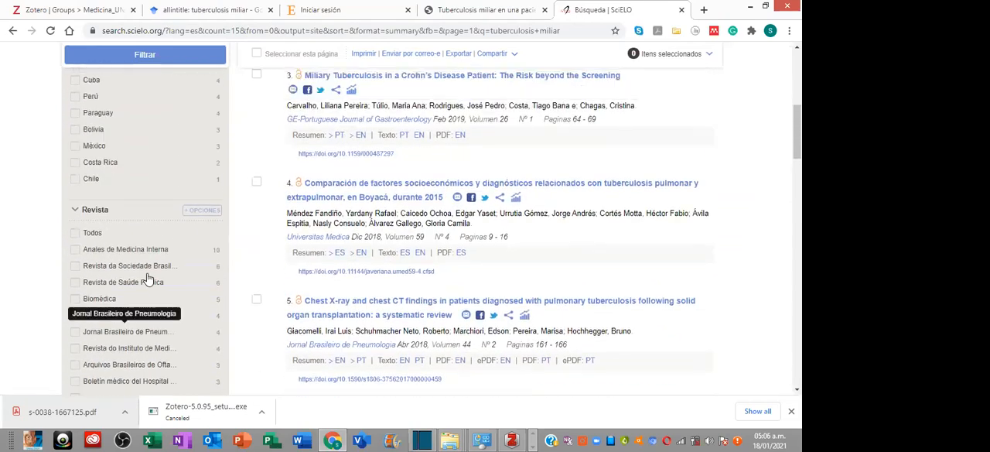
pyautogui.scroll(-3, 141, 281)
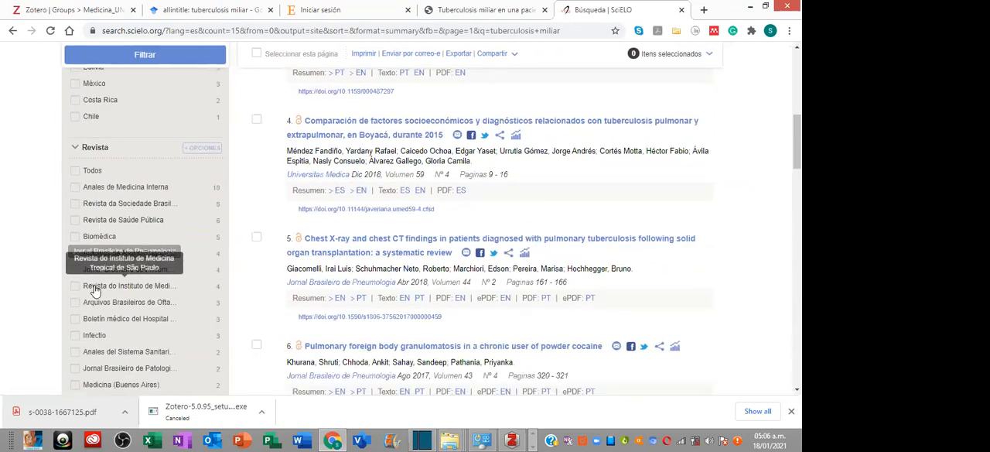
pyautogui.scroll(-1, 103, 300)
pyautogui.scroll(-2, 105, 301)
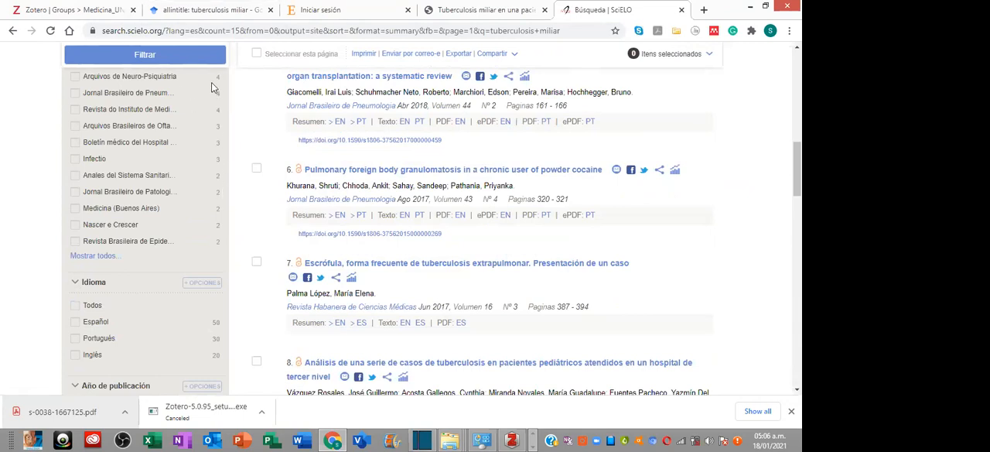
pyautogui.scroll(-2, 193, 266)
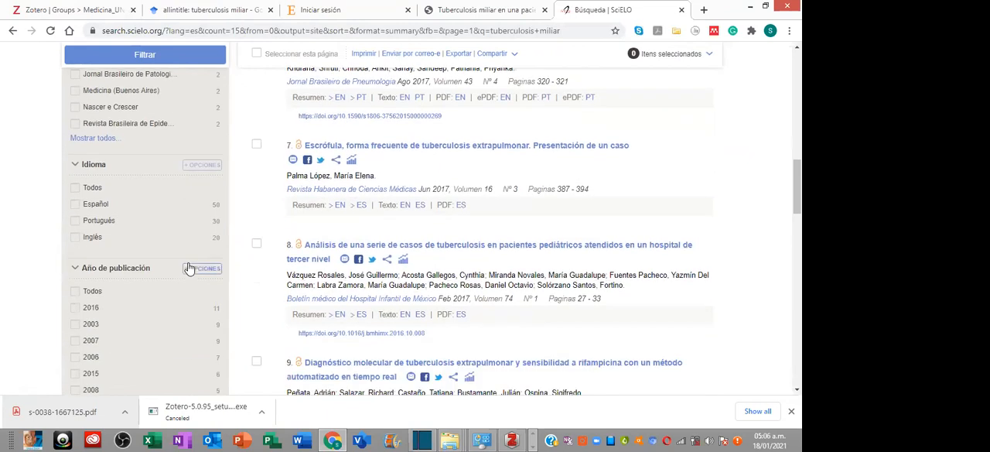
pyautogui.scroll(-1, 168, 258)
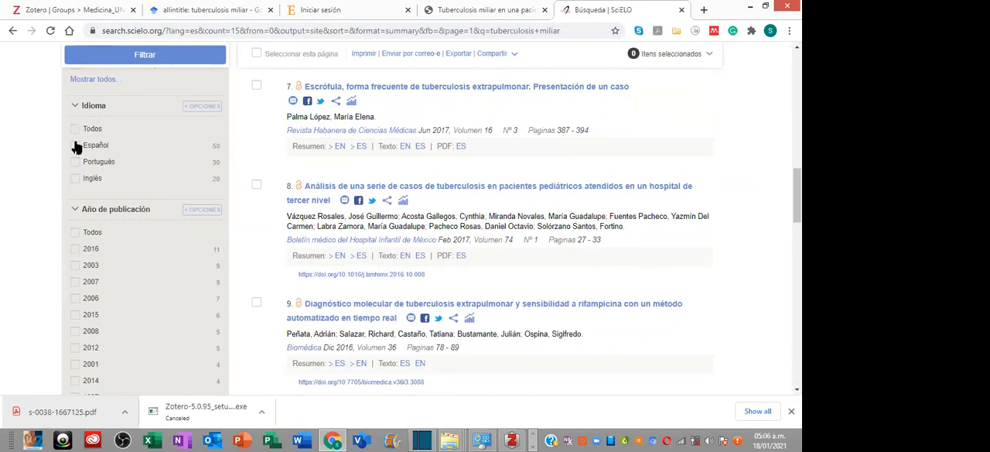
pyautogui.scroll(-3, 120, 247)
pyautogui.scroll(-3, 120, 325)
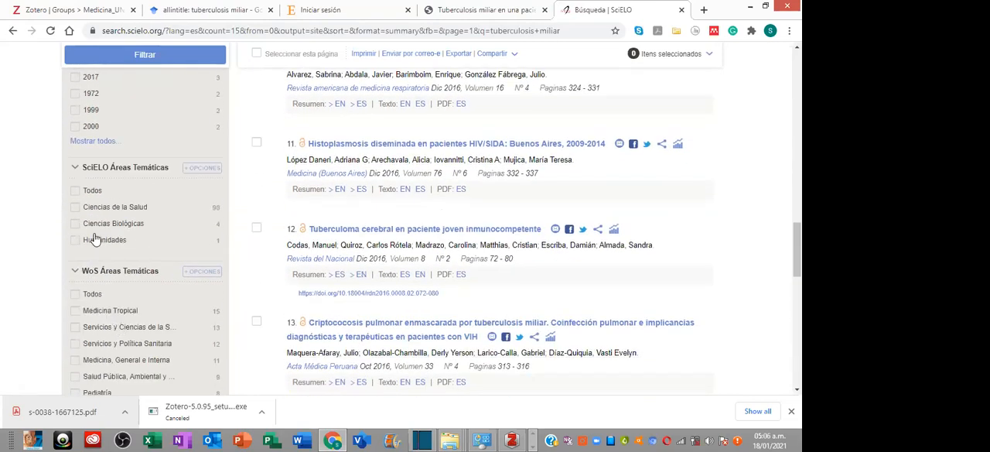
# - Filter the SciELO results to the publication years 2016 and 2017
pyautogui.scroll(4, 97, 233)
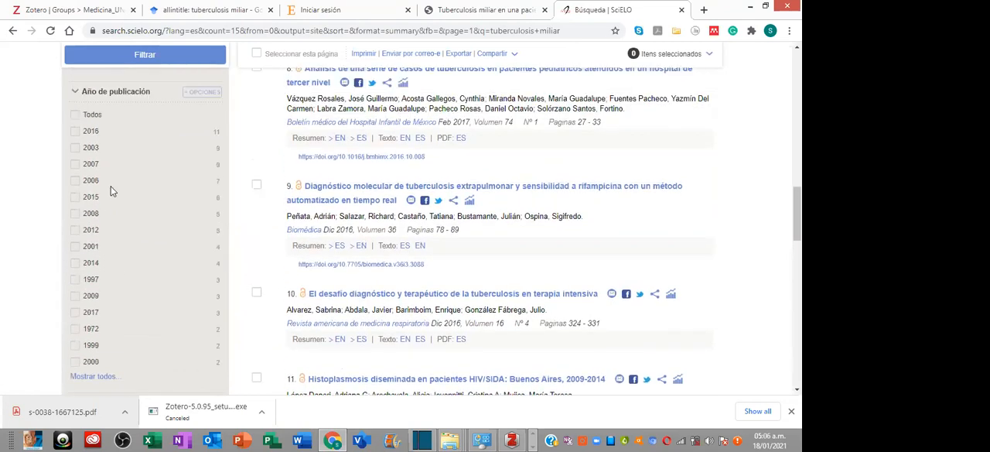
pyautogui.click(75, 313)
pyautogui.scroll(-1, 206, 214)
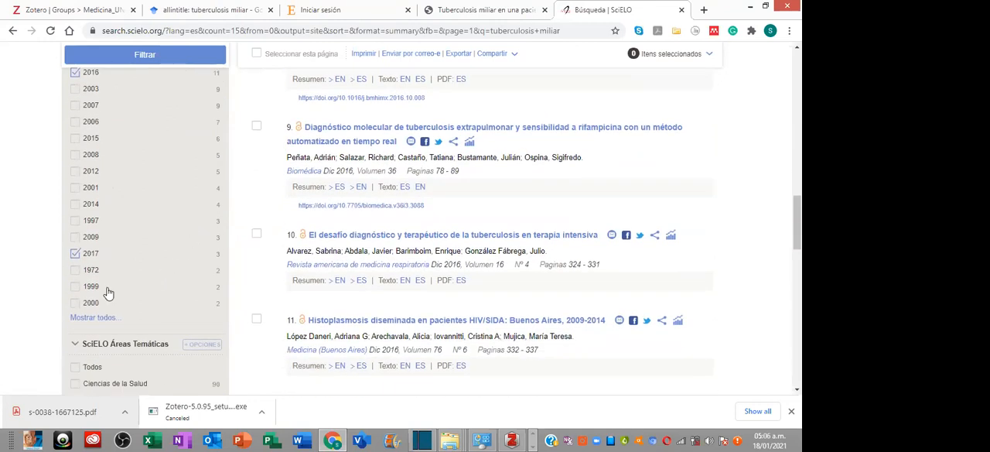
pyautogui.scroll(2, 110, 271)
pyautogui.scroll(-5, 111, 270)
pyautogui.scroll(-3, 111, 271)
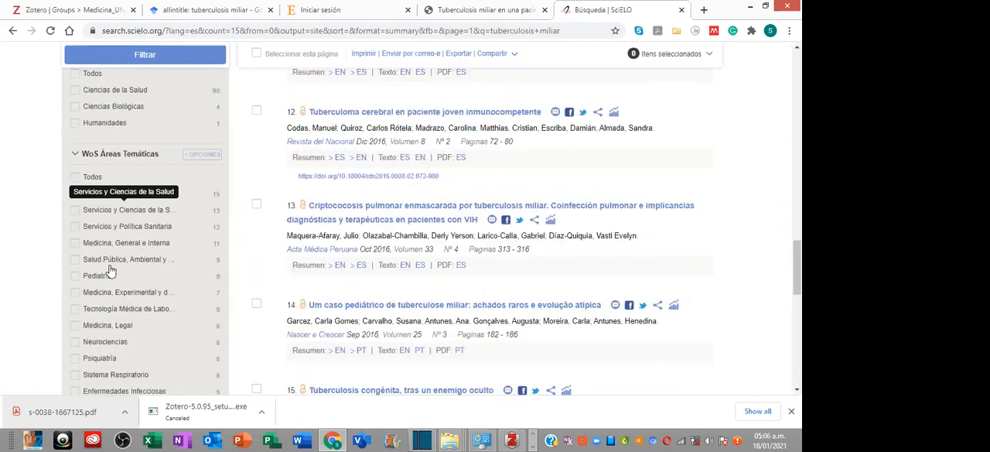
pyautogui.scroll(1, 139, 91)
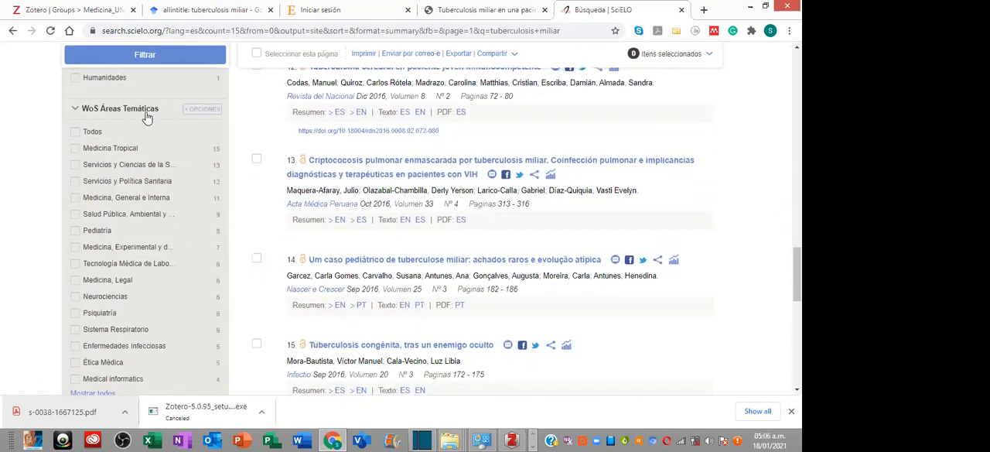
pyautogui.scroll(-1, 147, 198)
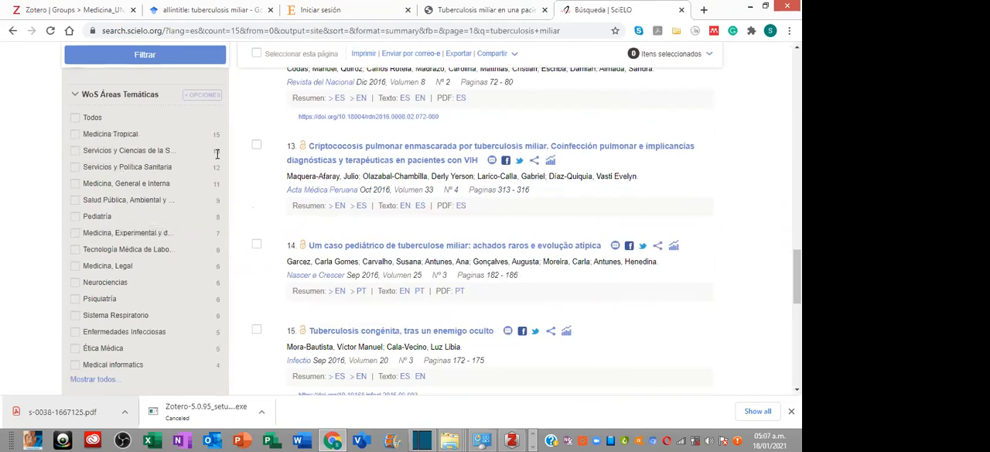
pyautogui.scroll(-5, 183, 319)
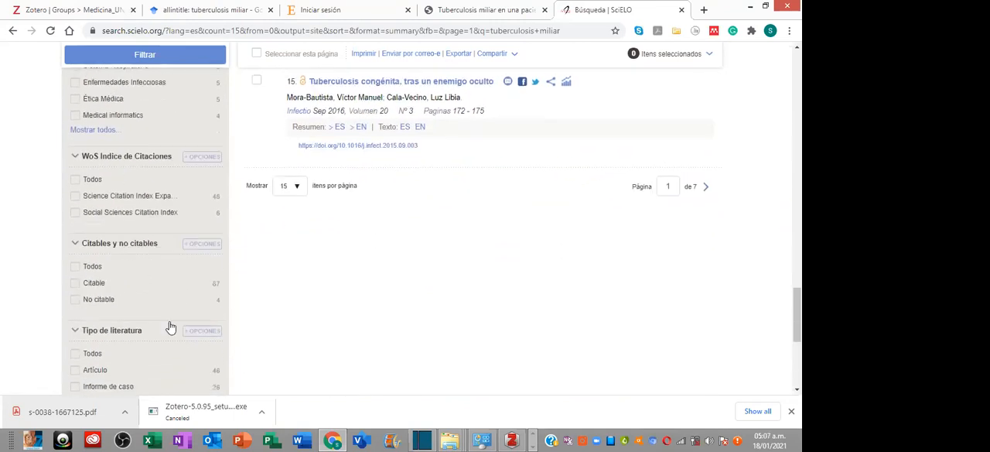
pyautogui.scroll(6, 157, 328)
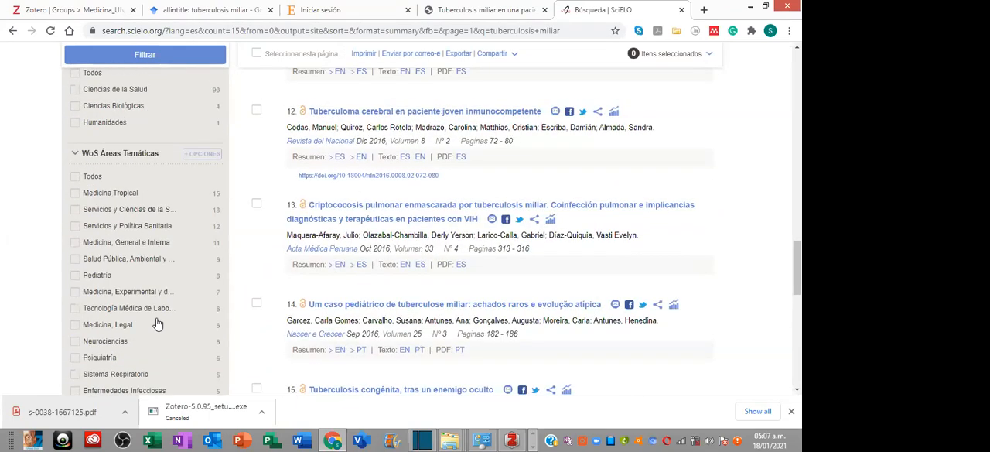
pyautogui.click(159, 56)
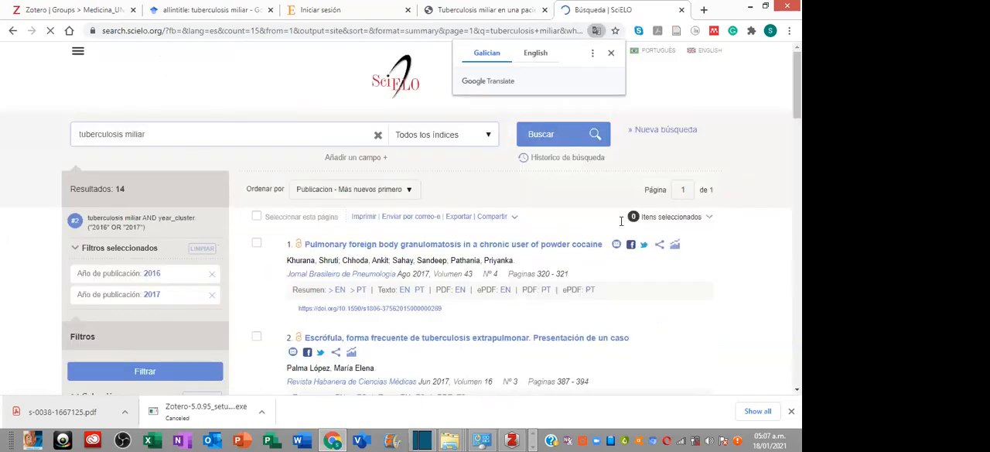
# - Dismiss the translation offer and open the article "El desafío diagnóstico y terapéutico de la tuberculosis en terapia intensiva" in a new tab
pyautogui.scroll(-8, 590, 277)
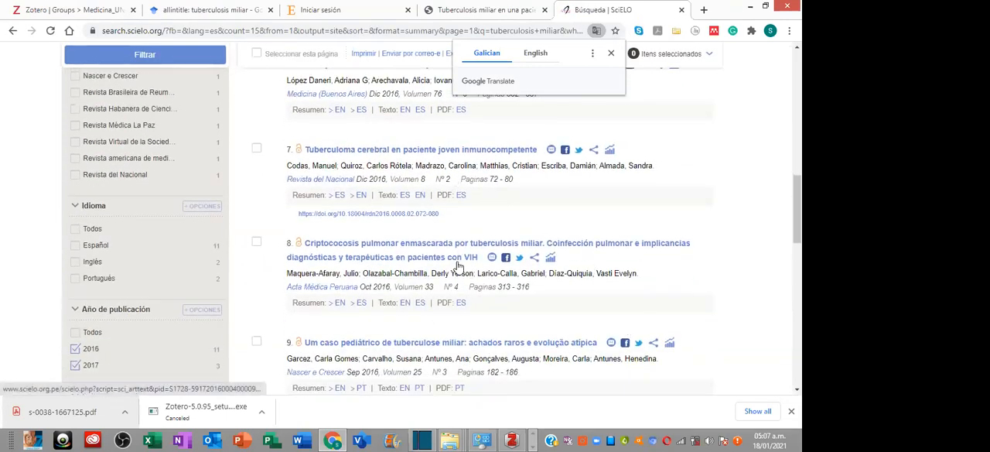
pyautogui.click(611, 54)
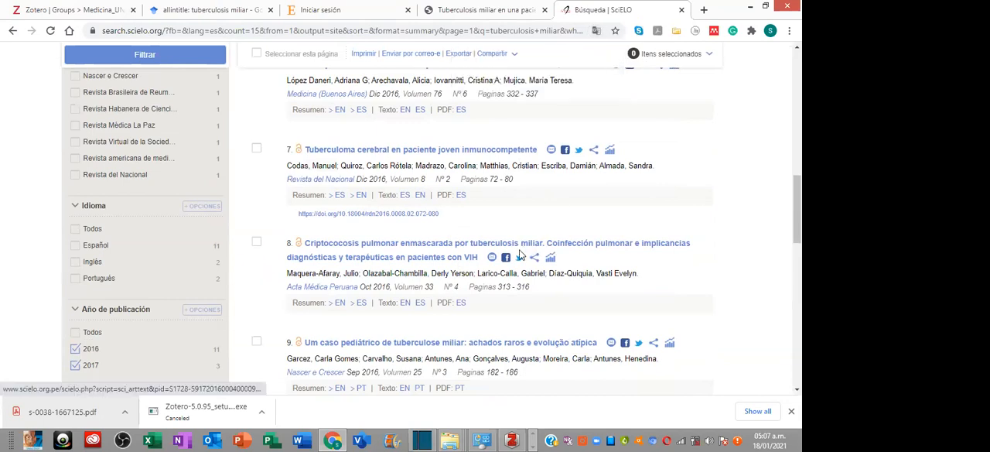
pyautogui.scroll(-1, 520, 258)
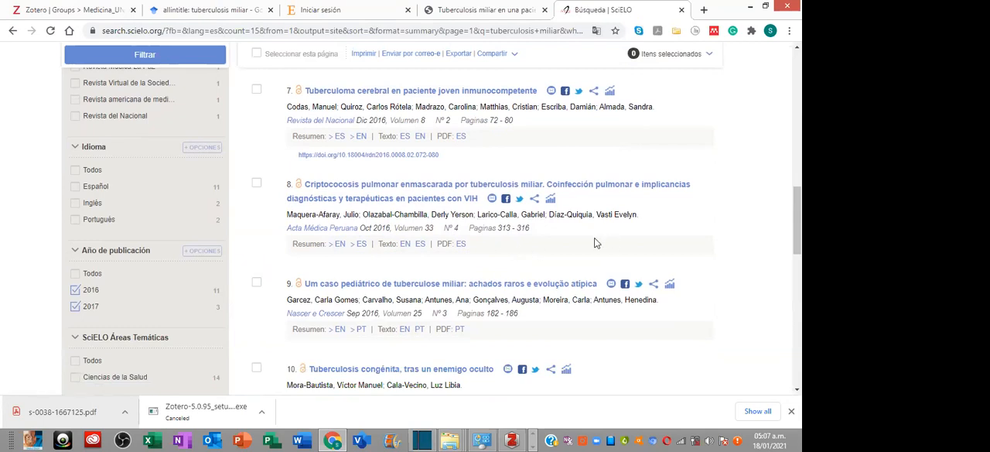
pyautogui.scroll(4, 594, 243)
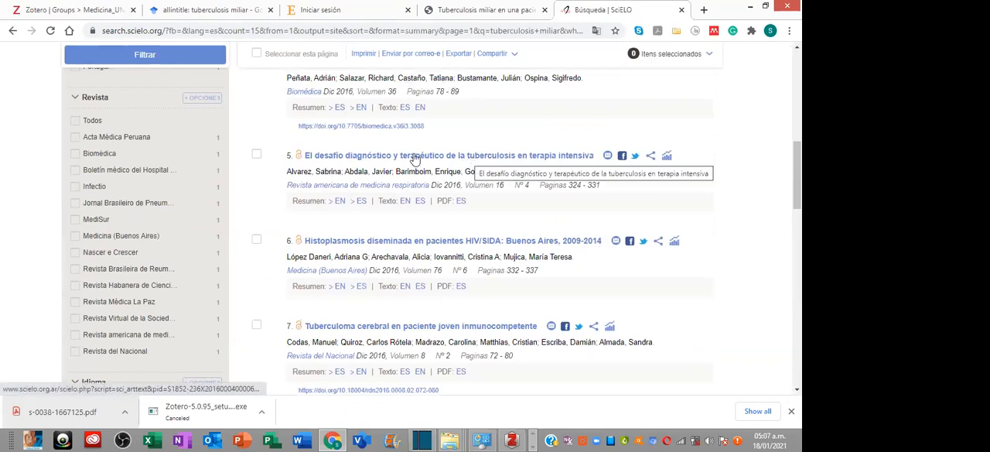
pyautogui.rightClick(538, 160)
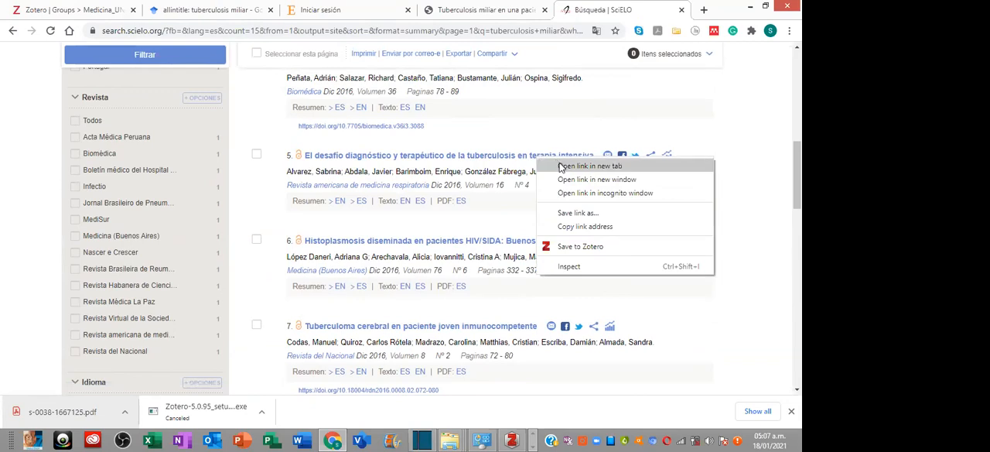
pyautogui.click(565, 167)
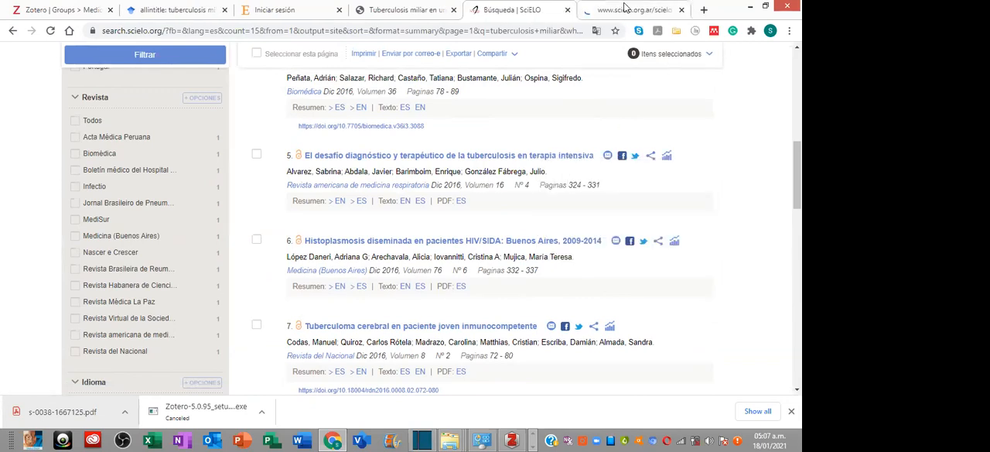
pyautogui.click(621, 9)
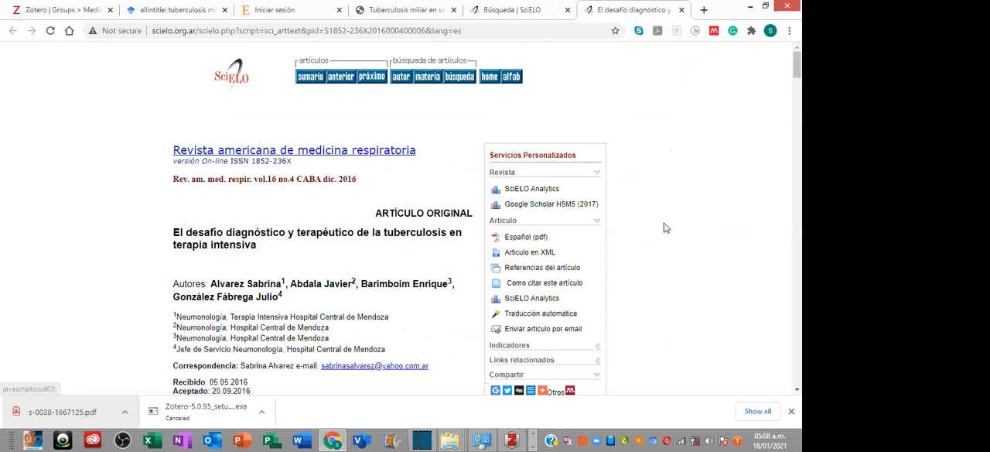
# - Save the open SciELO article to Zotero, check its entry in the Medicina_UNIDA library, and return to Chrome
pyautogui.click(676, 32)
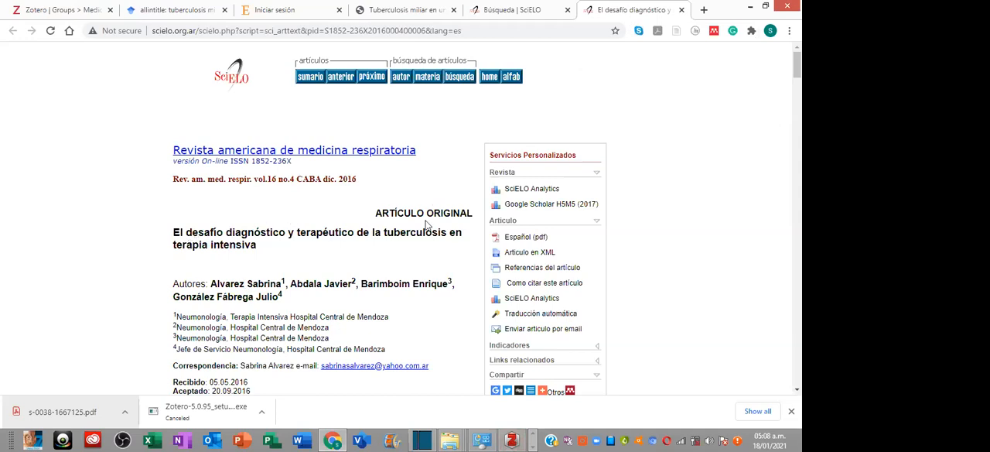
pyautogui.click(513, 440)
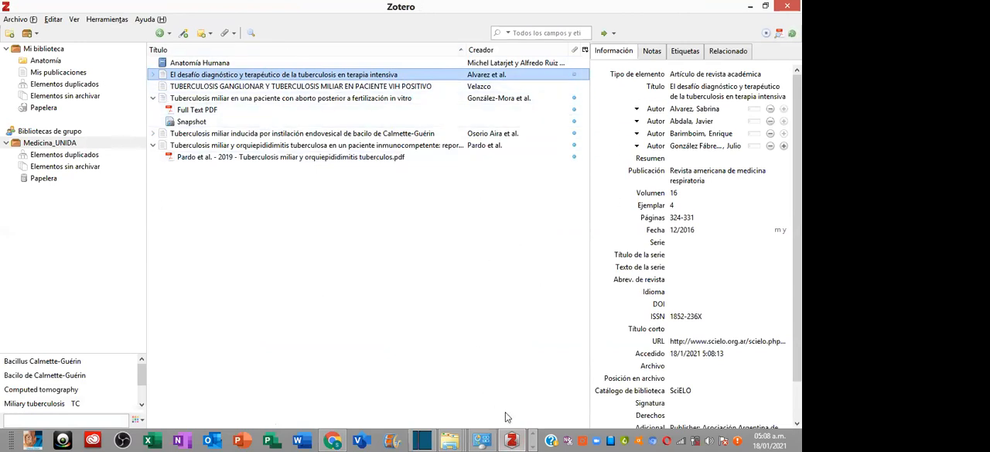
pyautogui.click(333, 440)
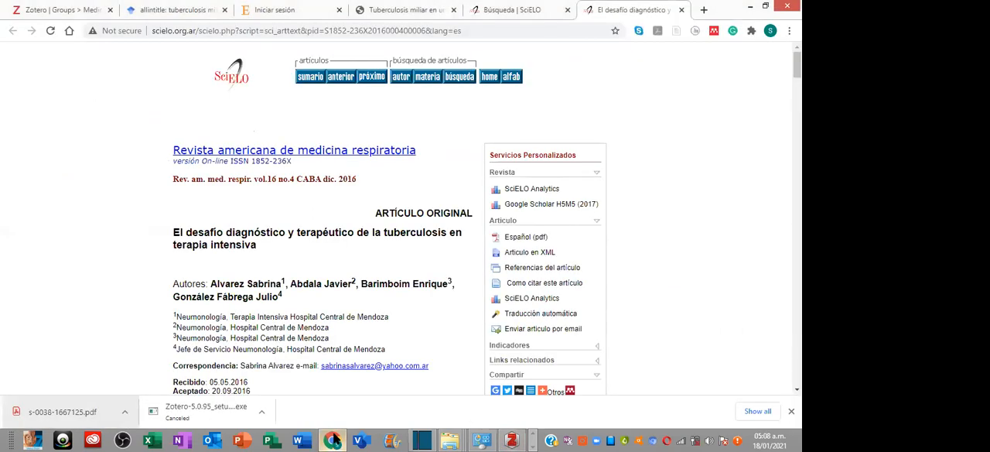
# - Try to open the website mspybs.gov.py in a new tab
pyautogui.click(703, 10)
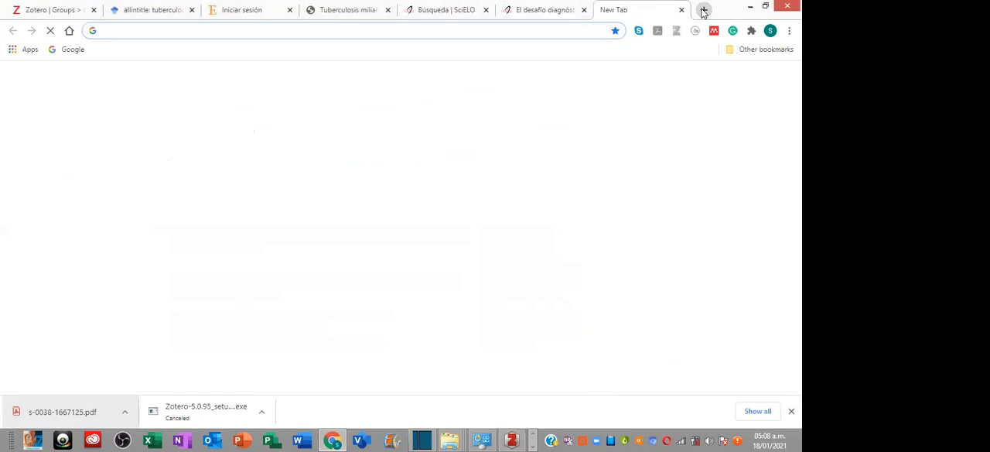
pyautogui.write('msp')
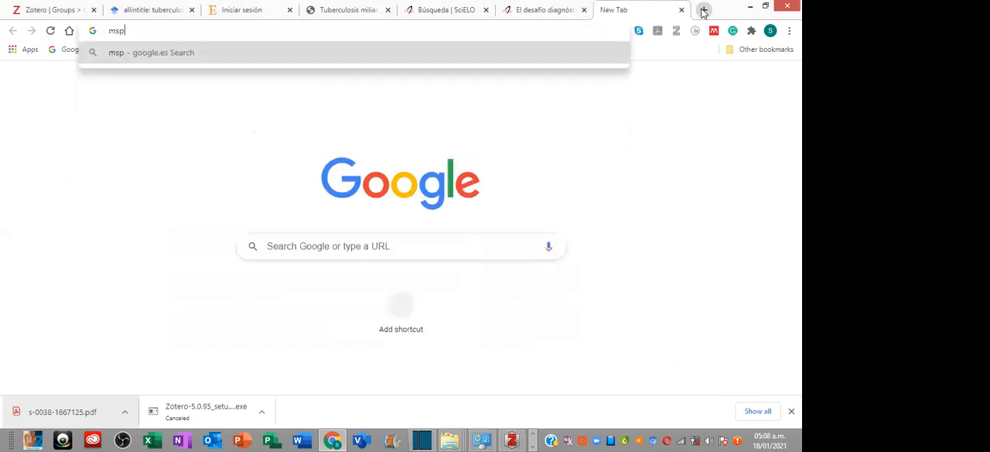
pyautogui.write('ybs')
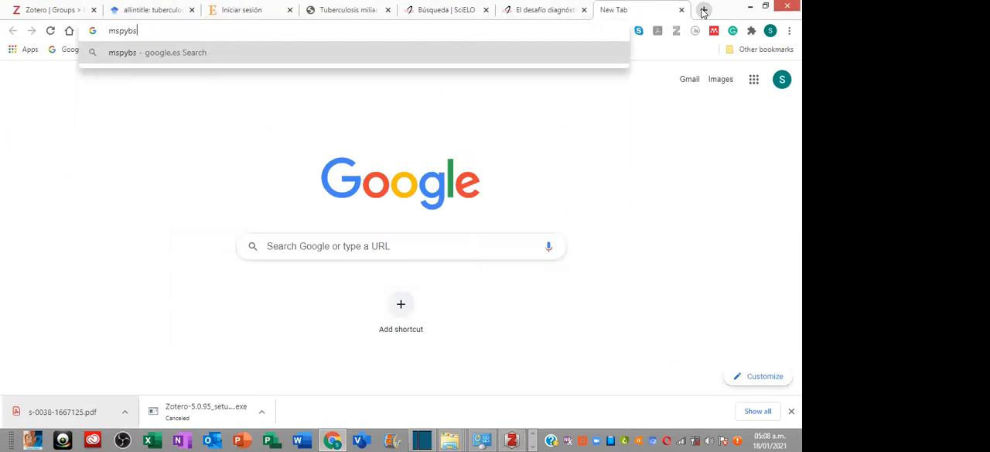
pyautogui.write('.gov.py')
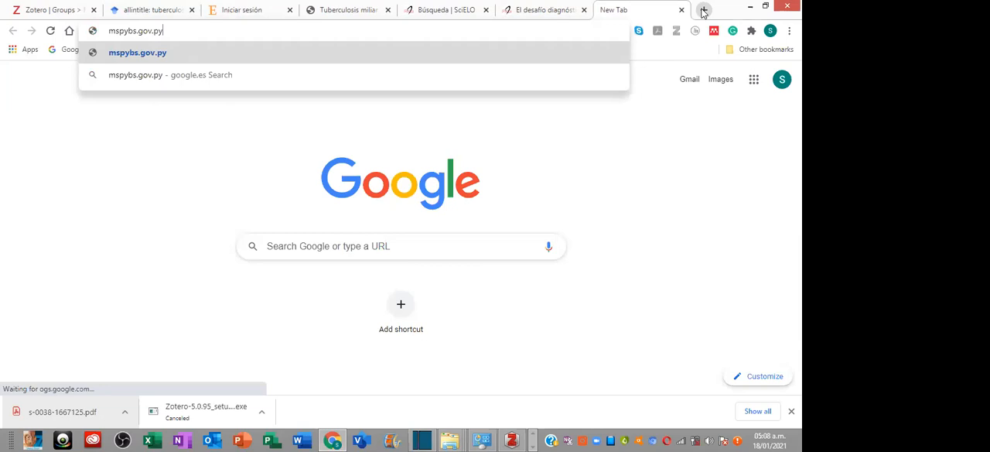
pyautogui.press('Return')
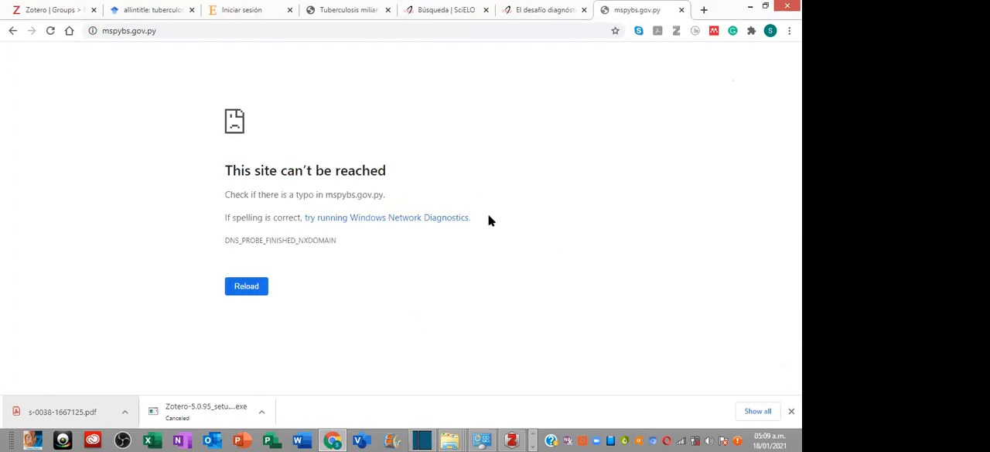
# - Correct the web address to mspbs.gov.py, open the site and close its coronavirus notice
pyautogui.click(120, 32)
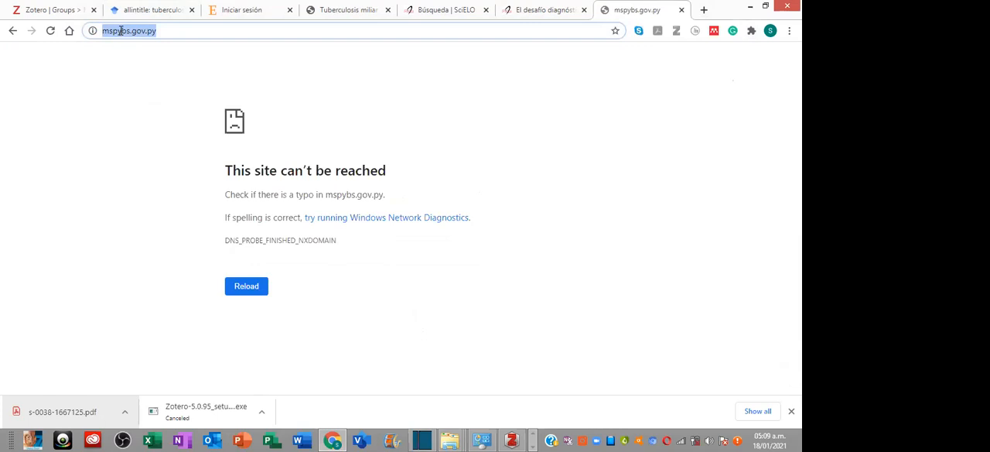
pyautogui.click(120, 31)
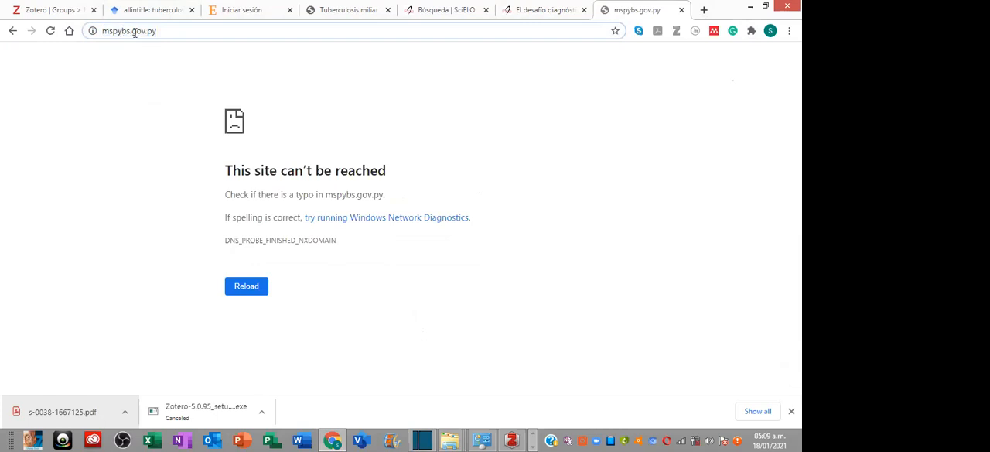
pyautogui.press('BackSpace')
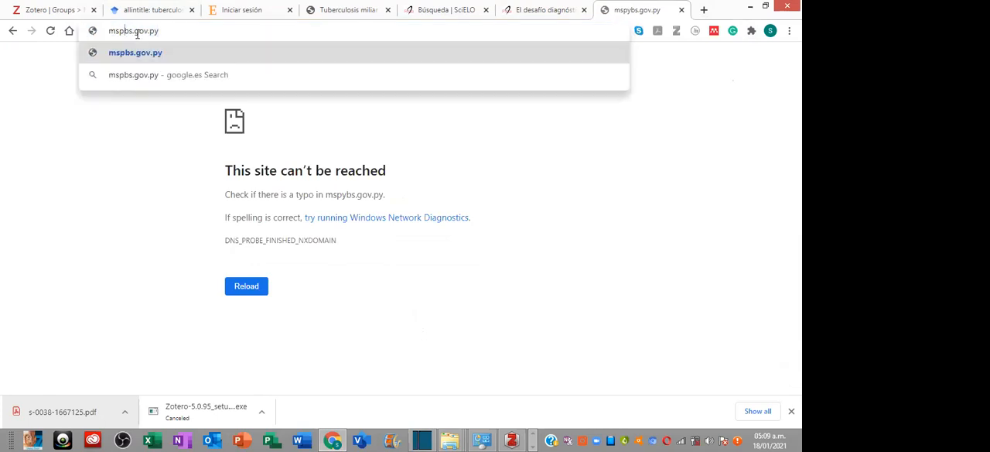
pyautogui.click(153, 58)
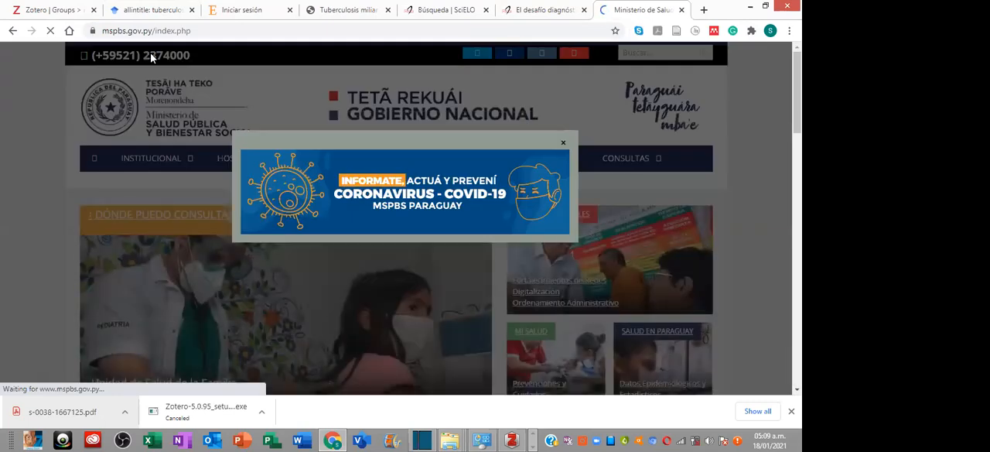
pyautogui.click(563, 143)
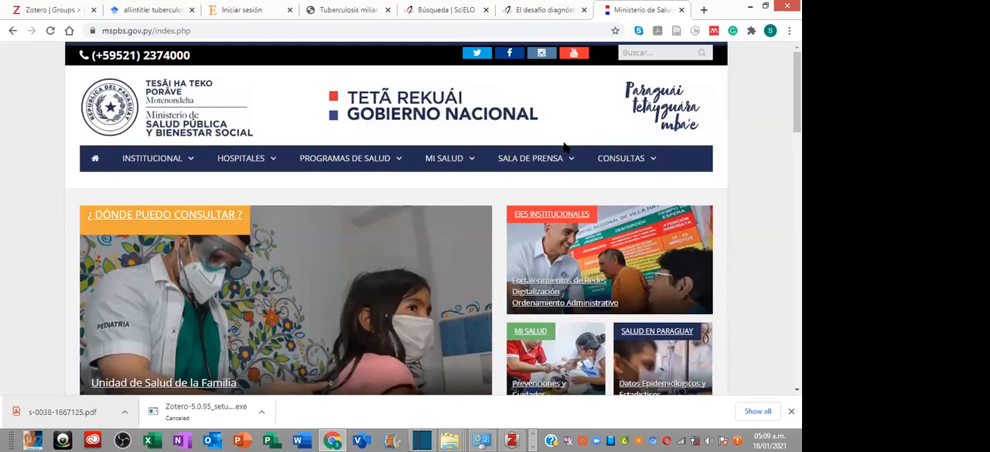
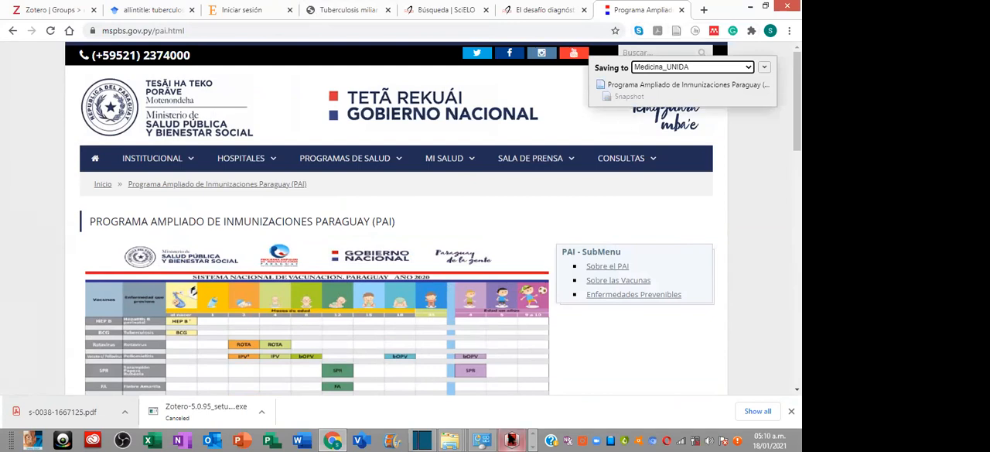
# - Check the saved "Programa Ampliado de Inmunizaciones Paraguay (PAI)" entry in Zotero against its web page in Chrome, and return to Zotero
pyautogui.click(511, 440)
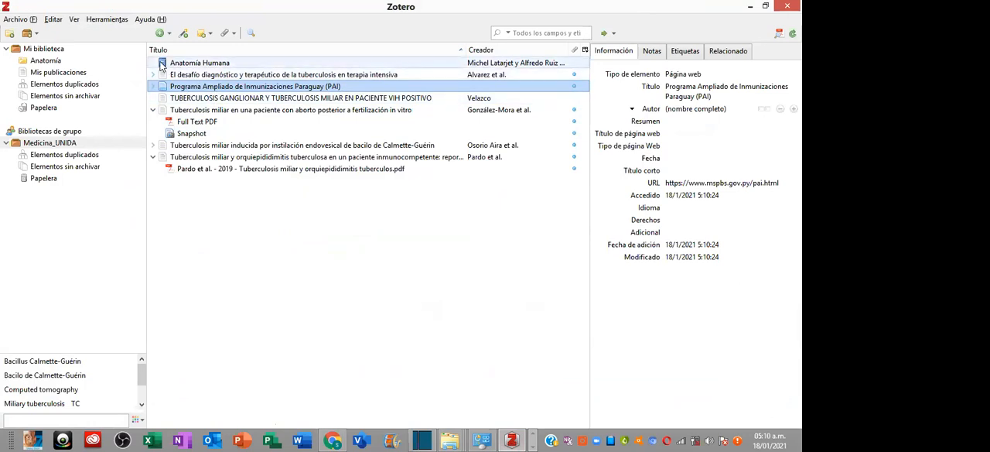
pyautogui.click(153, 110)
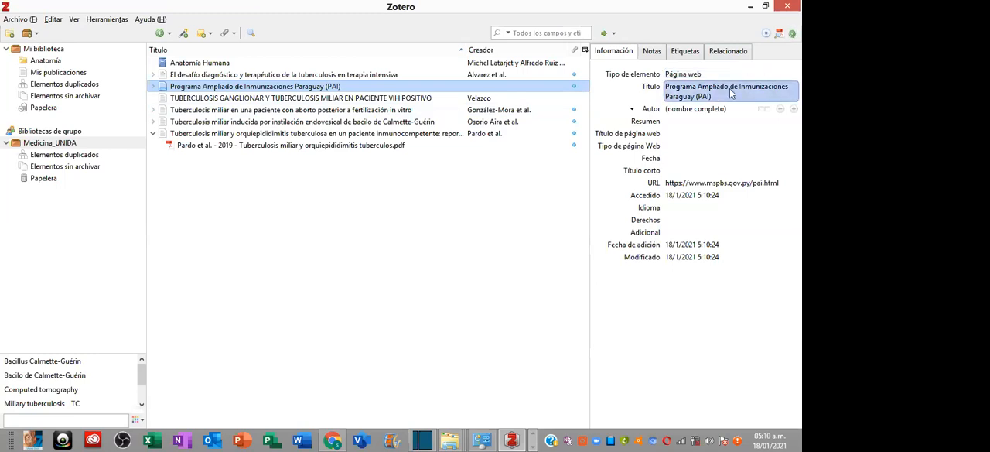
pyautogui.click(333, 440)
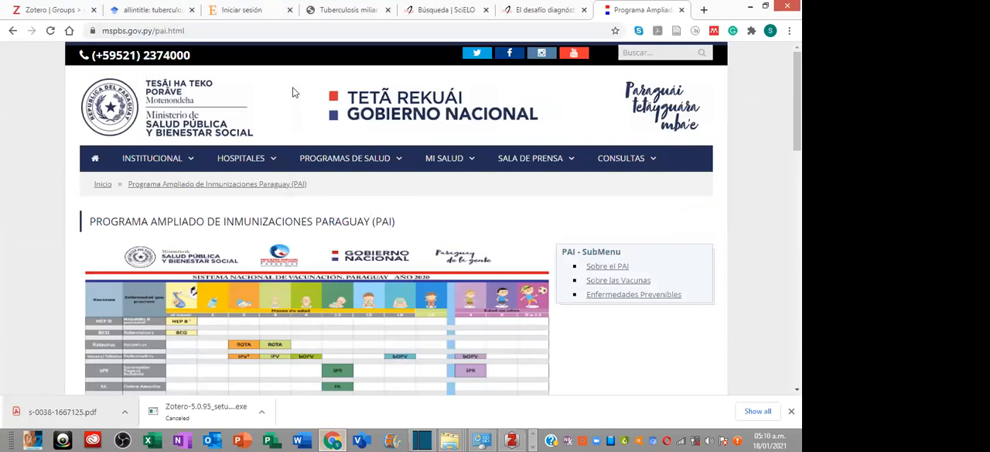
pyautogui.click(508, 434)
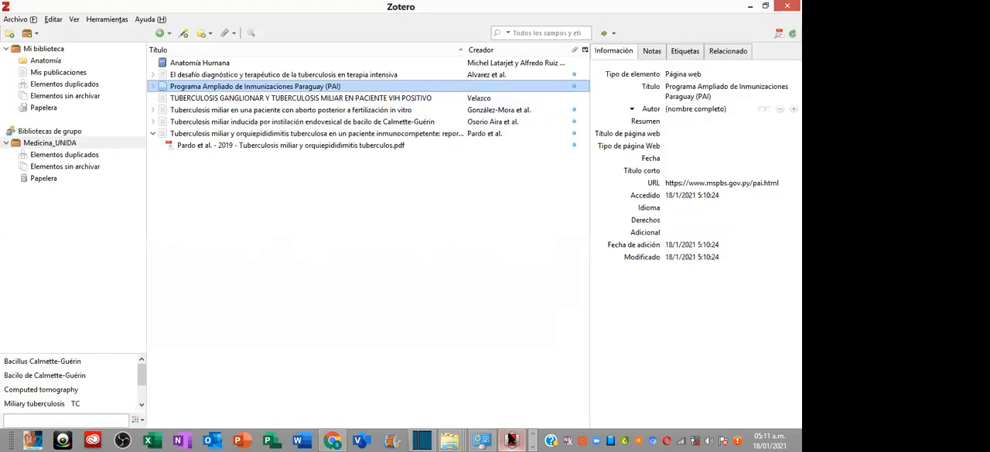
# - Set the author of the Programa Ampliado de Inmunizaciones entry to "Ministerio de Salud Pública y Bienestar Social"
pyautogui.click(697, 108)
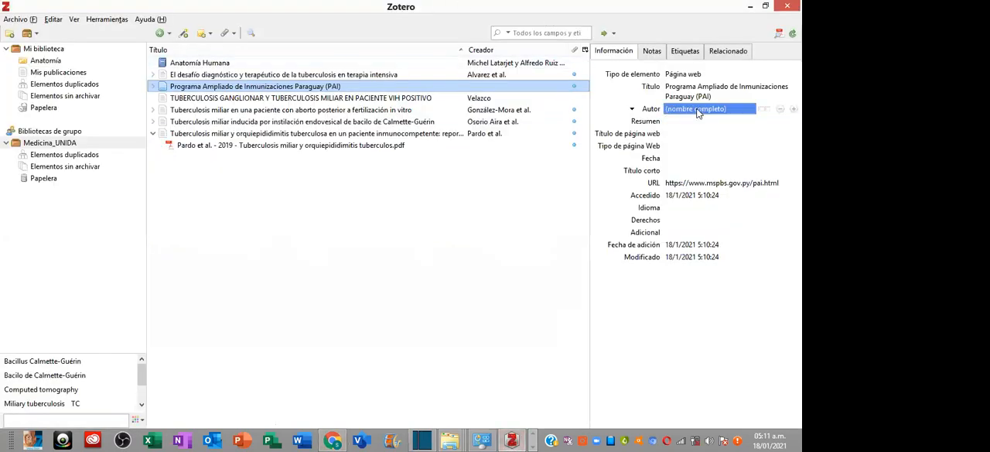
pyautogui.write('Ministerio de Salud Públ')
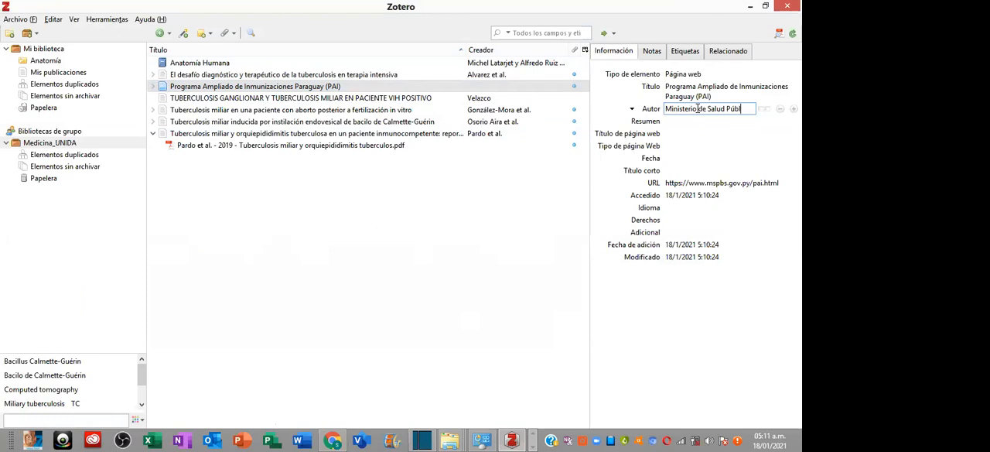
pyautogui.write('y bienes')
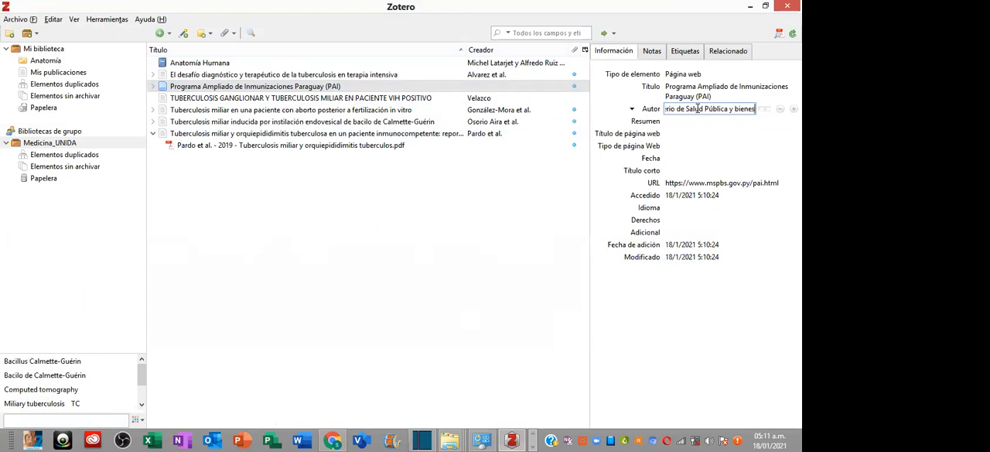
pyautogui.write('tar Social')
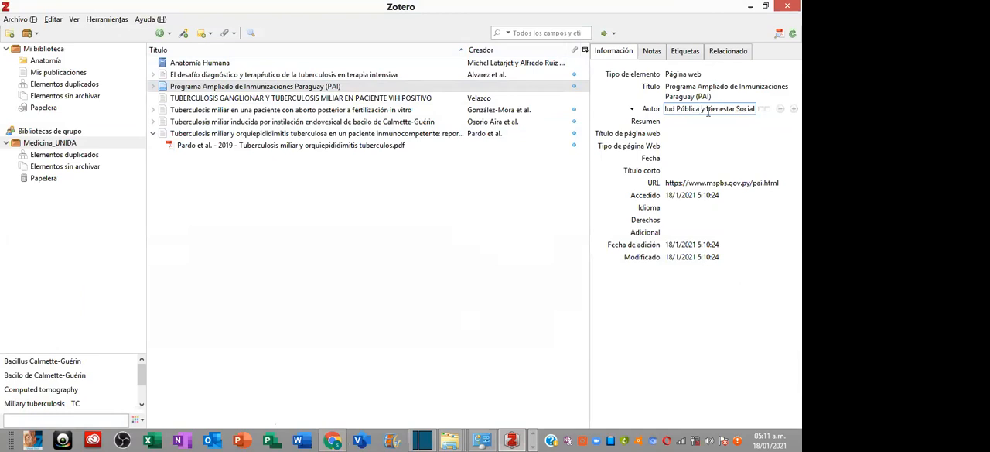
pyautogui.click(708, 110)
pyautogui.press('BackSpace')
pyautogui.write('B')
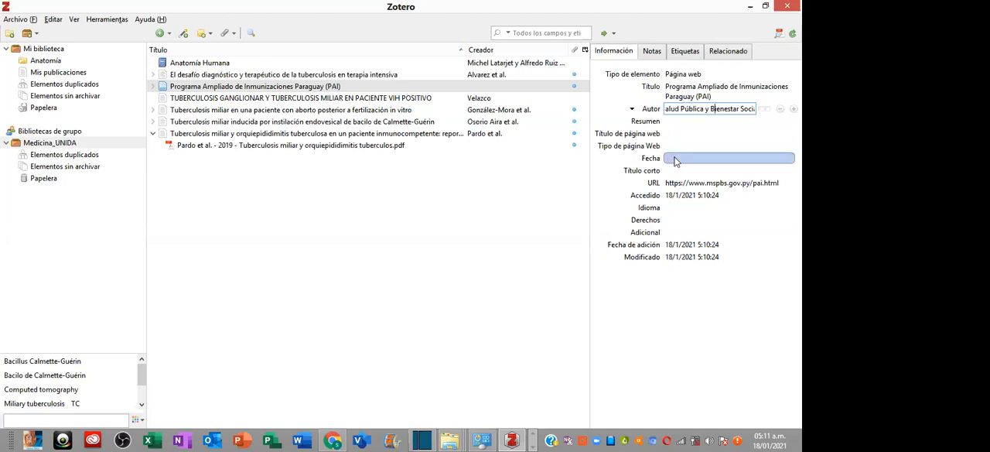
# - Look up the year in the ministry page's footer in Chrome, and set the Zotero entry's date to 2019
pyautogui.click(342, 439)
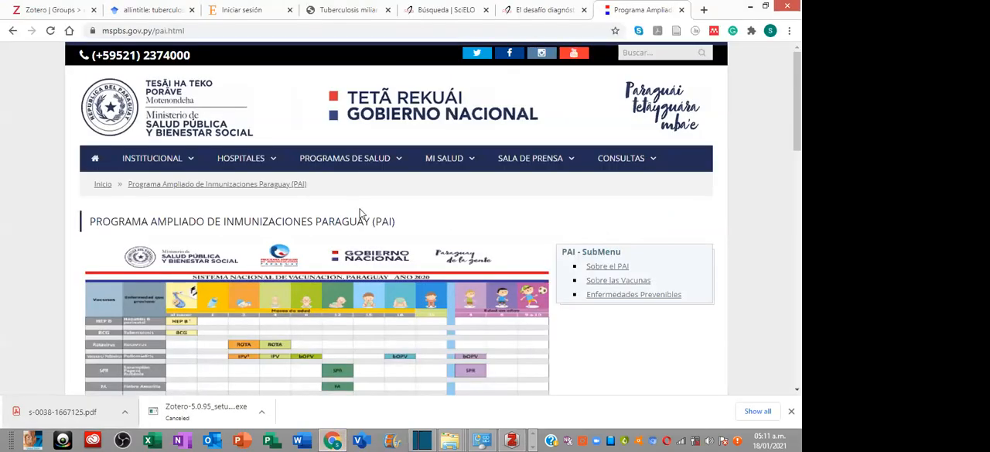
pyautogui.scroll(-5, 361, 212)
pyautogui.scroll(-5, 454, 251)
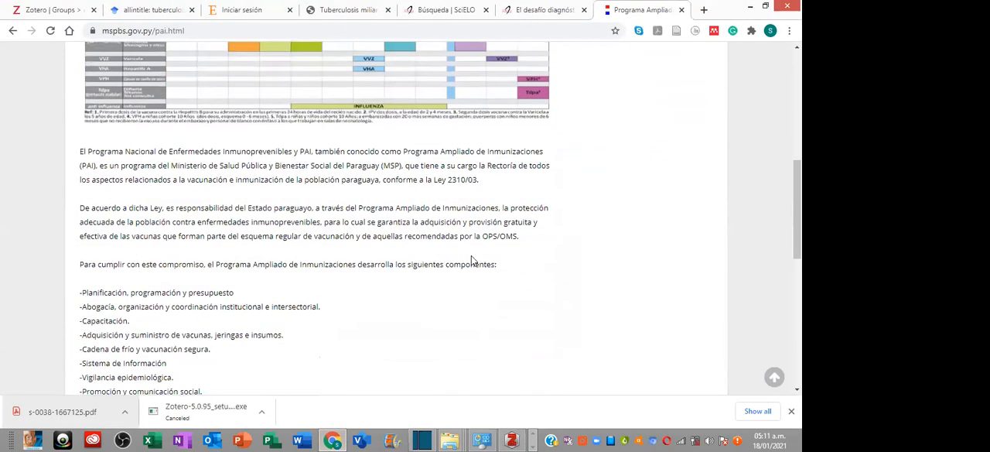
pyautogui.click(791, 410)
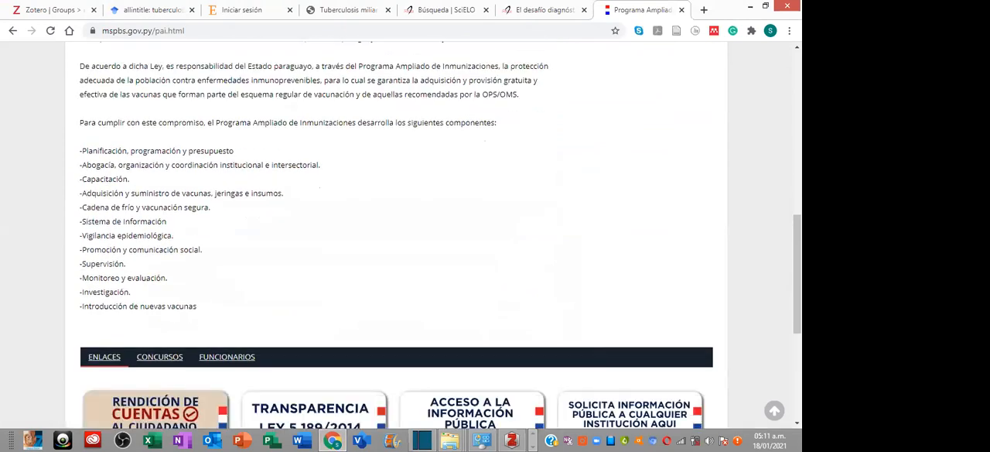
pyautogui.scroll(-3, 426, 245)
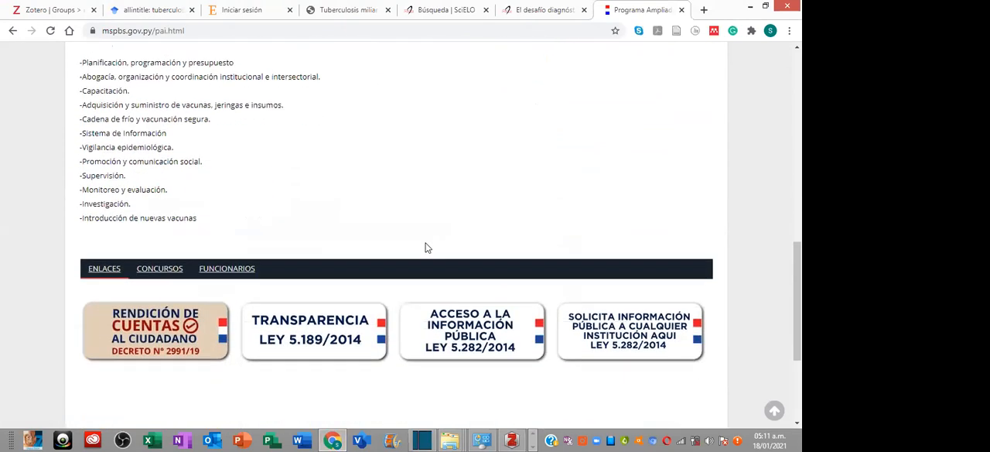
pyautogui.scroll(-1, 426, 248)
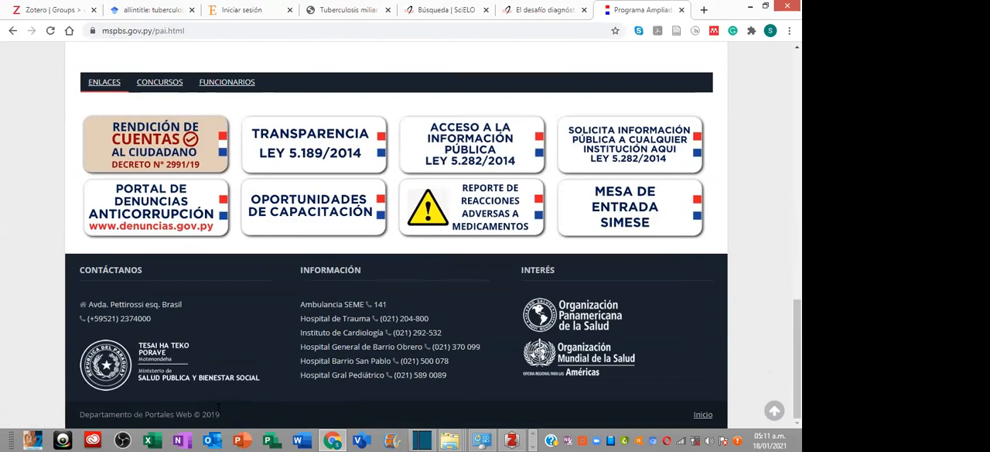
pyautogui.click(511, 439)
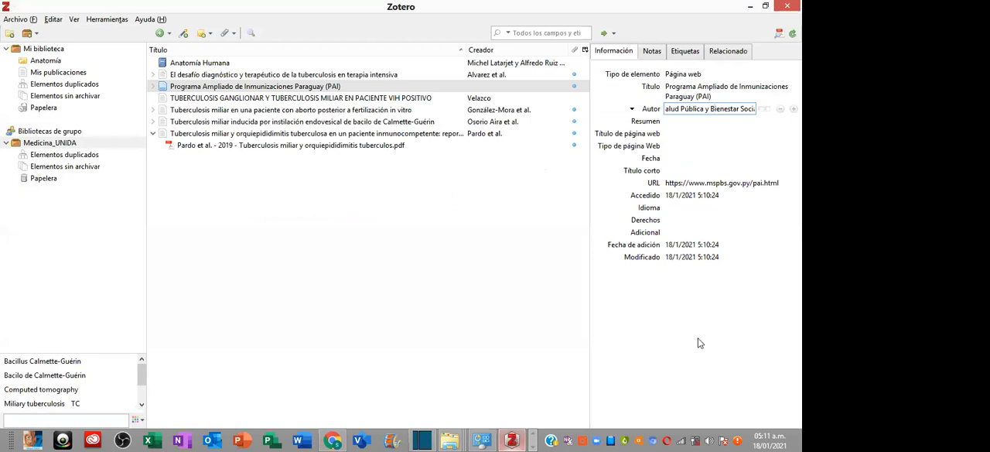
pyautogui.click(676, 159)
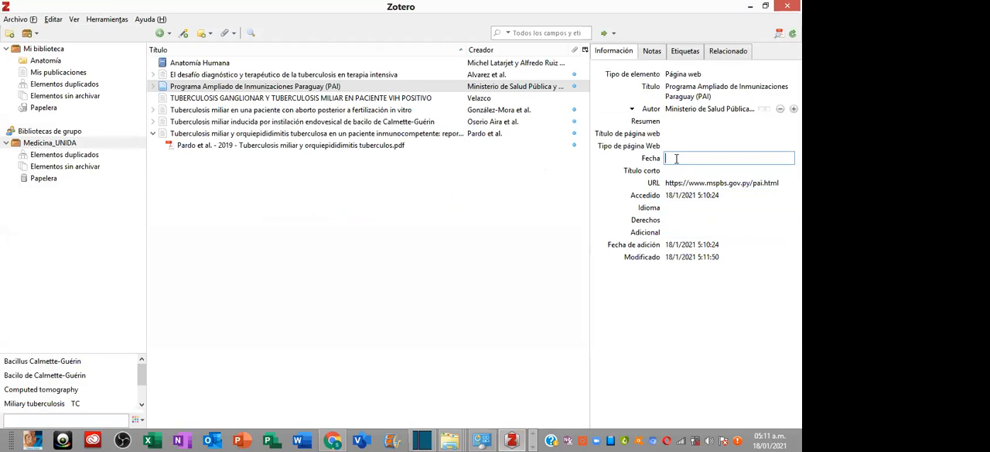
pyautogui.write('2019')
# - Set the language of the Programa Ampliado de Inmunizaciones entry to Español
pyautogui.click(678, 208)
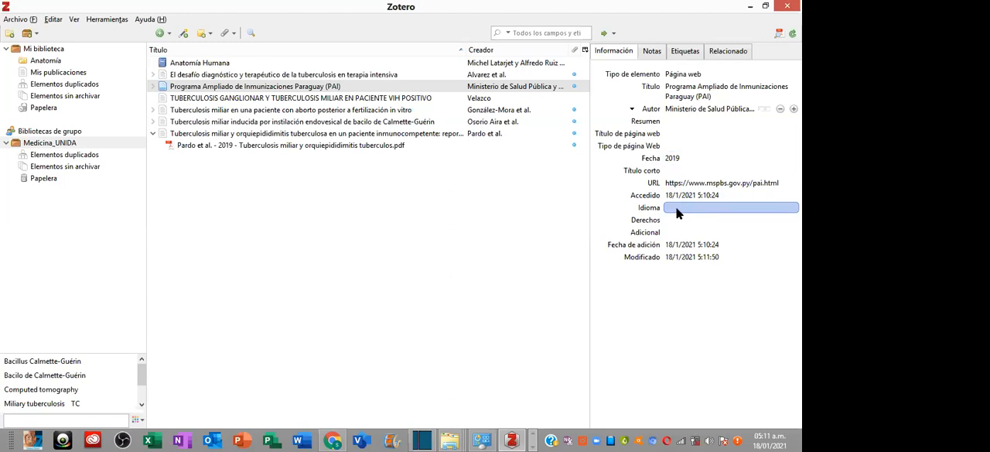
pyautogui.write('es')
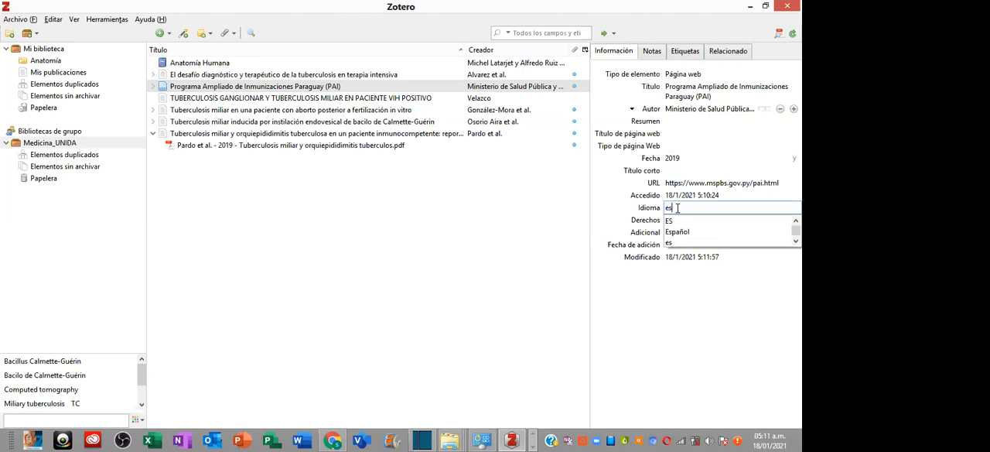
pyautogui.write('pa')
pyautogui.click(676, 221)
pyautogui.click(502, 230)
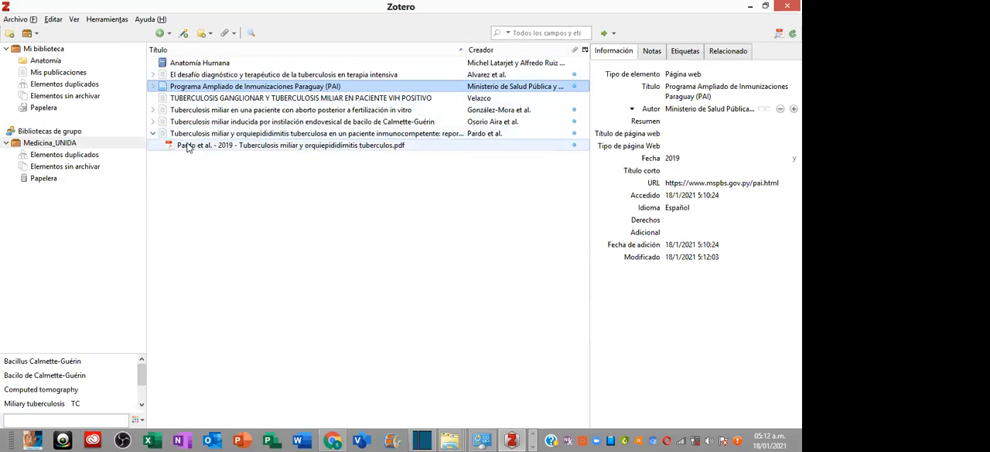
# - Compare the details of the "Tuberculosis ganglionar" article with those of the article on tuberculosis induced by bacilo de Calmette-Guérin
pyautogui.click(167, 99)
pyautogui.click(154, 122)
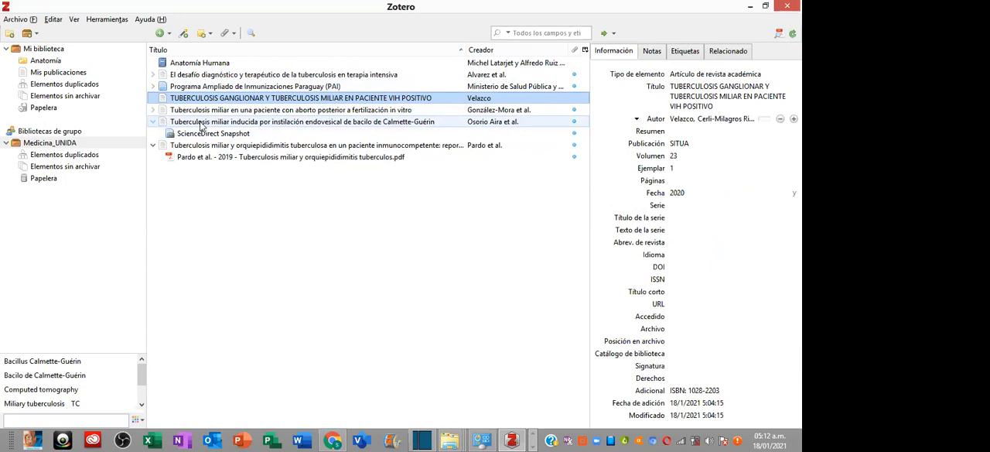
pyautogui.click(201, 124)
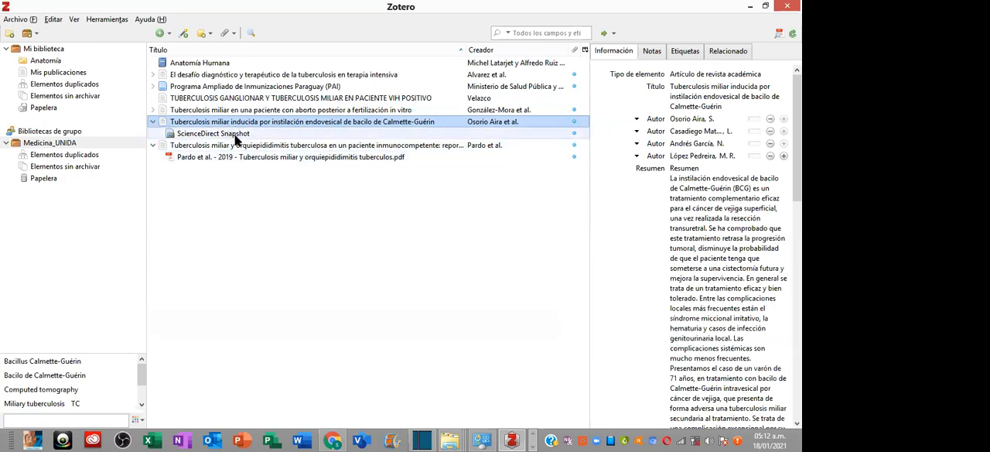
pyautogui.click(198, 97)
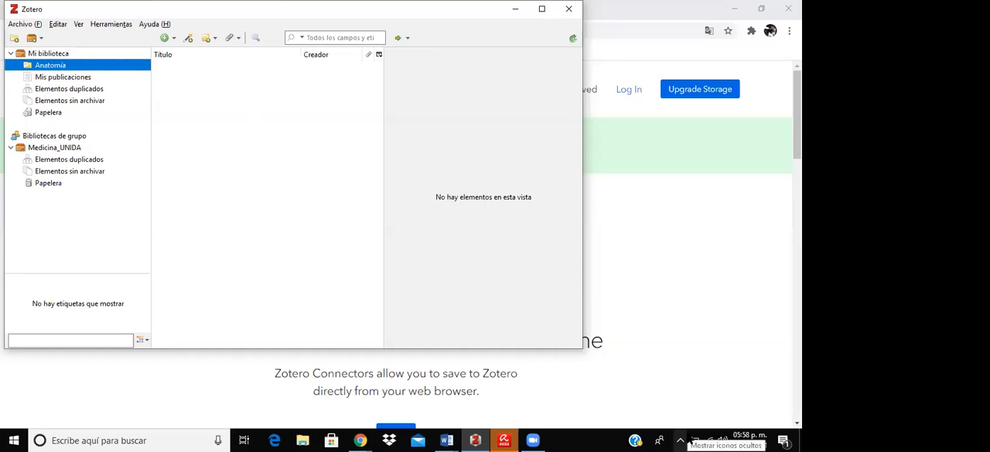
# - View the Anatomía collection and the contents of the Medicina_UNIDA group library
pyautogui.click(201, 104)
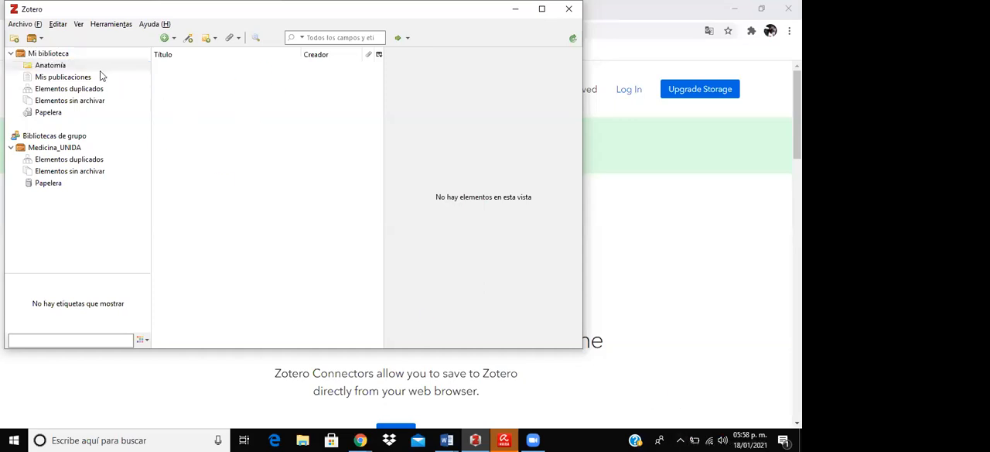
pyautogui.click(68, 68)
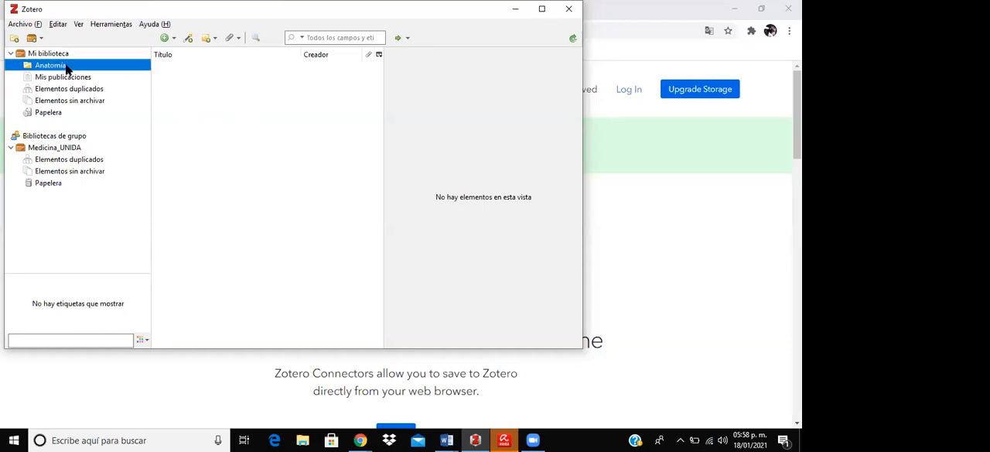
pyautogui.click(73, 148)
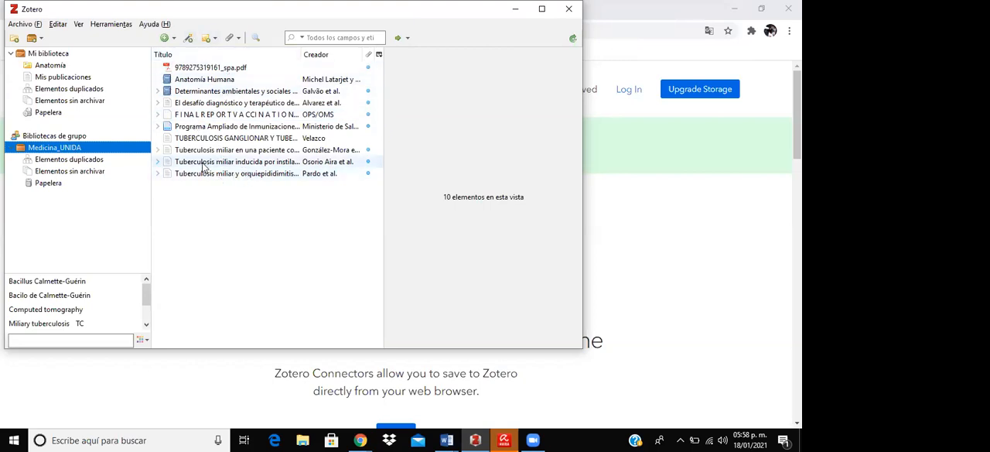
# - Review the details of the Anatomía Humana, El desafío diagnóstico, Final Report Vaccination Week and Programa Ampliado de Inmunizaciones entries
pyautogui.click(196, 67)
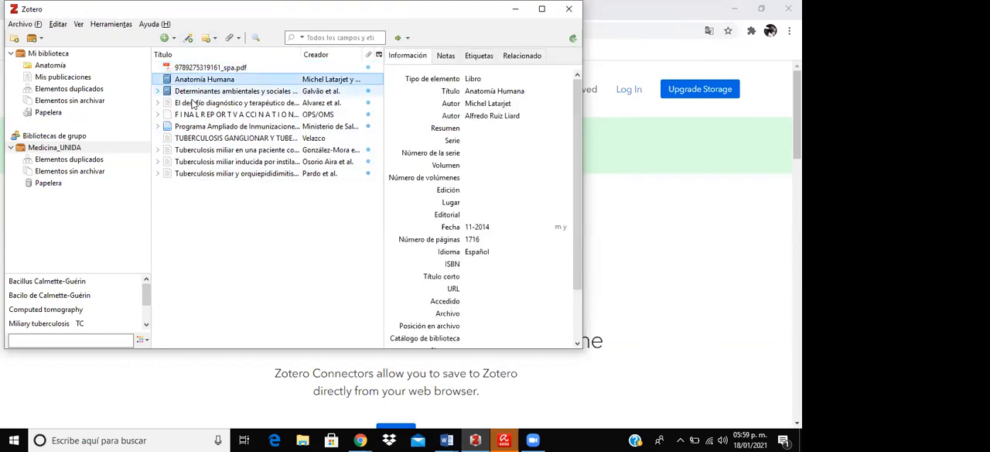
pyautogui.click(194, 103)
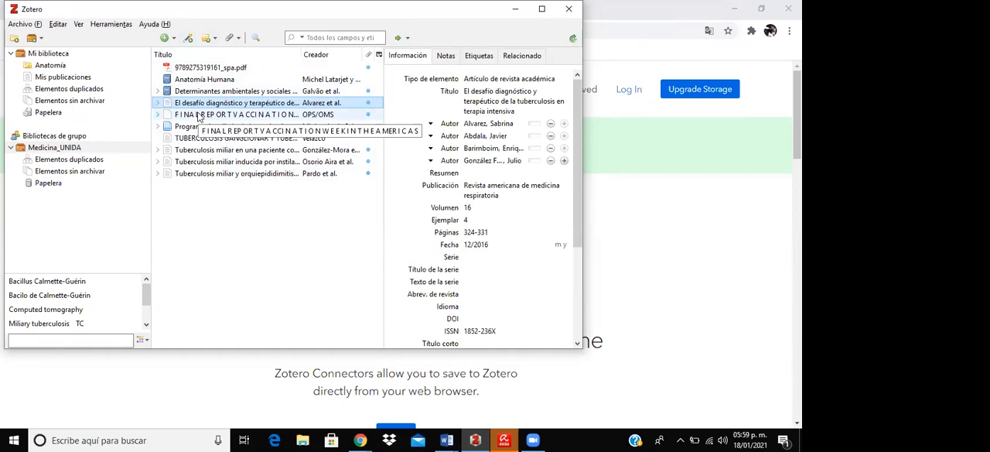
pyautogui.click(199, 114)
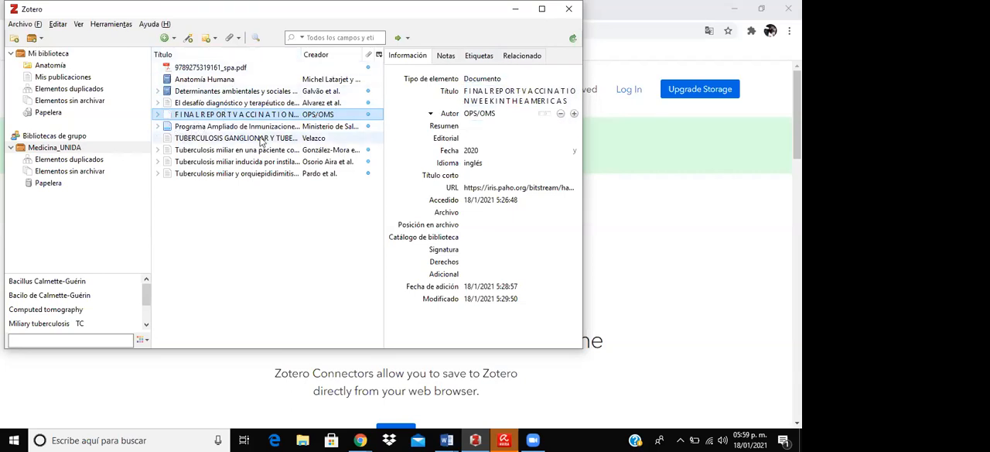
pyautogui.click(208, 127)
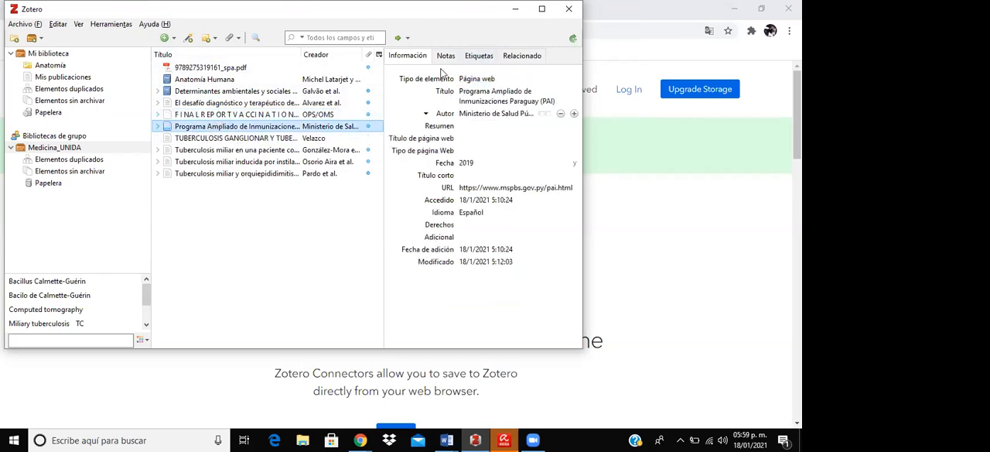
pyautogui.click(495, 100)
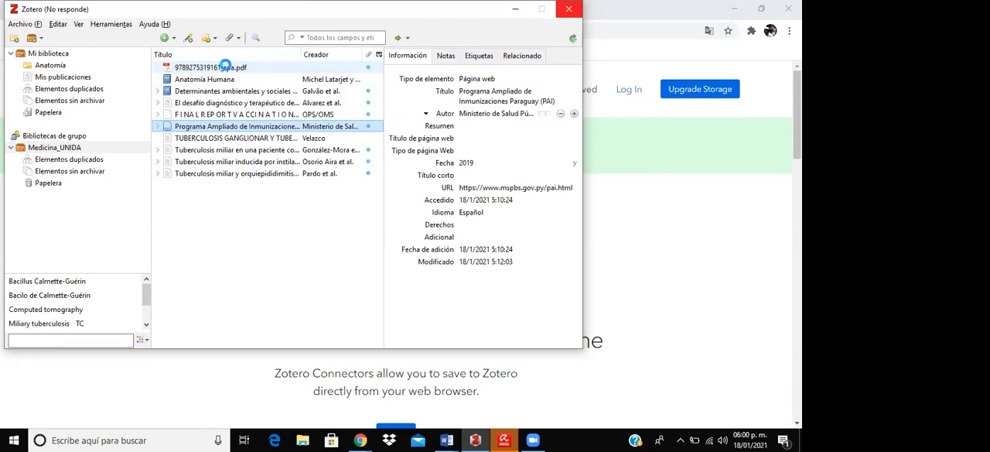
pyautogui.click(226, 67)
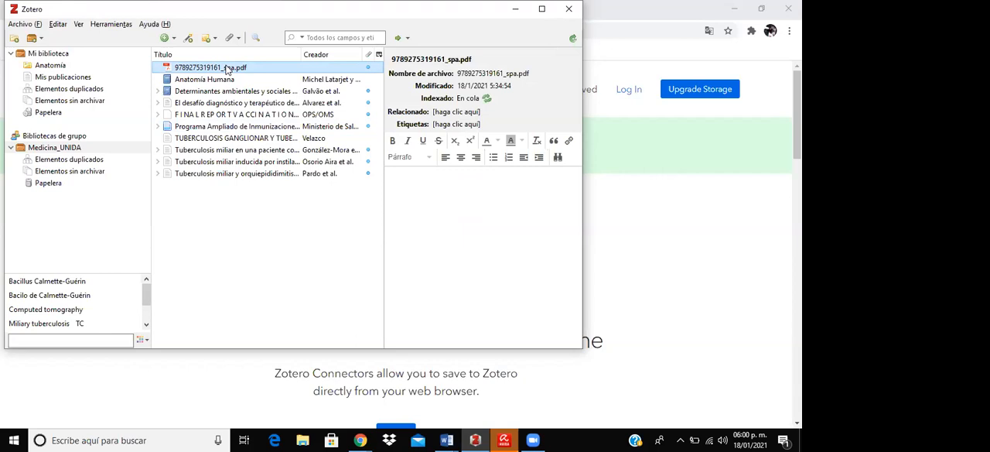
pyautogui.doubleClick(227, 68)
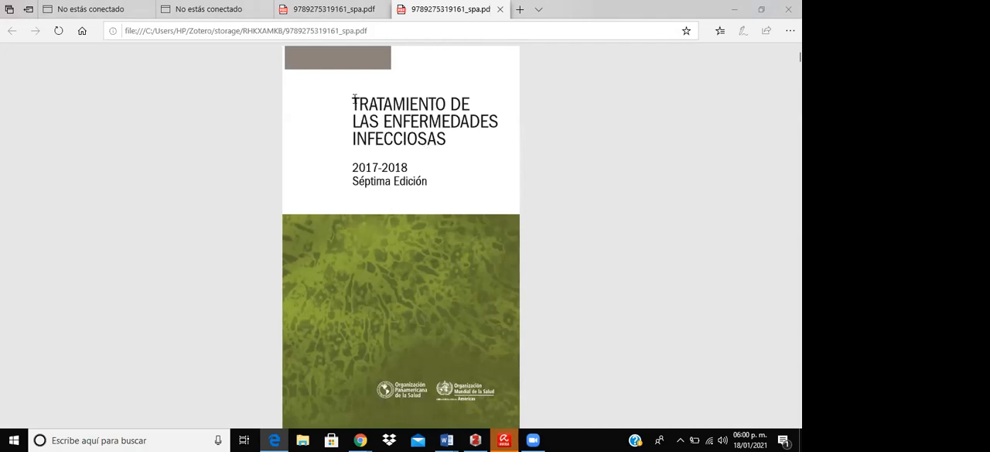
pyautogui.moveTo(353, 99); pyautogui.dragTo(443, 139)
pyautogui.hotkey('ctrl', 'c')
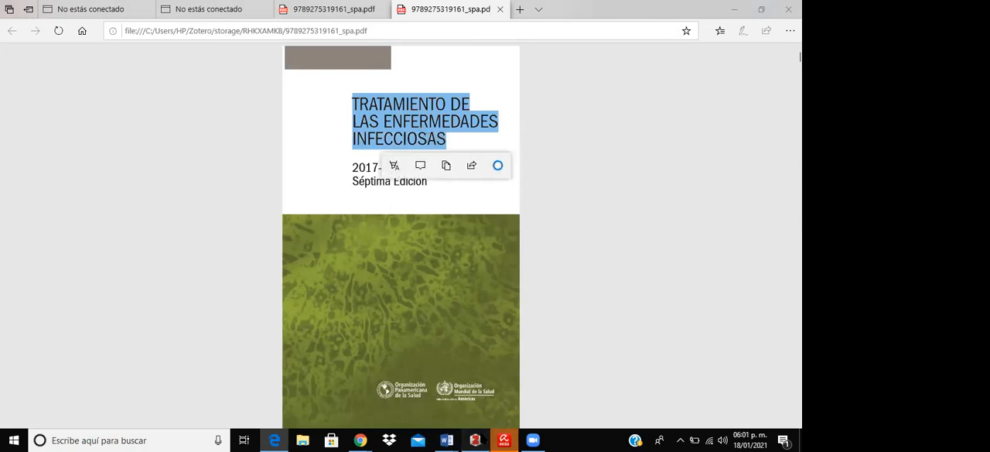
pyautogui.click(477, 439)
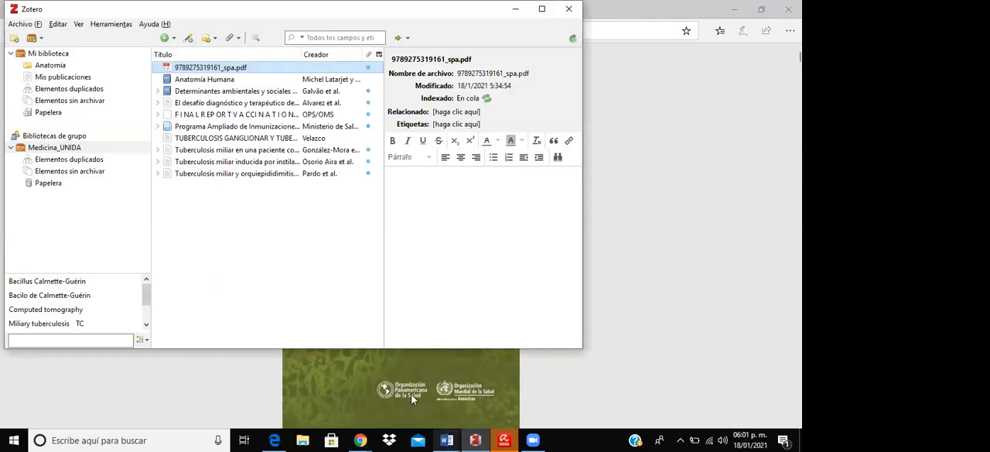
pyautogui.rightClick(272, 72)
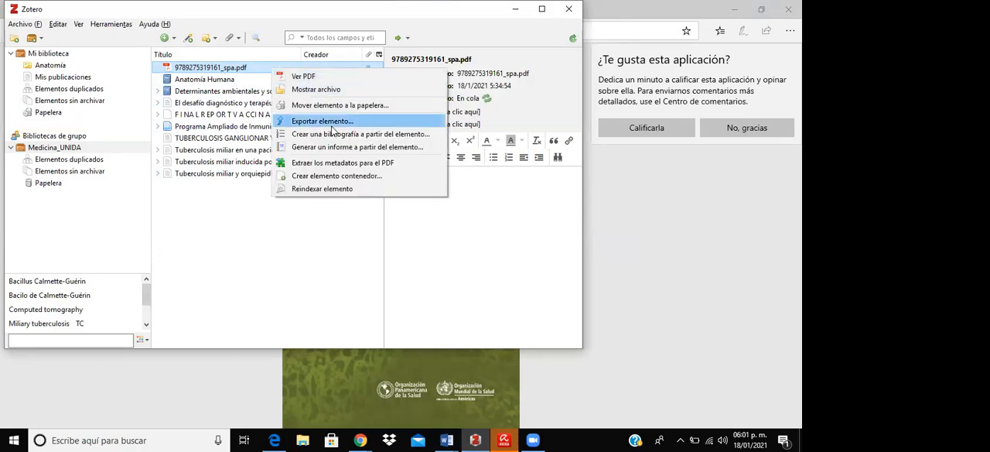
pyautogui.click(342, 176)
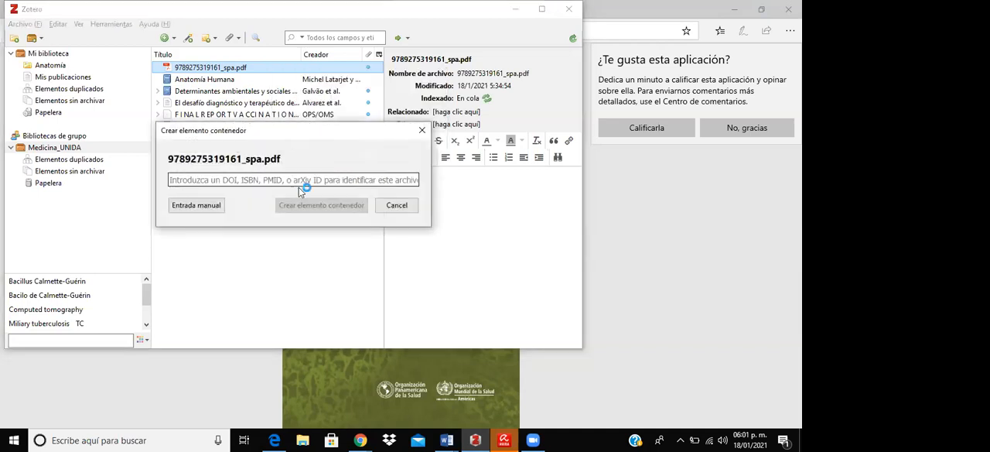
pyautogui.click(195, 205)
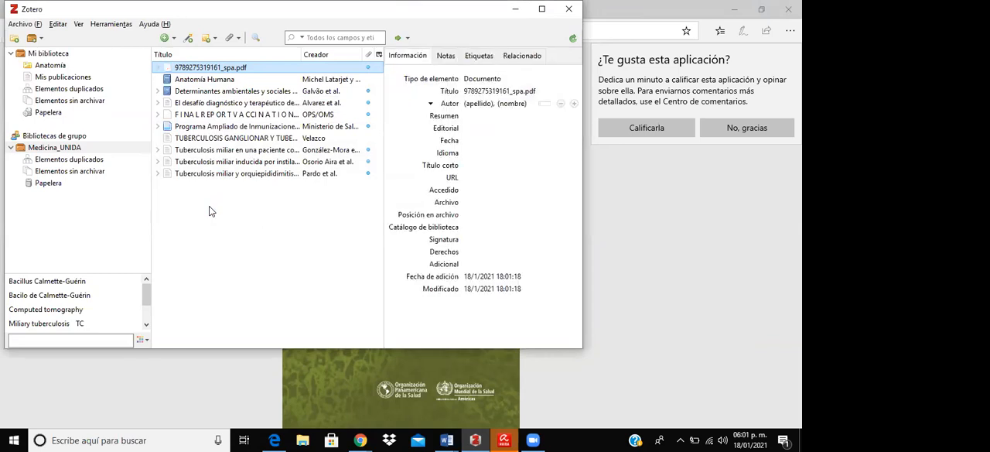
# - Set the new item's type to Libro and replace its title with the copied "TRATAMIENTO DE LAS ENFERMEDADES INFECCIOSAS"
pyautogui.click(490, 79)
pyautogui.click(490, 80)
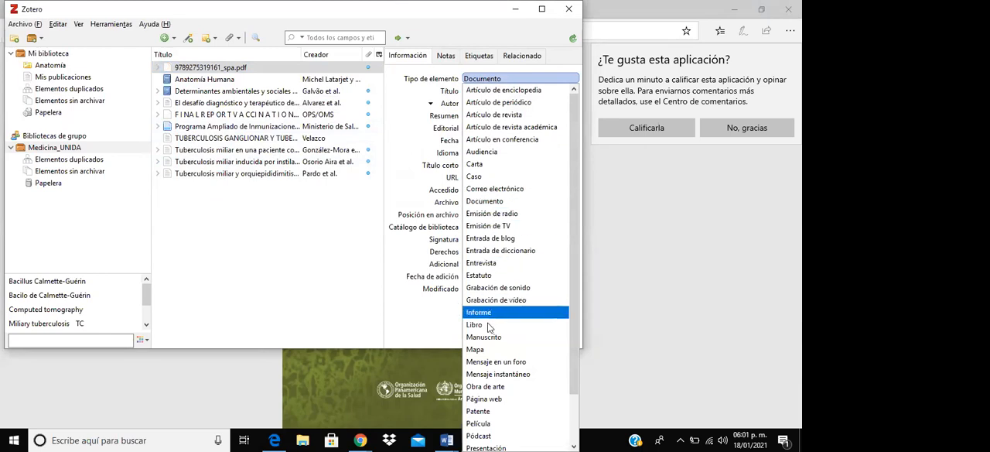
pyautogui.click(483, 328)
pyautogui.click(485, 93)
pyautogui.click(486, 92)
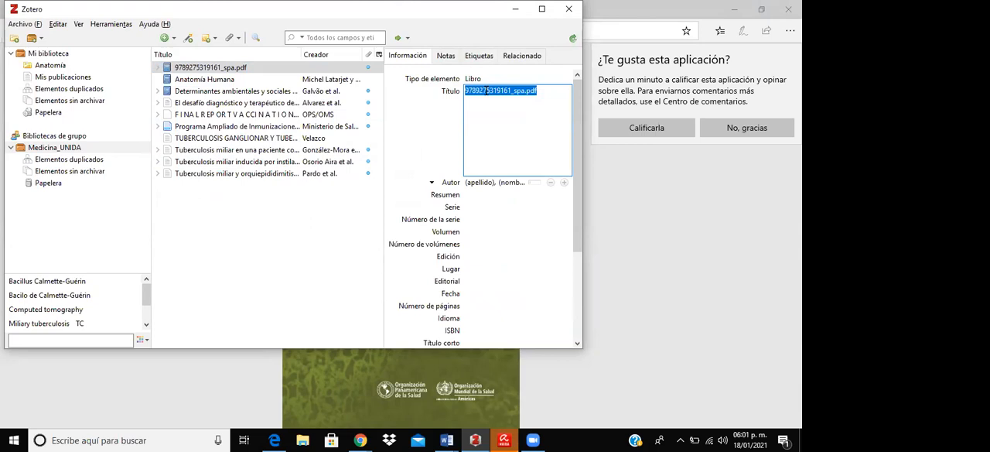
pyautogui.hotkey('ctrl', 'v')
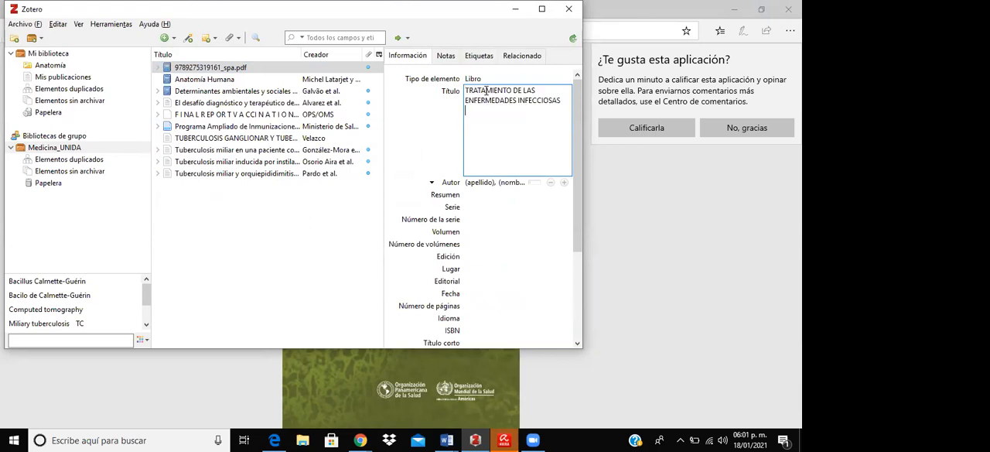
# - Enter the book's author with OPS as the surname and OMS as the first name
pyautogui.click(489, 183)
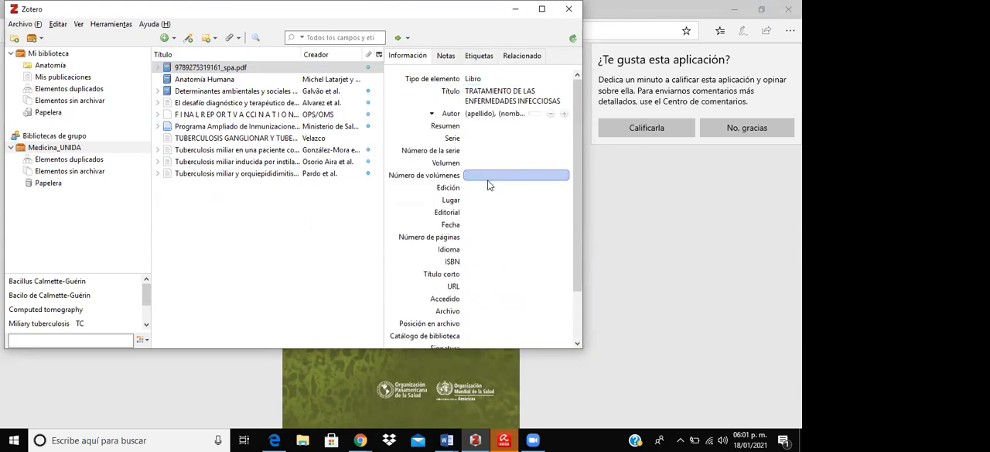
pyautogui.press('Tab')
pyautogui.write('O')
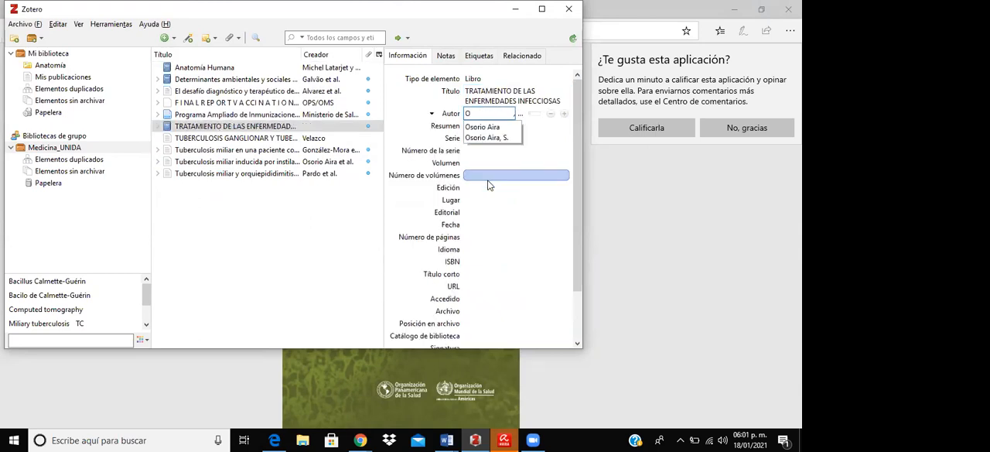
pyautogui.write('PS')
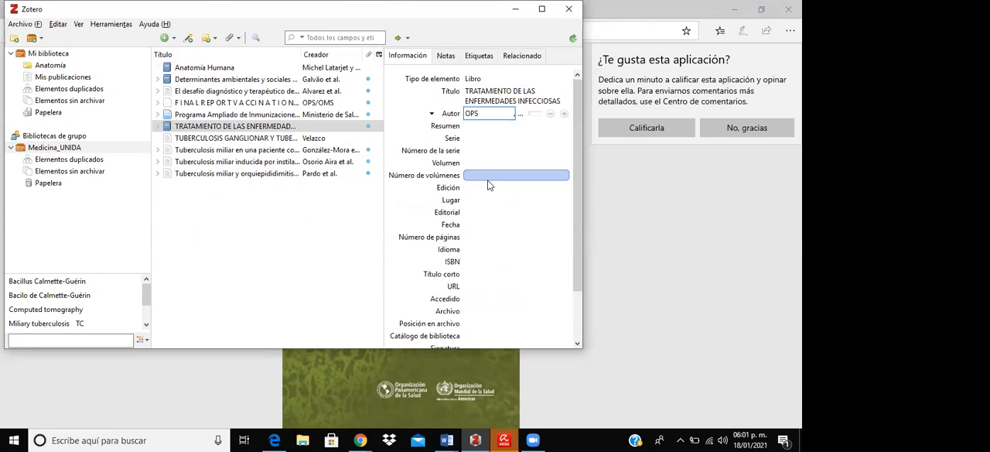
pyautogui.click(520, 114)
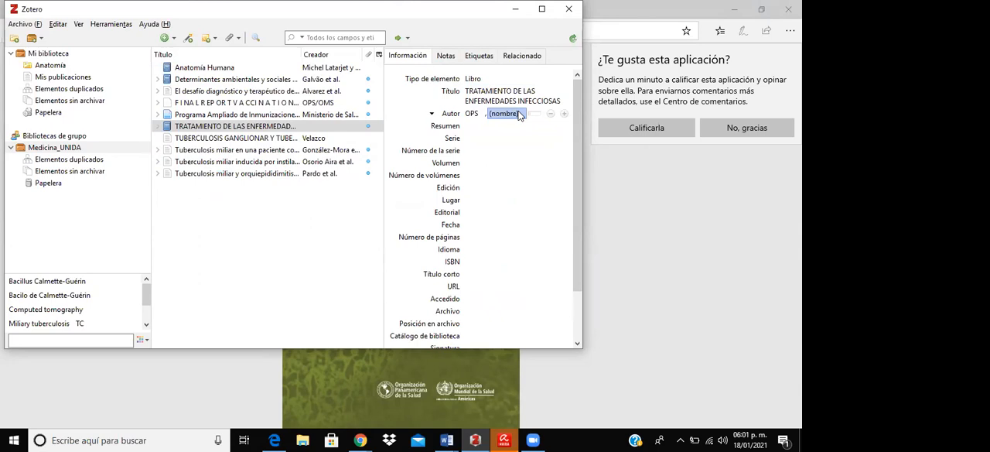
pyautogui.click(519, 113)
pyautogui.write('OMS')
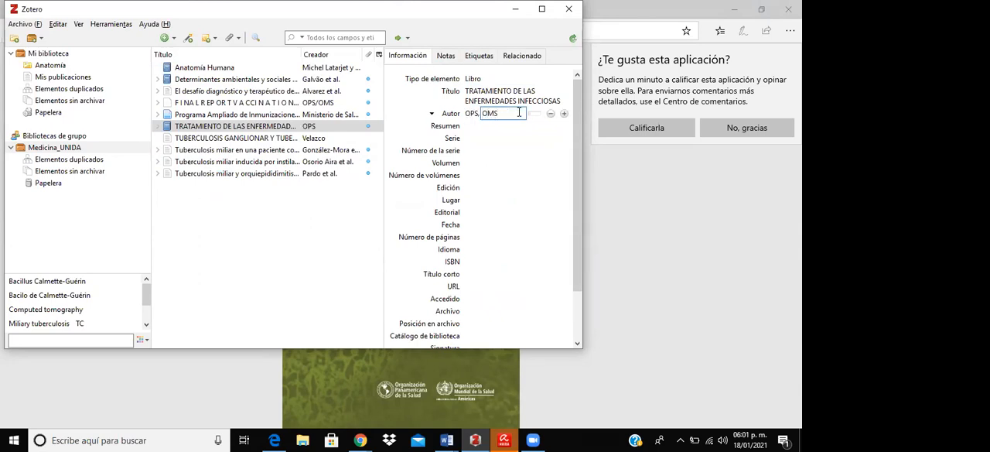
pyautogui.click(501, 150)
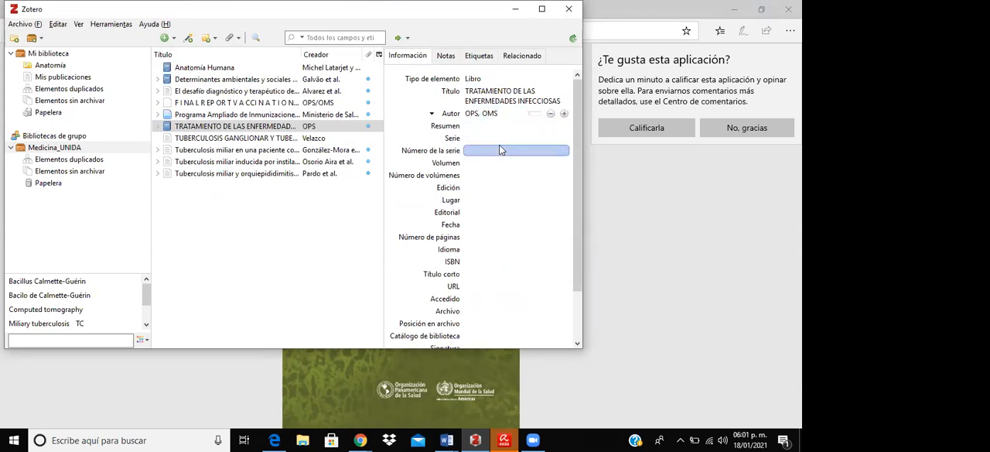
# - Check the PDF cover, and enter 2017-2018 as the book's date and 7a as its edition in Zotero
pyautogui.click(428, 350)
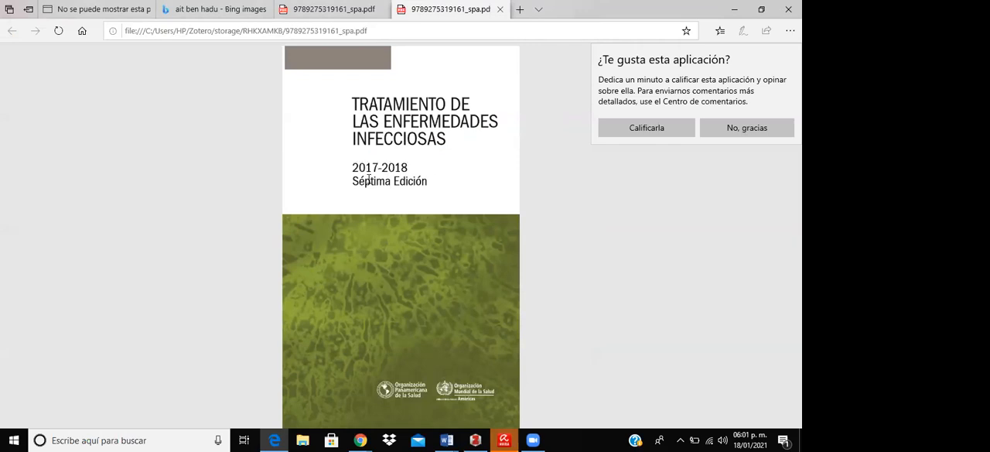
pyautogui.click(475, 440)
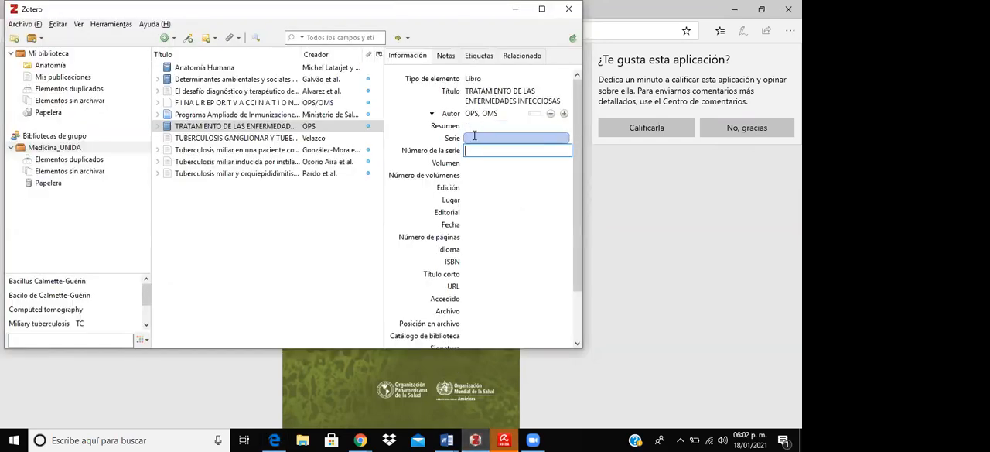
pyautogui.click(481, 224)
pyautogui.write('2')
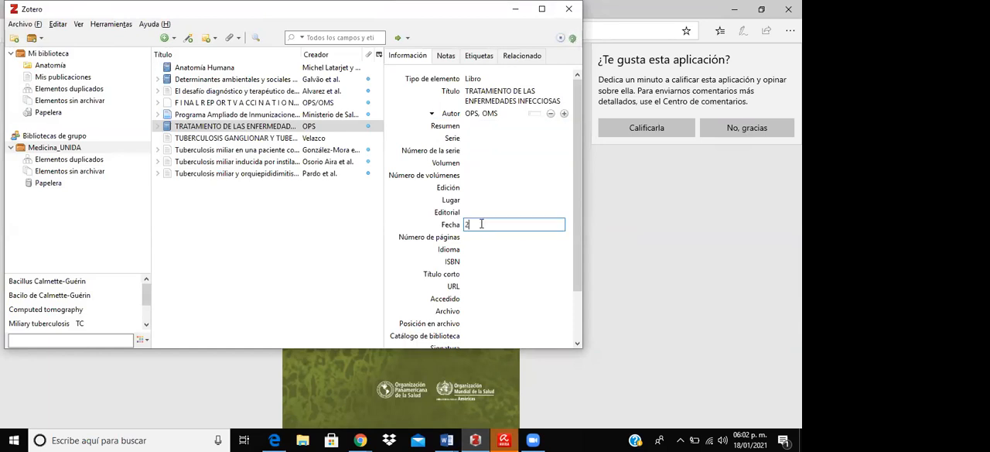
pyautogui.write('017-2018')
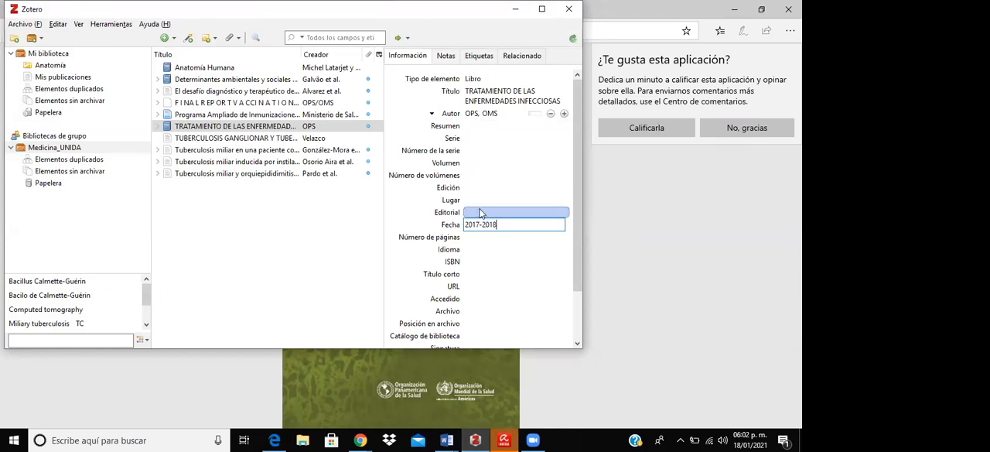
pyautogui.click(487, 188)
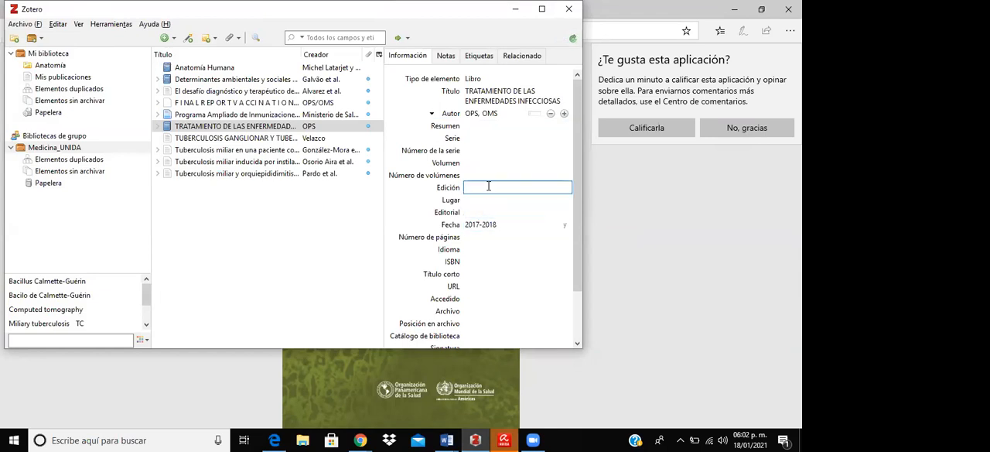
pyautogui.write('7a')
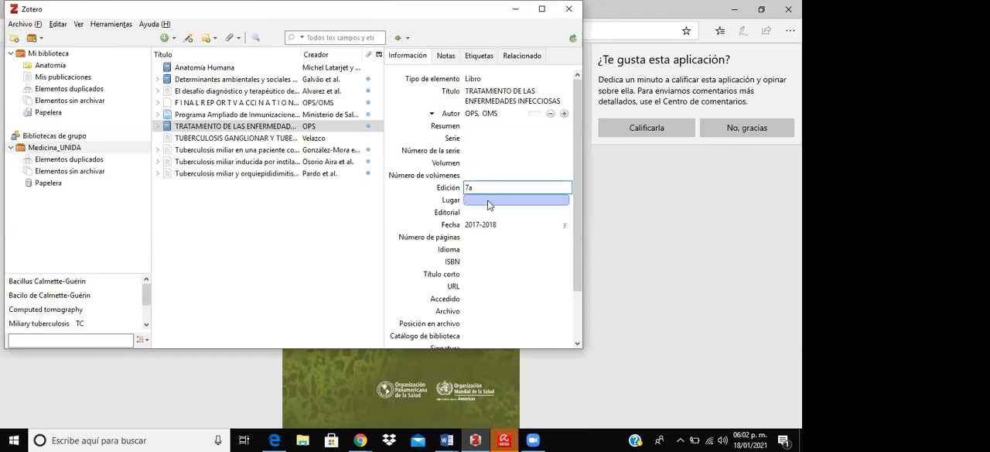
# - Look up the publisher's location in the PDF and enter "Estados Unidos de América" as the book's place in Zotero
pyautogui.click(488, 199)
pyautogui.click(465, 383)
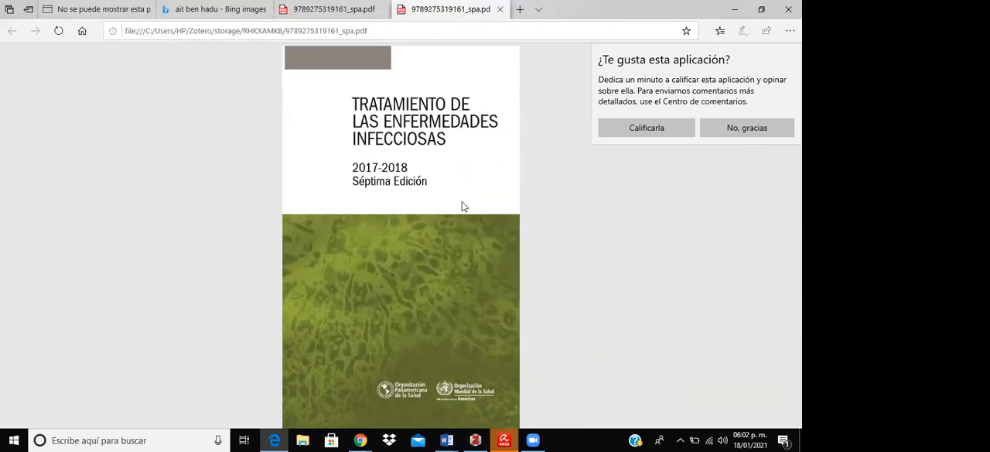
pyautogui.scroll(-5, 460, 216)
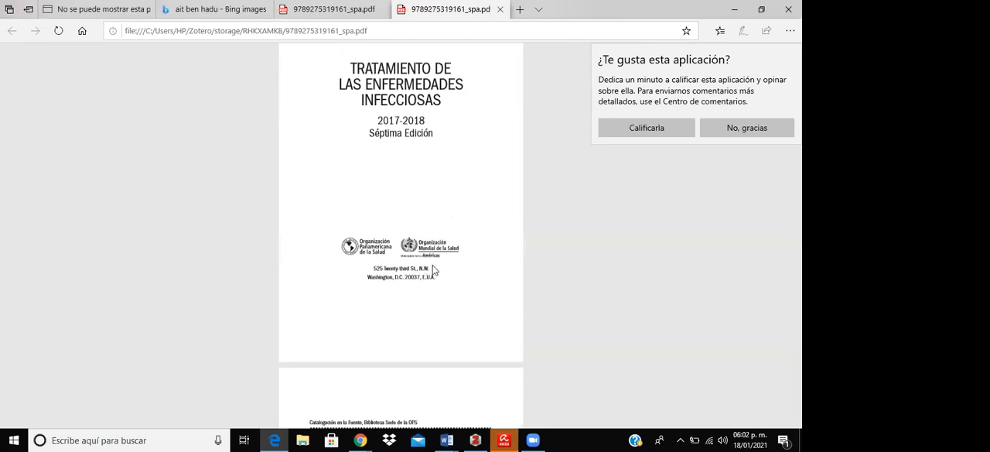
pyautogui.click(477, 439)
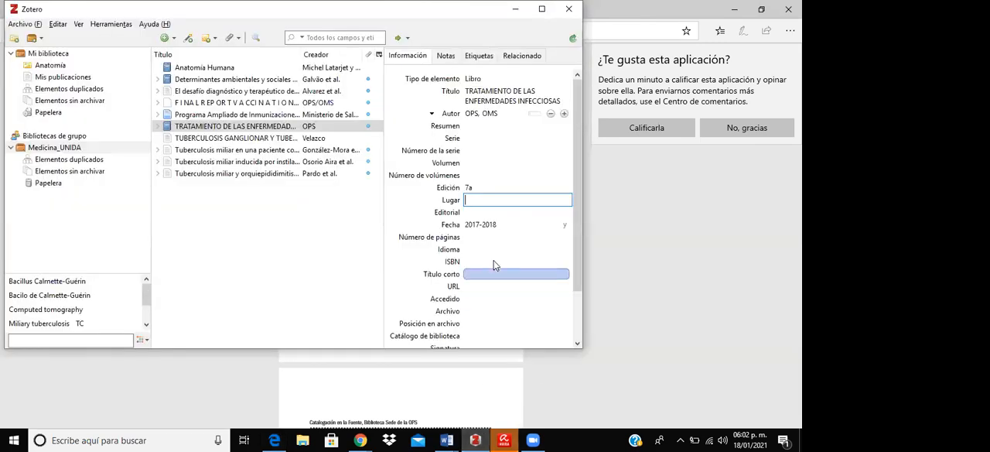
pyautogui.write('Esta')
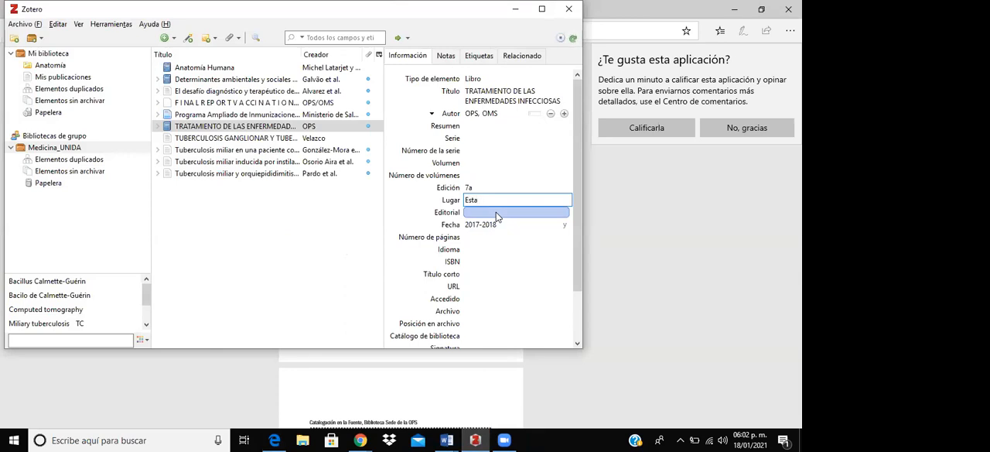
pyautogui.write('dos Unidos de America')
# - Set the book's language to Español
pyautogui.click(503, 249)
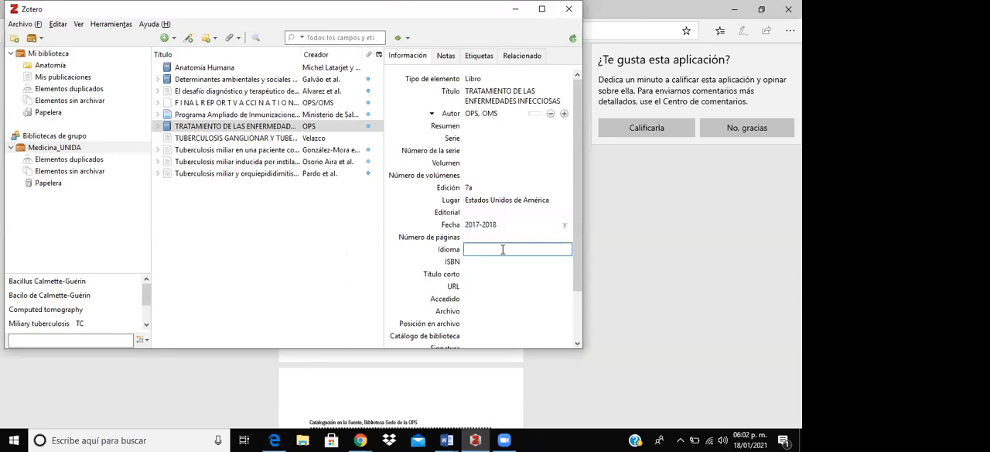
pyautogui.write('espa')
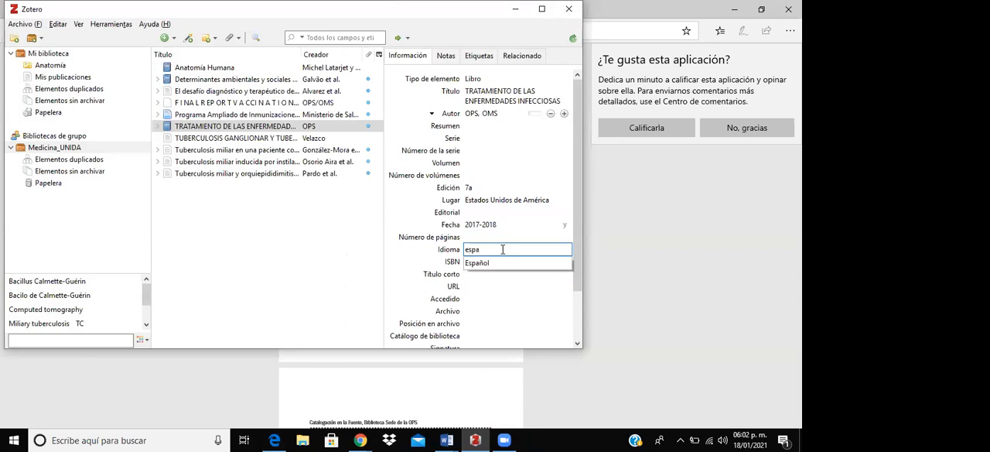
pyautogui.click(491, 264)
pyautogui.click(499, 386)
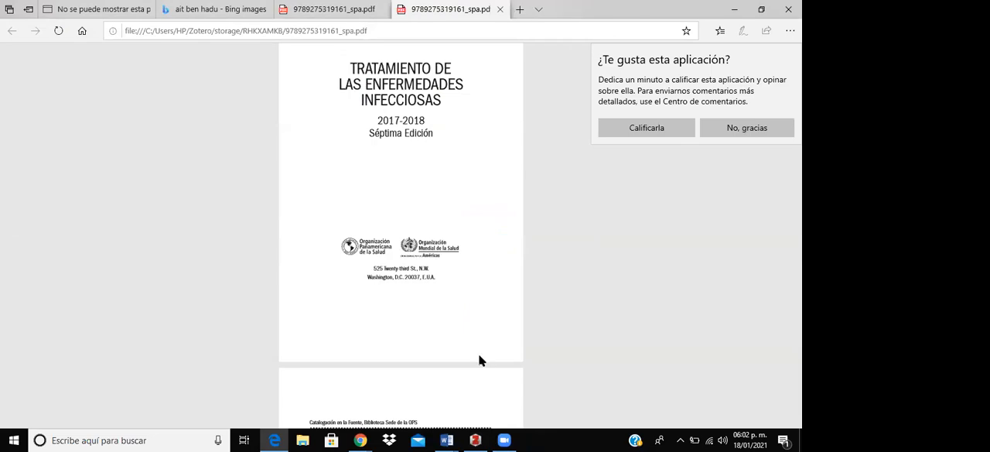
pyautogui.scroll(-4, 456, 303)
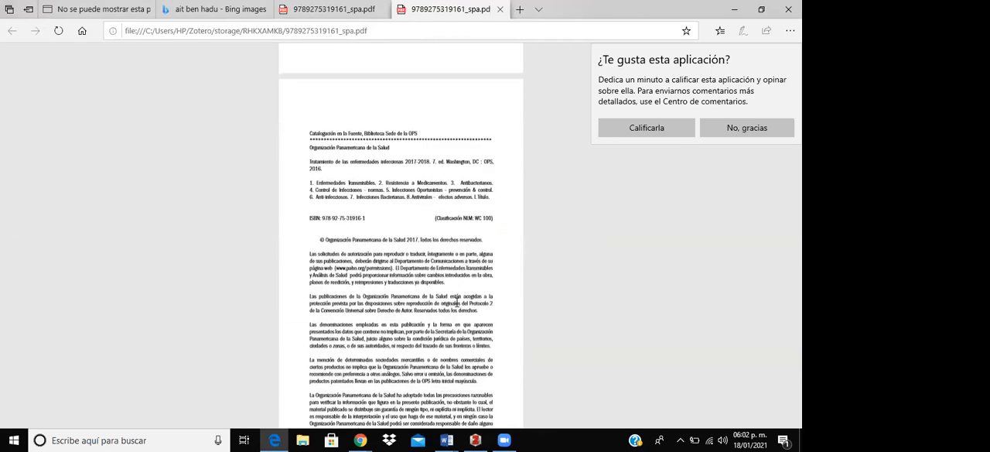
pyautogui.scroll(3, 456, 304)
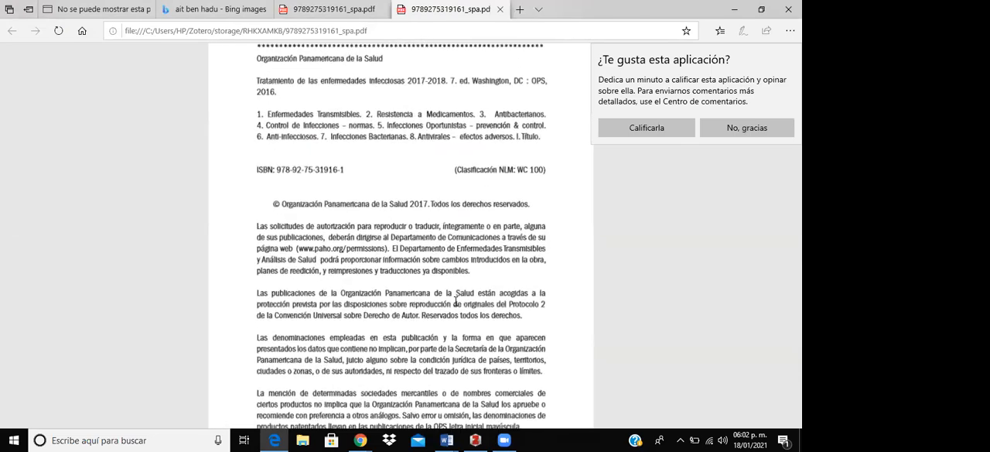
pyautogui.scroll(2, 456, 303)
pyautogui.scroll(3, 451, 300)
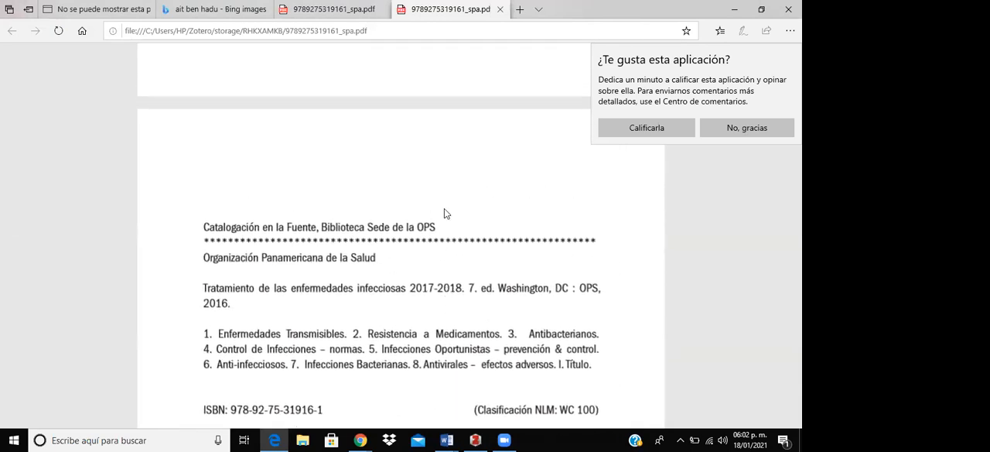
pyautogui.scroll(-3, 413, 290)
pyautogui.scroll(-1, 412, 290)
pyautogui.moveTo(334, 239); pyautogui.dragTo(233, 238)
pyautogui.hotkey('ctrl', 'c')
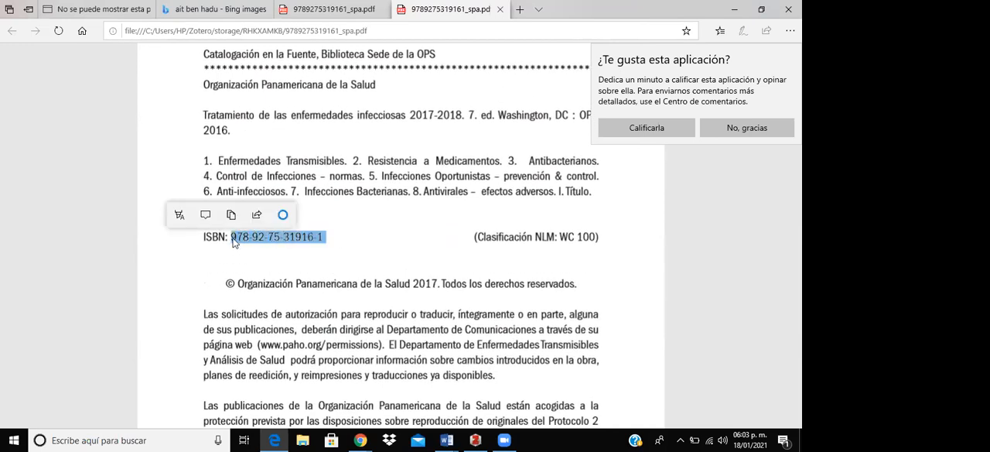
pyautogui.click(474, 439)
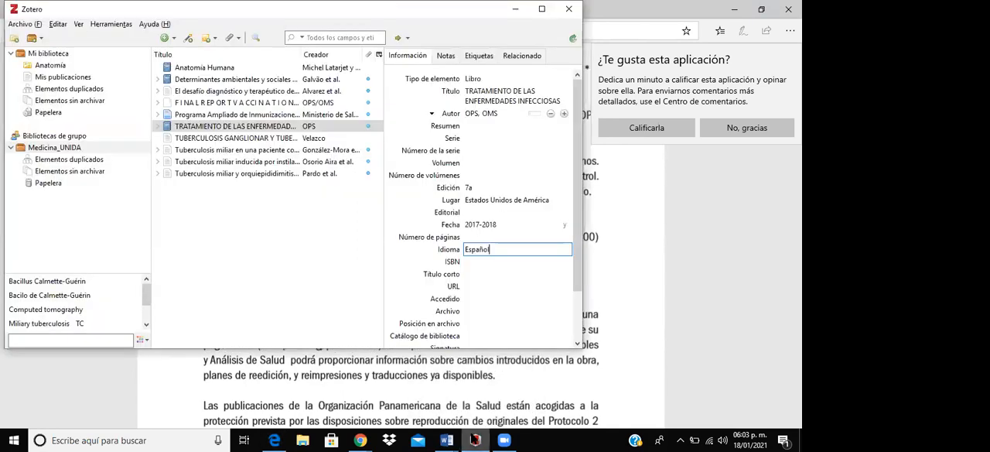
pyautogui.click(478, 263)
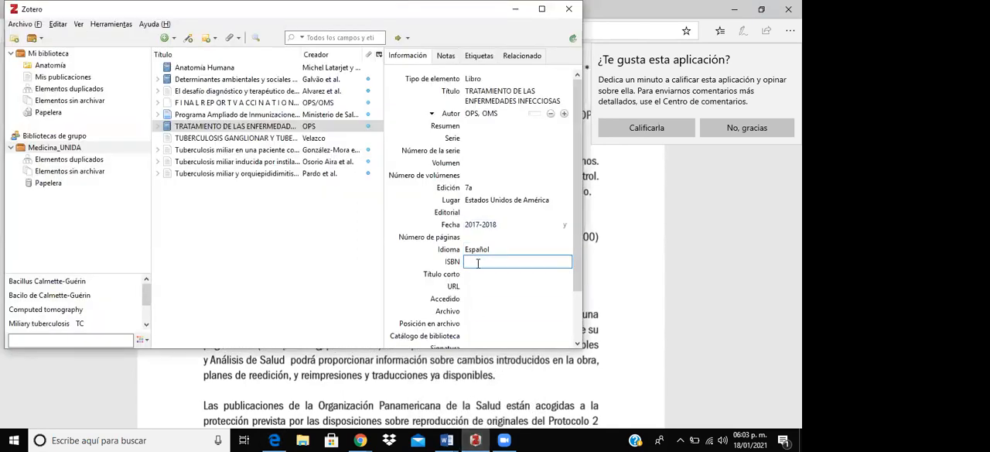
pyautogui.hotkey('ctrl', 'v')
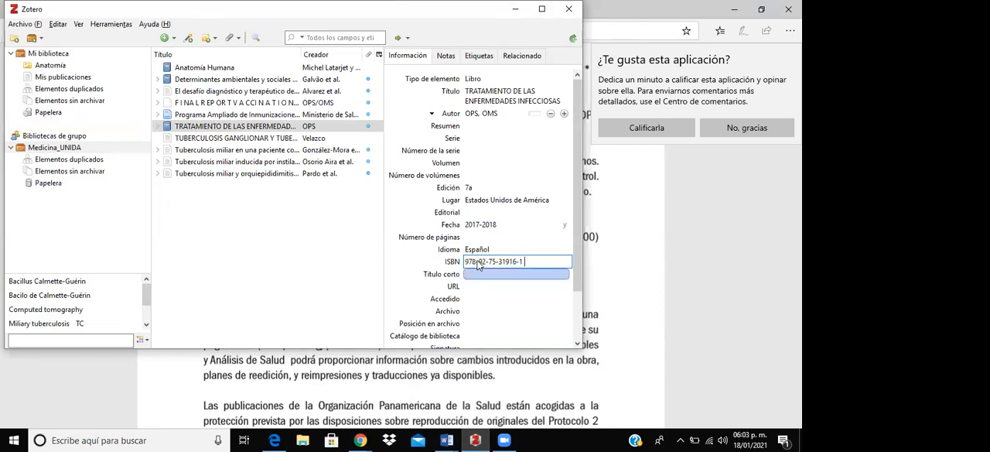
# - Look through the rest of the book's copyright page in the PDF, down to the start of the contents
pyautogui.click(652, 263)
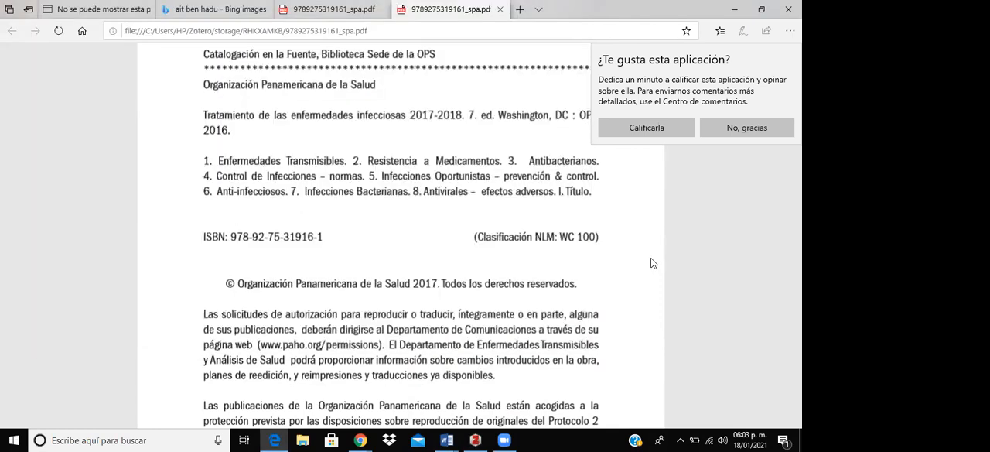
pyautogui.click(384, 28)
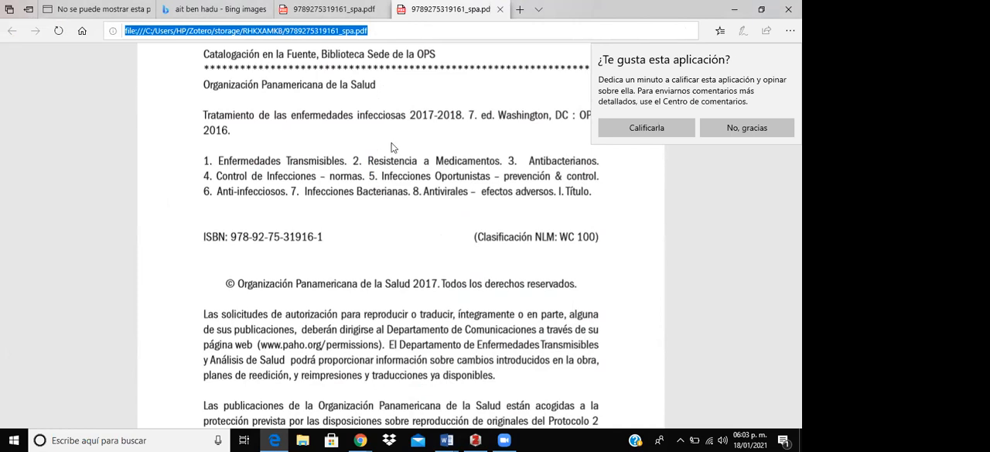
pyautogui.scroll(-2, 395, 147)
pyautogui.scroll(-2, 455, 290)
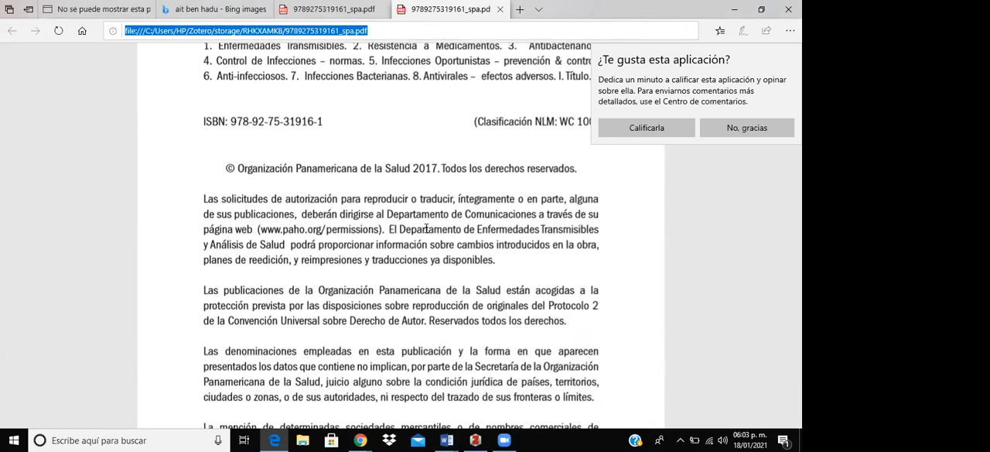
pyautogui.scroll(-2, 424, 228)
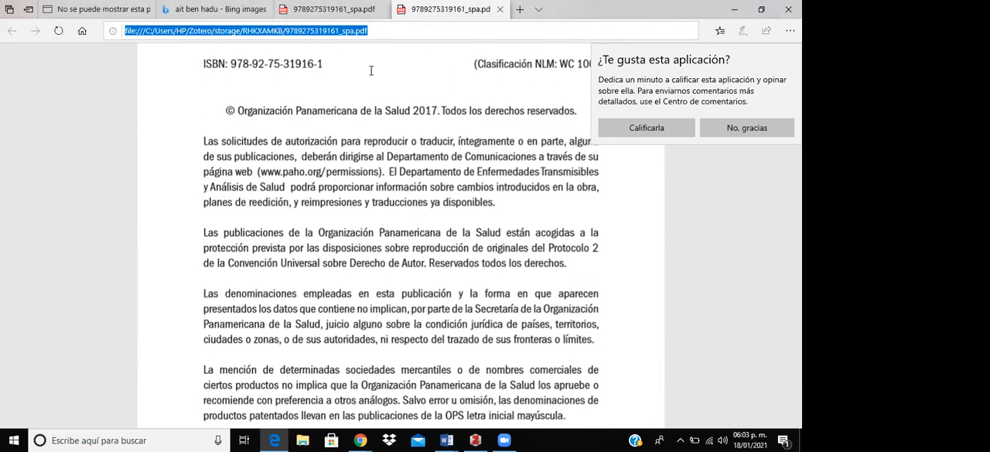
pyautogui.scroll(-3, 371, 158)
pyautogui.scroll(-1, 371, 158)
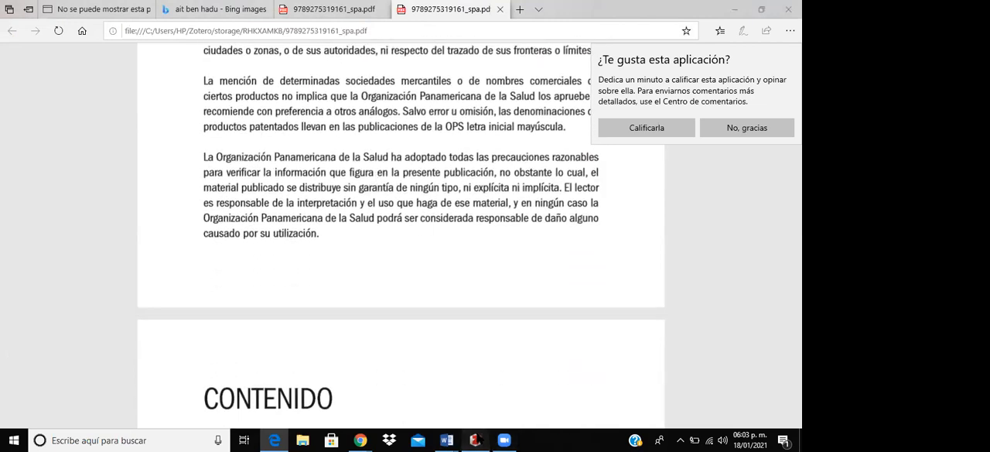
# - Switch to Zotero, disable the LibreOffice and Word for Windows integration extensions in the Add-ons Manager, and restart Zotero
pyautogui.click(475, 439)
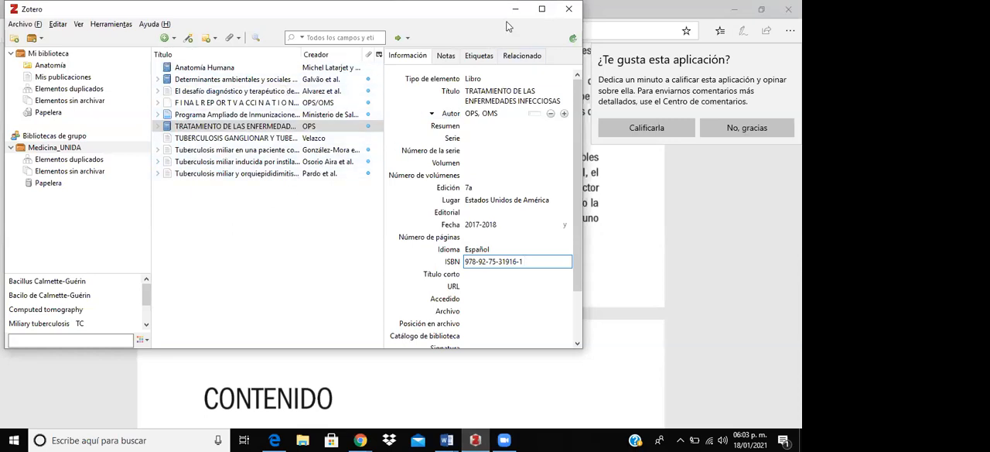
pyautogui.click(108, 23)
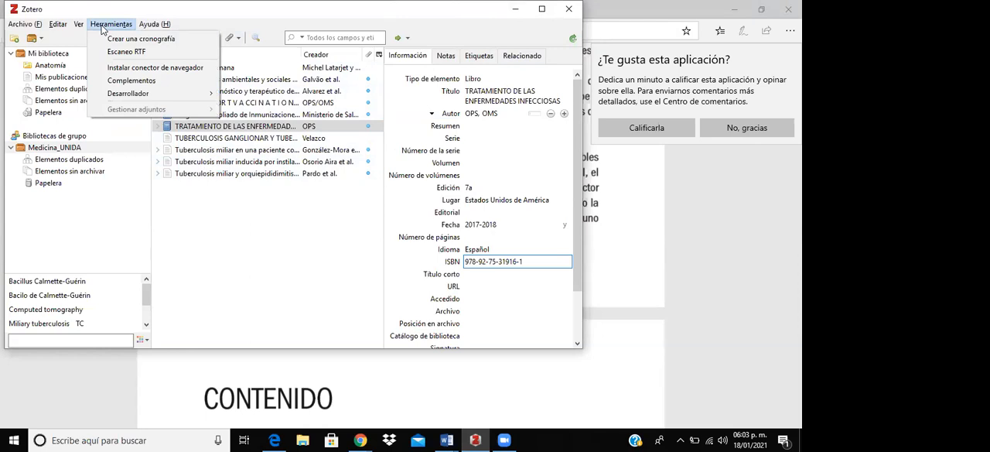
pyautogui.click(111, 80)
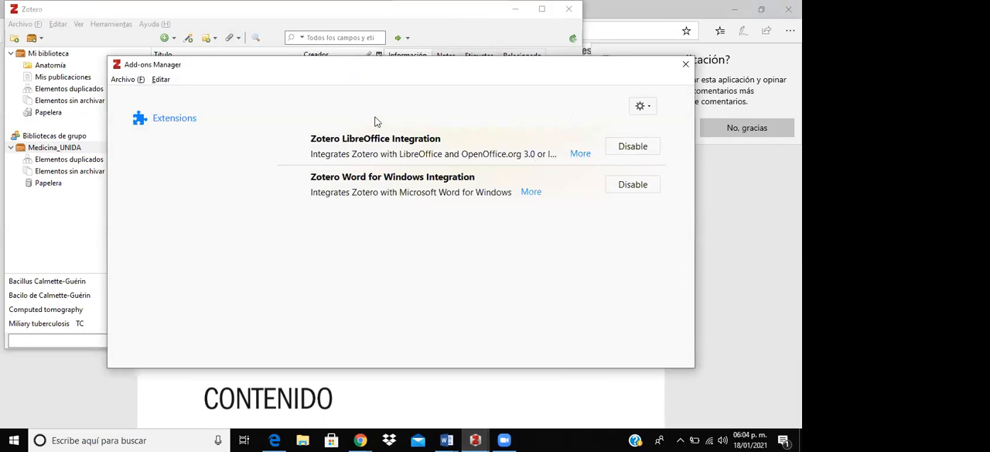
pyautogui.click(641, 150)
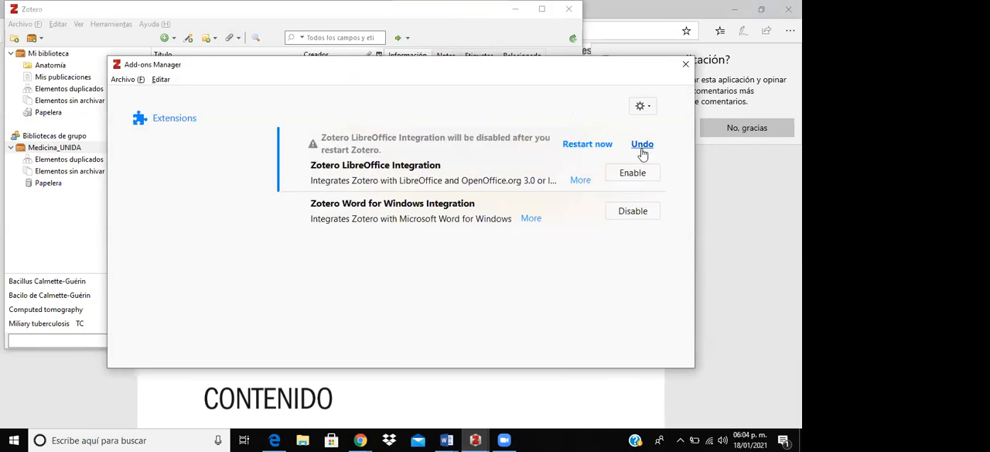
pyautogui.click(638, 212)
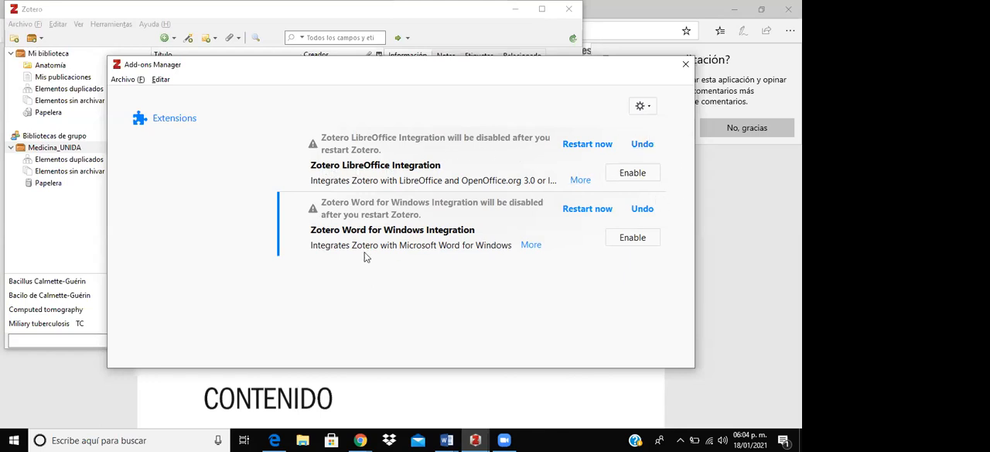
pyautogui.click(586, 147)
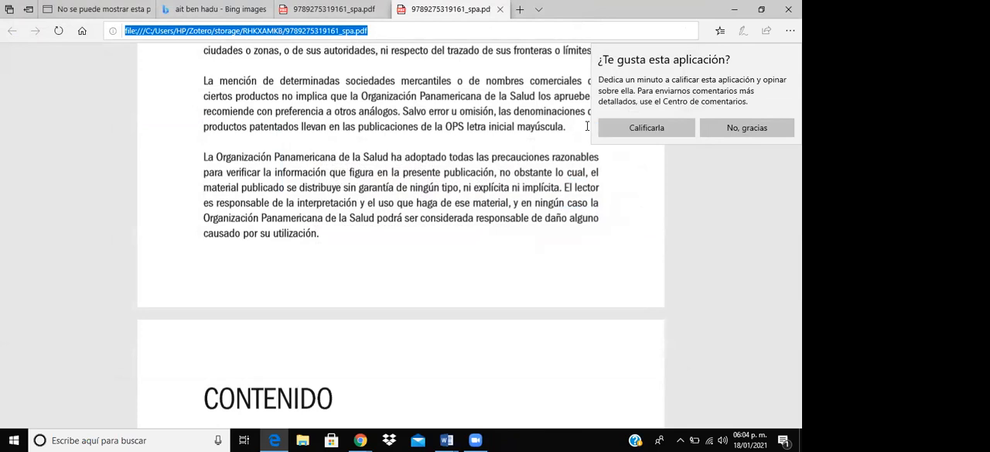
# - Minimize the PDF and Zotero windows, close Chrome, and enable the blocked macro content in the blank Word document
pyautogui.click(735, 12)
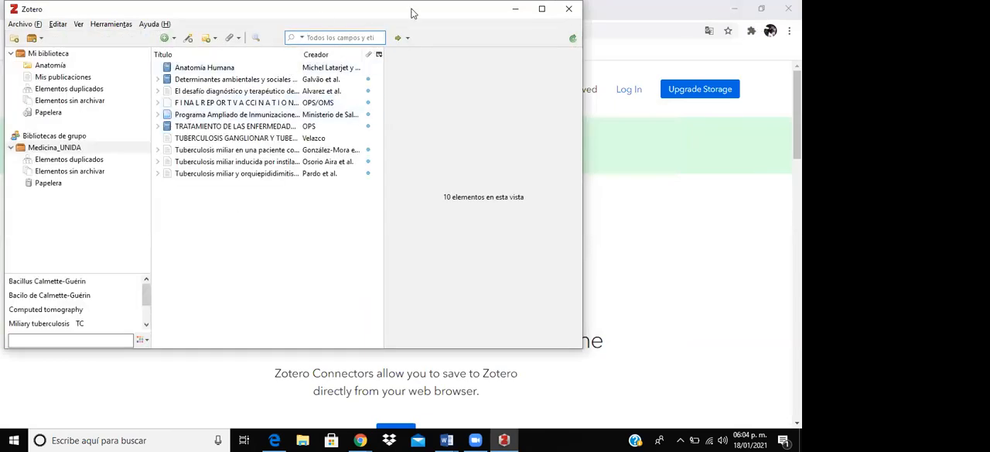
pyautogui.click(519, 12)
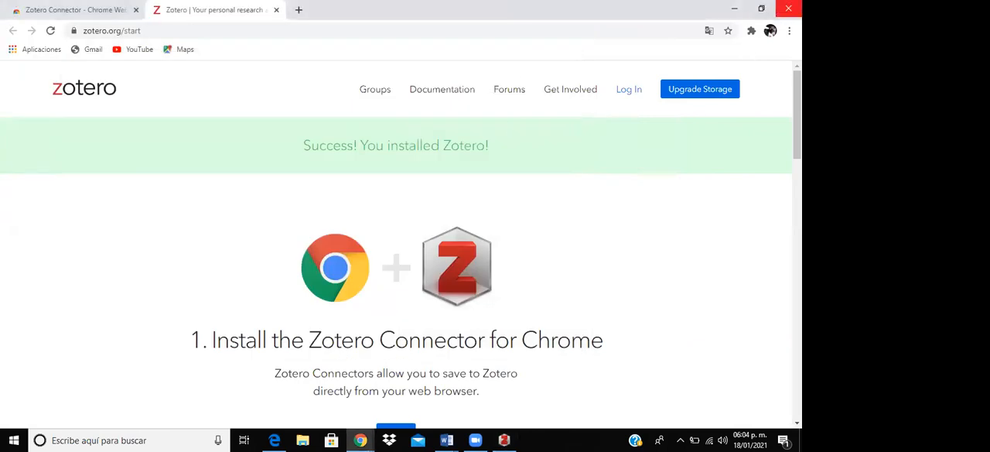
pyautogui.click(788, 8)
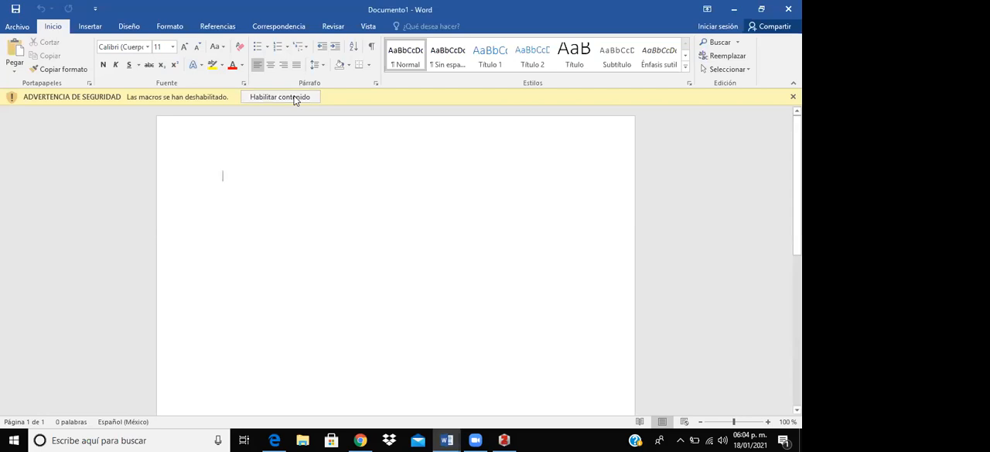
pyautogui.click(294, 98)
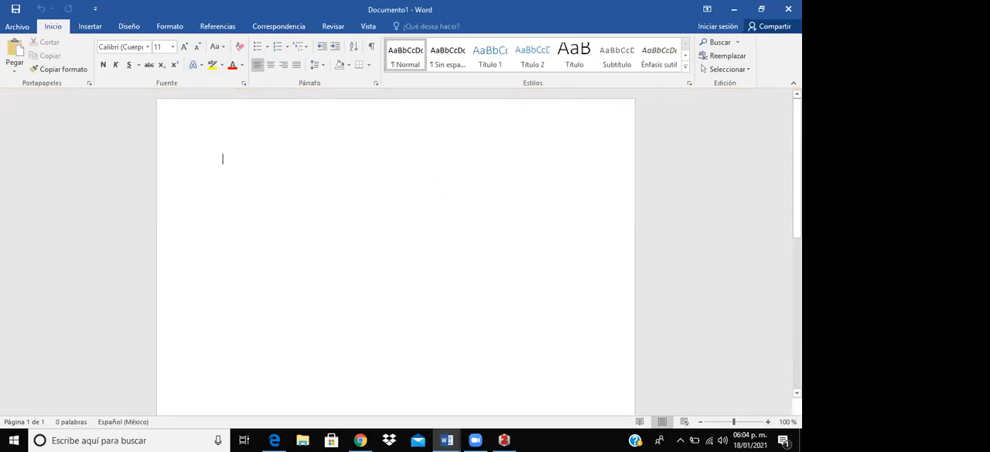
# - Close and reopen Word with a blank document, dismissing the Office activation dialog
pyautogui.click(788, 8)
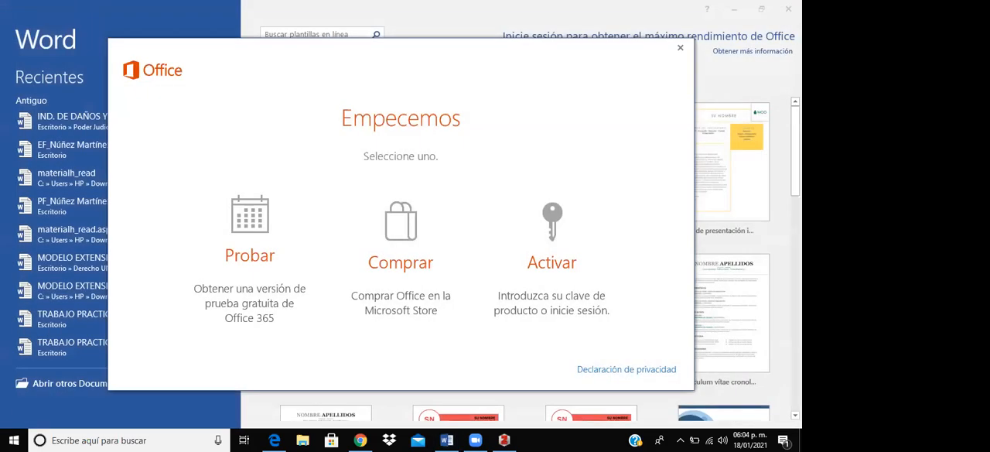
pyautogui.click(680, 48)
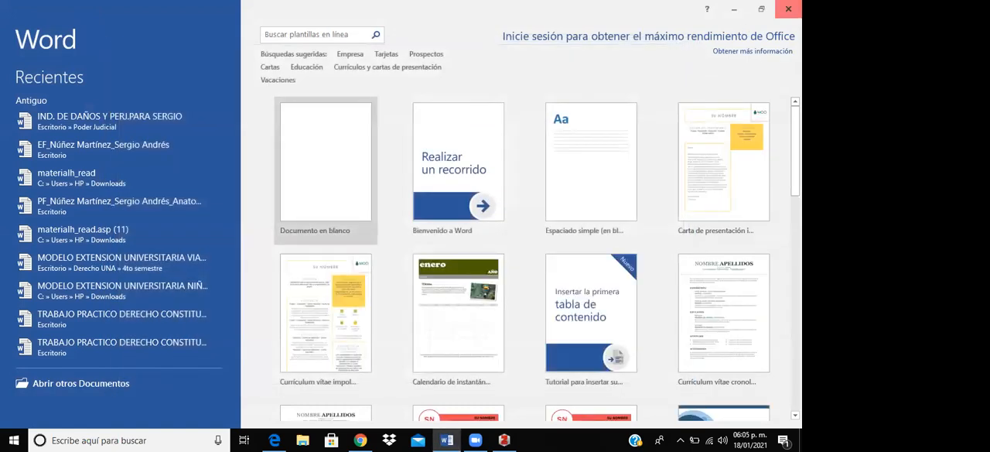
pyautogui.click(788, 9)
pyautogui.click(361, 440)
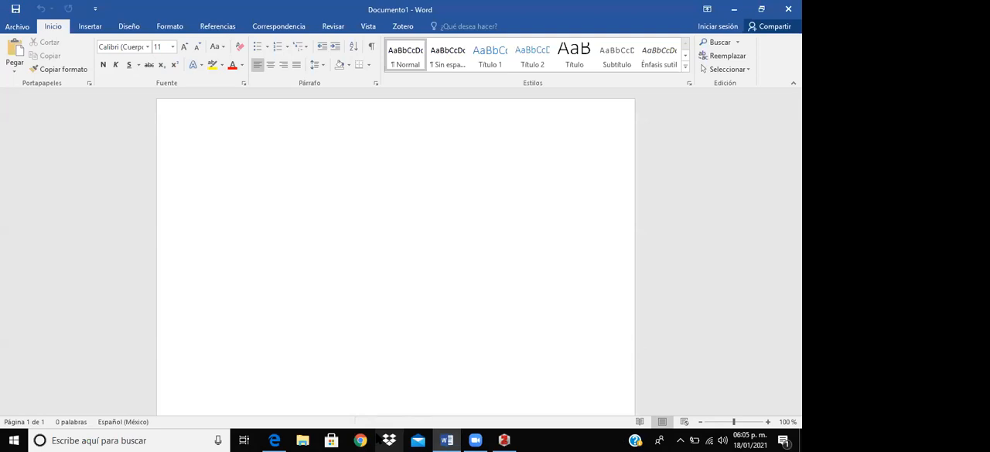
# - Switch from Word to Zotero and maximize its window
pyautogui.click(505, 440)
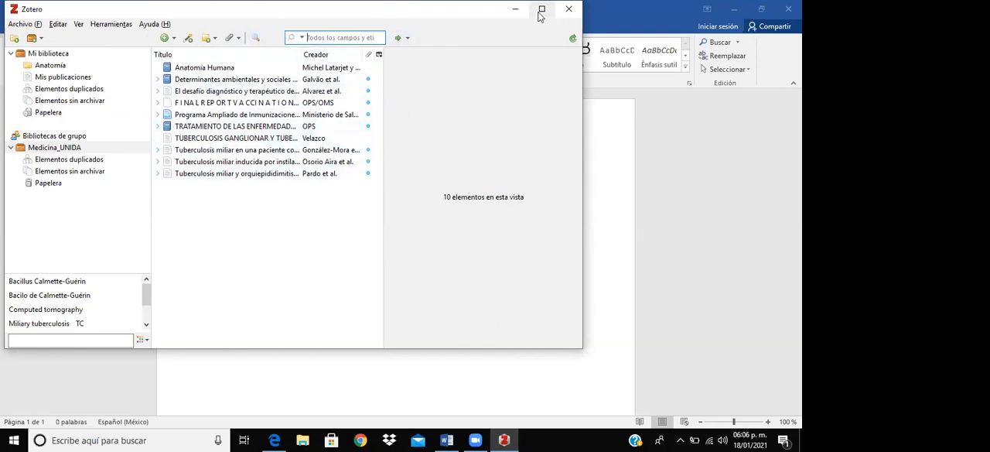
pyautogui.click(514, 10)
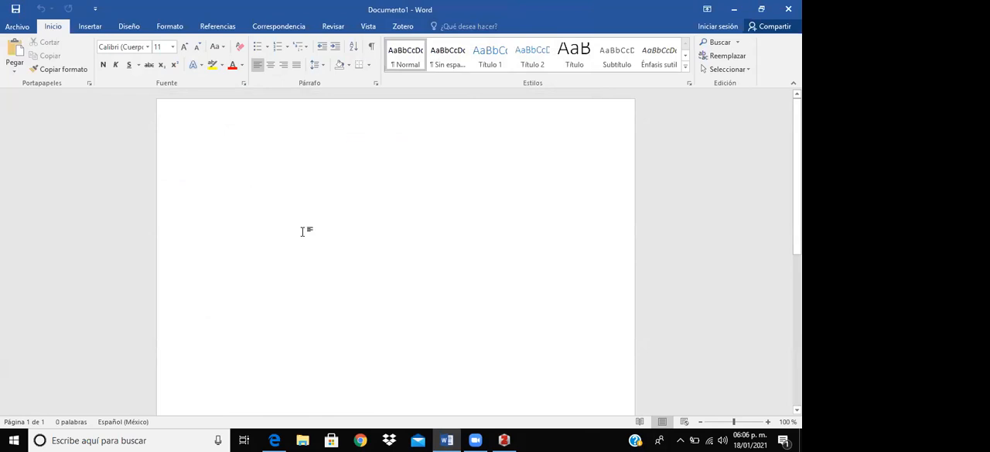
pyautogui.click(505, 439)
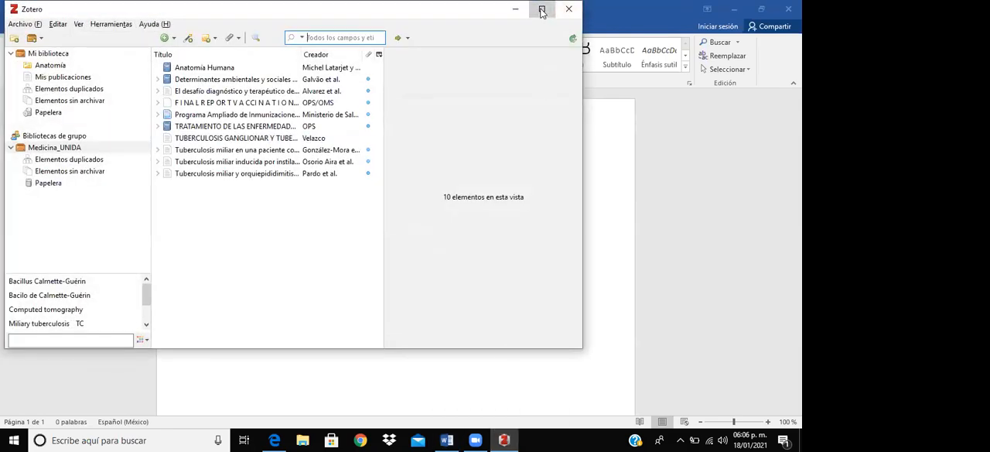
pyautogui.click(543, 10)
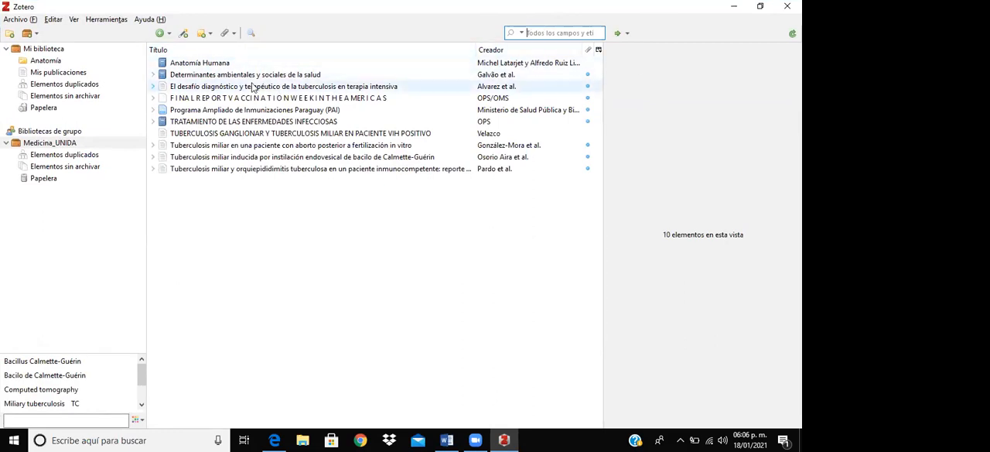
# - View the tags and notes of the Anatomía Humana book and add an empty note to it
pyautogui.click(205, 67)
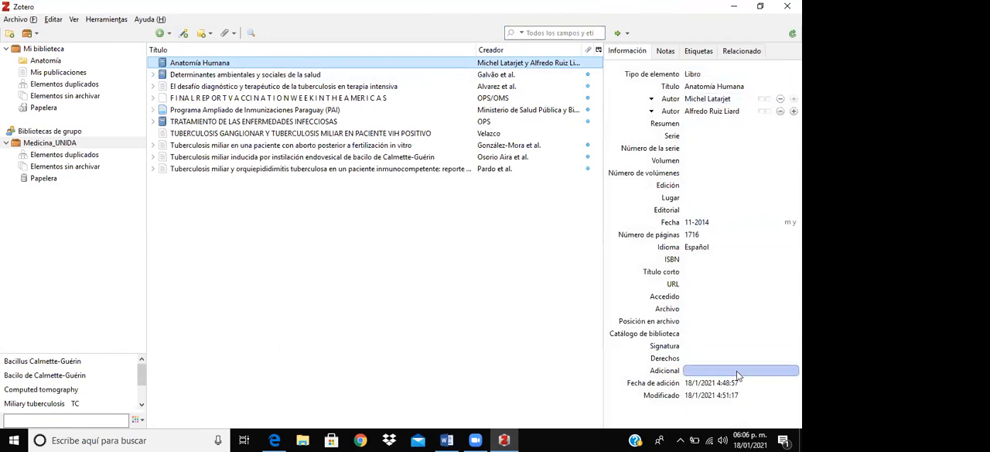
pyautogui.click(666, 52)
pyautogui.click(696, 51)
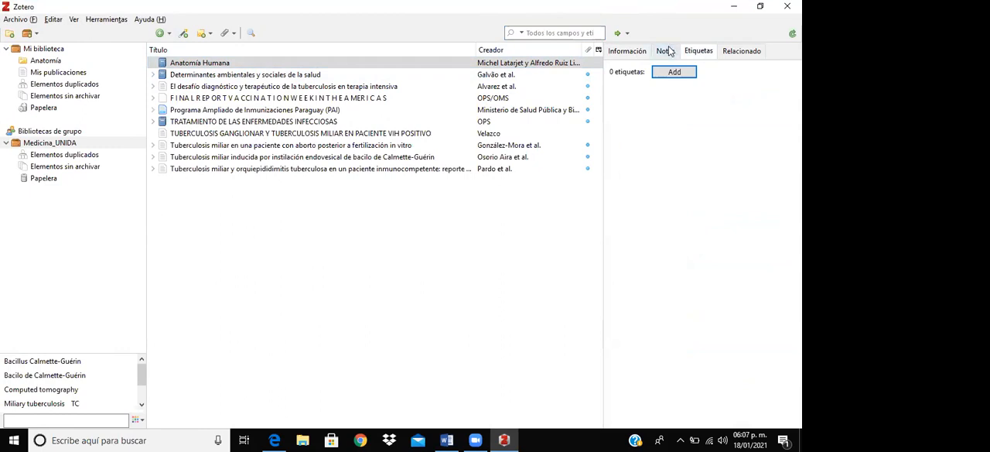
pyautogui.click(665, 54)
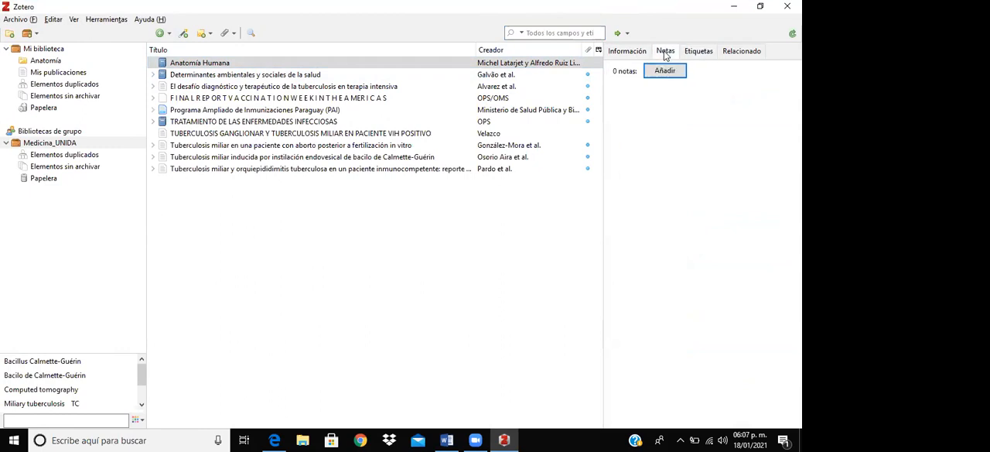
pyautogui.click(663, 71)
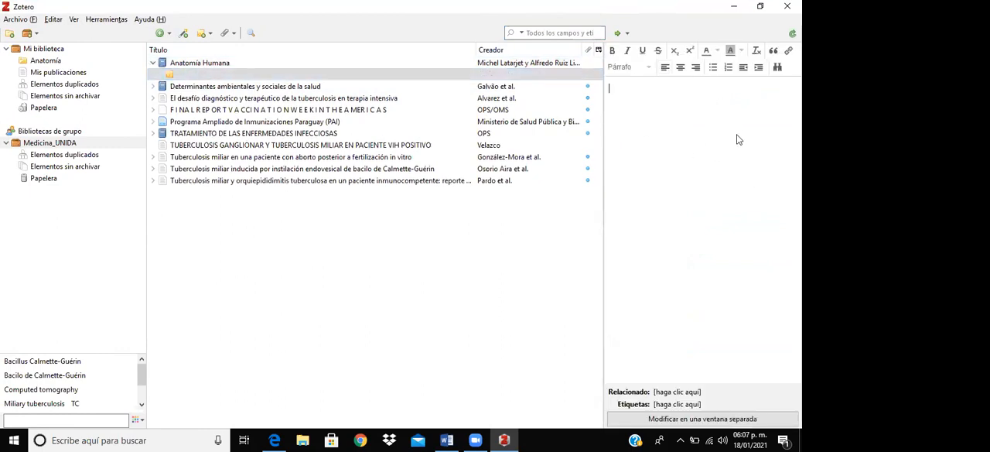
# - Select Anatomía Humana, collapse its entry and expand it again to check the attached note
pyautogui.click(229, 65)
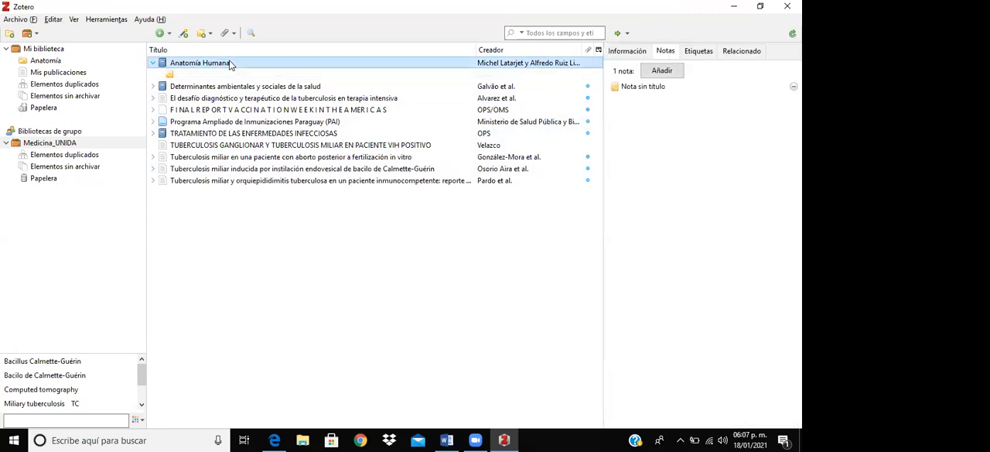
pyautogui.doubleClick(229, 65)
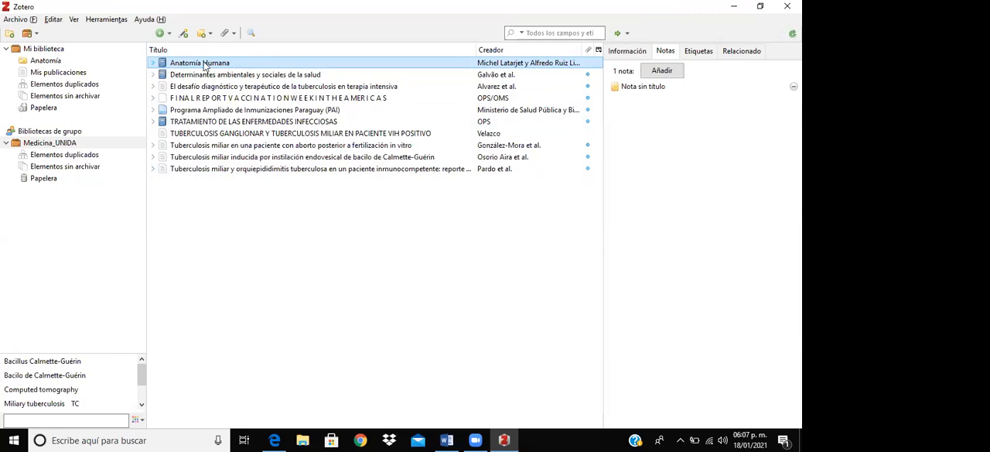
pyautogui.click(155, 63)
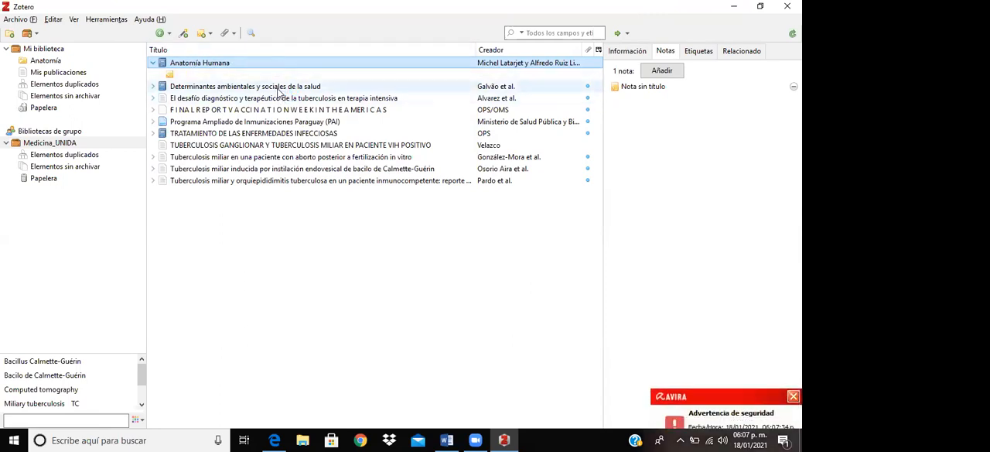
# - Open the PDF of Determinantes ambientales y sociales de la salud, look through its first pages, and dismiss the Avira security alert
pyautogui.click(277, 87)
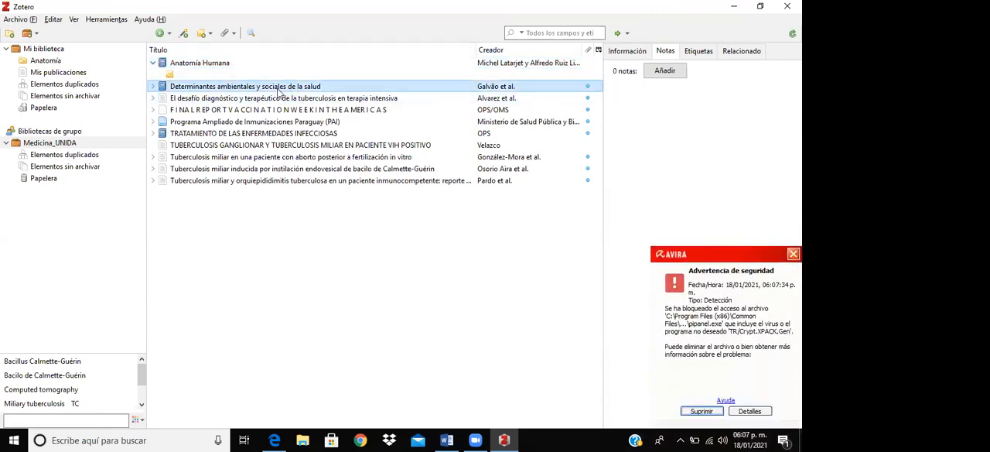
pyautogui.doubleClick(277, 87)
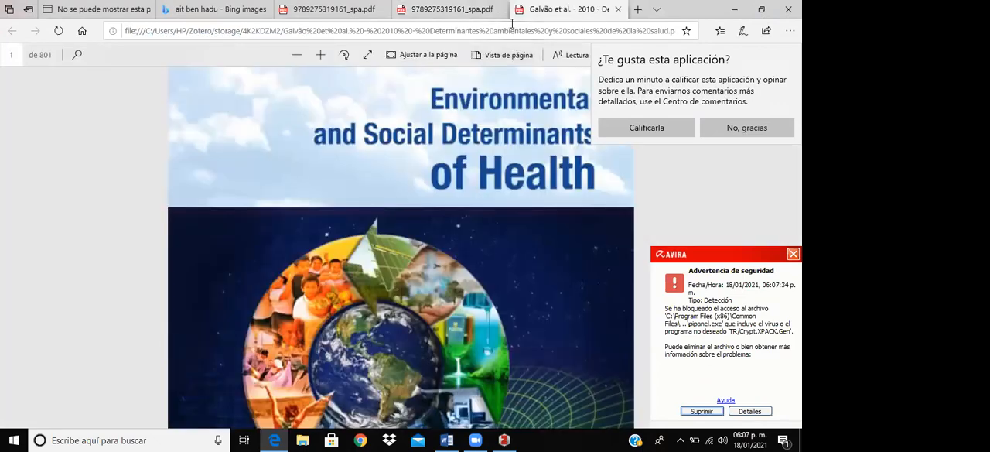
pyautogui.scroll(-3, 464, 178)
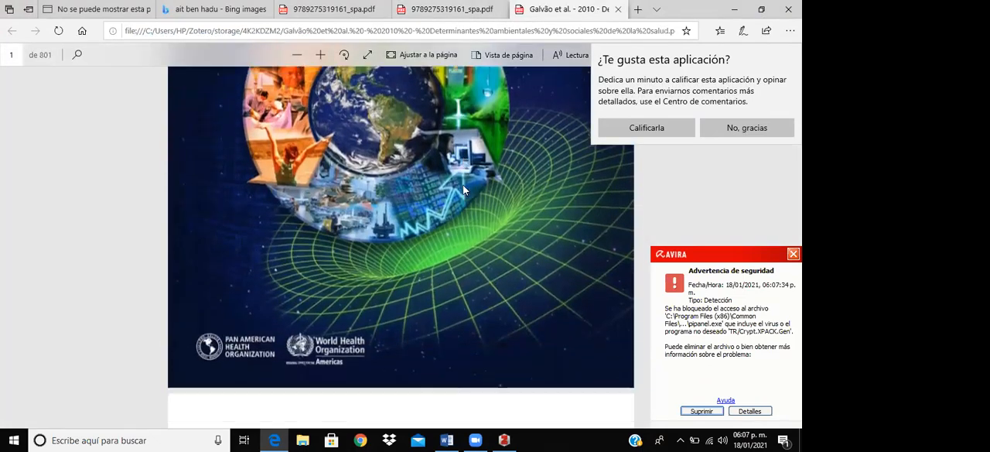
pyautogui.scroll(-10, 464, 190)
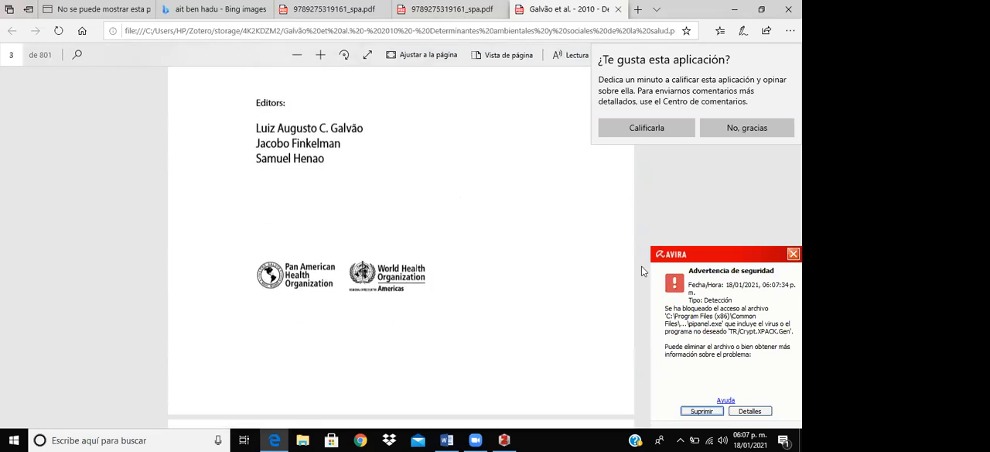
pyautogui.click(793, 254)
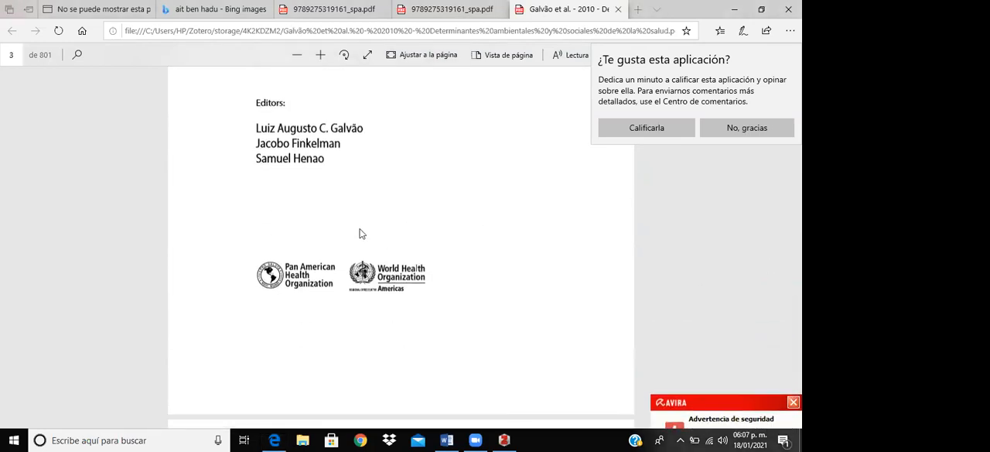
pyautogui.scroll(-8, 361, 234)
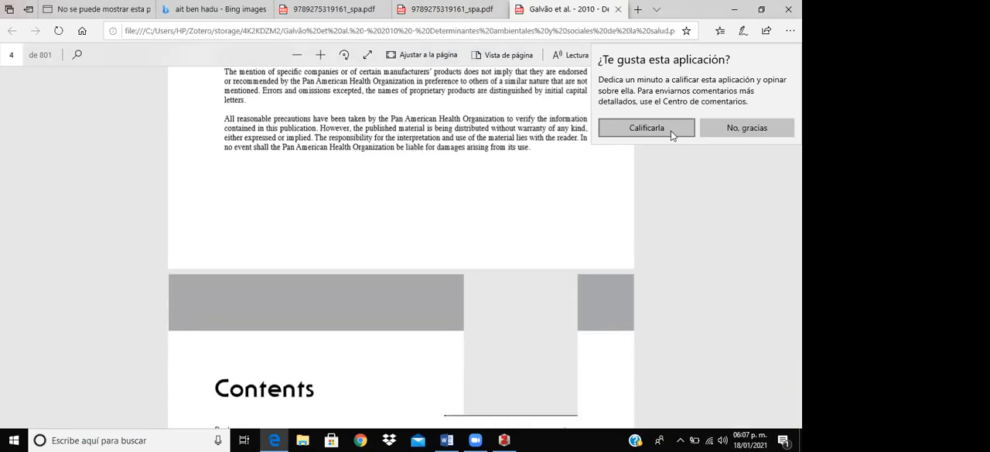
# - Decline the app rating request and look through the PDF up to the "third goal" paragraph on PDF page 36
pyautogui.click(727, 128)
pyautogui.scroll(-10, 416, 201)
pyautogui.scroll(-20, 401, 216)
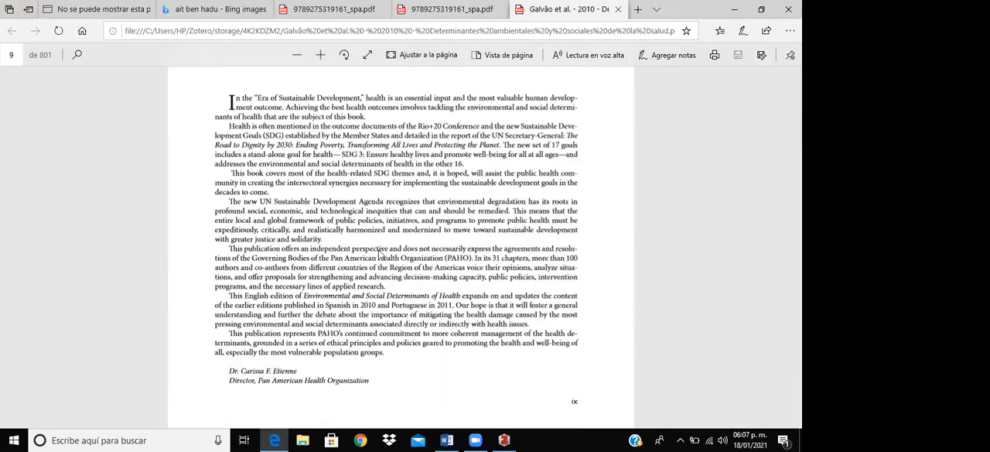
pyautogui.scroll(-5, 379, 255)
pyautogui.scroll(-3, 379, 254)
pyautogui.scroll(-15, 374, 256)
pyautogui.scroll(-15, 374, 263)
pyautogui.scroll(-15, 371, 258)
pyautogui.scroll(-15, 363, 263)
pyautogui.scroll(-15, 362, 262)
pyautogui.scroll(-15, 361, 259)
pyautogui.scroll(-15, 362, 258)
pyautogui.scroll(-15, 361, 258)
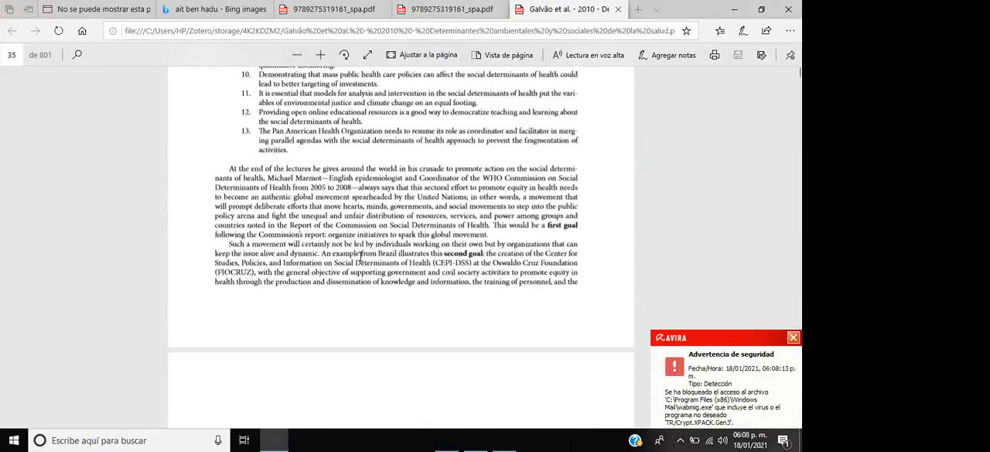
pyautogui.scroll(-12, 361, 258)
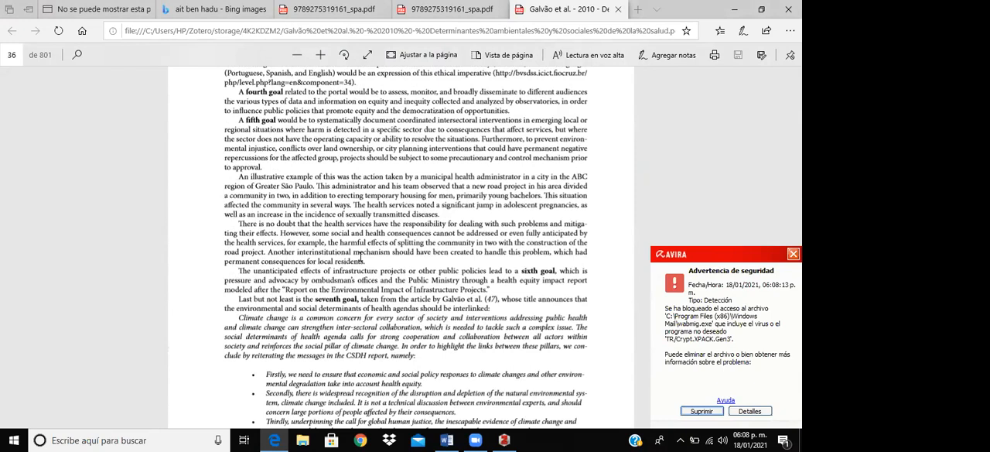
pyautogui.scroll(8, 361, 258)
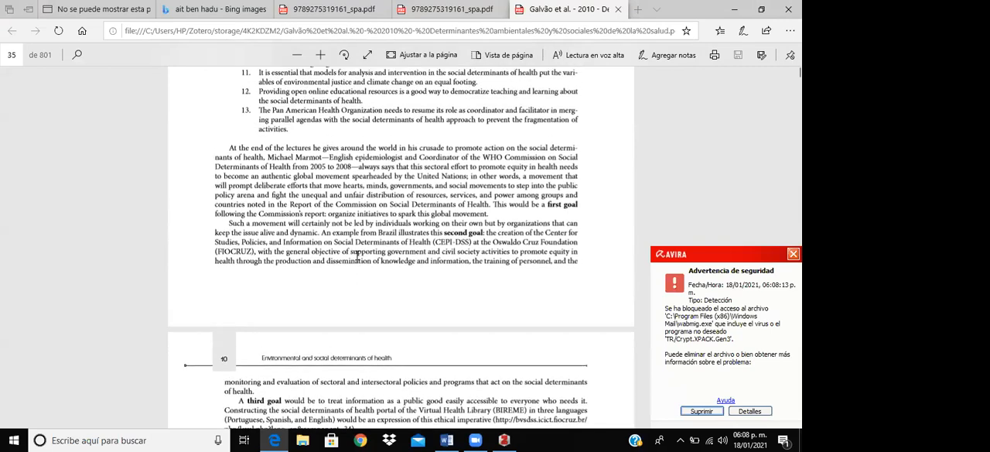
pyautogui.scroll(-5, 357, 255)
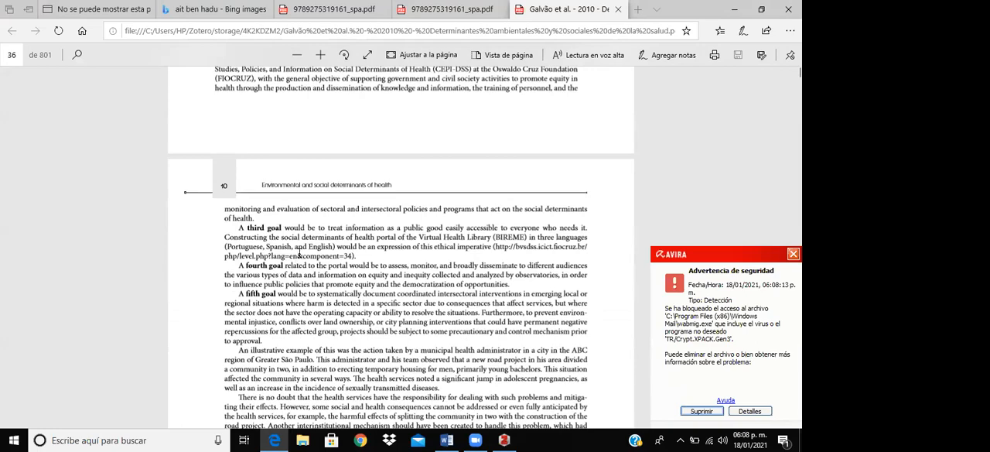
pyautogui.scroll(12, 281, 236)
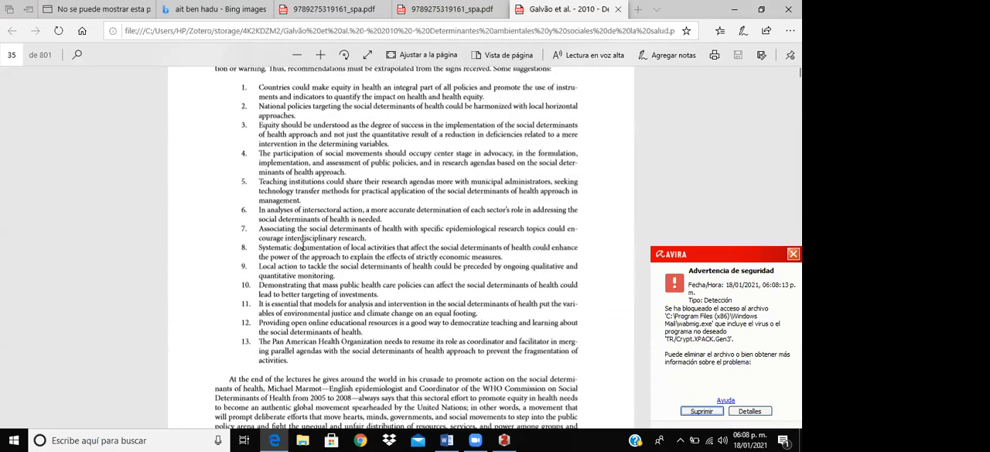
pyautogui.scroll(-12, 302, 248)
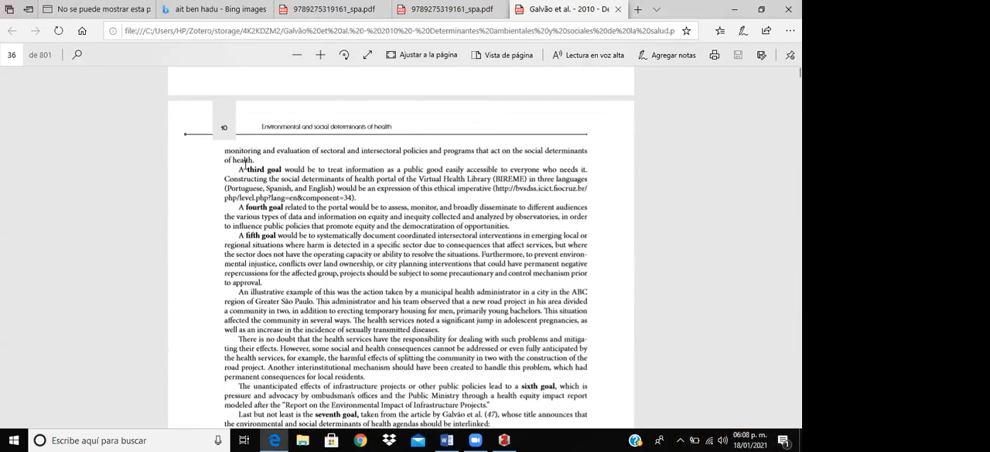
# - Copy the complete "third goal" paragraph, from "A third goal would be" through the URL in parentheses
pyautogui.moveTo(237, 168); pyautogui.dragTo(356, 198)
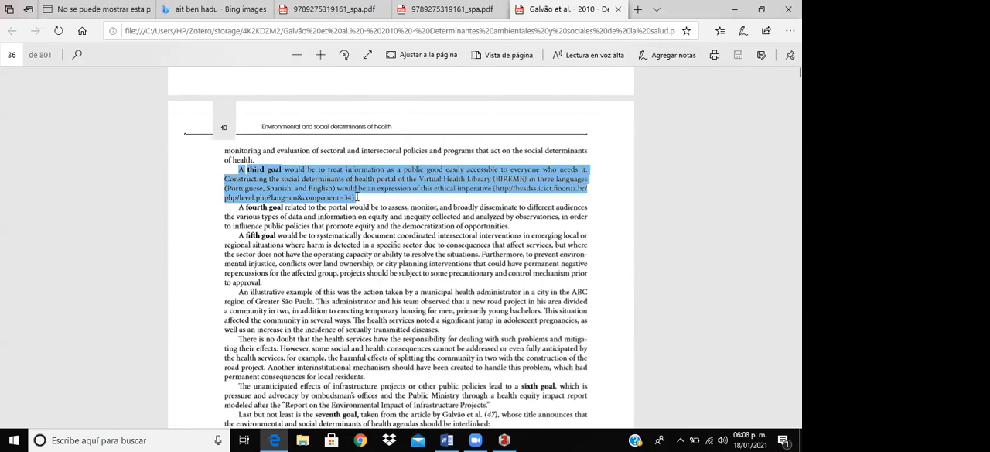
pyautogui.rightClick(330, 192)
pyautogui.rightClick(329, 188)
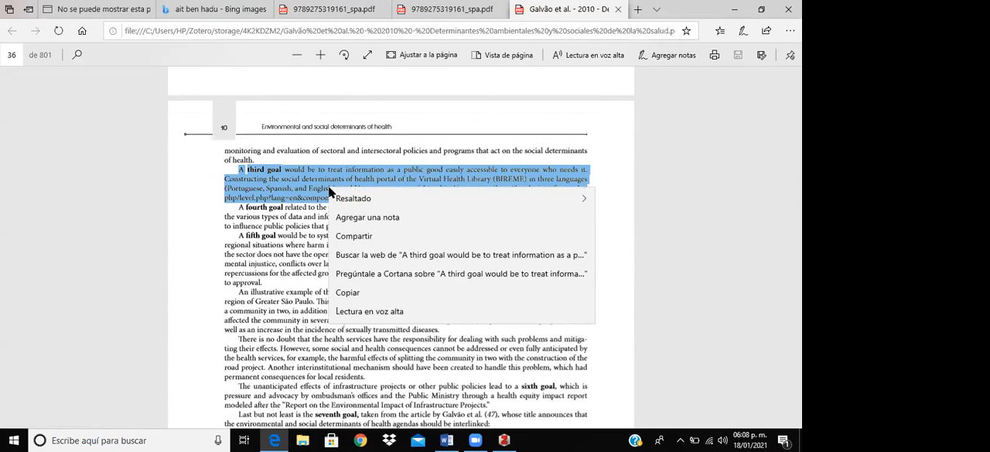
pyautogui.click(347, 293)
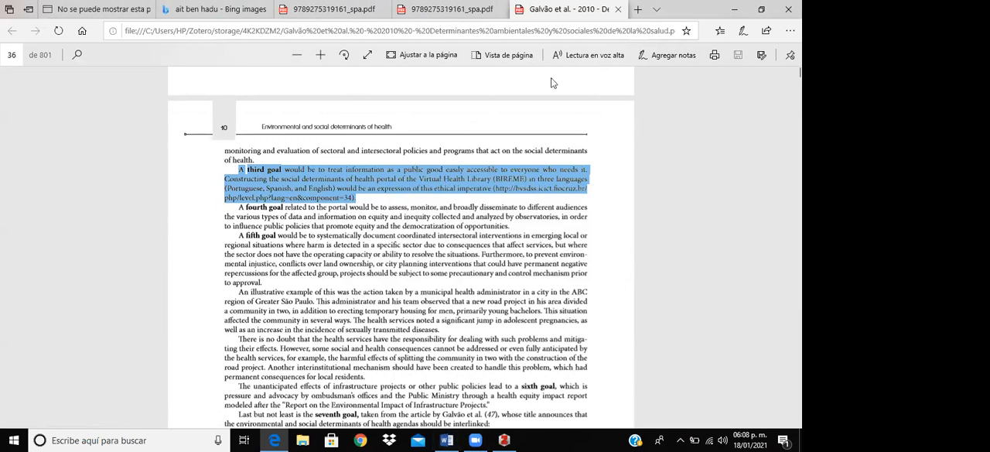
# - Return to Zotero and add a note containing the copied paragraph to Determinantes ambientales y sociales de la salud
pyautogui.click(735, 12)
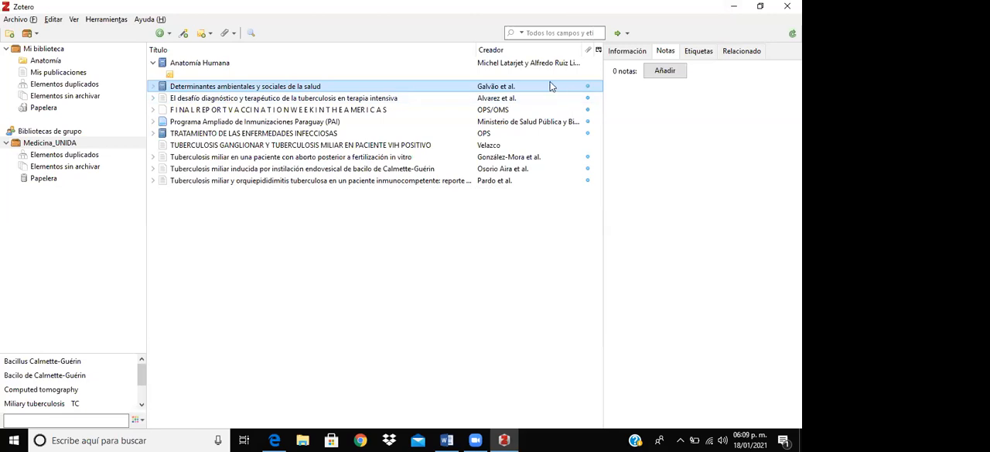
pyautogui.click(667, 71)
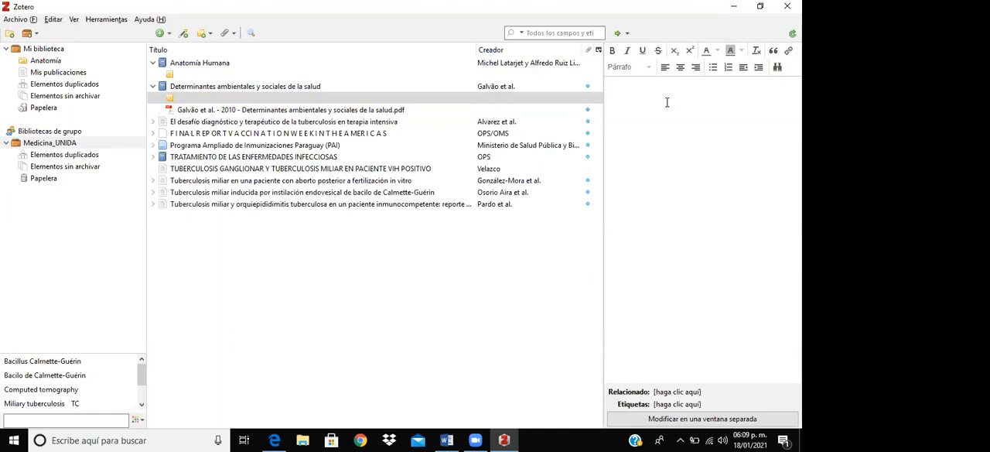
pyautogui.write('A third goal would be to treat information as a public good easily accessible to everyone who needs it. Constructing the social determinants of health portal of the Virtual Health Library (BIREME) in three languages (Portuguese, Spanish, and English) would be an expression of this ethical imperative (http://bvsdss.icict.fiocruz.br/ php/level.php?lang=en& component=34).')
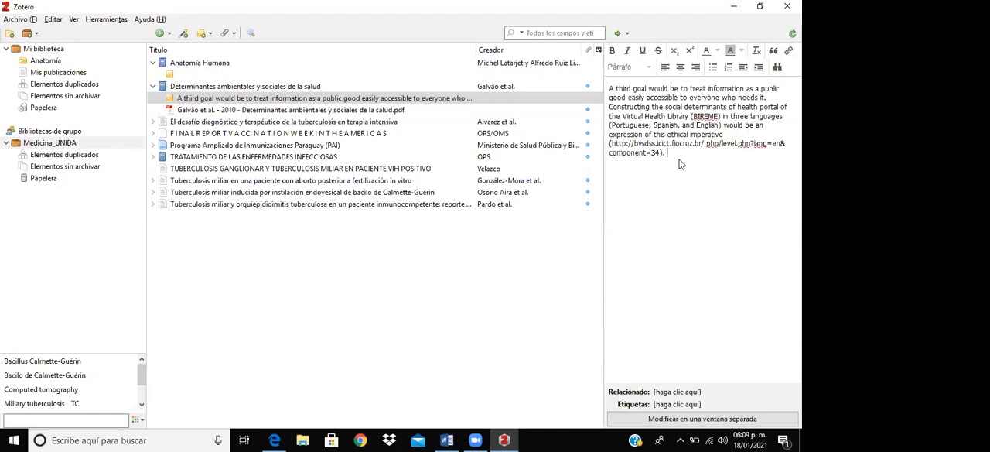
# - Below the quote, write the comment "El acceso público a la información es un tema que debe ser abrdado por las agendas de los países en desarrolllo"
pyautogui.press('Return')
pyautogui.press('Return')
pyautogui.write('El acceso público a la información es un tema que debe ser abrdado por las')
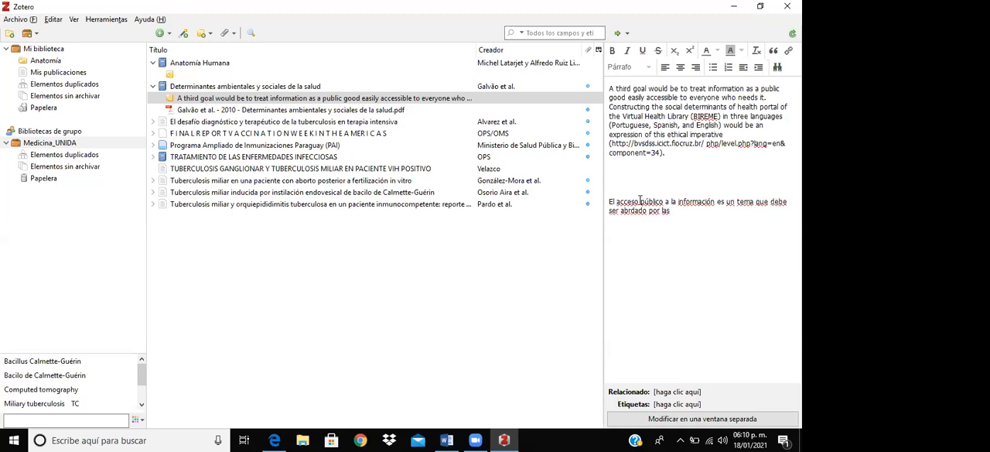
pyautogui.write(' agendas de los países en desarroll')
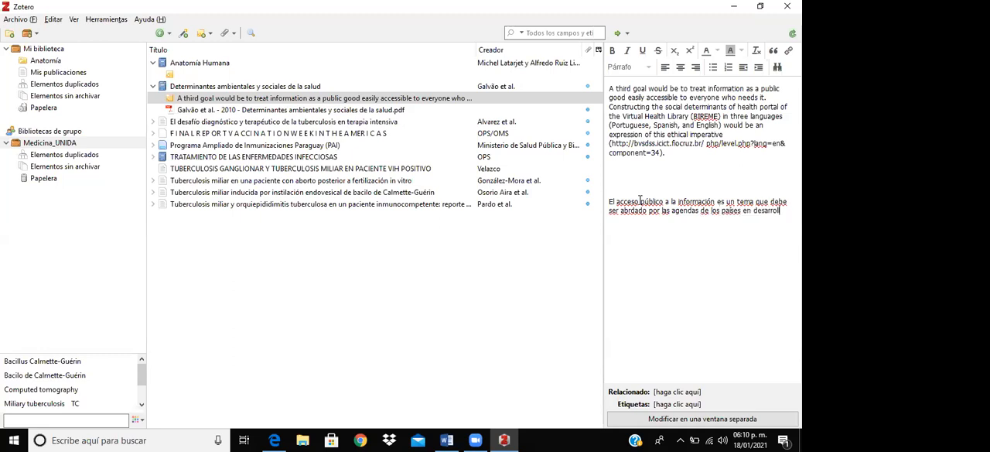
pyautogui.write('o.')
pyautogui.press('BackSpace')
pyautogui.press('BackSpace')
# - Compare the quoted English paragraph with the Spanish comment by selecting each passage in the note
pyautogui.moveTo(667, 153); pyautogui.dragTo(608, 91)
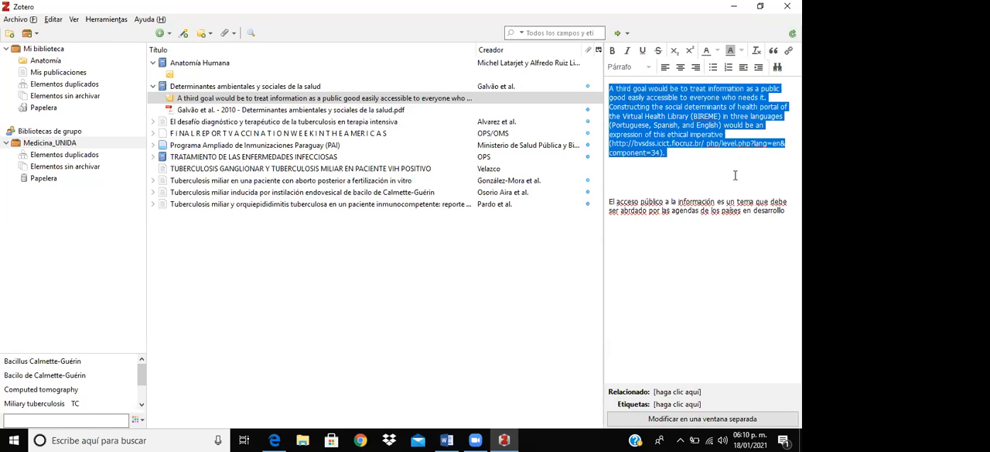
pyautogui.moveTo(785, 210); pyautogui.dragTo(608, 208)
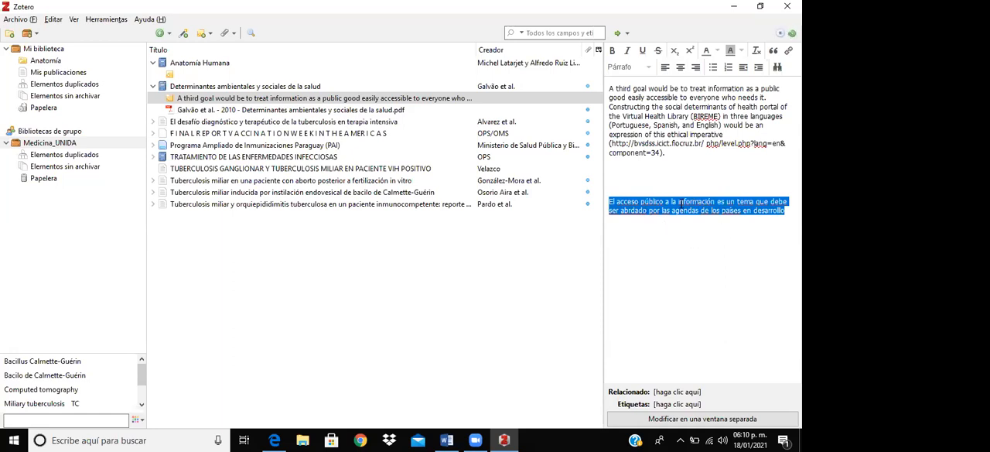
pyautogui.moveTo(684, 155); pyautogui.dragTo(611, 87)
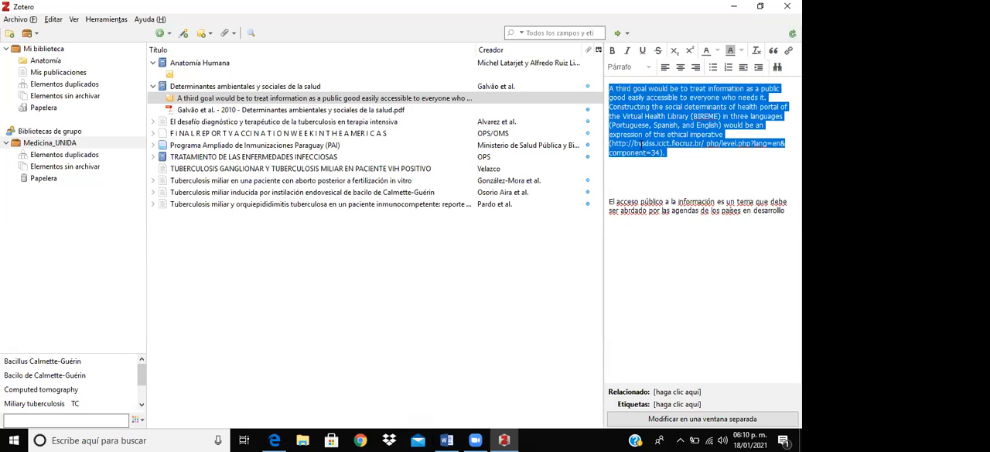
pyautogui.click(618, 92)
pyautogui.moveTo(611, 88); pyautogui.dragTo(691, 116)
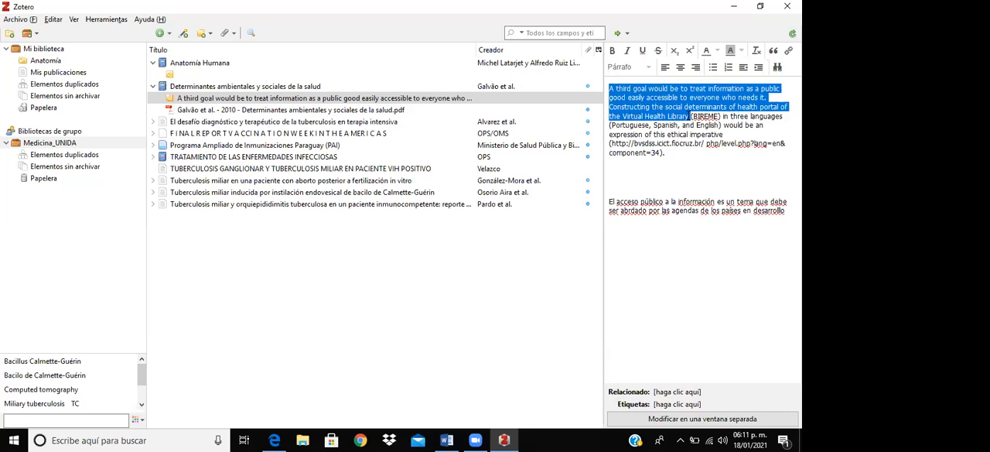
pyautogui.click(732, 147)
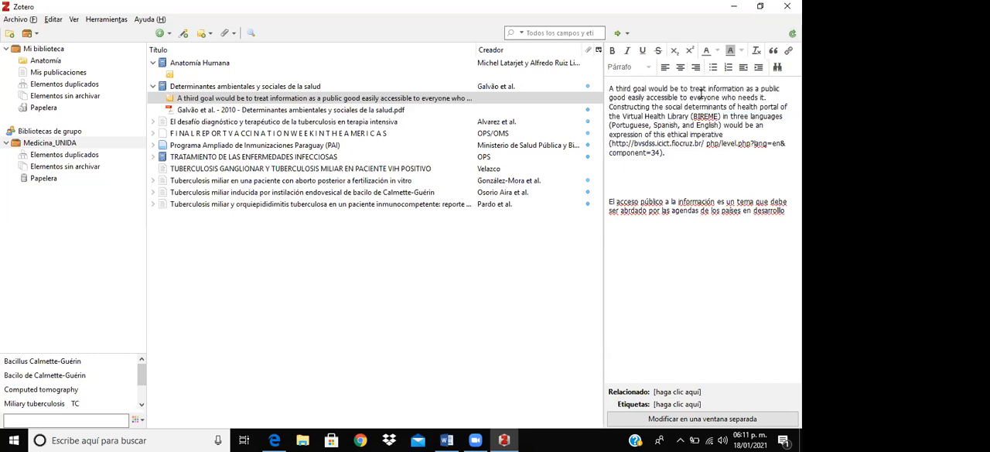
pyautogui.moveTo(786, 211); pyautogui.dragTo(611, 201)
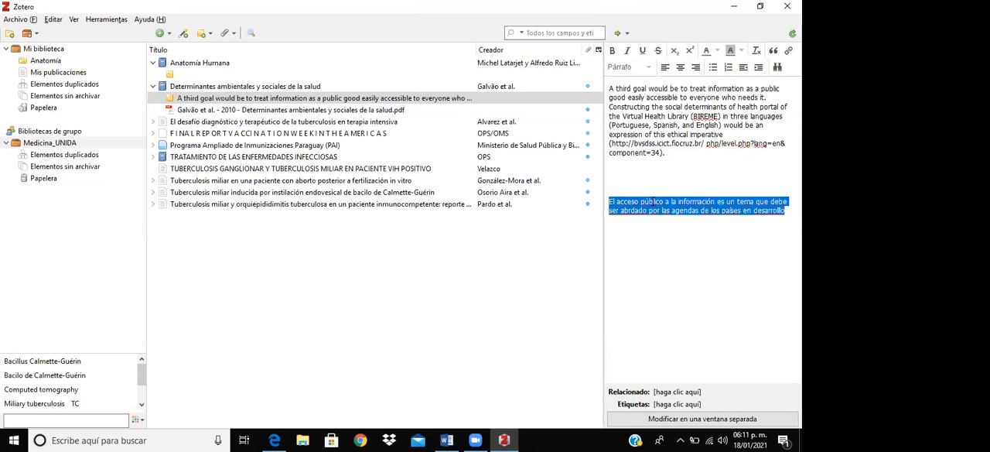
pyautogui.click(651, 208)
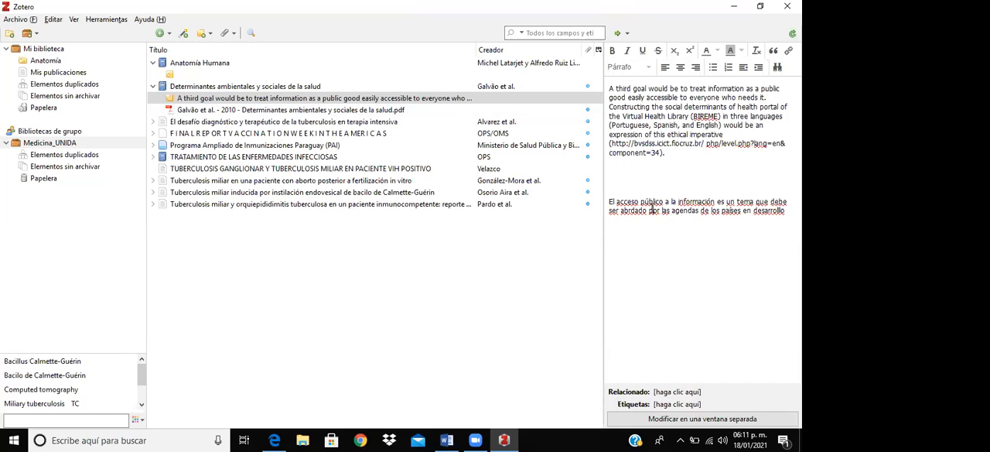
# - Copy the Spanish comment from the note, switch to Word and paste it into the blank document
pyautogui.moveTo(781, 212); pyautogui.dragTo(608, 202)
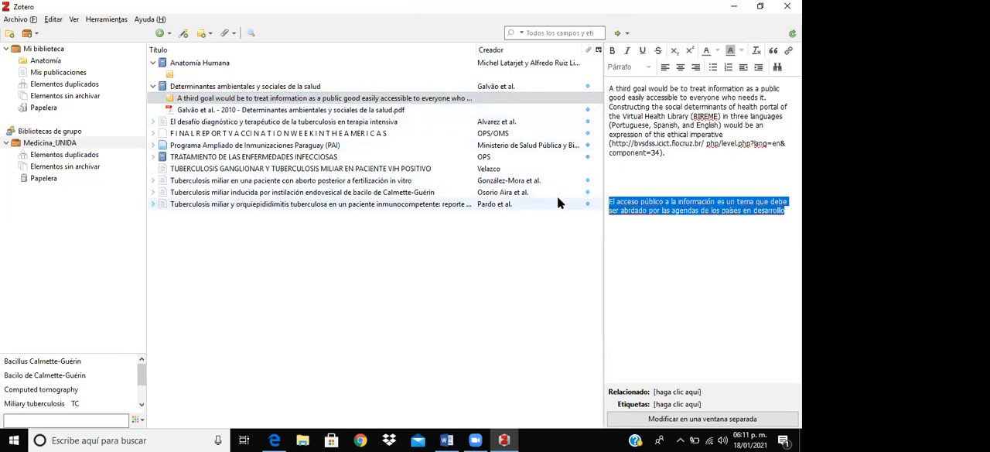
pyautogui.click(446, 440)
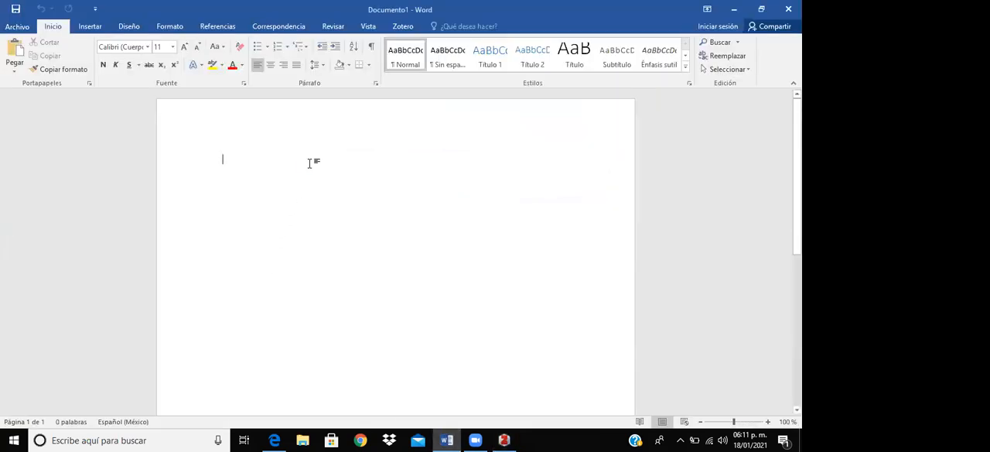
pyautogui.hotkey('ctrl', 'v')
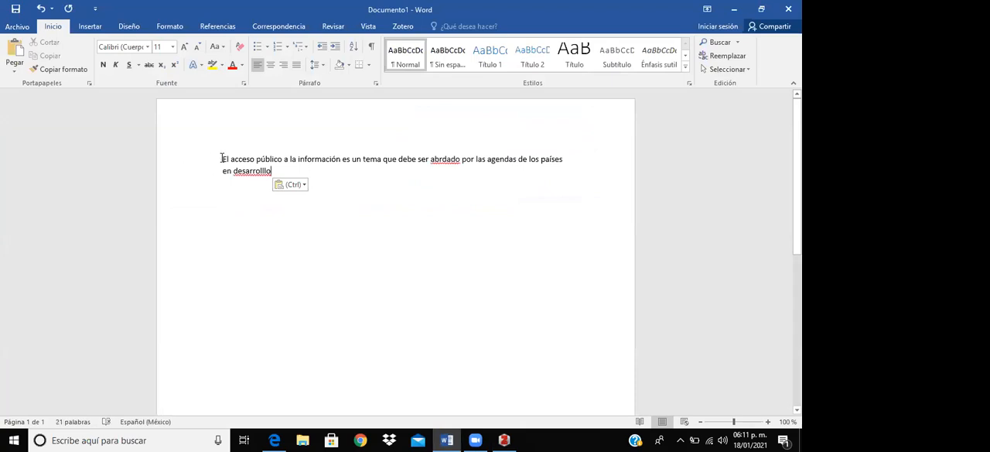
# - Correct the pasted sentence's misspelled words to "desarrollo" and "abordado", and end it with a period
pyautogui.moveTo(222, 159); pyautogui.dragTo(277, 171)
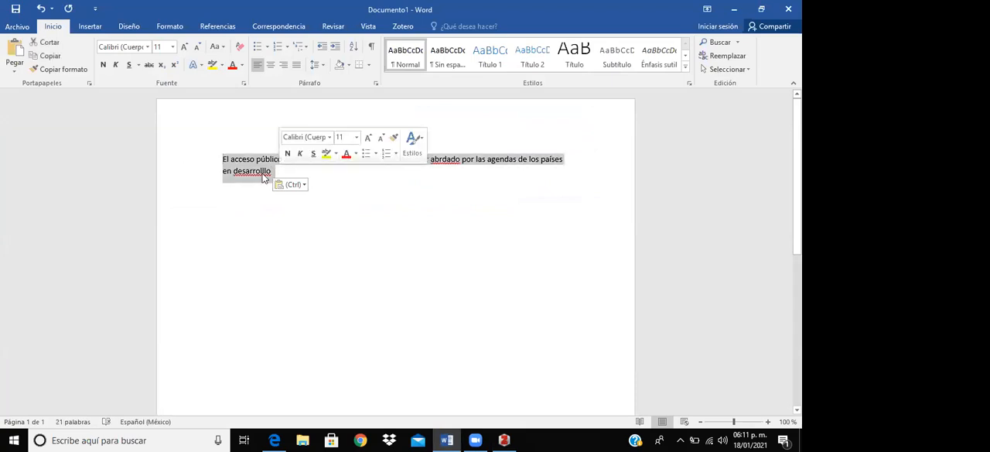
pyautogui.click(263, 172)
pyautogui.press('BackSpace')
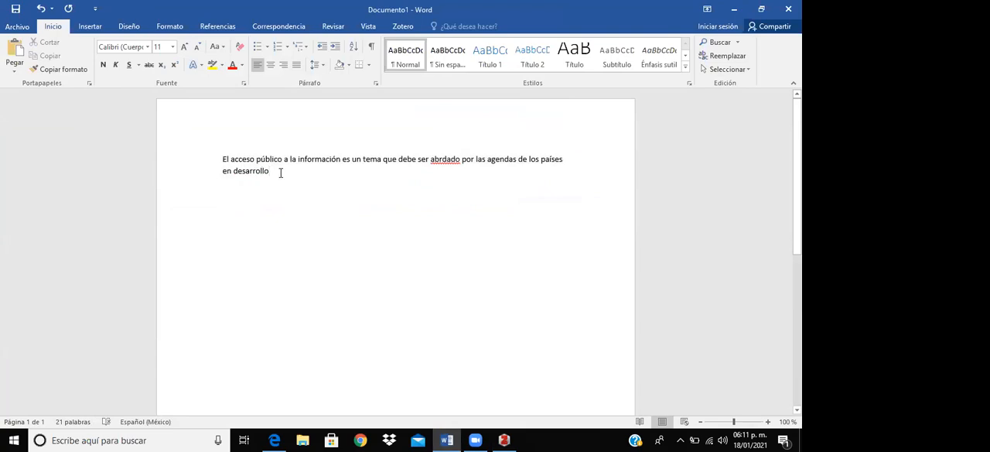
pyautogui.click(437, 159)
pyautogui.write('o')
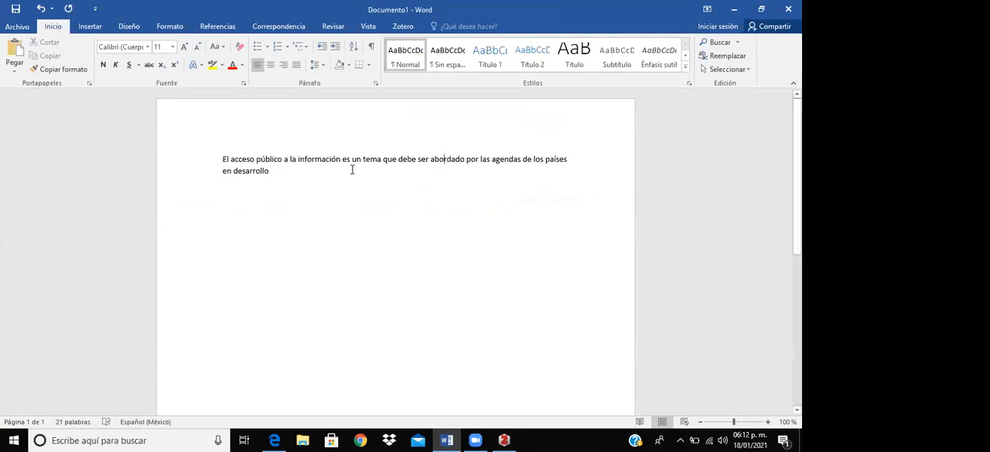
pyautogui.moveTo(223, 159); pyautogui.dragTo(274, 171)
pyautogui.click(274, 171)
pyautogui.write('.')
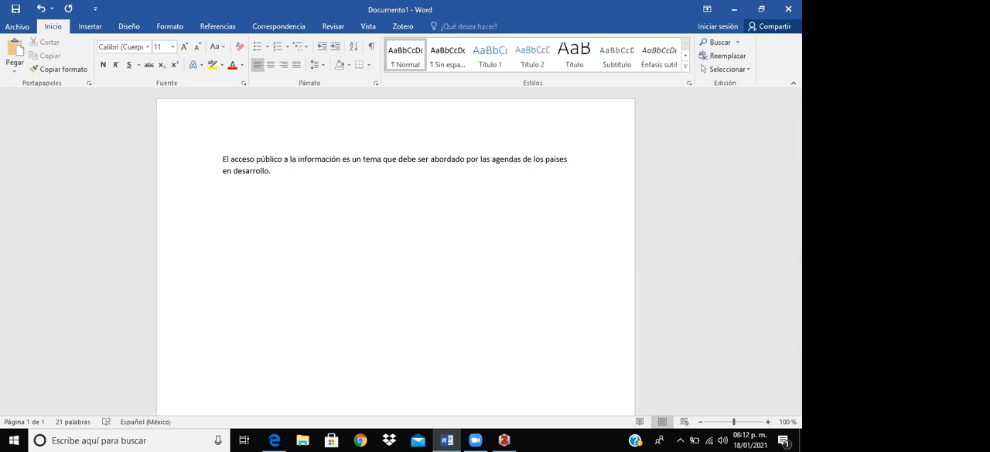
pyautogui.moveTo(199, 161); pyautogui.dragTo(276, 172)
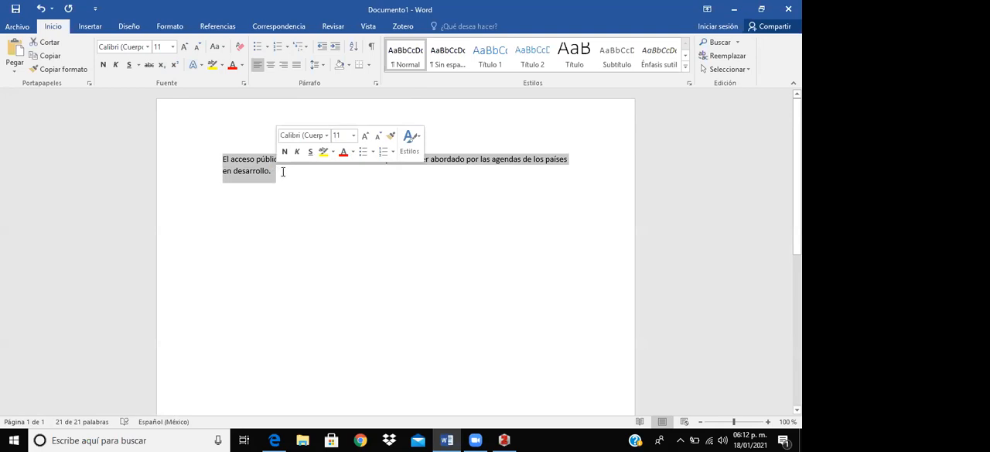
pyautogui.click(283, 172)
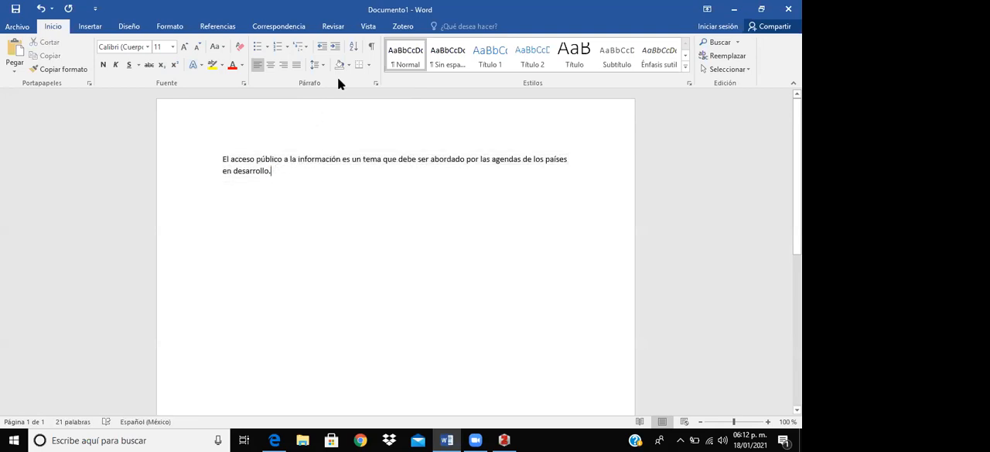
# - Try to insert a Zotero citation at the end of the sentence in the Word document
pyautogui.click(399, 28)
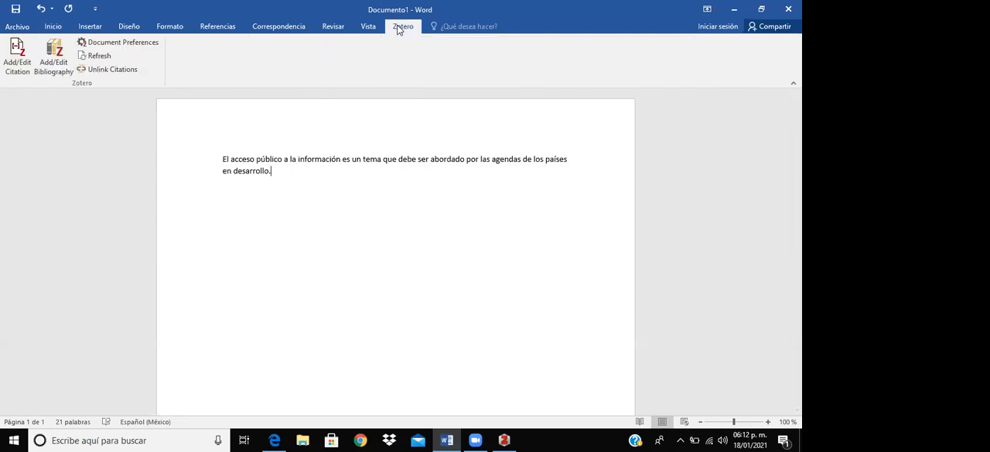
pyautogui.click(14, 57)
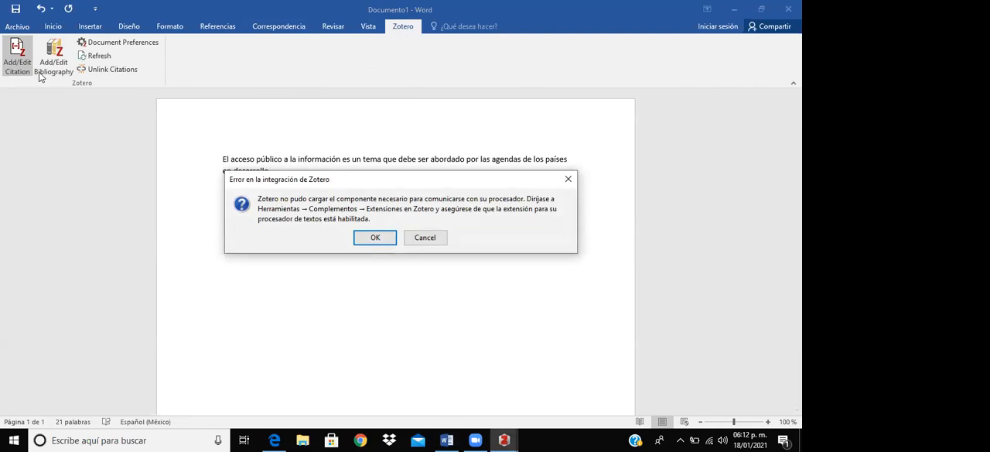
pyautogui.click(371, 237)
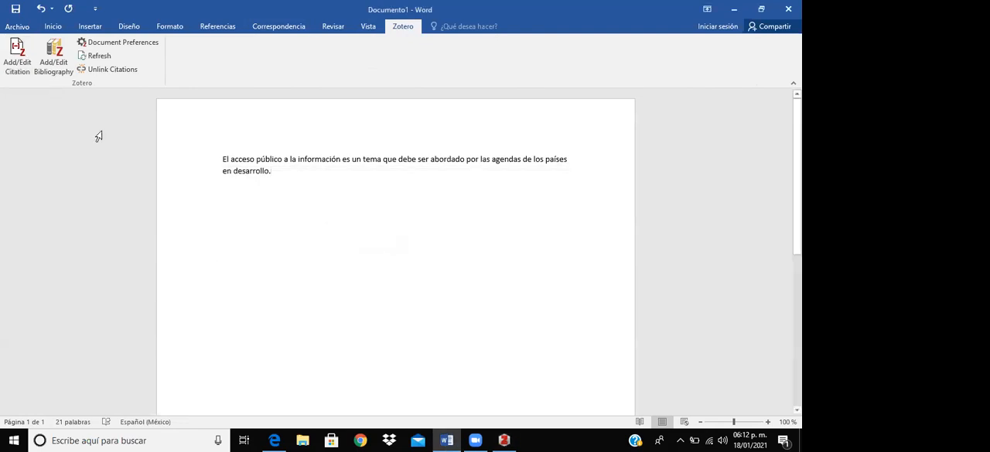
pyautogui.click(11, 70)
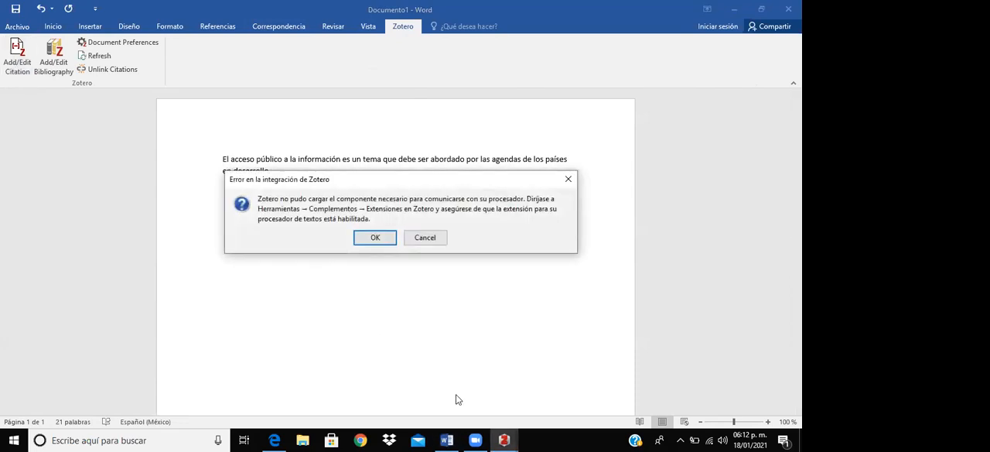
pyautogui.press('Return')
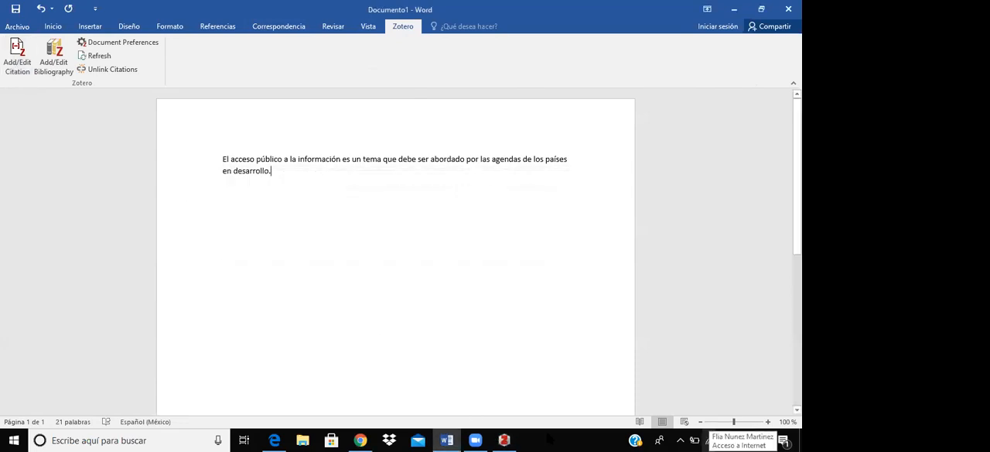
# - Start a Zotero citation after the sentence and set the document's citation style to Vancouver
pyautogui.click(19, 54)
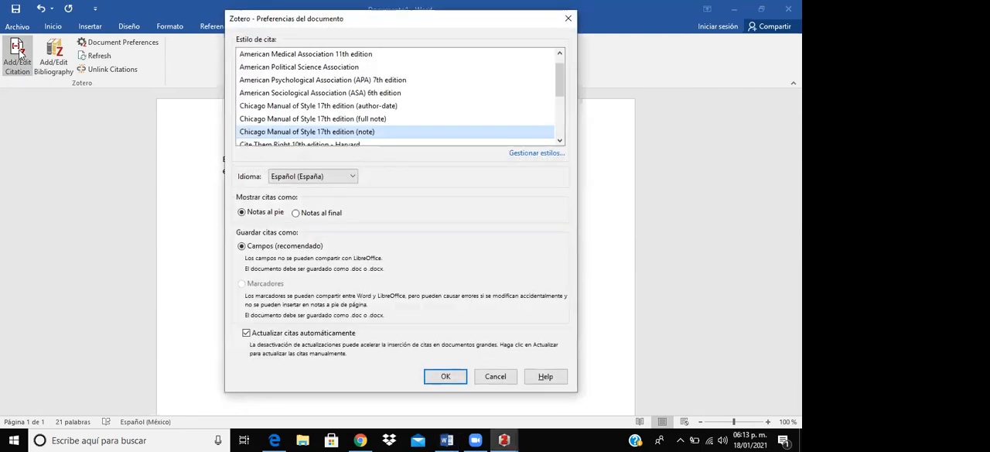
pyautogui.moveTo(559, 71); pyautogui.dragTo(558, 57)
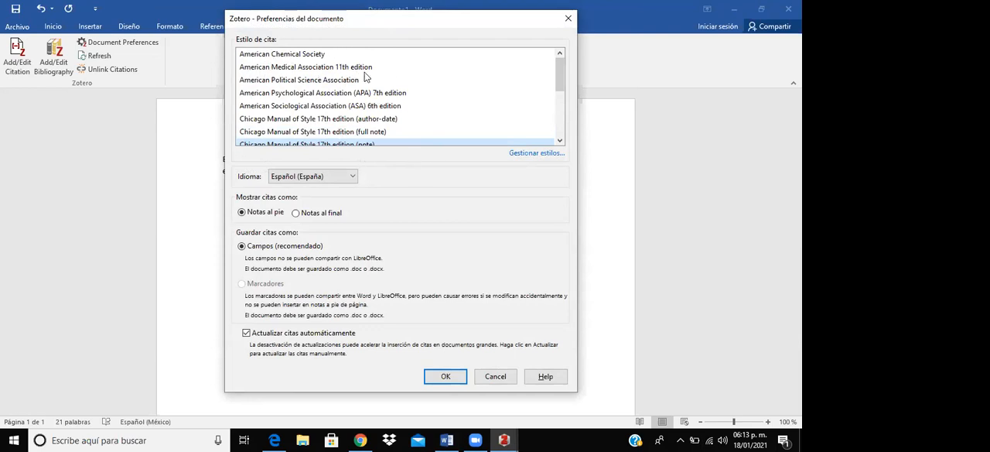
pyautogui.moveTo(559, 74); pyautogui.dragTo(567, 108)
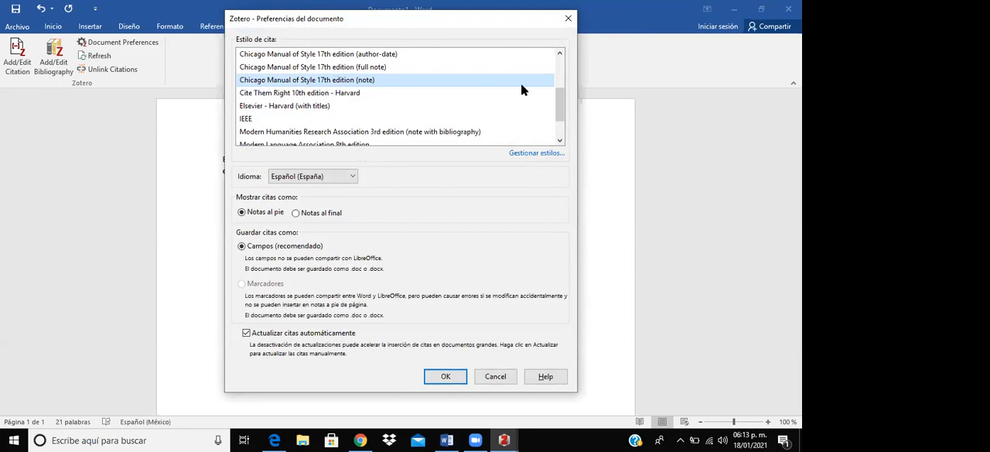
pyautogui.moveTo(562, 111); pyautogui.dragTo(564, 133)
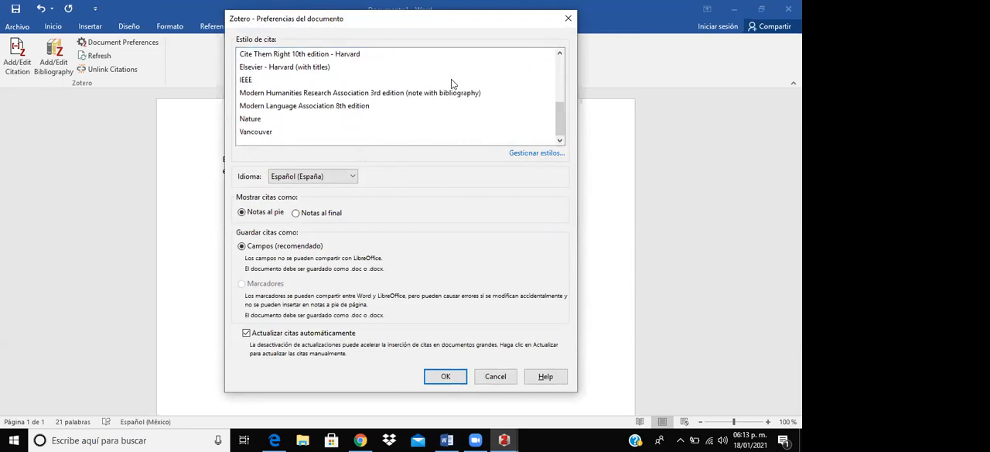
pyautogui.click(256, 133)
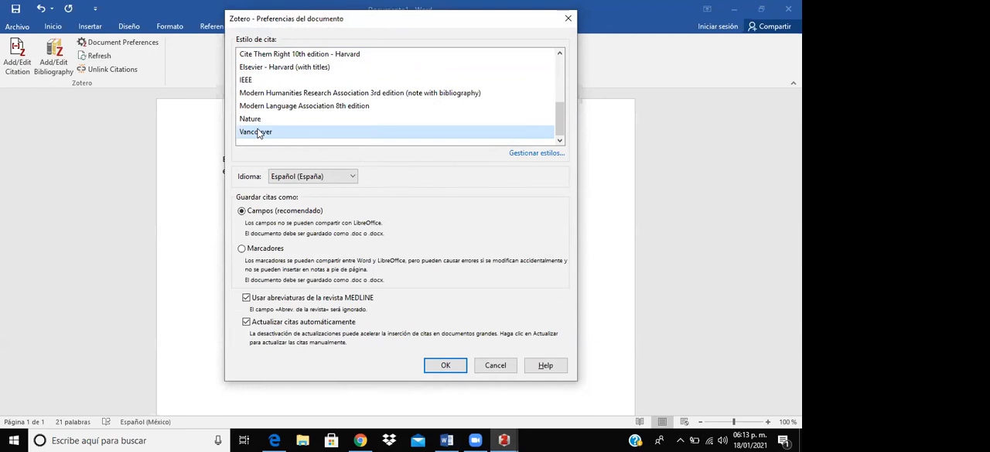
pyautogui.moveTo(560, 120)
pyautogui.mouseDown()
pyautogui.moveTo(559, 69)
pyautogui.moveTo(560, 134)
pyautogui.mouseUp()
pyautogui.click(448, 364)
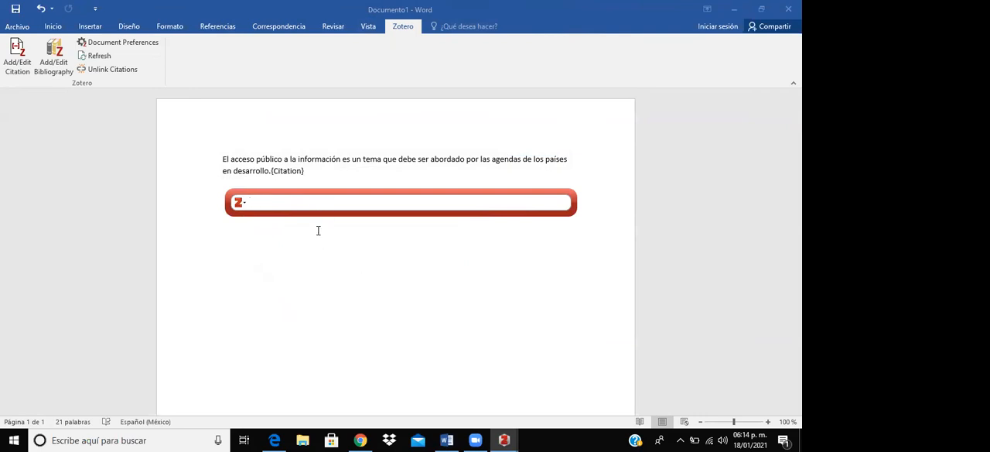
pyautogui.moveTo(504, 440)
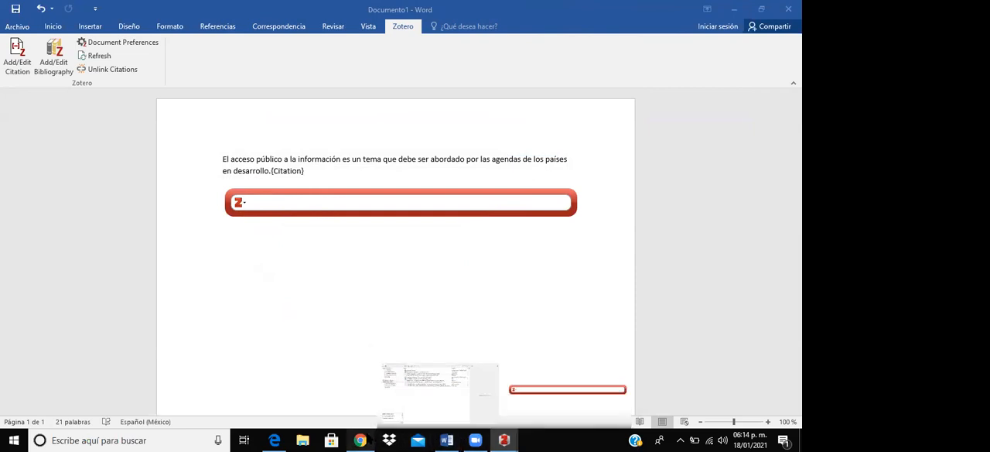
pyautogui.click(362, 440)
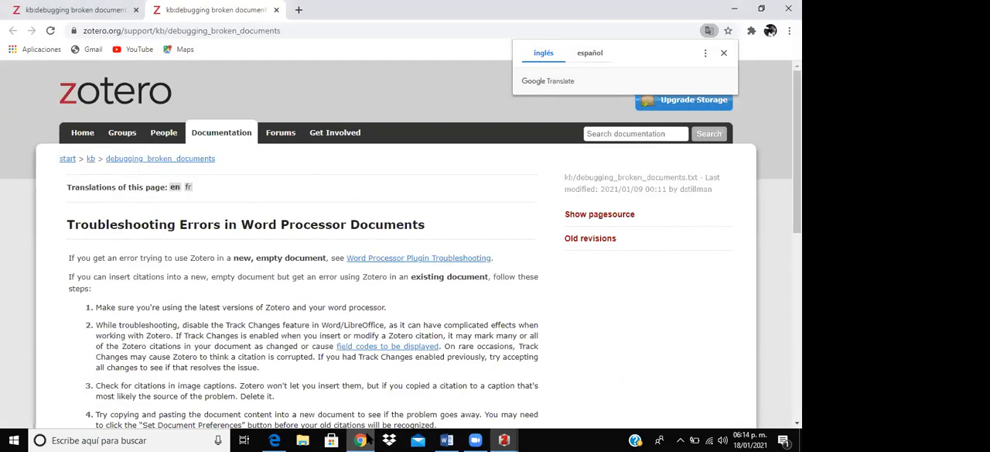
pyautogui.click(369, 438)
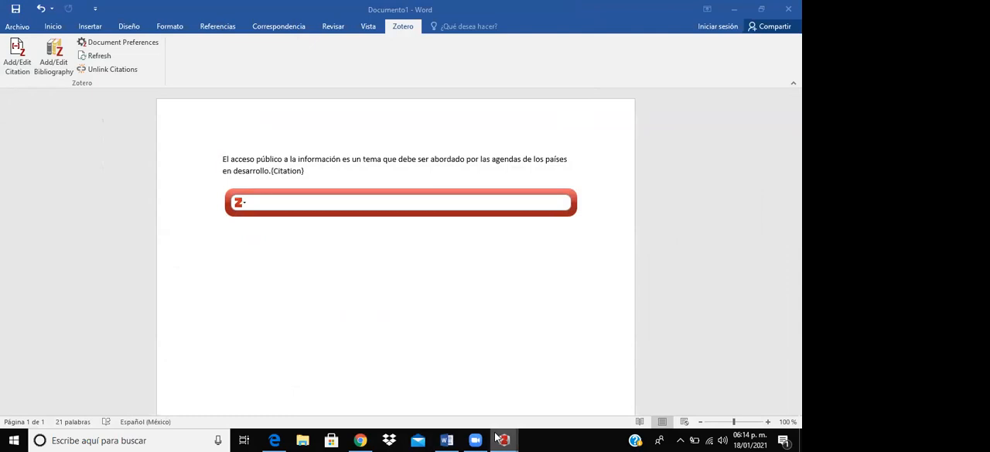
# - Using the citation dialog's classic view, cite "Determinantes ambientales y sociales de la salud" from the Medicina_UNIDA group library
pyautogui.click(239, 202)
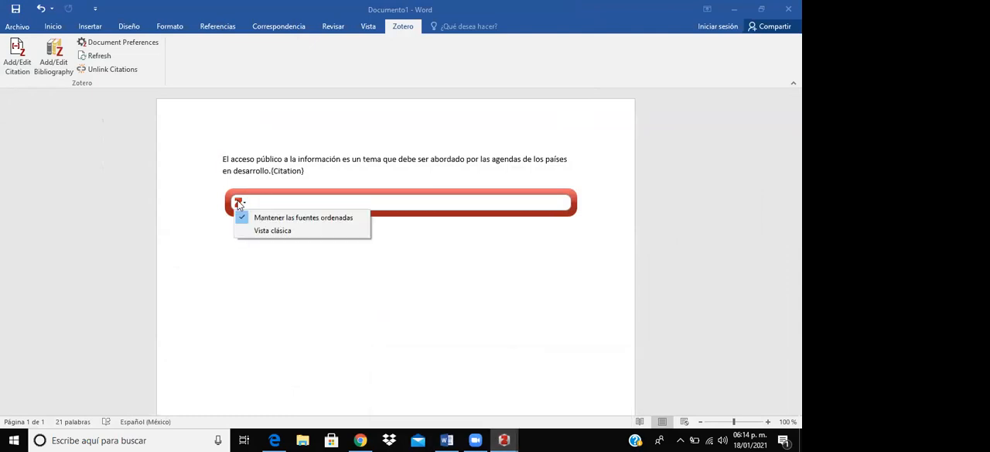
pyautogui.click(260, 230)
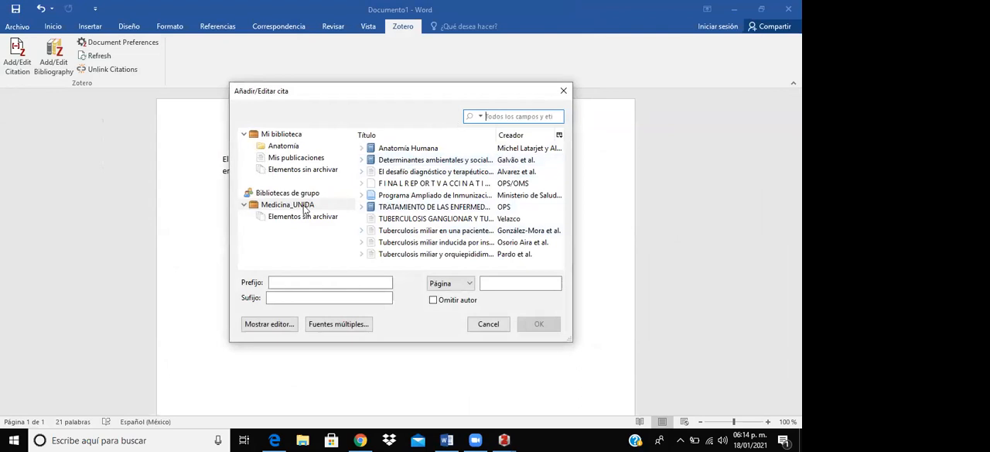
pyautogui.click(303, 209)
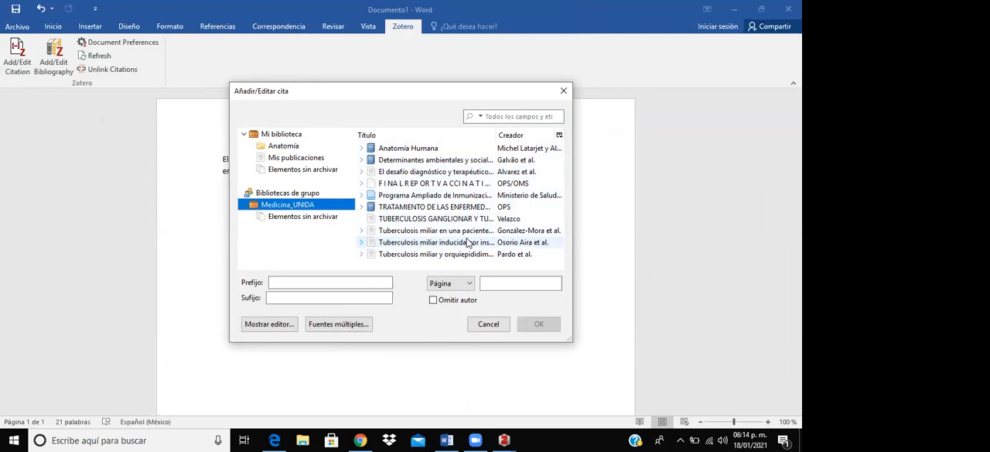
pyautogui.click(463, 160)
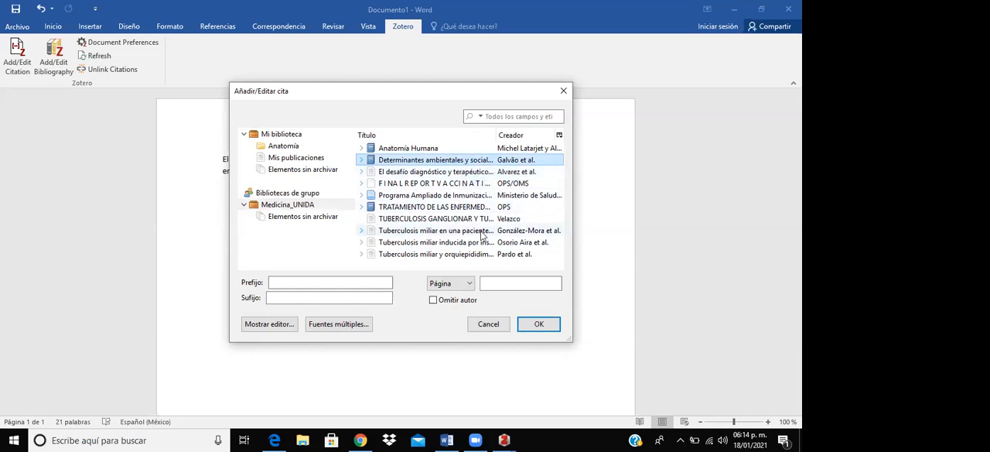
pyautogui.click(502, 282)
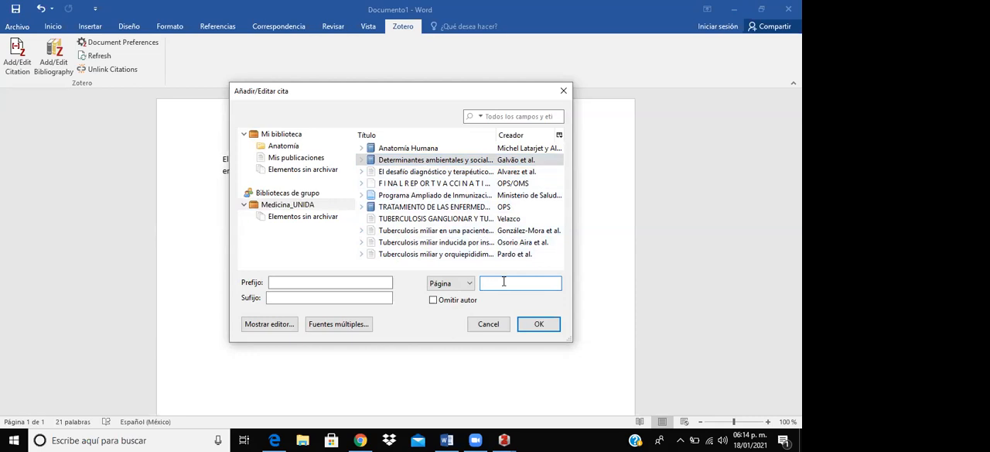
pyautogui.click(541, 325)
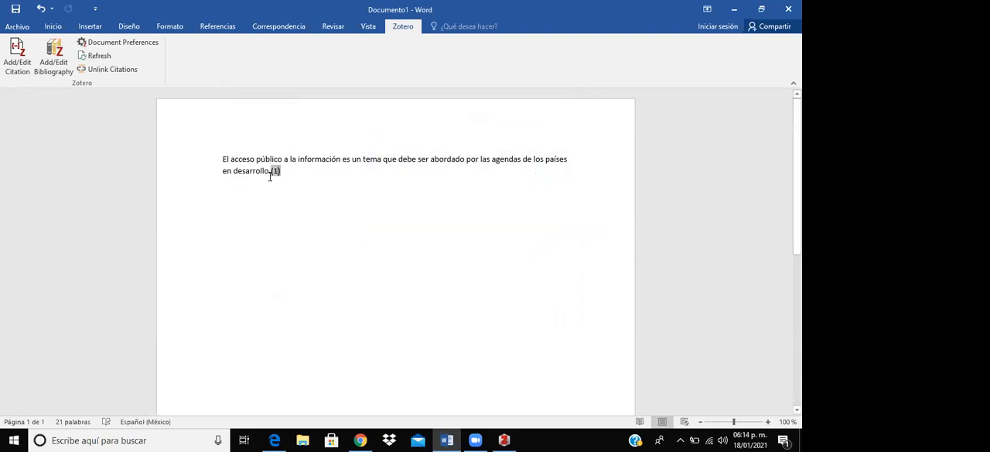
# - Add a period right after the inserted citation number at the end of the sentence
pyautogui.rightClick(276, 169)
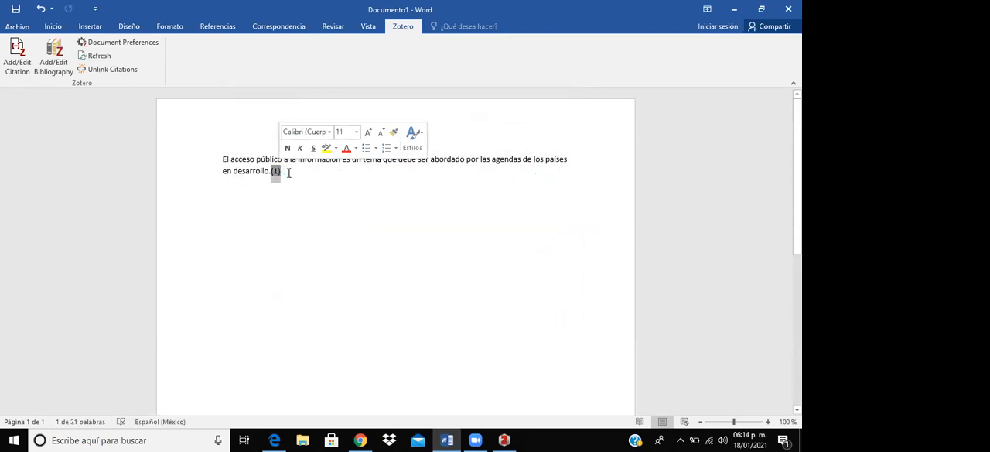
pyautogui.click(288, 173)
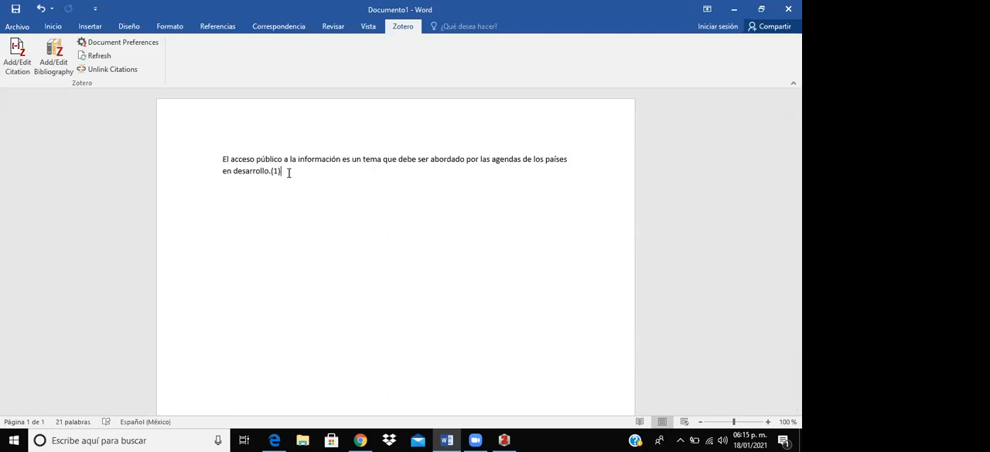
pyautogui.write('.')
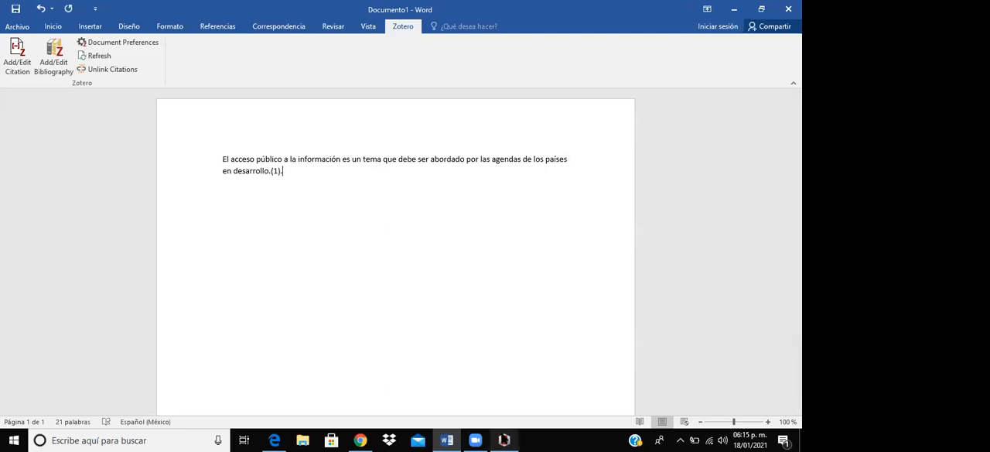
# - Switch to Zotero and open the Full Text PDF attached to "El desafío diagnóstico y terapéutico de la tuberculosis en terapia intensiva"
pyautogui.click(504, 440)
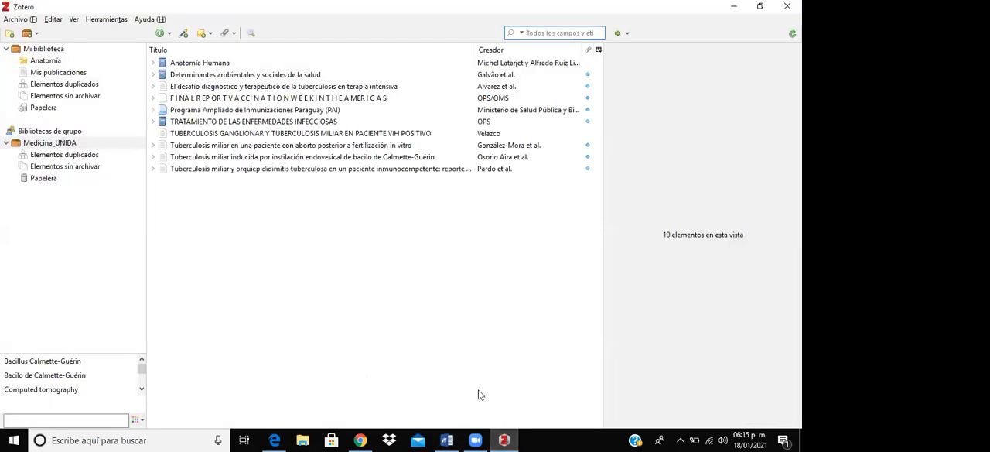
pyautogui.click(256, 86)
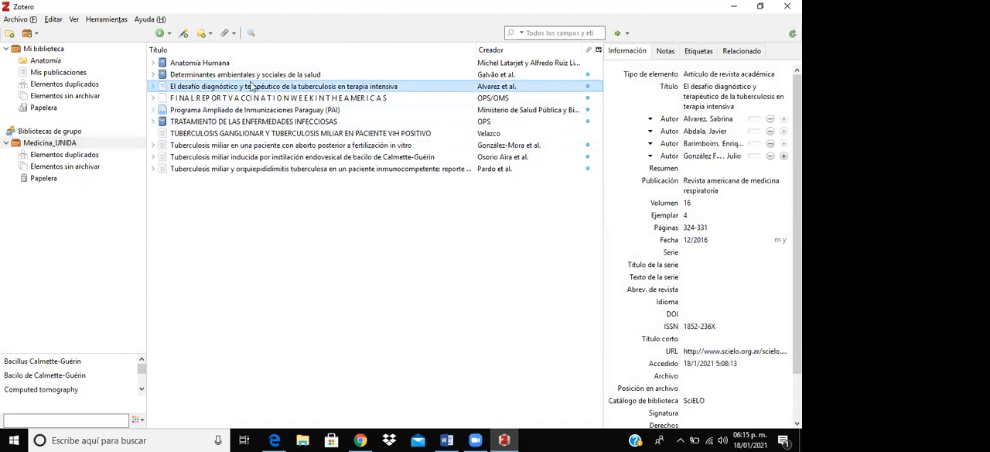
pyautogui.click(152, 87)
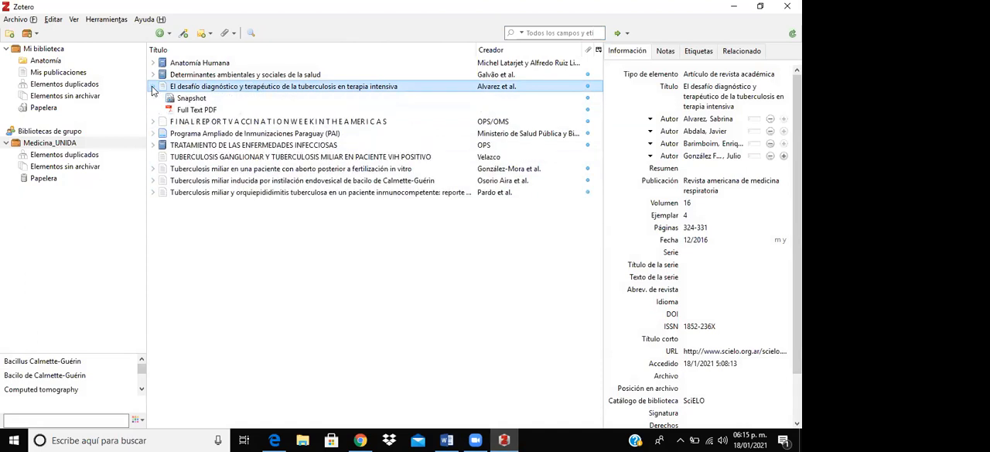
pyautogui.click(185, 110)
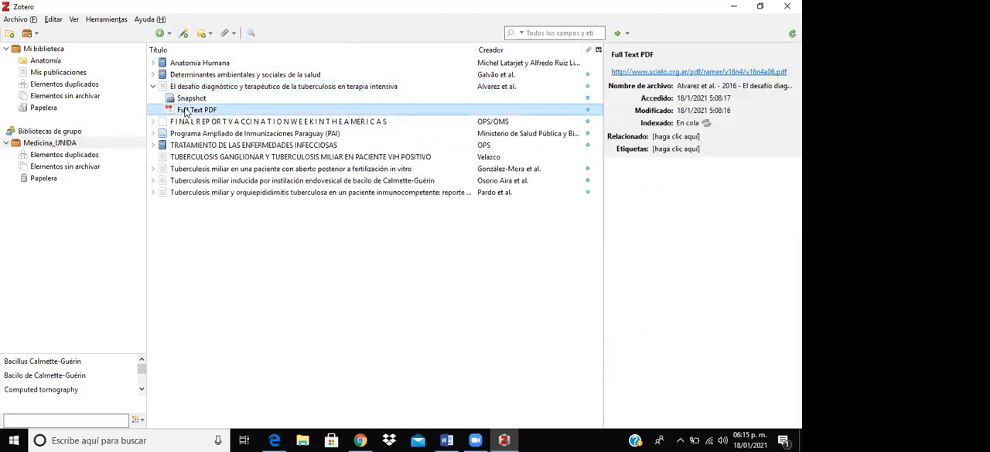
pyautogui.doubleClick(185, 111)
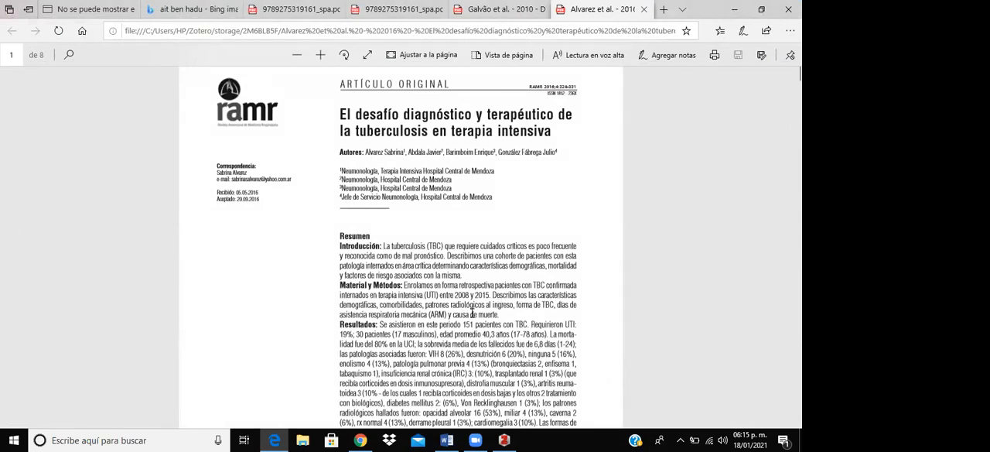
# - Examine the title, authors and abstract on the first page of the tuberculosis article at an enlarged, readable size
pyautogui.scroll(5, 473, 314)
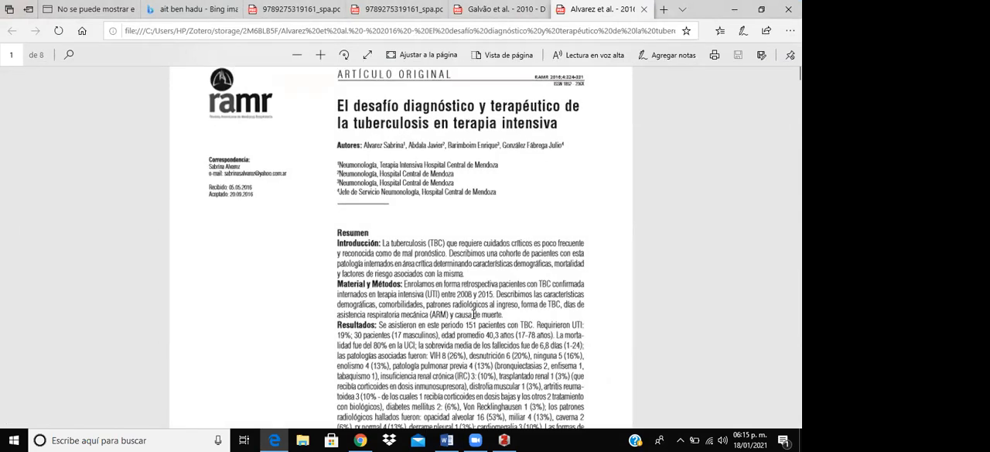
pyautogui.scroll(3, 473, 315)
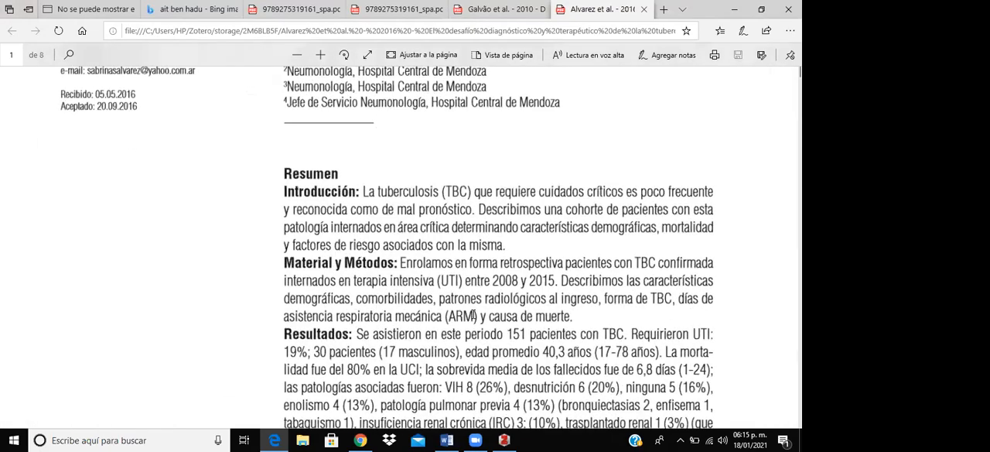
pyautogui.scroll(-1, 467, 305)
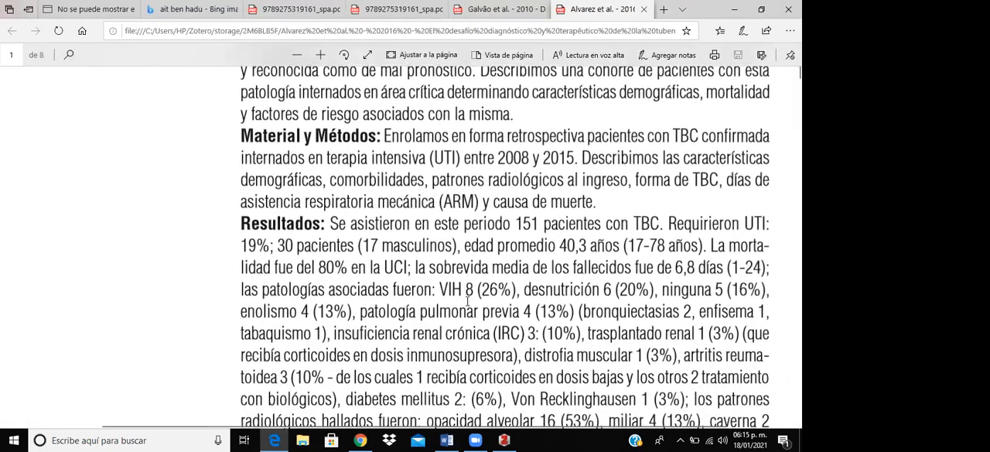
pyautogui.scroll(5, 467, 300)
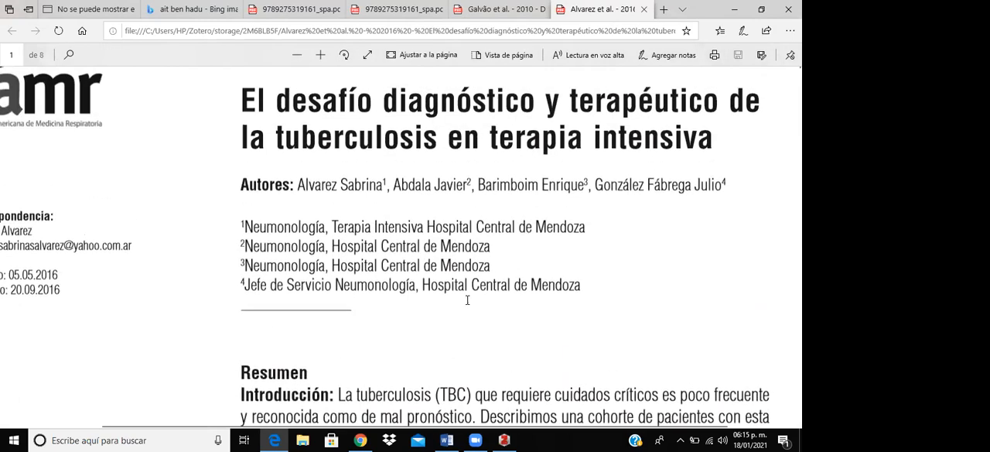
pyautogui.scroll(2, 467, 300)
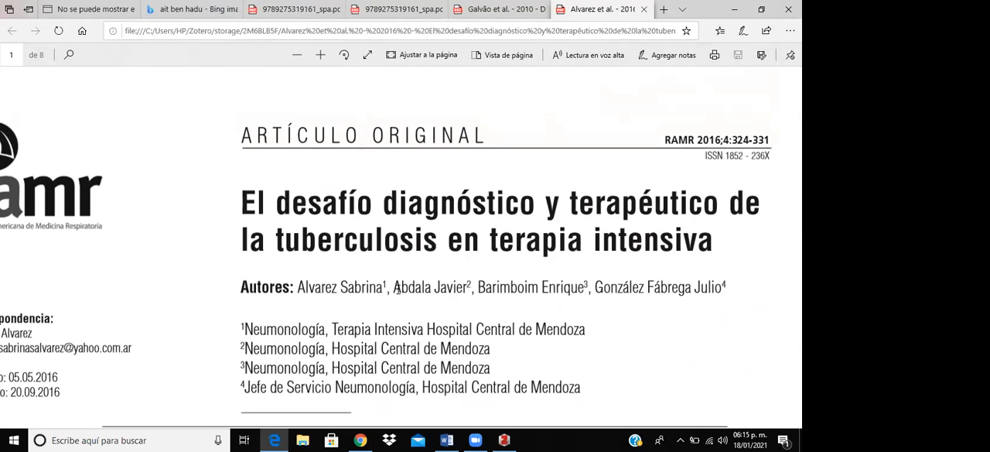
pyautogui.scroll(-2, 398, 286)
pyautogui.scroll(1, 402, 285)
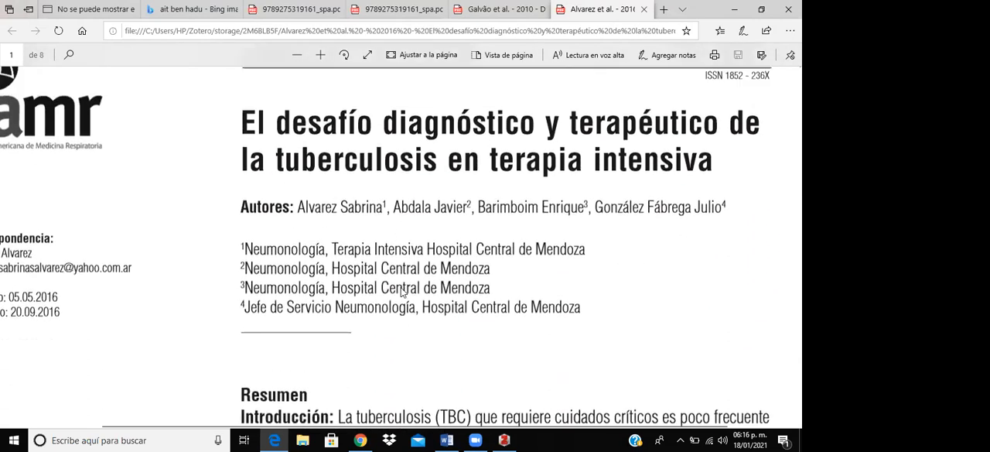
pyautogui.scroll(2, 402, 292)
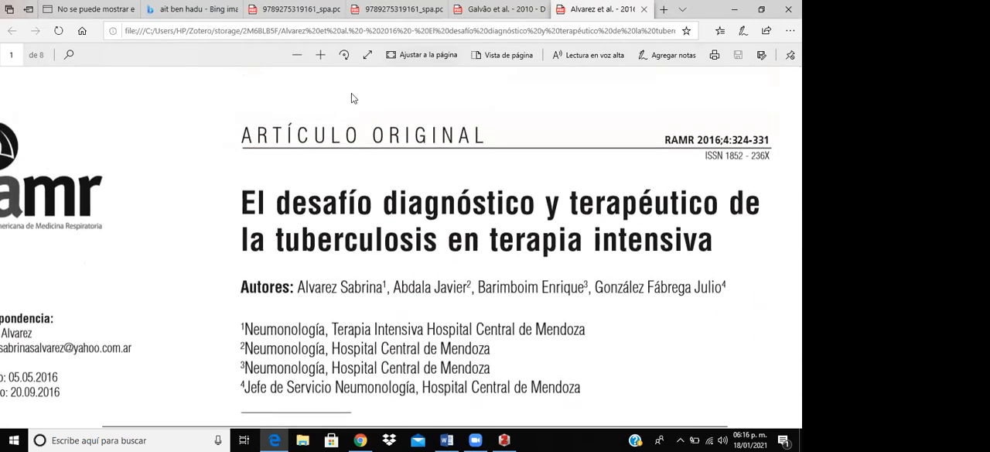
# - Examine the article's title, author affiliations and the Spanish abstract from the introduction through the results
pyautogui.moveTo(240, 197); pyautogui.dragTo(258, 200)
pyautogui.moveTo(423, 229); pyautogui.dragTo(635, 249)
pyautogui.moveTo(700, 238); pyautogui.dragTo(702, 247)
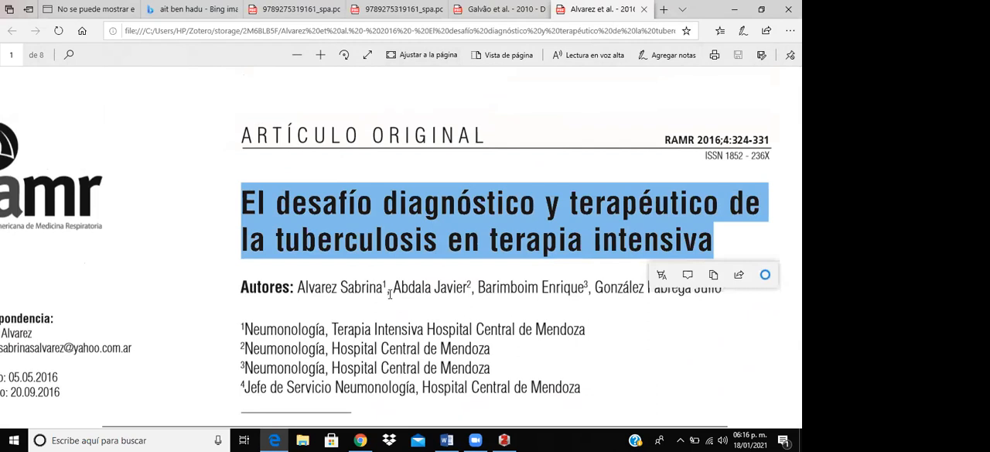
pyautogui.click(329, 334)
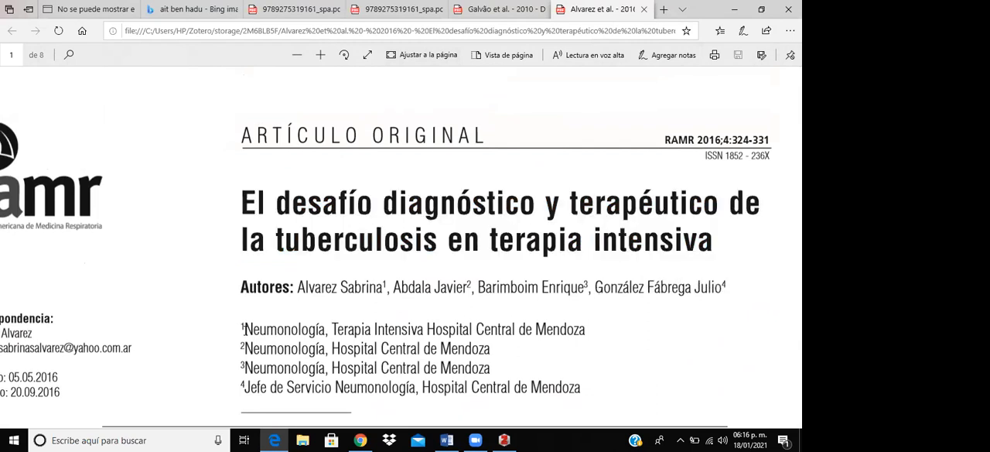
pyautogui.moveTo(243, 329); pyautogui.dragTo(588, 390)
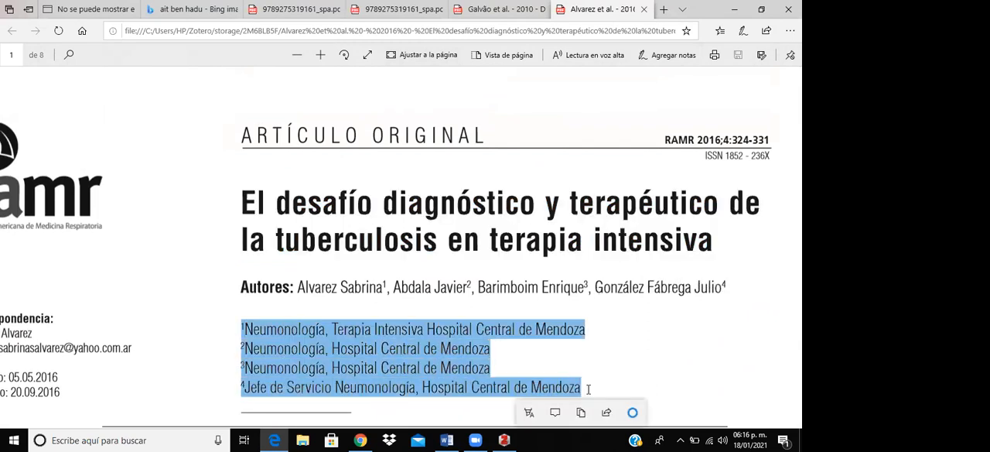
pyautogui.scroll(-3, 608, 371)
pyautogui.scroll(-10, 608, 361)
pyautogui.scroll(6, 608, 354)
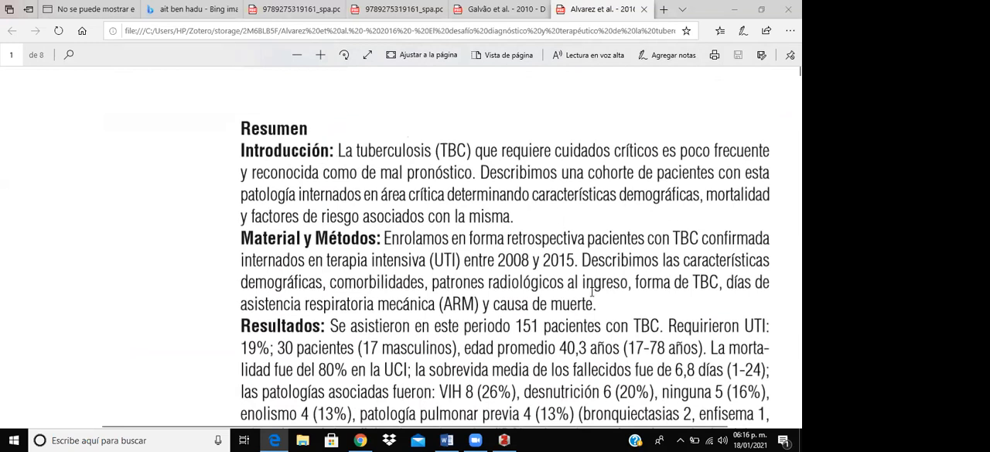
pyautogui.scroll(-6, 592, 290)
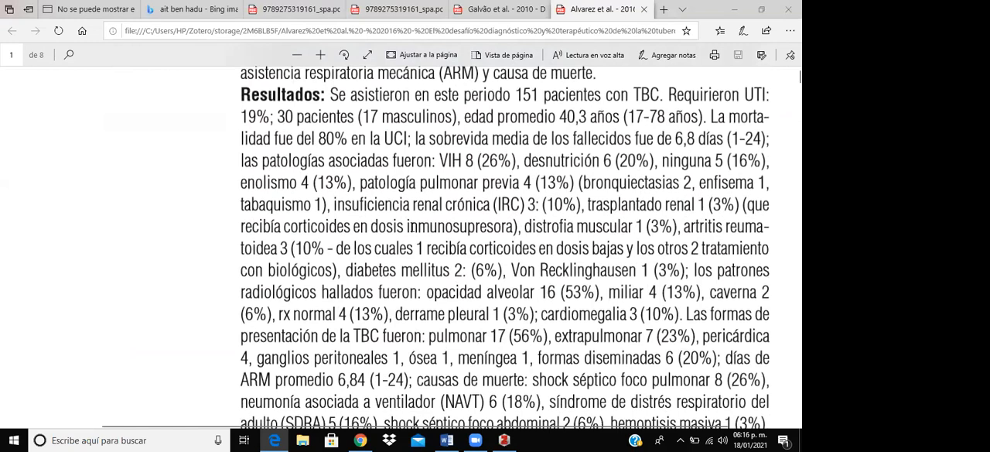
pyautogui.moveTo(329, 91); pyautogui.dragTo(755, 390)
pyautogui.scroll(2, 517, 249)
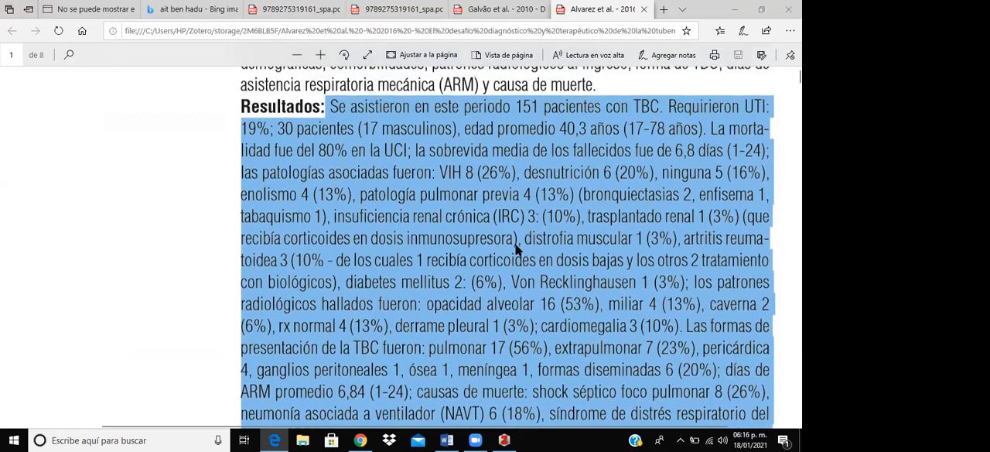
pyautogui.scroll(2, 516, 249)
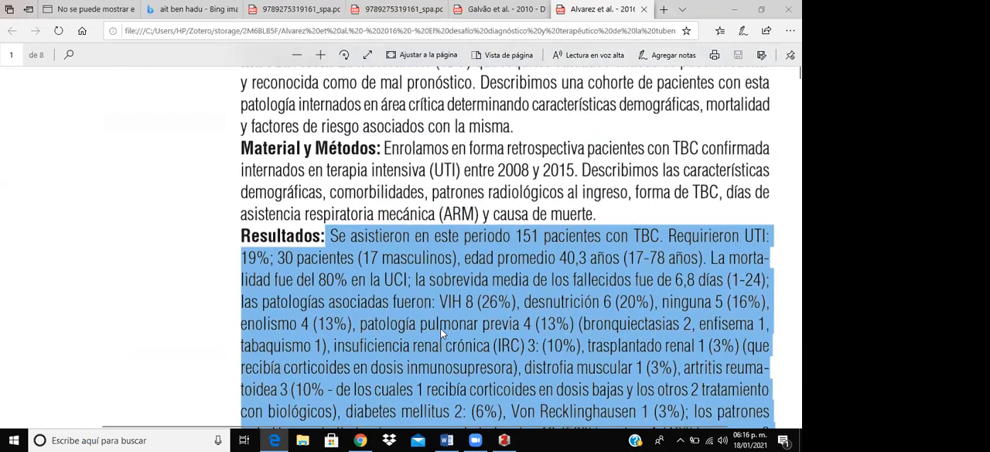
pyautogui.scroll(-5, 444, 335)
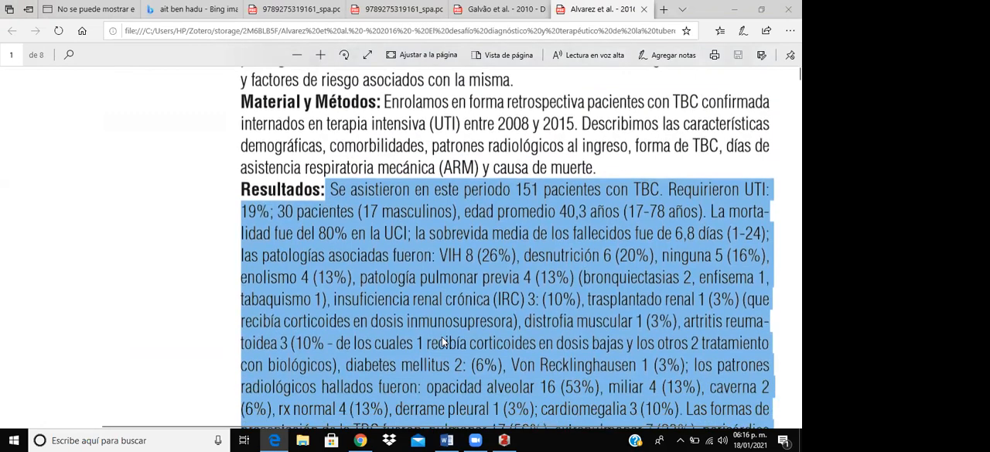
pyautogui.scroll(-1, 444, 337)
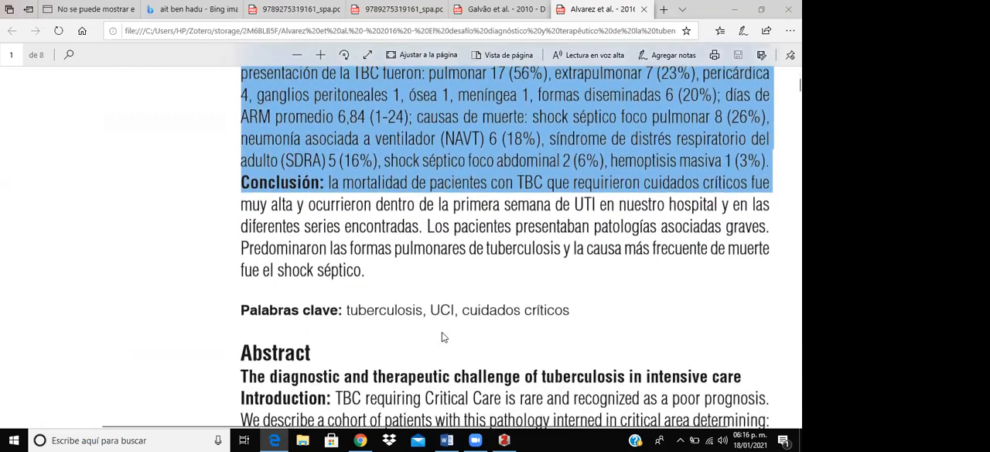
# - Copy the text of the Conclusión paragraph from the Spanish abstract, leaving out its heading
pyautogui.click(437, 291)
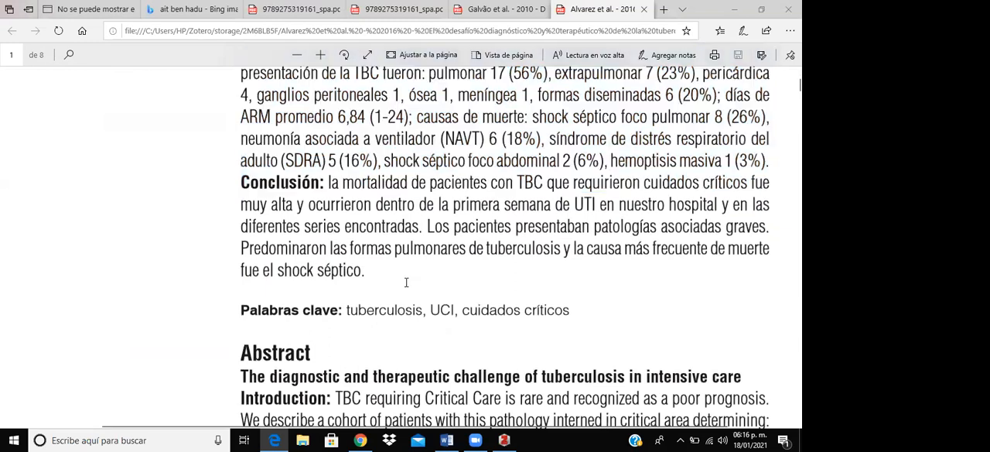
pyautogui.moveTo(240, 184); pyautogui.dragTo(382, 273)
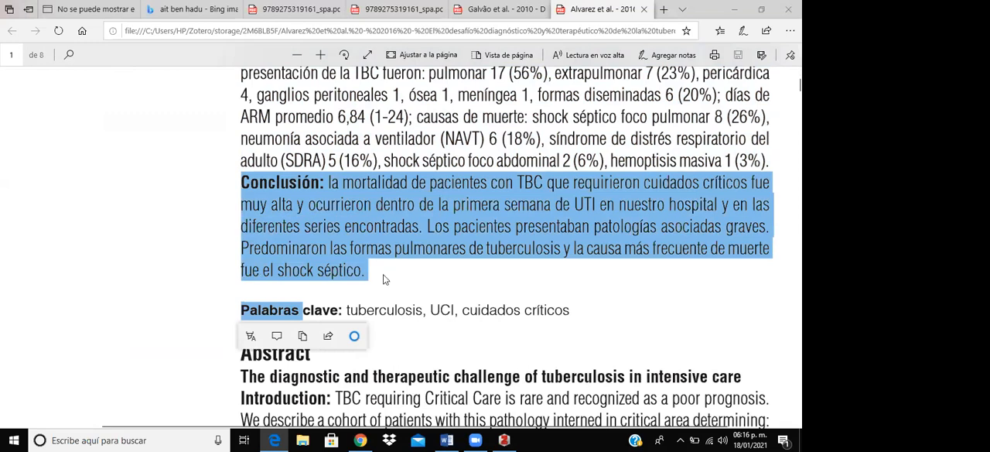
pyautogui.click(384, 277)
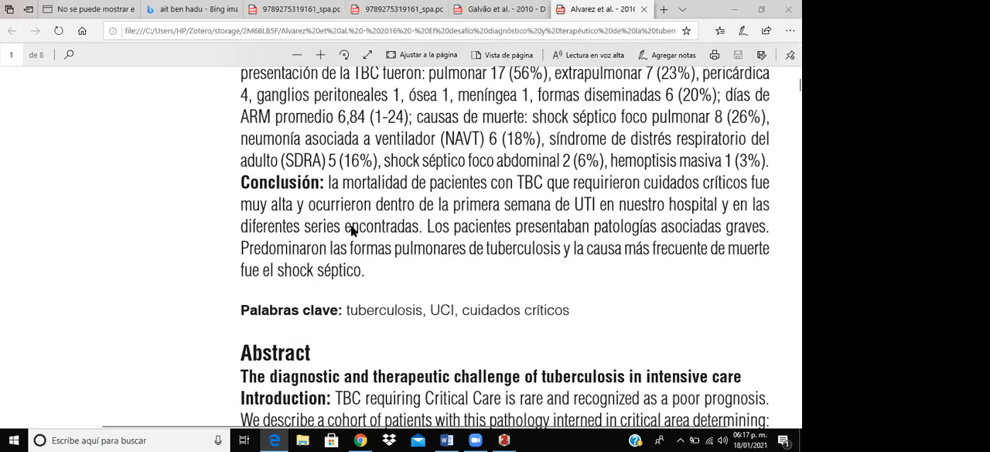
pyautogui.moveTo(329, 183); pyautogui.dragTo(379, 272)
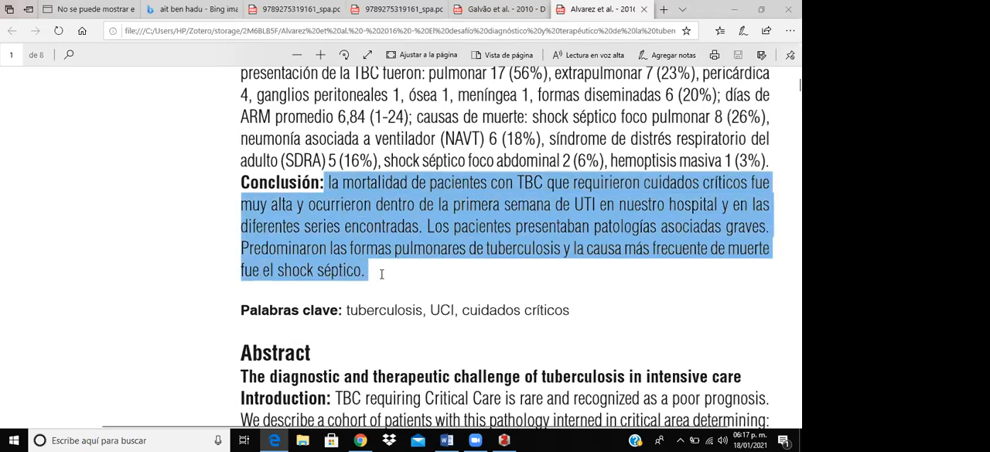
pyautogui.rightClick(348, 230)
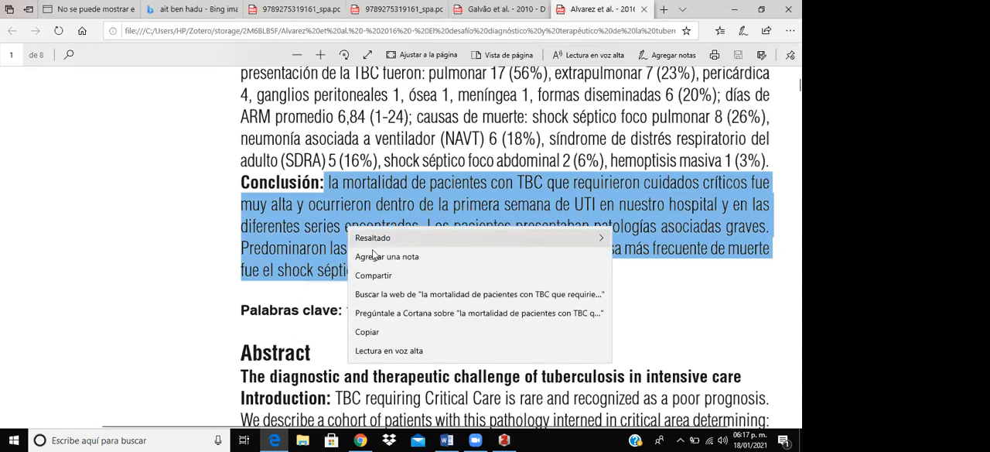
pyautogui.click(387, 332)
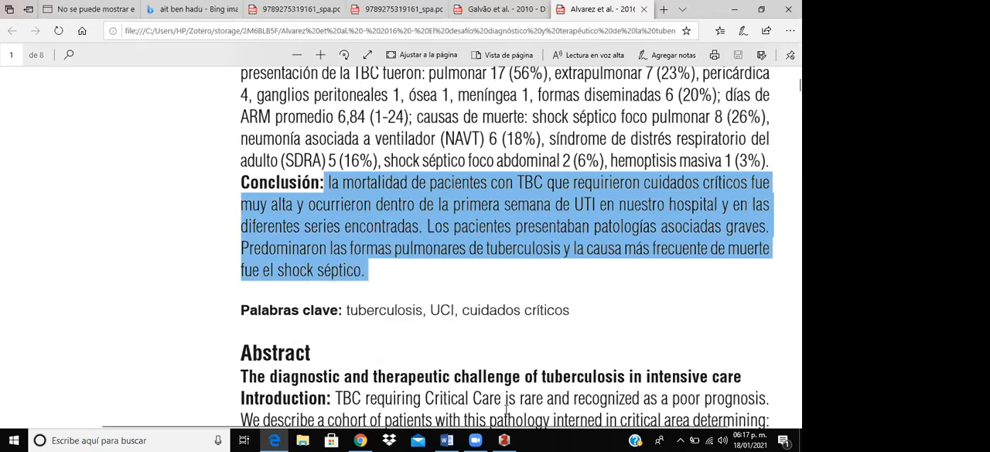
# - In Zotero, add a note to "El desafío diagnóstico y terapéutico de la tuberculosis en terapia intensiva" and paste the copied conclusion, followed by a new paragraph
pyautogui.click(505, 440)
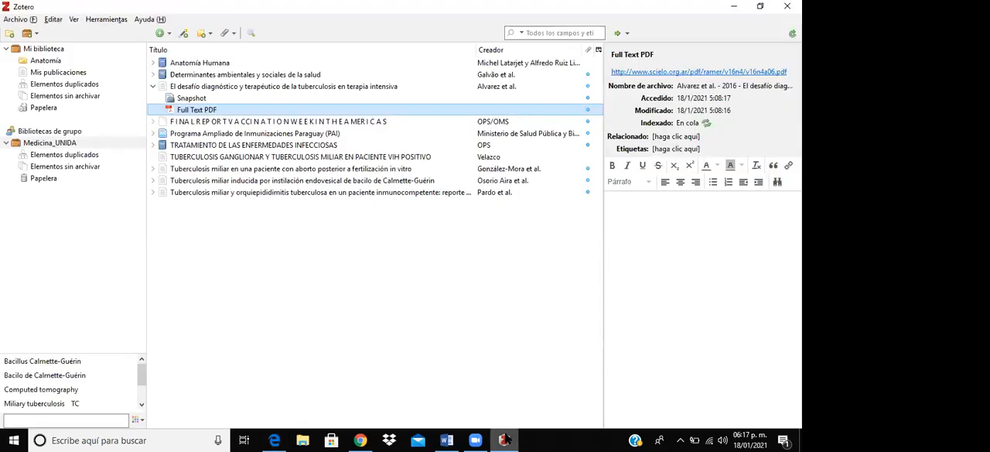
pyautogui.click(265, 86)
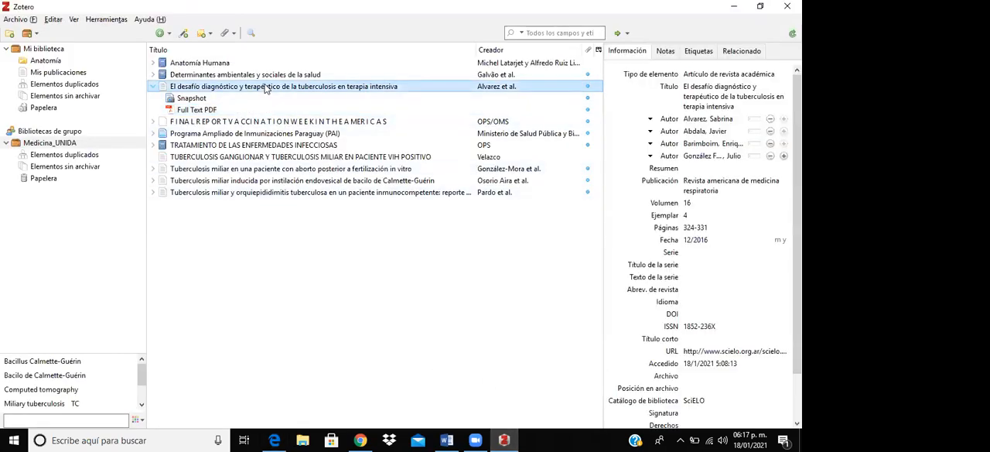
pyautogui.click(665, 53)
pyautogui.click(667, 74)
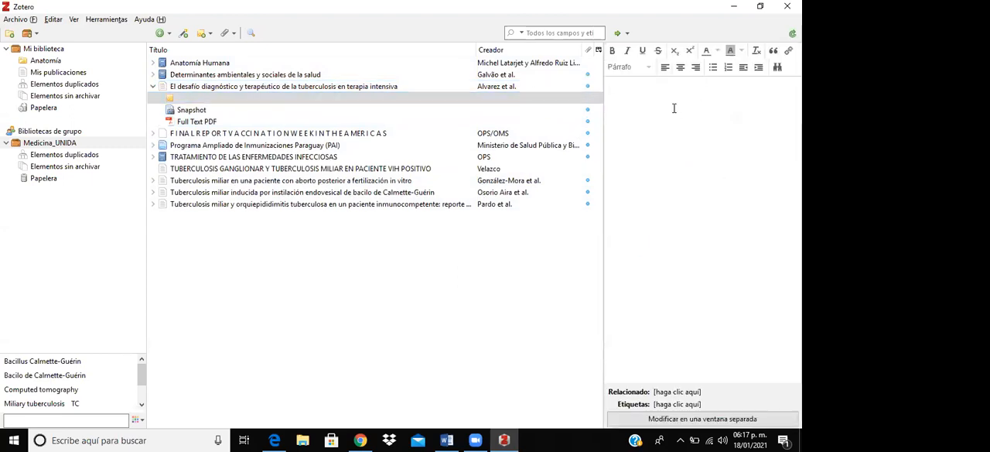
pyautogui.hotkey('ctrl', 'v')
pyautogui.press('Return')
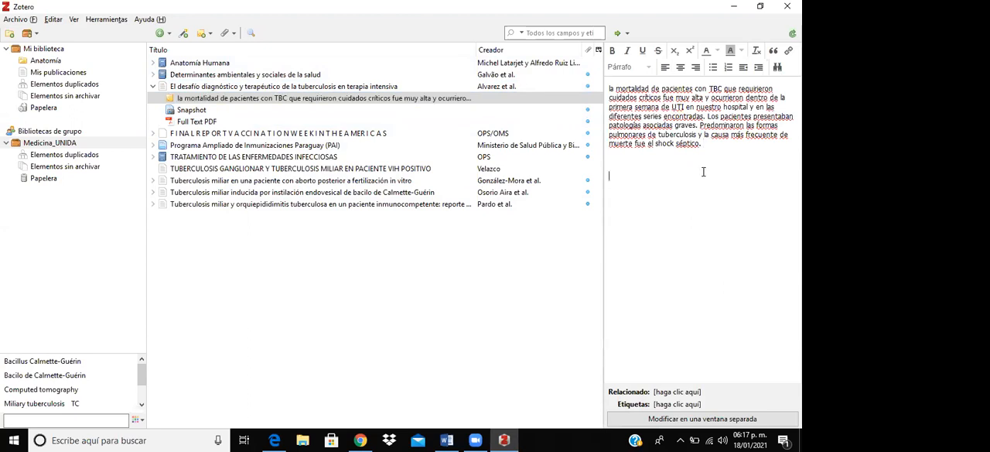
# - Begin a paraphrase below the pasted conclusion: "En los ensayos recuperados, los pacientes con TBC dentro de la UTI requirieron de cuidados"
pyautogui.write('En los ensayos recuperados, los p')
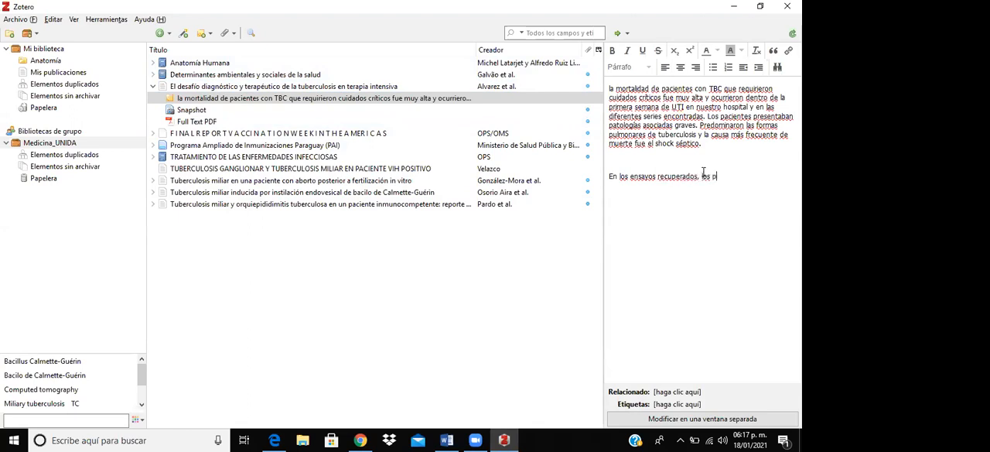
pyautogui.write('acientes inte')
pyautogui.press('BackSpace')
pyautogui.press('BackSpace')
pyautogui.press('BackSpace')
pyautogui.write('con TBC dentro del')
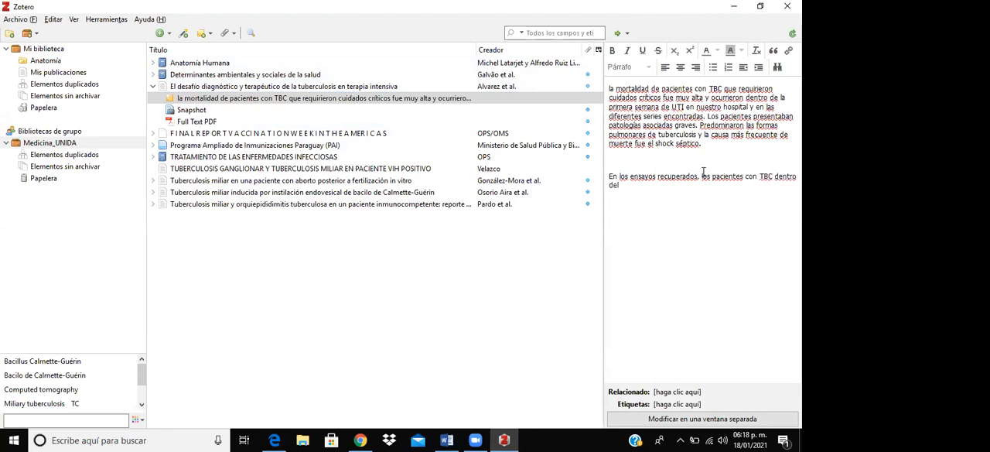
pyautogui.press('BackSpace')
pyautogui.write('la UTI requirieron de cuidados')
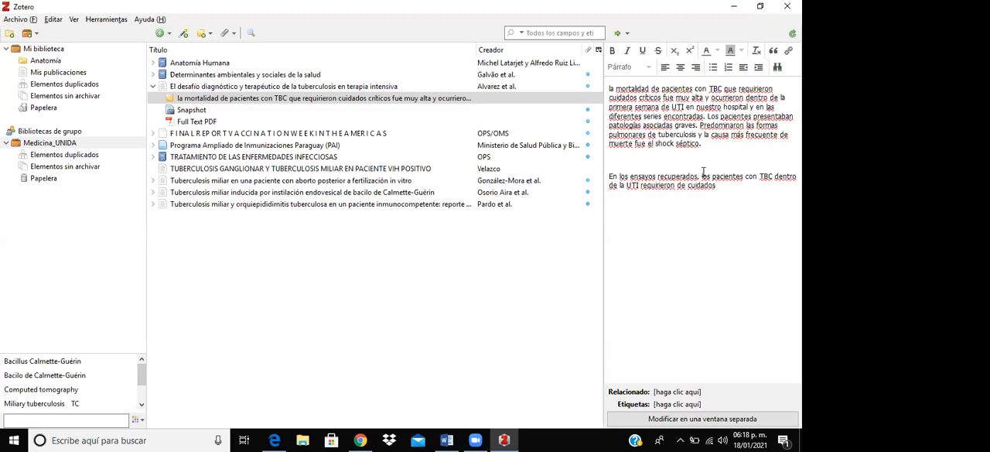
pyautogui.write(' criticos, debido a que presentaban ')
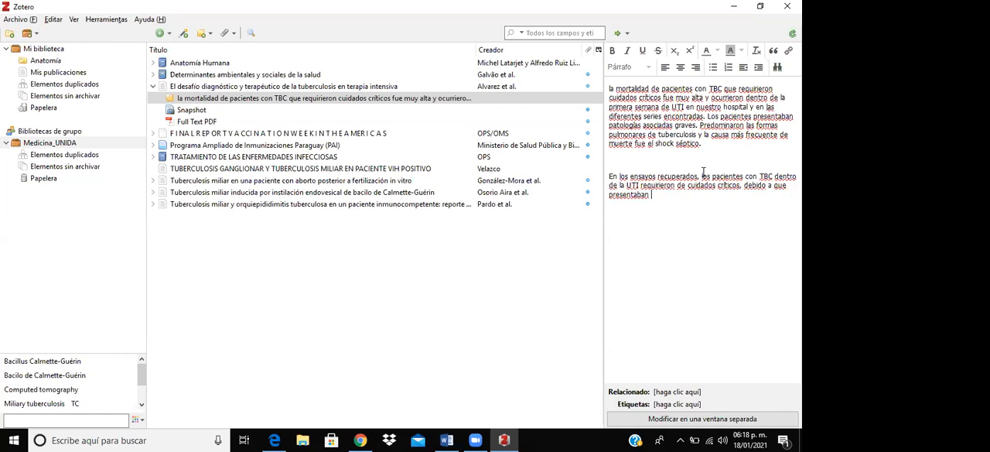
pyautogui.write('patologías asociadas grave')
# - Copy the paraphrased sentence from the note, switch to Word, and paste it as a new paragraph below the first cited sentence
pyautogui.moveTo(707, 147); pyautogui.dragTo(611, 89)
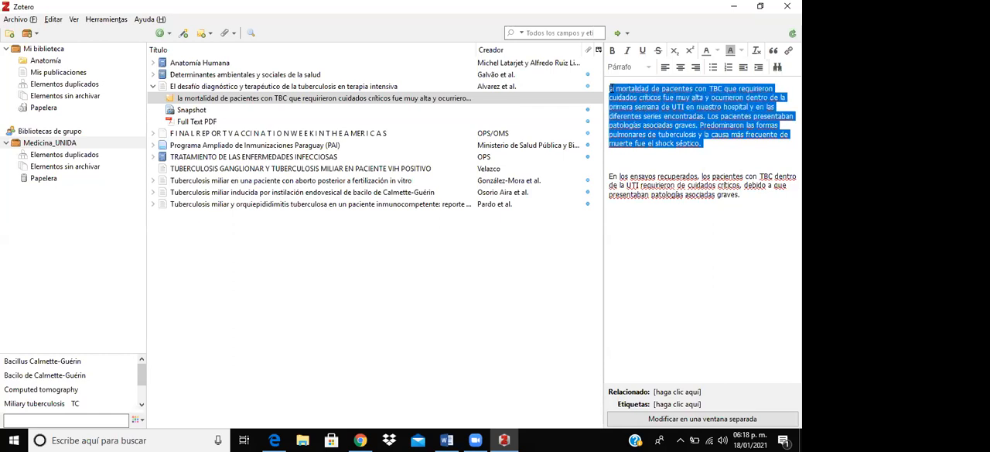
pyautogui.click(739, 205)
pyautogui.moveTo(742, 196); pyautogui.dragTo(612, 179)
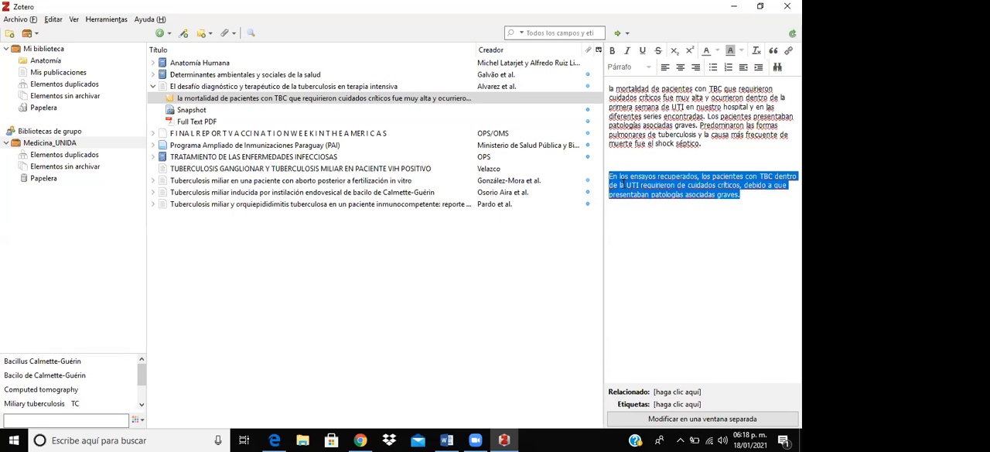
pyautogui.click(447, 440)
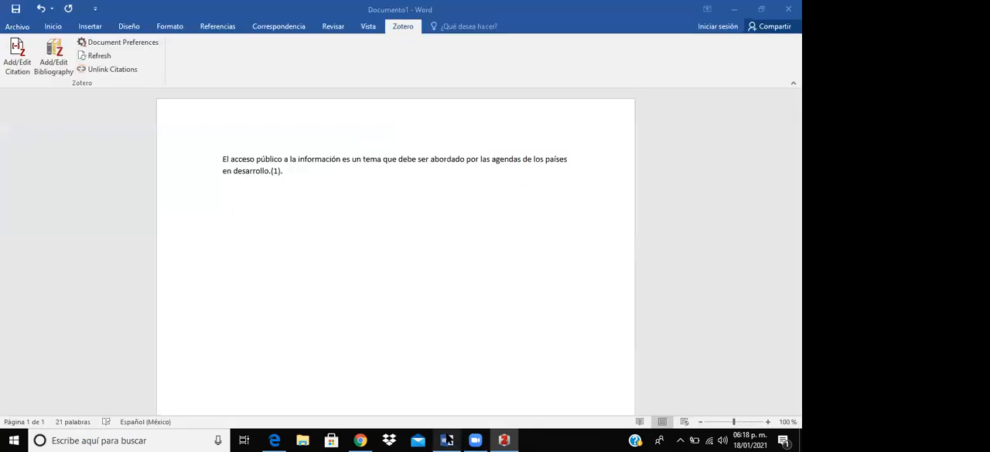
pyautogui.click(290, 167)
pyautogui.press('Return')
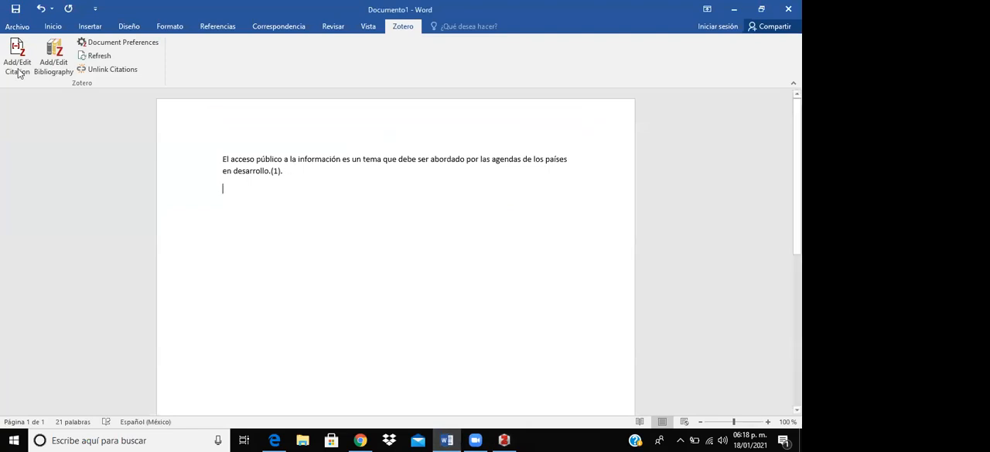
pyautogui.hotkey('ctrl', 'v')
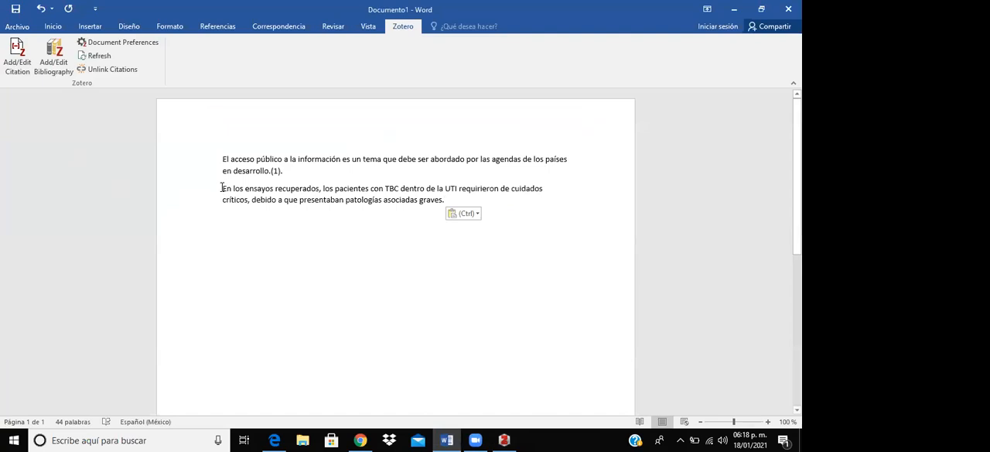
# - Cite "El desafío diagnóstico y terapéutico..." by Alvarez et al. from Medicina_UNIDA after the pasted sentence, using the citation dialog's classic view
pyautogui.moveTo(222, 188); pyautogui.dragTo(450, 200)
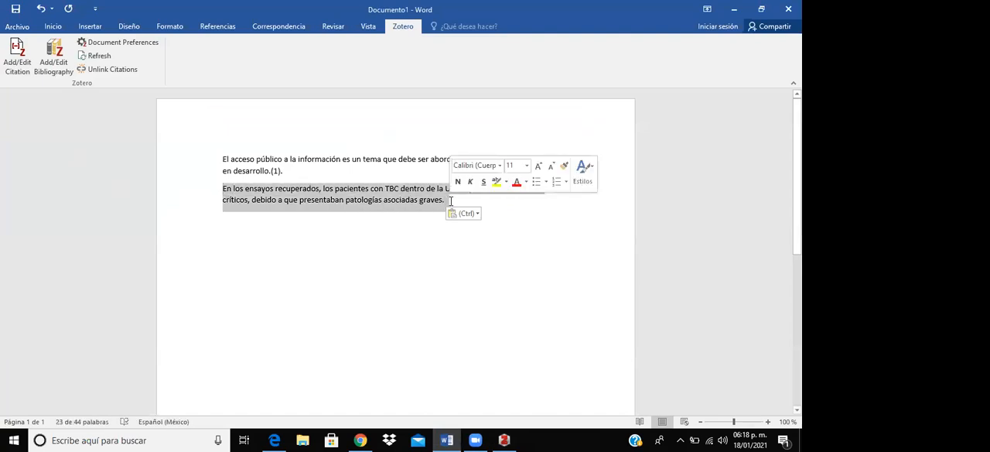
pyautogui.click(450, 200)
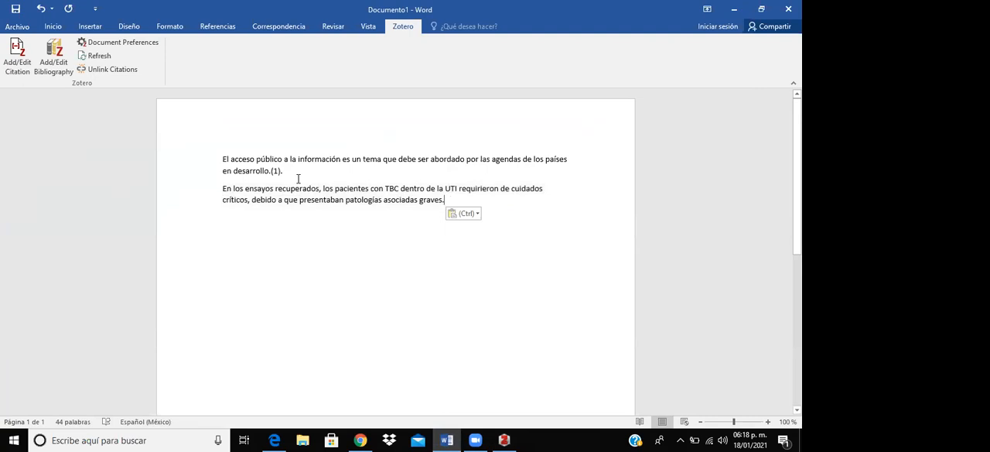
pyautogui.click(18, 54)
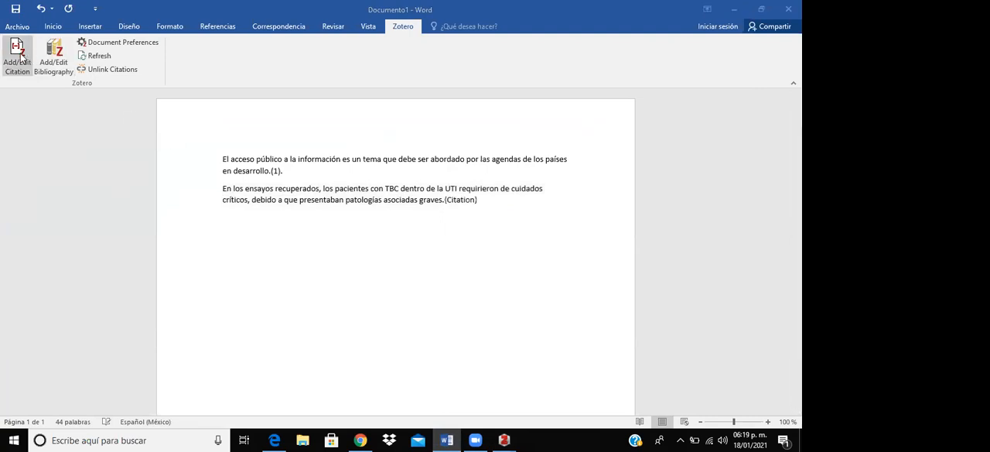
pyautogui.click(239, 202)
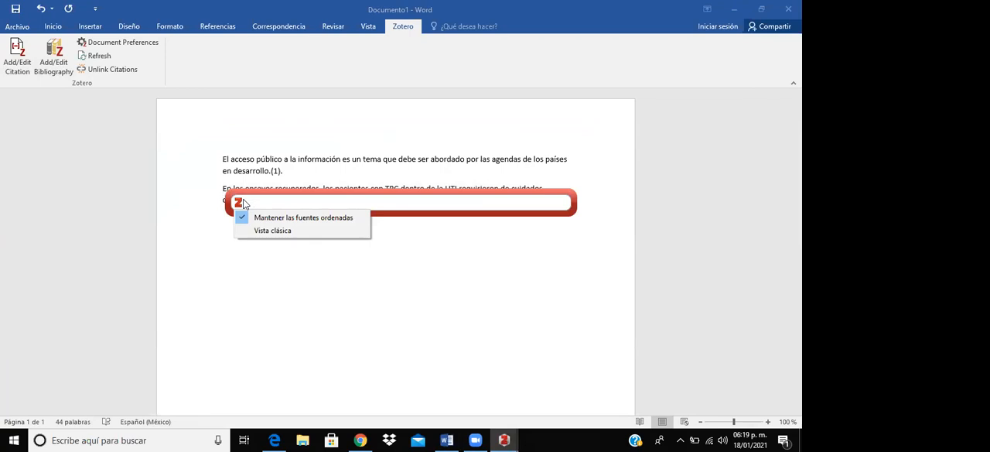
pyautogui.click(260, 227)
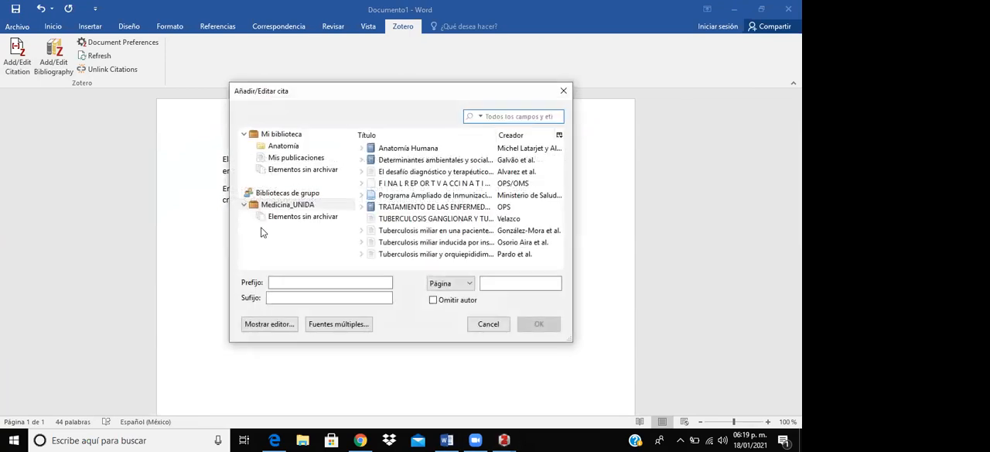
pyautogui.click(466, 174)
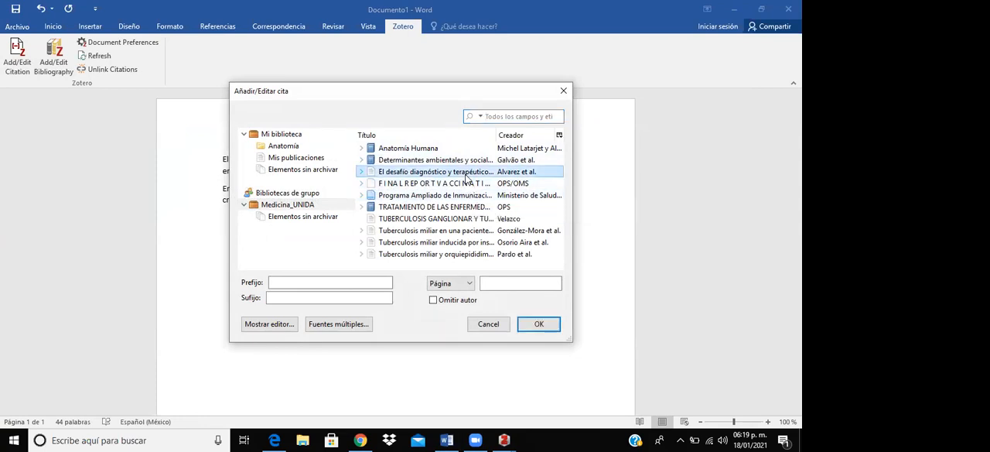
pyautogui.click(542, 324)
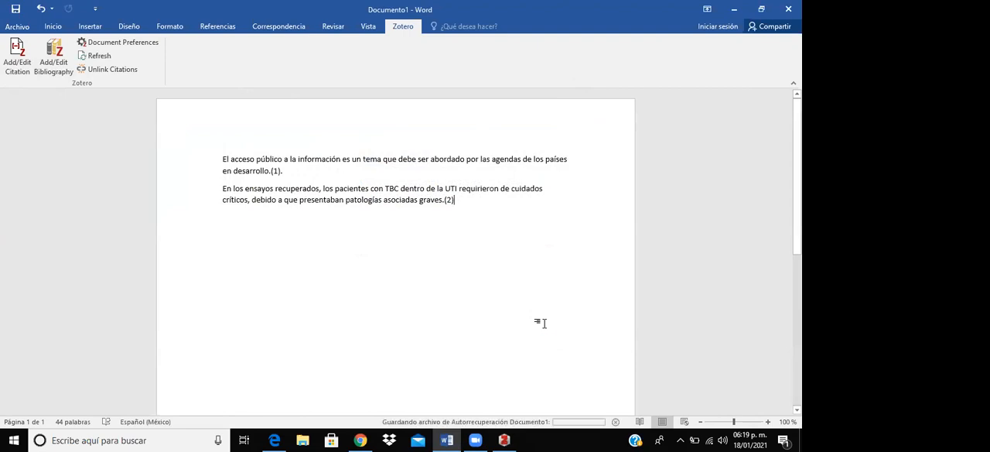
# - Start a new paragraph below the second cited sentence, then switch to Zotero and open the full-text PDF of "Tuberculosis miliar en una paciente con aborto posterior a fertilización in vitro"
pyautogui.press('Return')
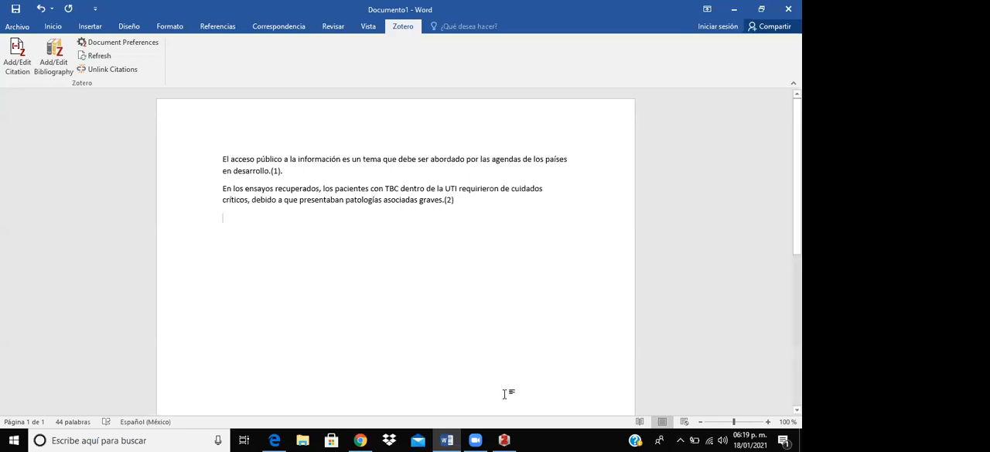
pyautogui.click(504, 440)
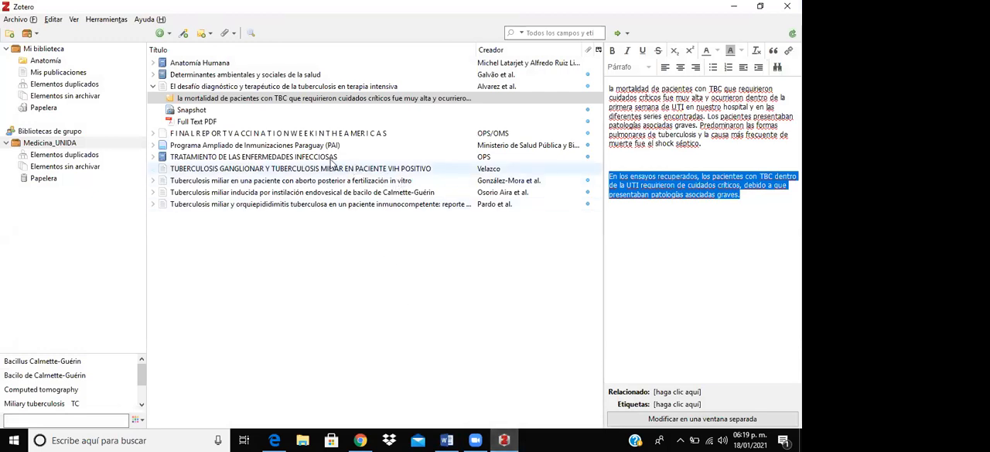
pyautogui.click(193, 158)
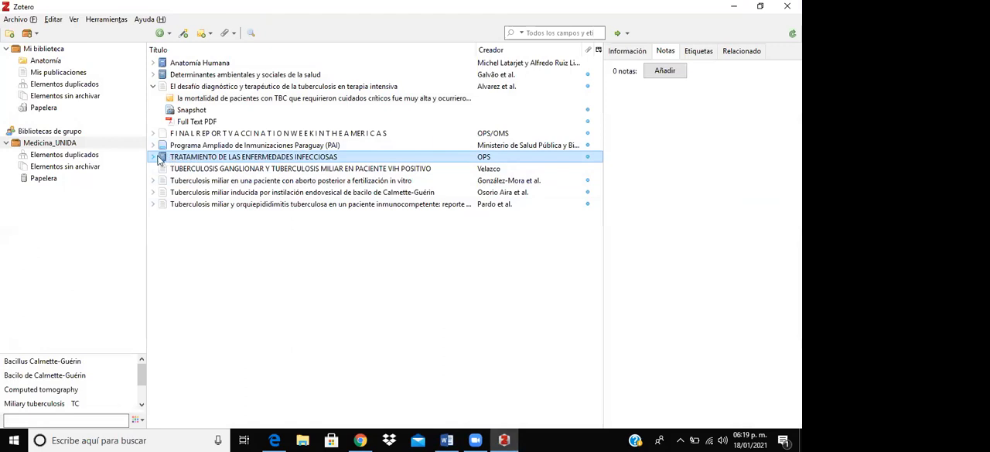
pyautogui.click(154, 157)
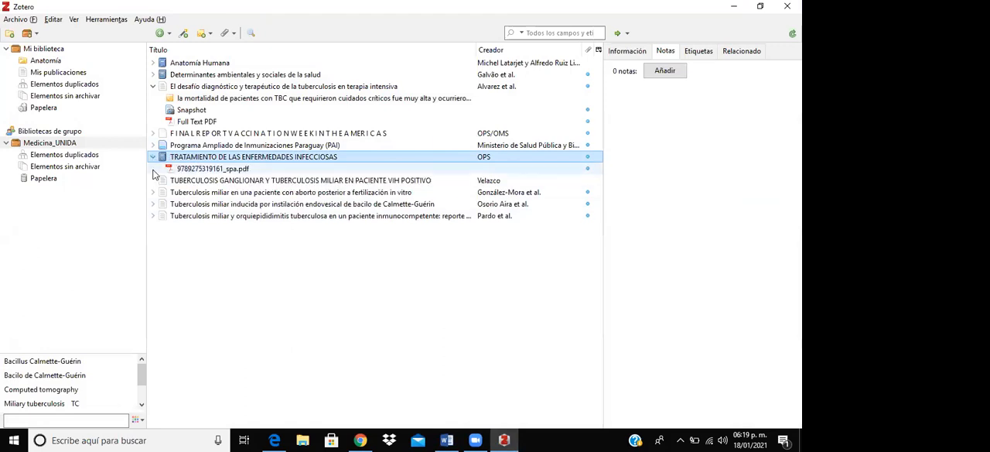
pyautogui.click(153, 193)
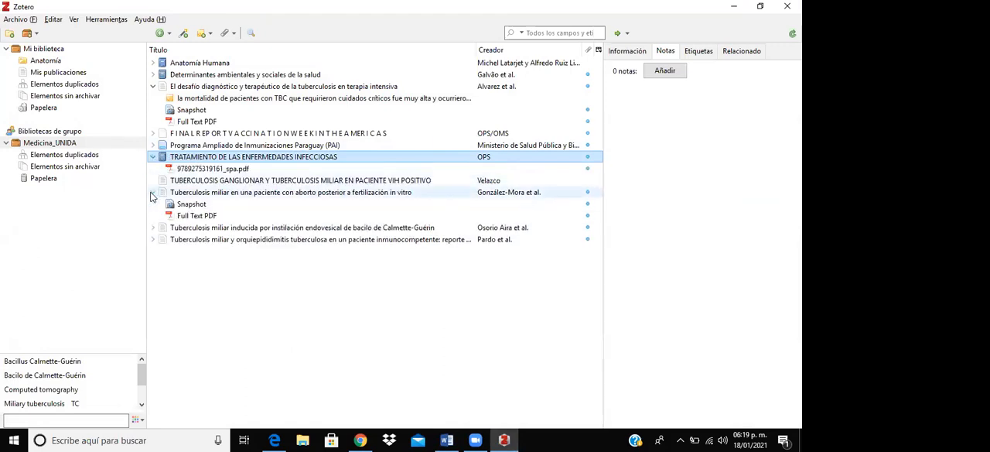
pyautogui.click(180, 219)
pyautogui.doubleClick(180, 217)
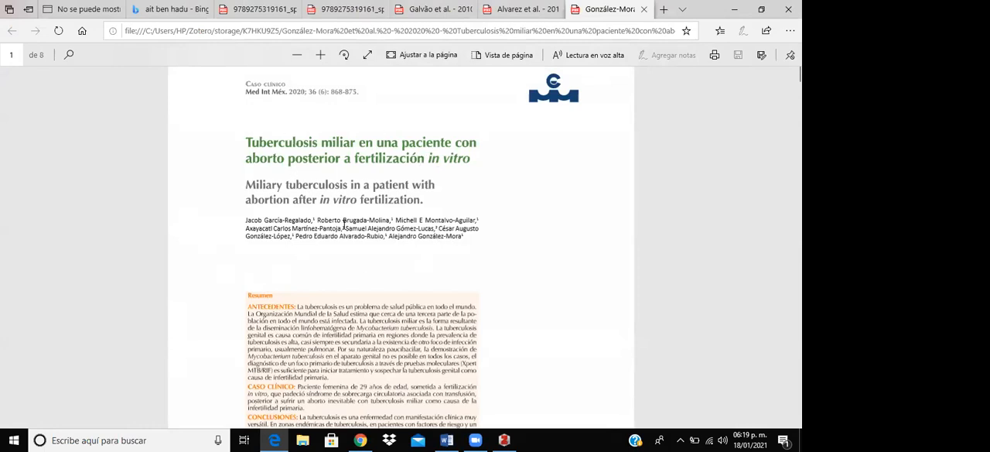
# - Examine the Spanish abstract on page 1 of the article, in particular its "Conclusiones" passage
pyautogui.scroll(-3, 387, 263)
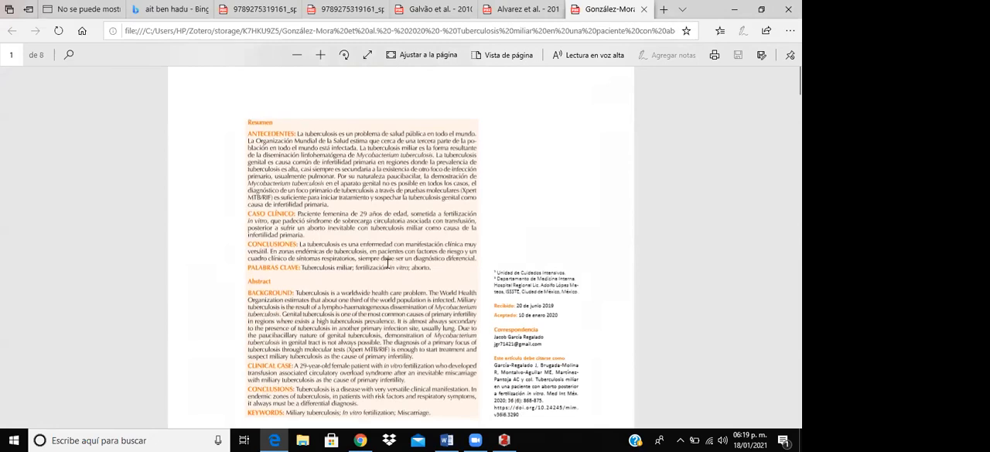
pyautogui.scroll(2, 357, 311)
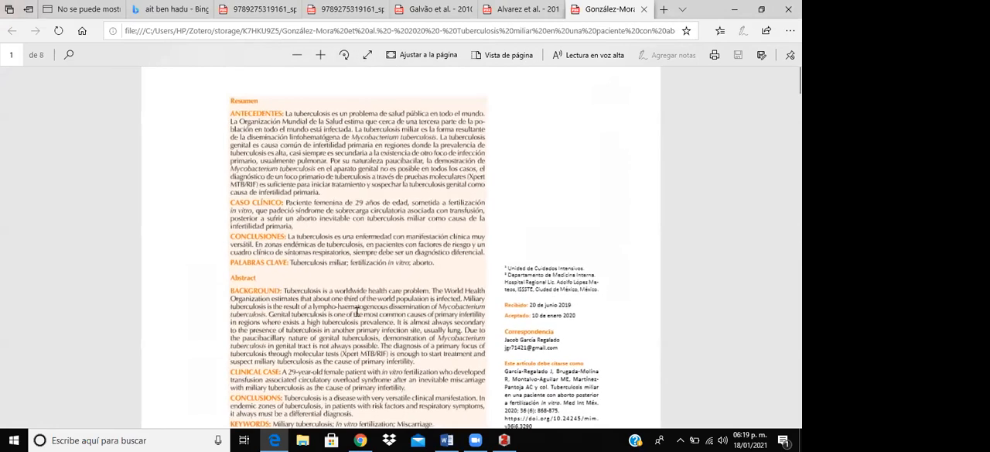
pyautogui.scroll(2, 357, 311)
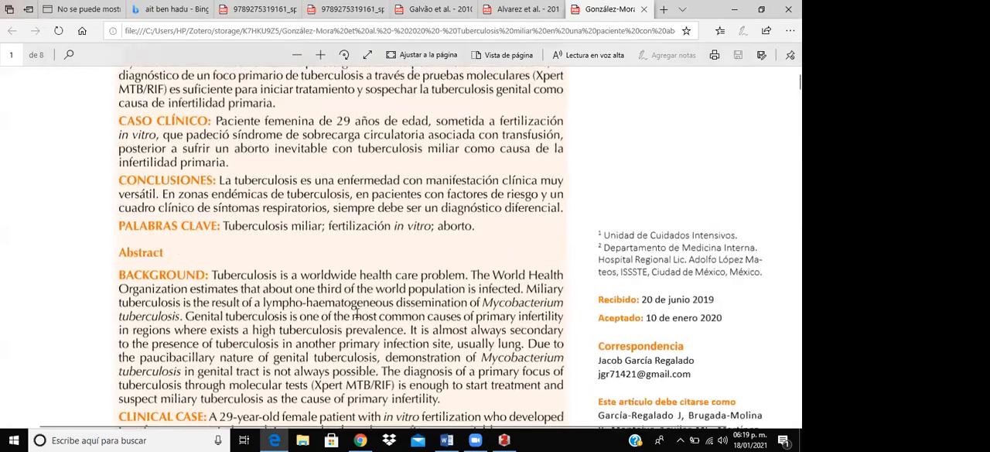
pyautogui.scroll(1, 358, 312)
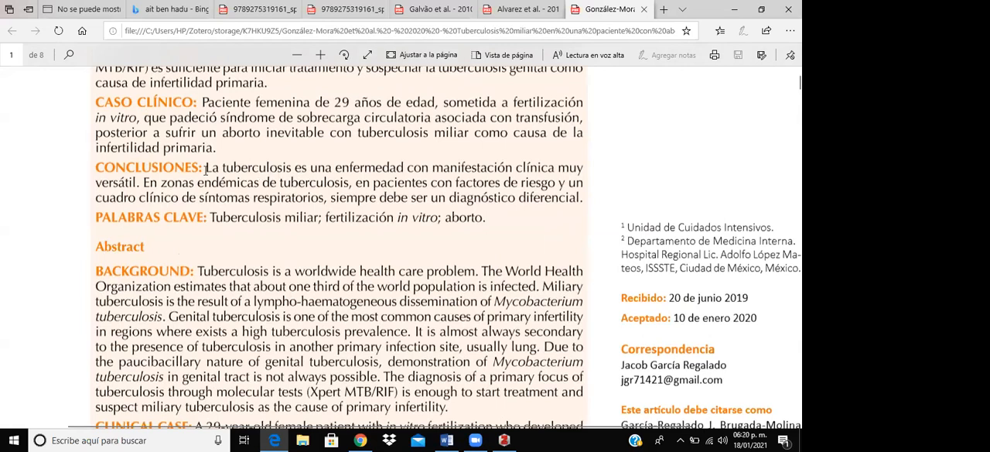
pyautogui.moveTo(206, 169); pyautogui.dragTo(471, 253)
# - Look through the article's case report and discussion pages to find the full "Conclusiones" section on page 7
pyautogui.scroll(-1, 429, 303)
pyautogui.scroll(-20, 421, 308)
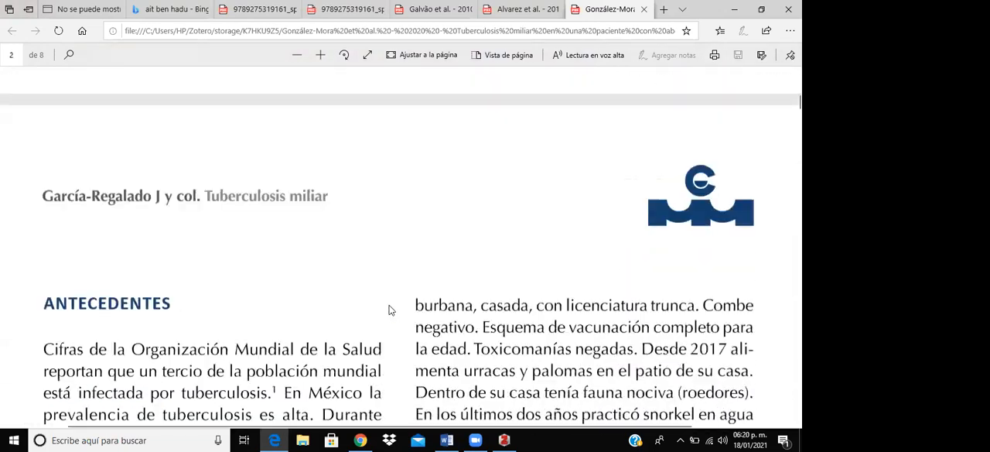
pyautogui.scroll(-12, 380, 294)
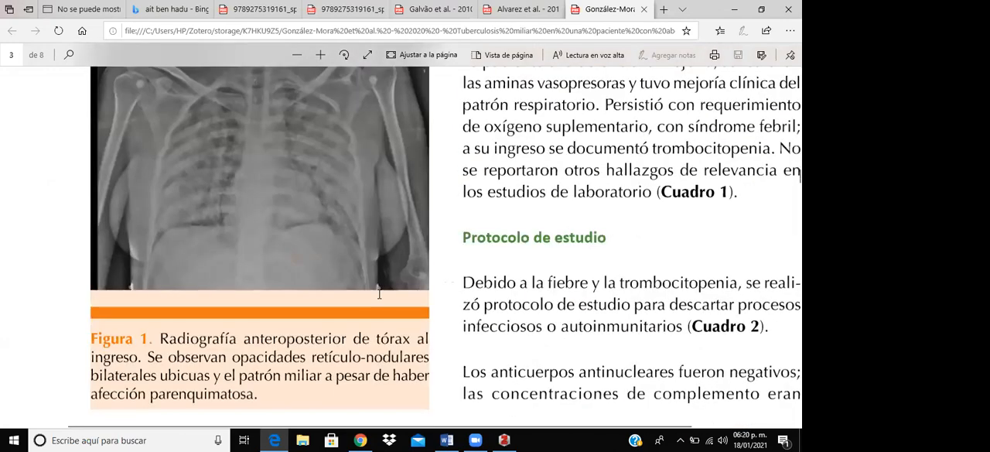
pyautogui.scroll(-10, 379, 294)
pyautogui.scroll(-10, 379, 294)
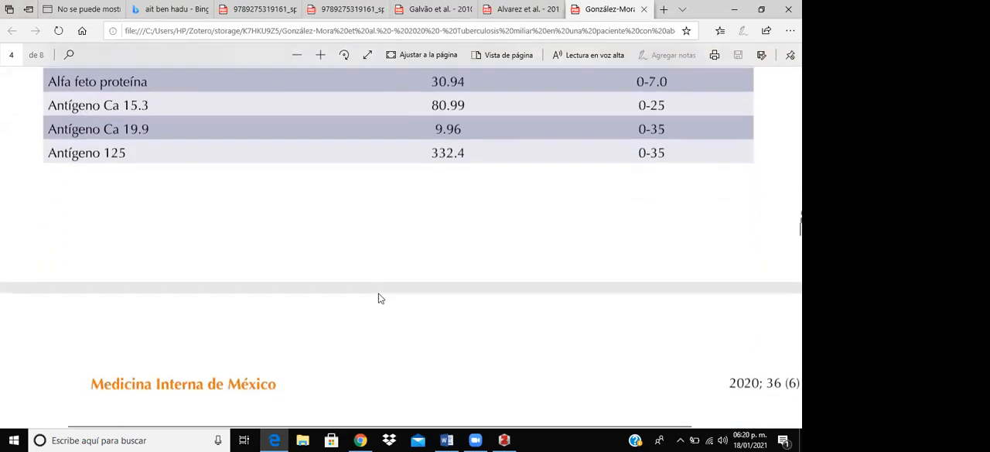
pyautogui.scroll(-10, 380, 297)
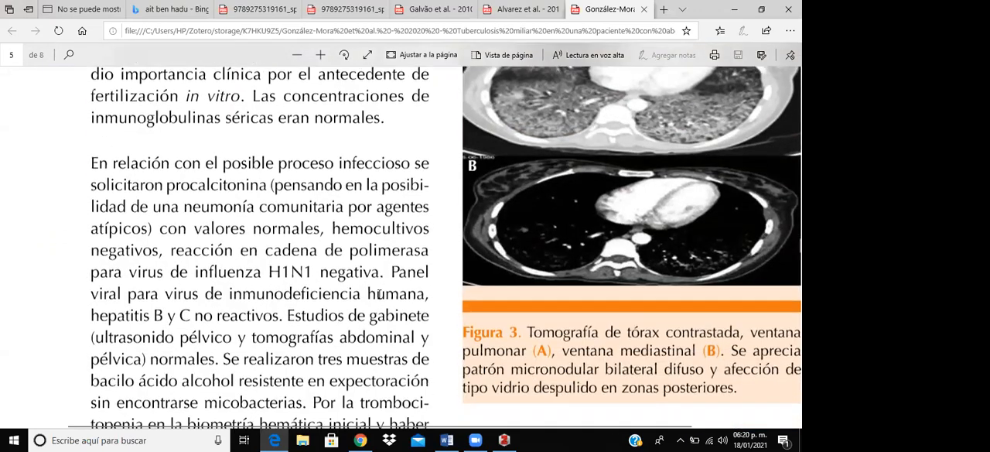
pyautogui.scroll(-4, 379, 294)
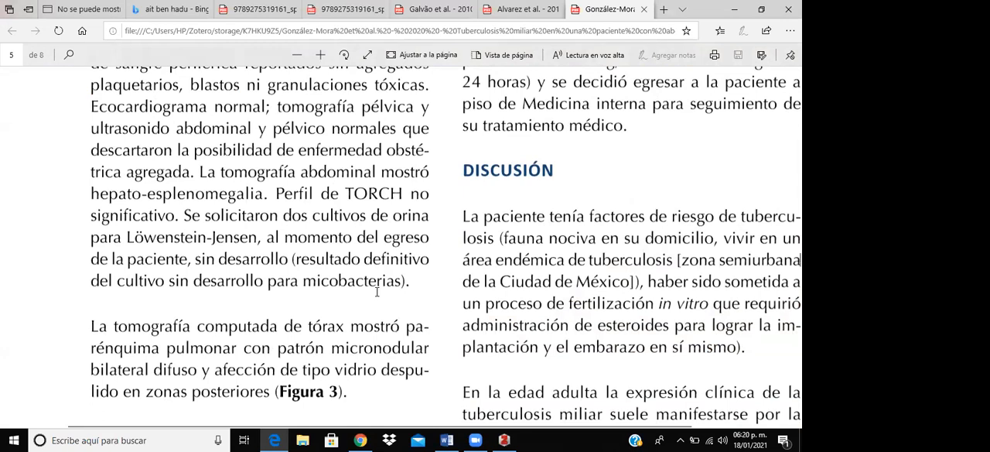
pyautogui.scroll(-3, 377, 292)
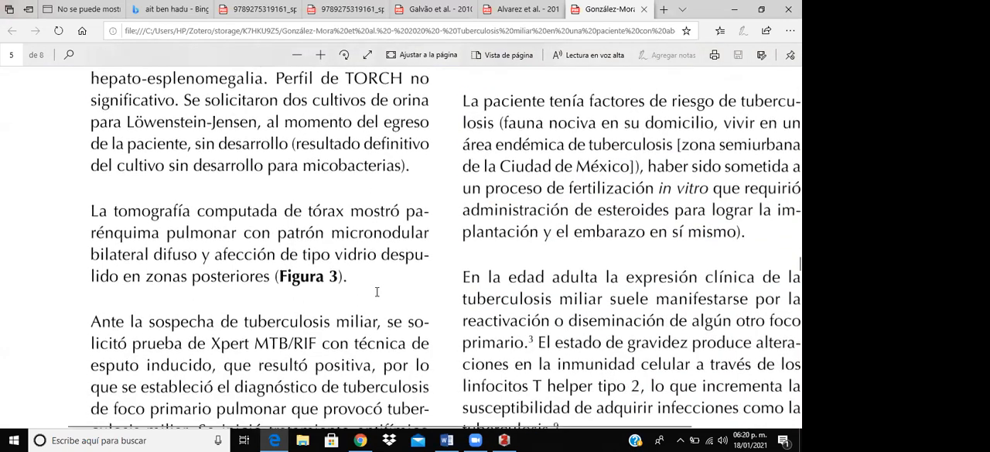
pyautogui.scroll(-2, 376, 292)
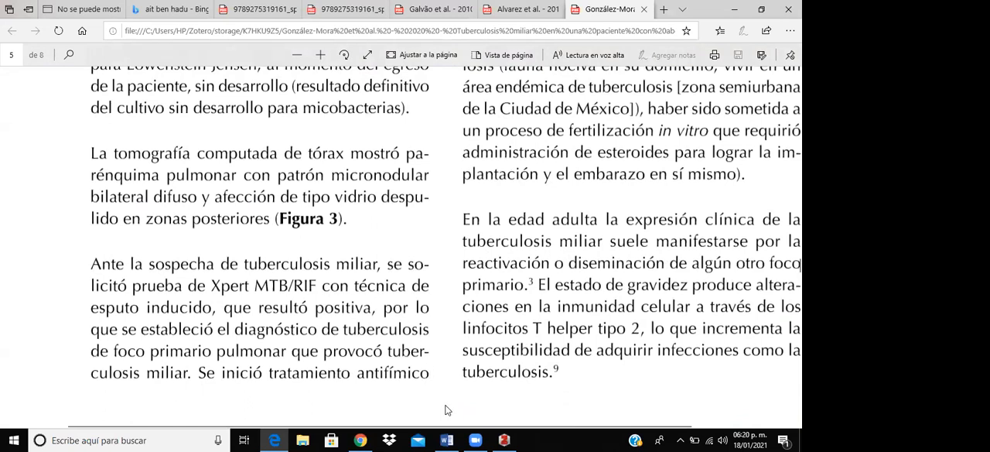
pyautogui.hscroll(1, 445, 409)
pyautogui.hscroll(1, 444, 409)
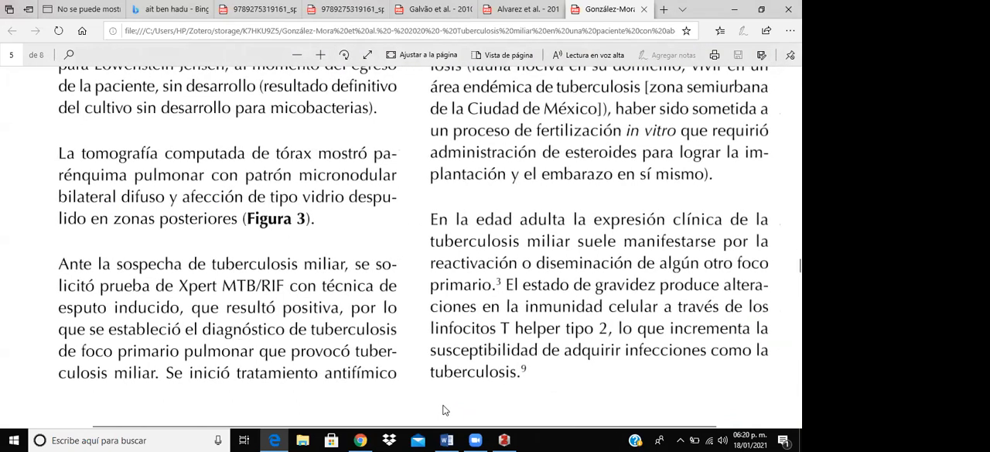
pyautogui.hscroll(1, 443, 409)
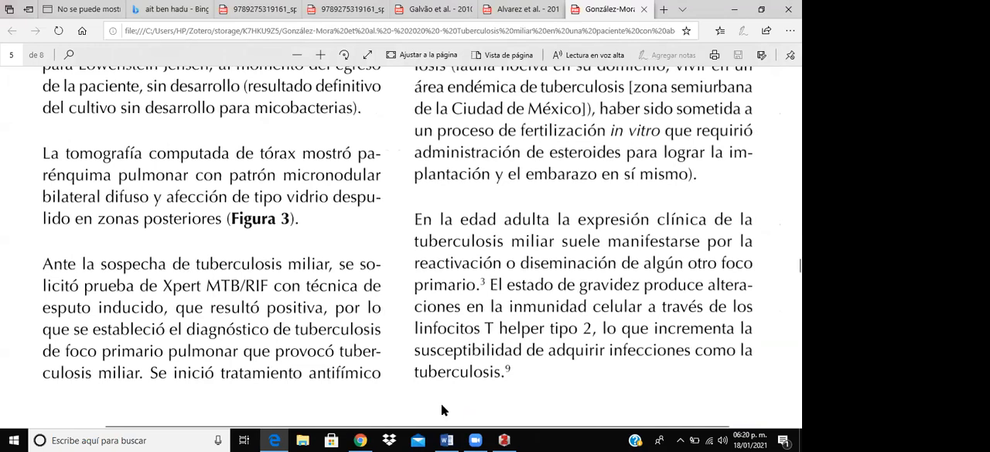
pyautogui.scroll(-10, 441, 395)
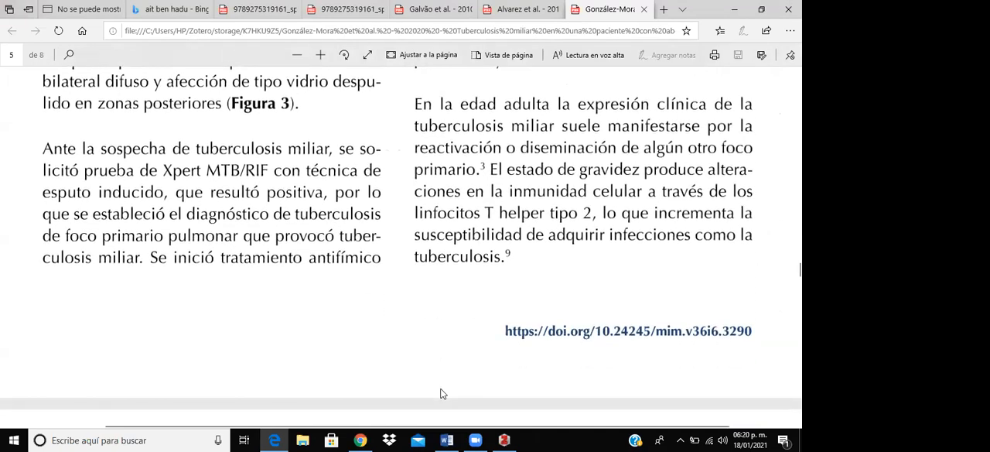
pyautogui.scroll(-6, 434, 375)
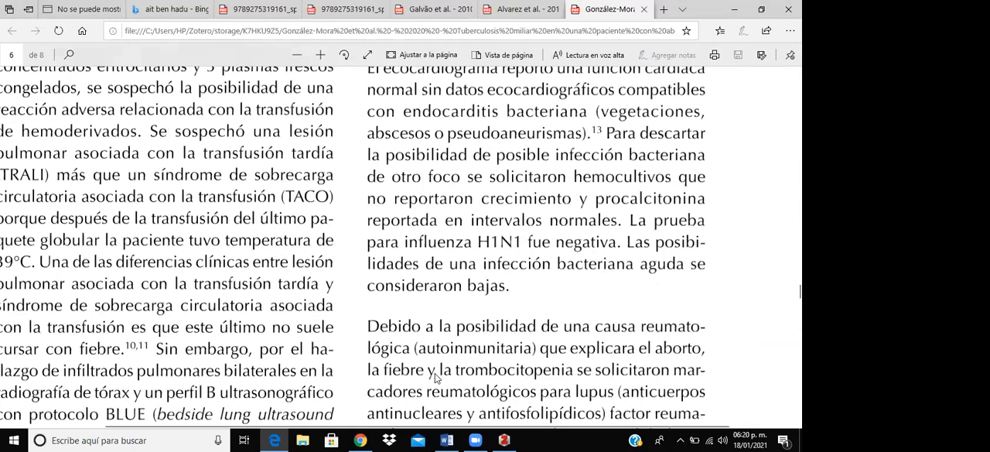
pyautogui.hscroll(-1, 434, 371)
pyautogui.hscroll(-3, 368, 361)
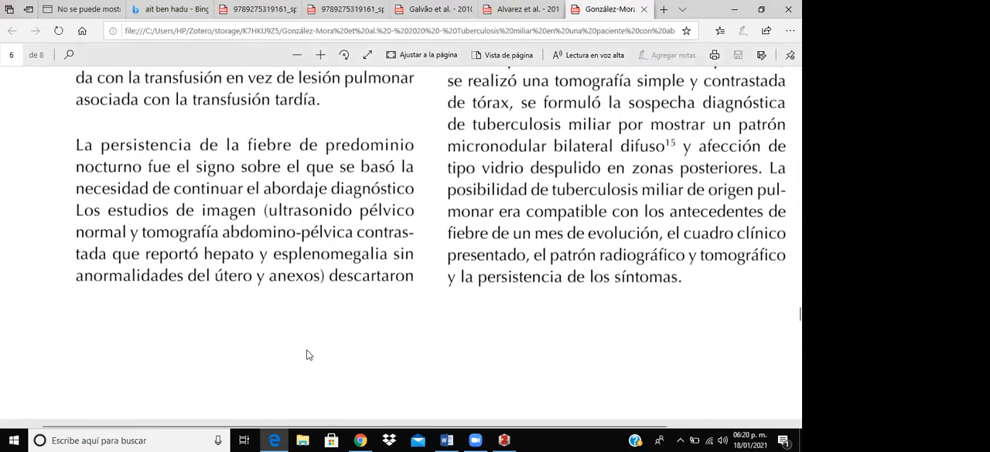
pyautogui.hscroll(-2, 307, 355)
pyautogui.scroll(-8, 308, 354)
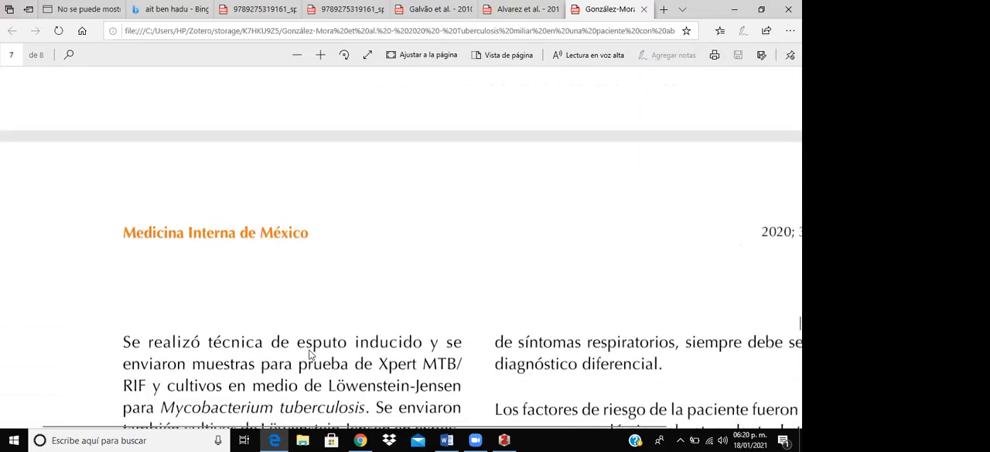
pyautogui.scroll(-3, 308, 354)
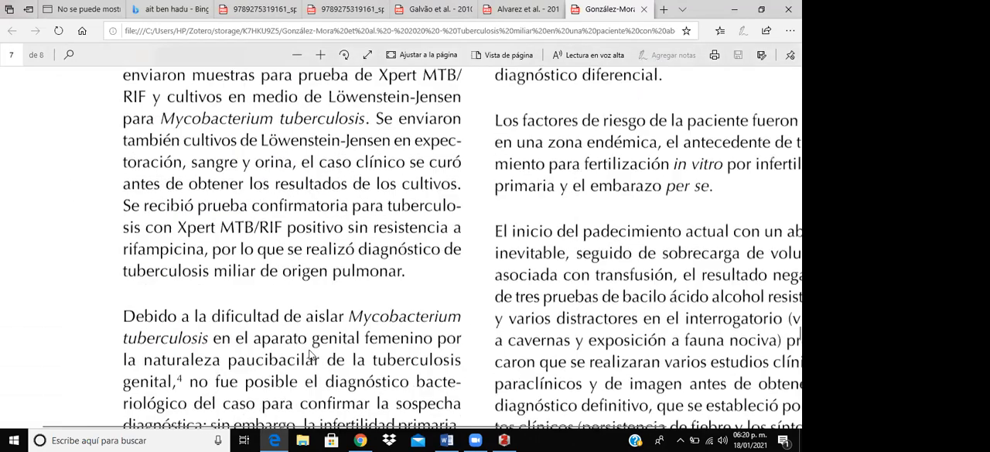
pyautogui.hscroll(2, 309, 354)
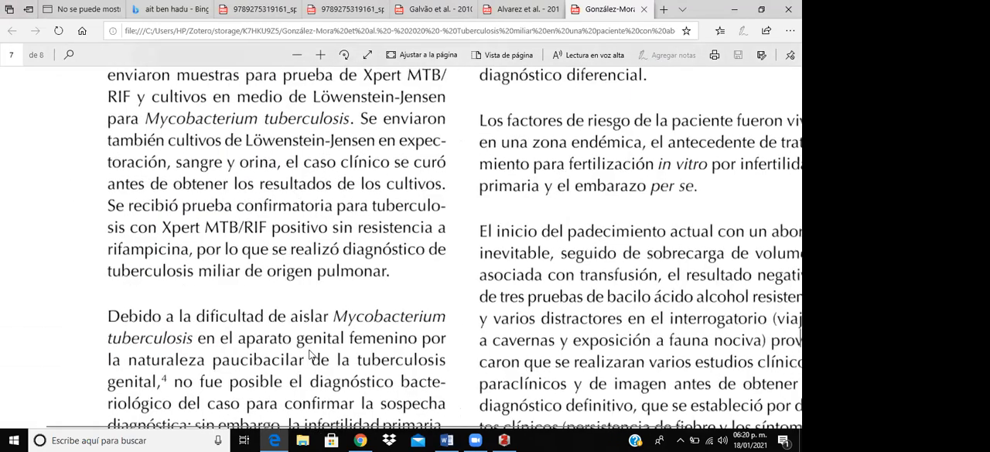
pyautogui.hscroll(1, 309, 354)
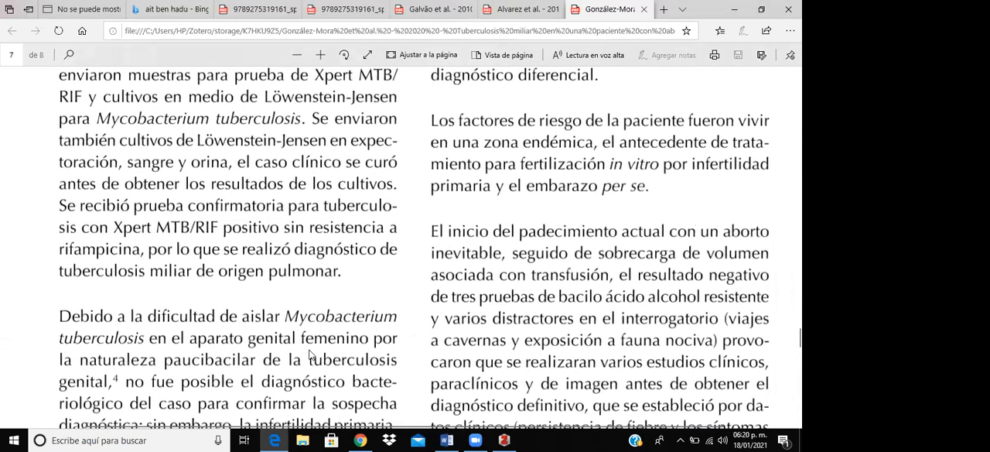
pyautogui.scroll(-3, 309, 354)
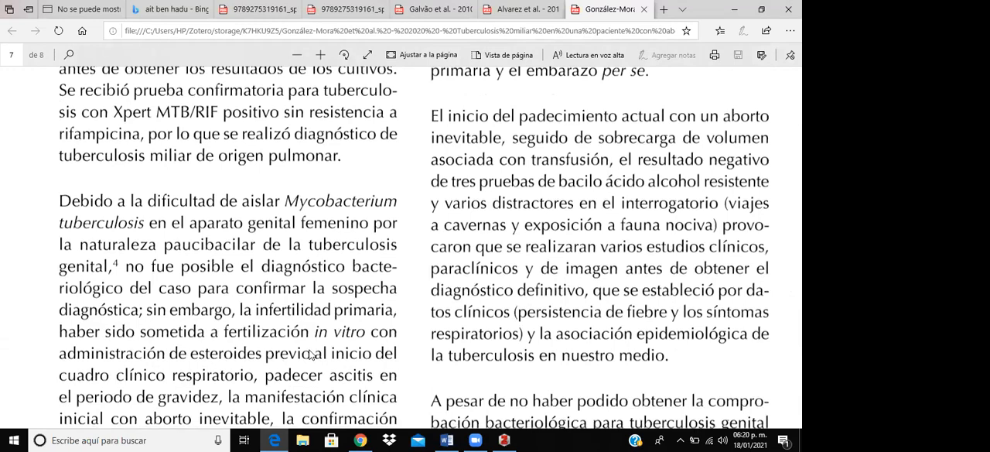
pyautogui.scroll(-5, 309, 354)
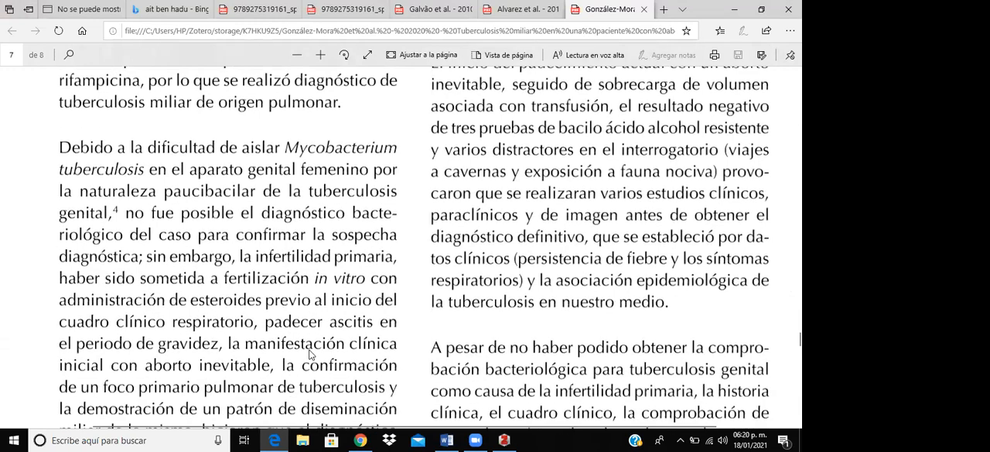
pyautogui.scroll(-2, 310, 354)
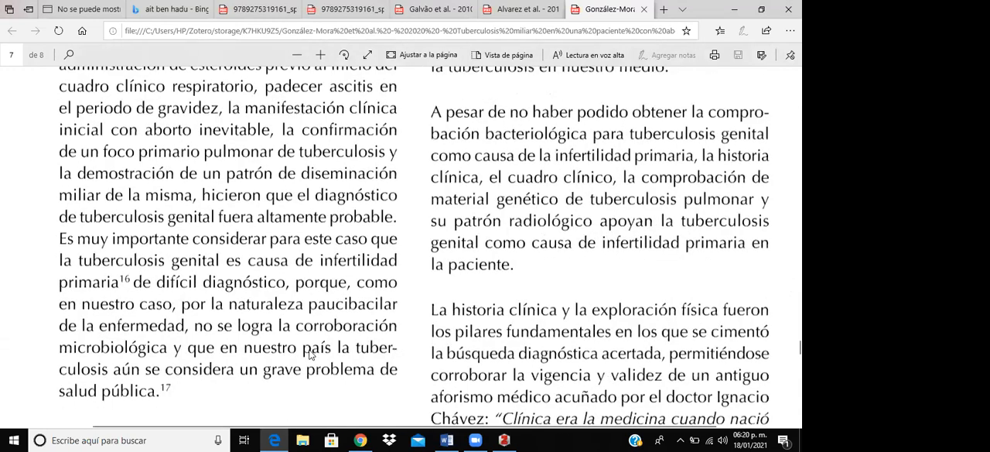
pyautogui.scroll(-4, 310, 355)
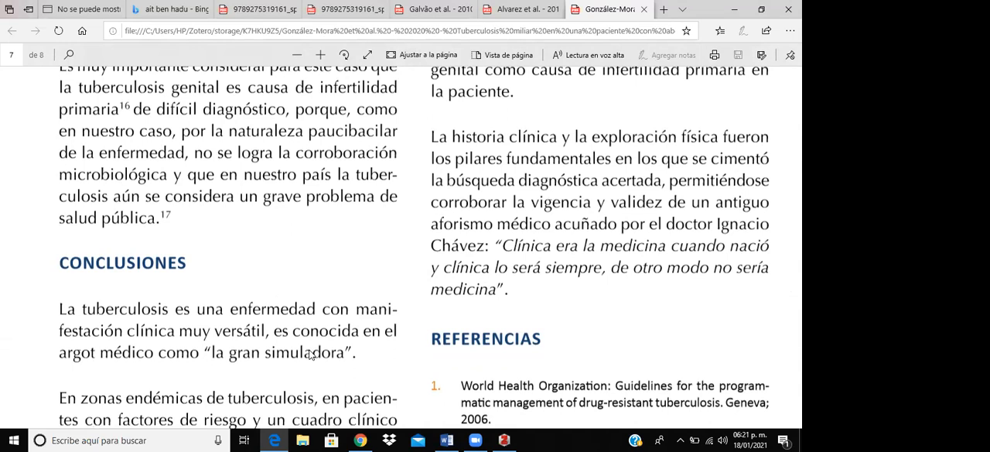
pyautogui.scroll(-3, 259, 345)
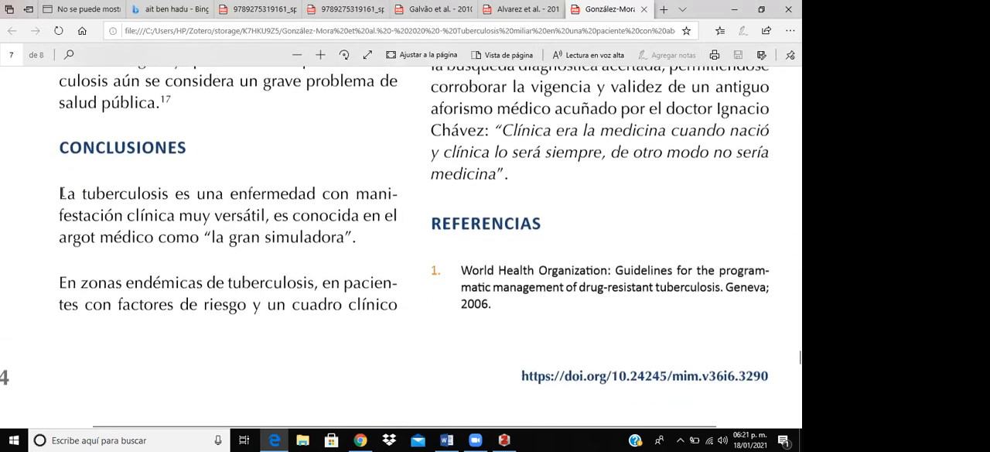
# - Examine the opening of the "Conclusiones" section and the preceding discussion paragraphs on page 7 for a passage to quote
pyautogui.moveTo(58, 194); pyautogui.dragTo(359, 244)
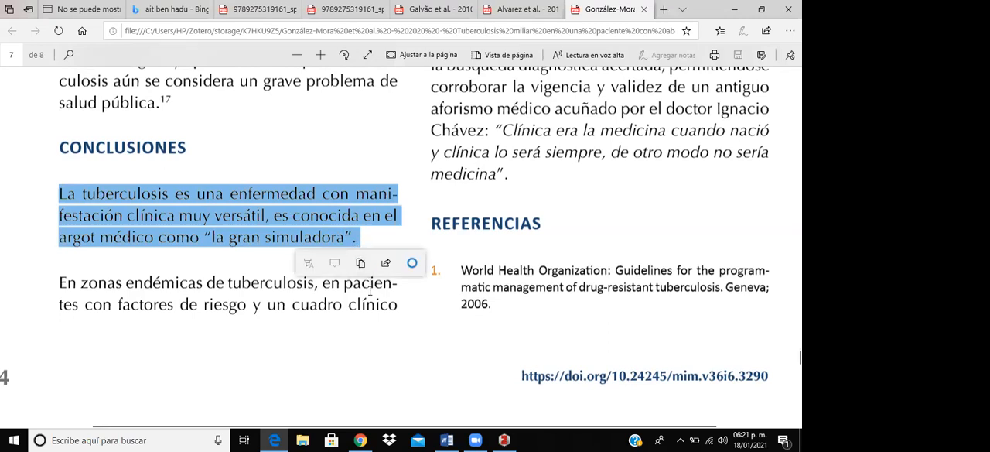
pyautogui.click(400, 308)
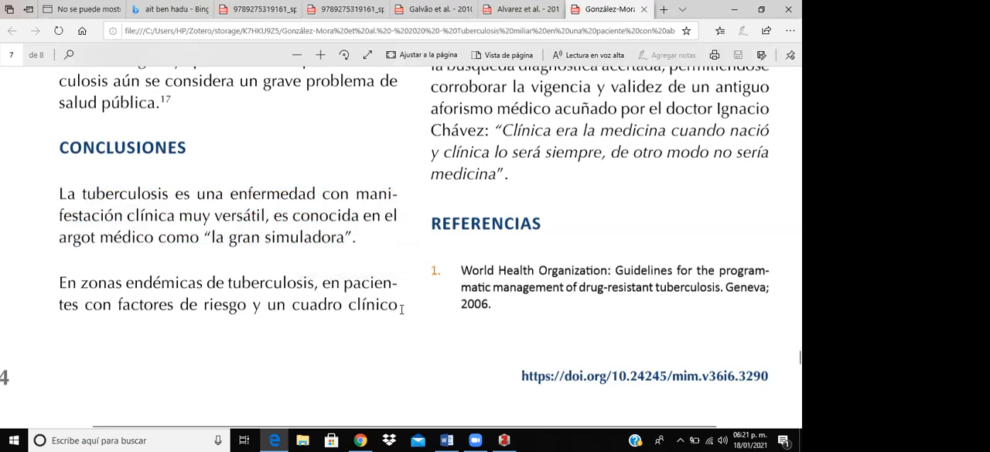
pyautogui.scroll(5, 401, 309)
pyautogui.scroll(12, 458, 267)
pyautogui.scroll(-10, 458, 267)
pyautogui.scroll(-3, 458, 269)
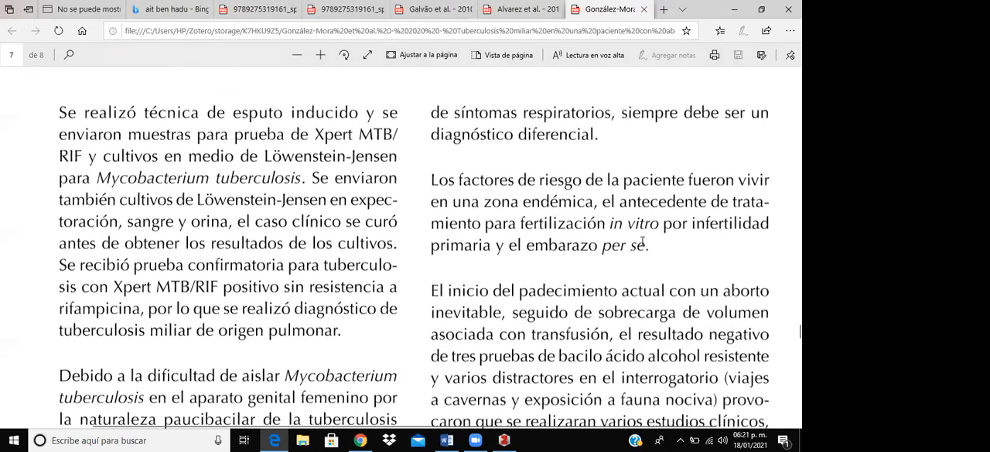
pyautogui.scroll(-5, 648, 256)
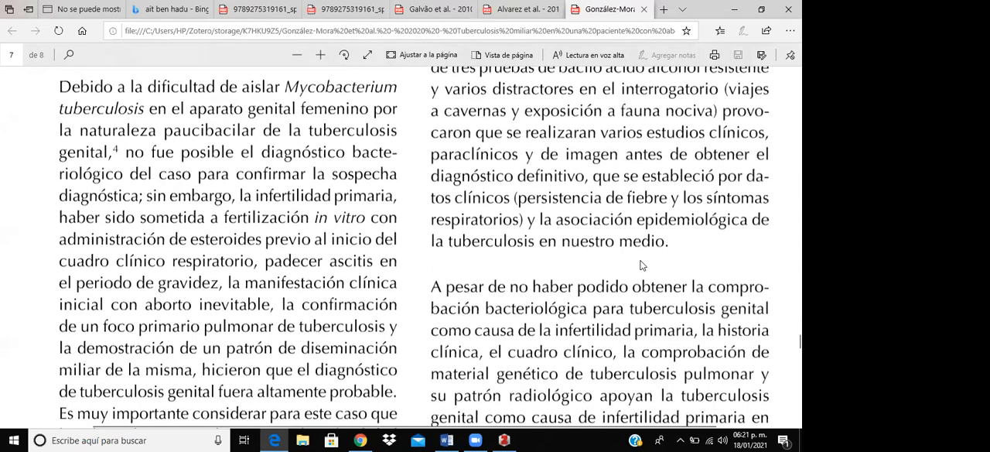
pyautogui.scroll(-5, 641, 265)
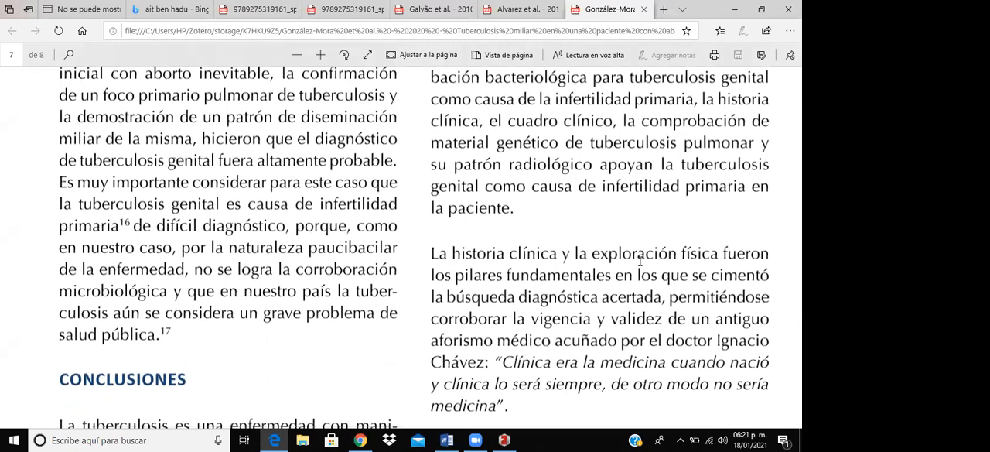
pyautogui.scroll(3, 640, 261)
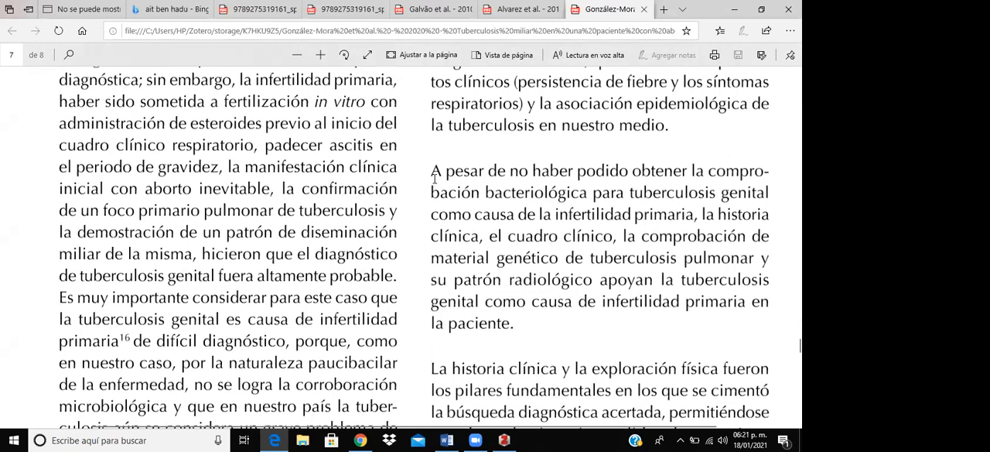
# - Copy the page 7 paragraph running from "A pesar de no haber podido obtener la comprobación bacteriológica" to "infertilidad primaria en la paciente."
pyautogui.moveTo(436, 171); pyautogui.dragTo(516, 327)
pyautogui.rightClick(494, 282)
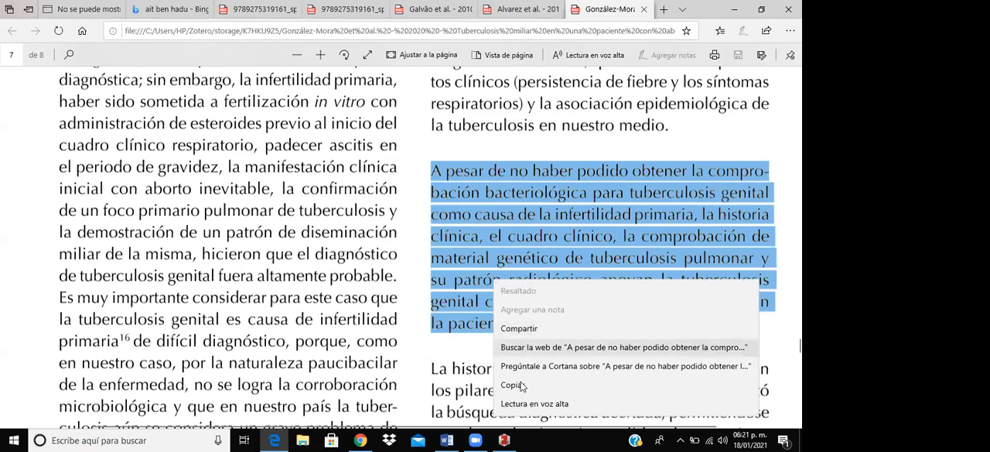
pyautogui.click(521, 385)
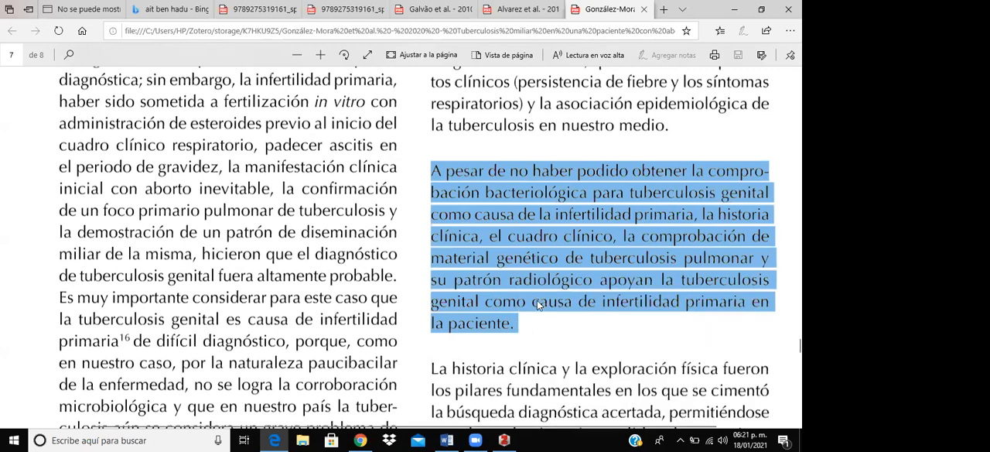
# - Look over the text around the copied paragraph on page 7, then go back through page 6 to the article's title page
pyautogui.scroll(-5, 539, 303)
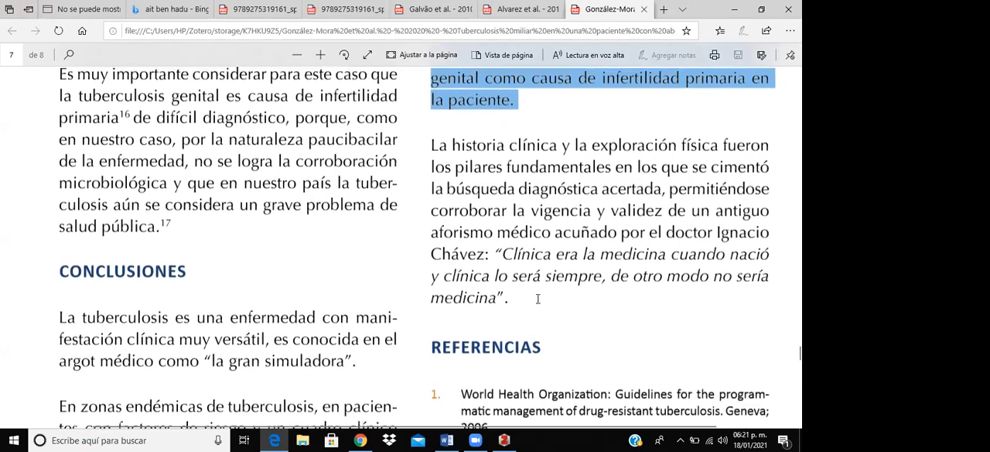
pyautogui.scroll(-3, 540, 303)
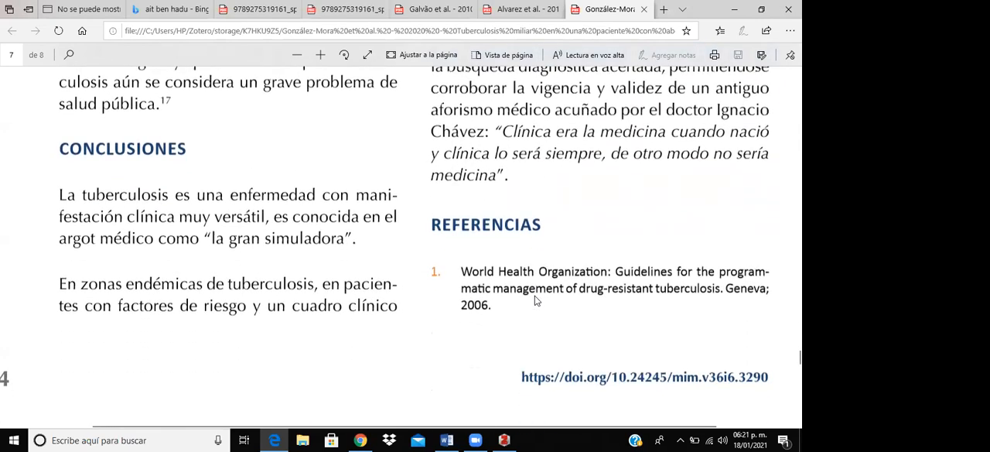
pyautogui.scroll(10, 536, 300)
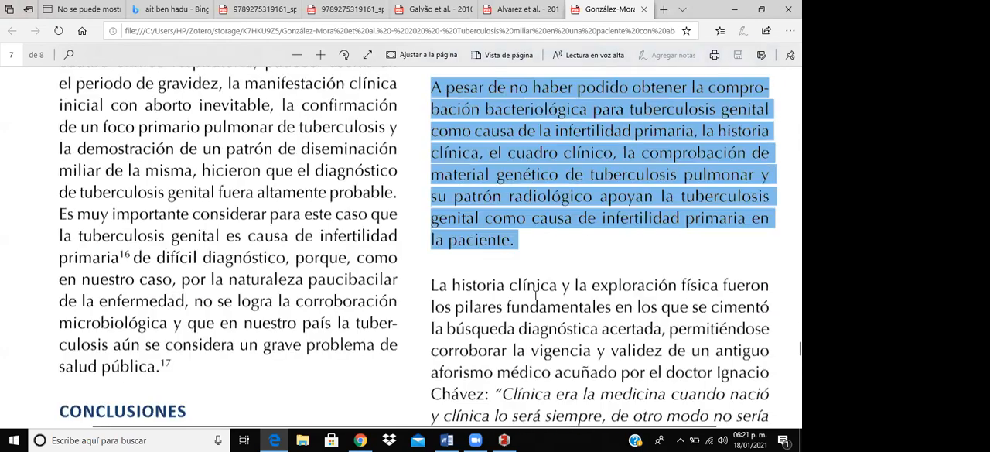
pyautogui.scroll(10, 535, 296)
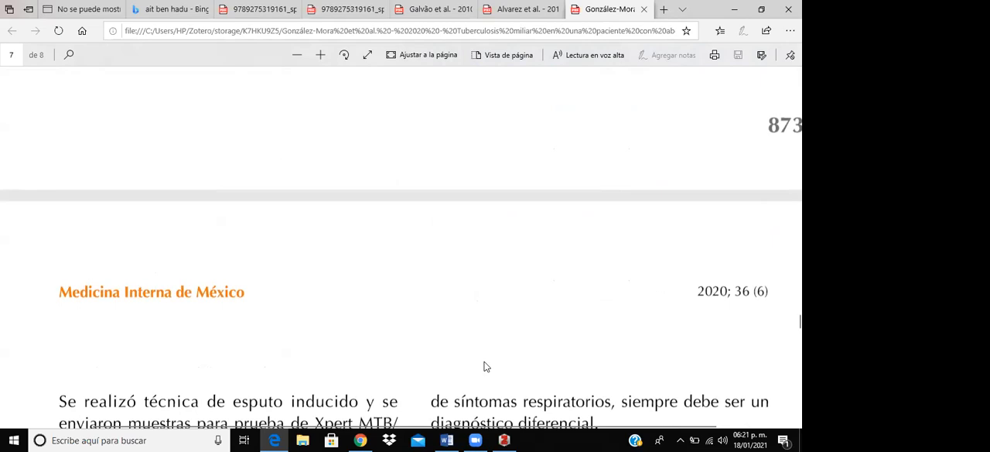
pyautogui.scroll(-1, 390, 362)
pyautogui.scroll(-2, 386, 362)
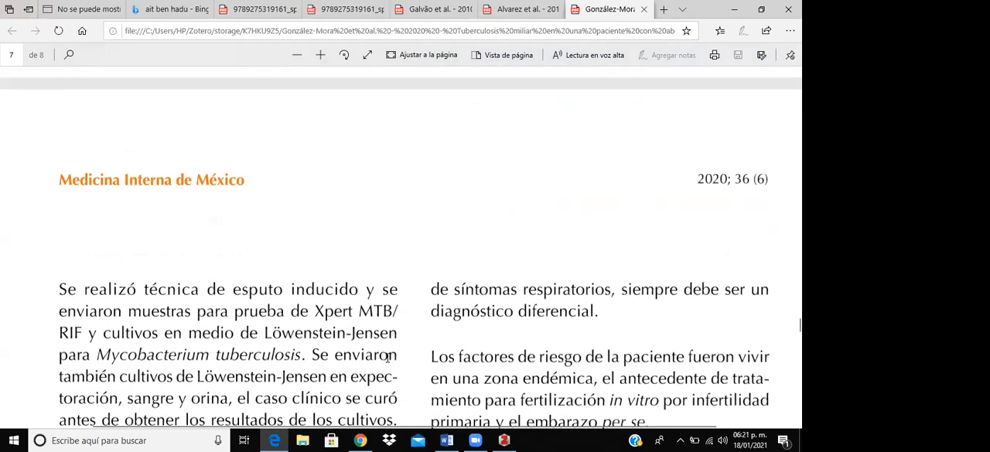
pyautogui.scroll(15, 379, 322)
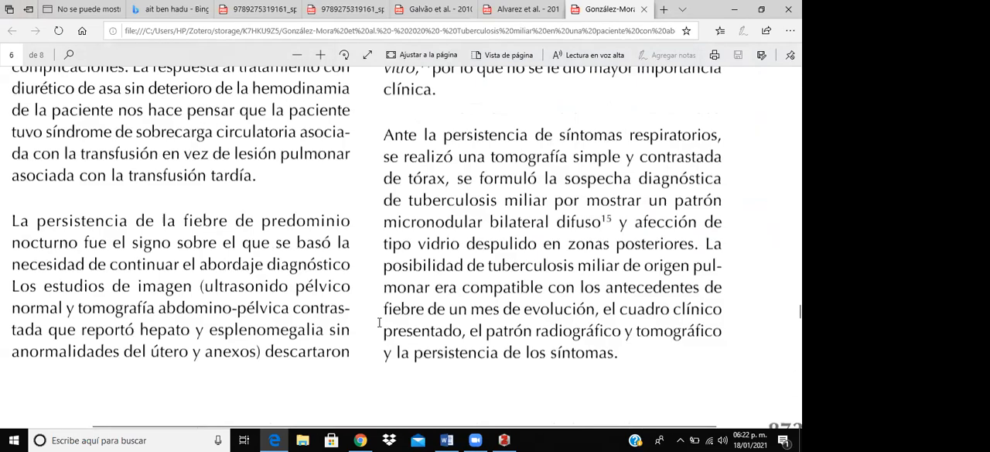
pyautogui.scroll(20, 379, 322)
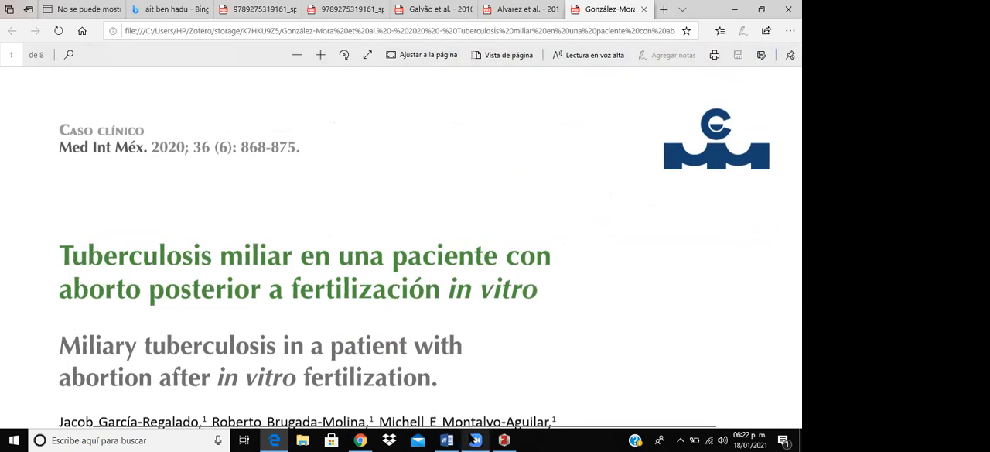
# - Switch to the Word document and paste the copied paragraph between quotation marks below the second cited sentence
pyautogui.click(447, 439)
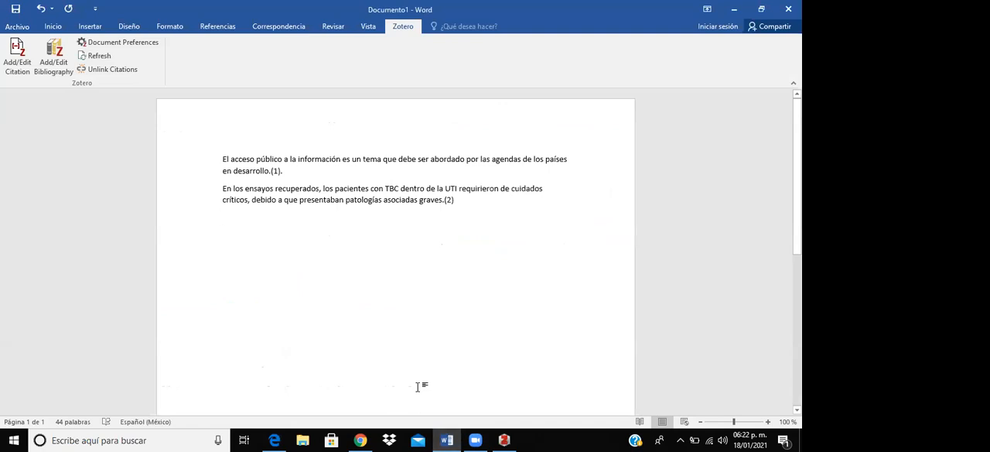
pyautogui.write('"')
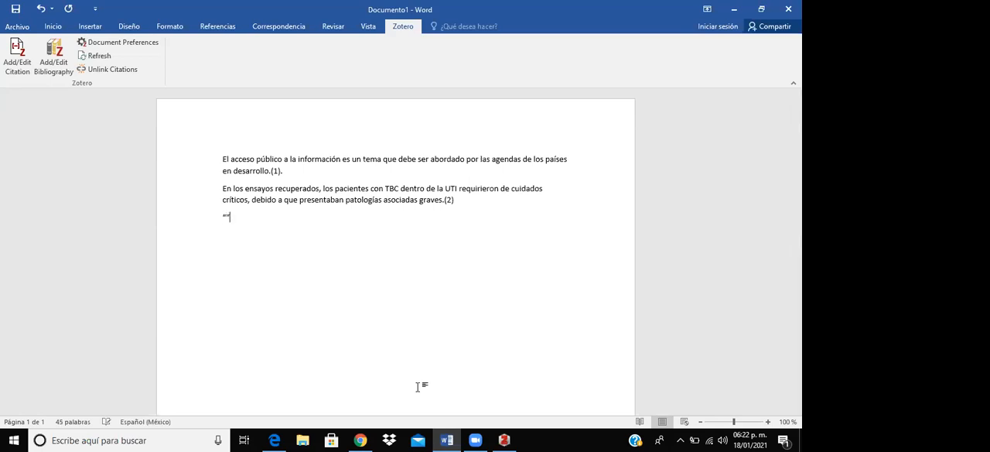
pyautogui.write('A pesar de no haber podido obtener la comprobación bacteriológica para tuberculosis genital como causa de la infertilidad primaria, la historia clínica, el cuadro clínico, la comprobación de material genético de tuberculosis pulmonar y su patrón radiológico apoyan la tuberculosis genital como causa de infertilidad primaria en la paciente."')
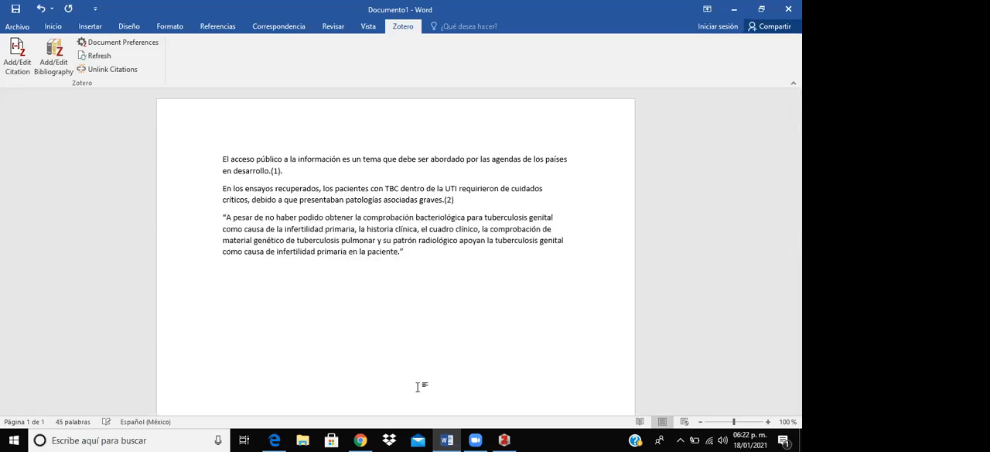
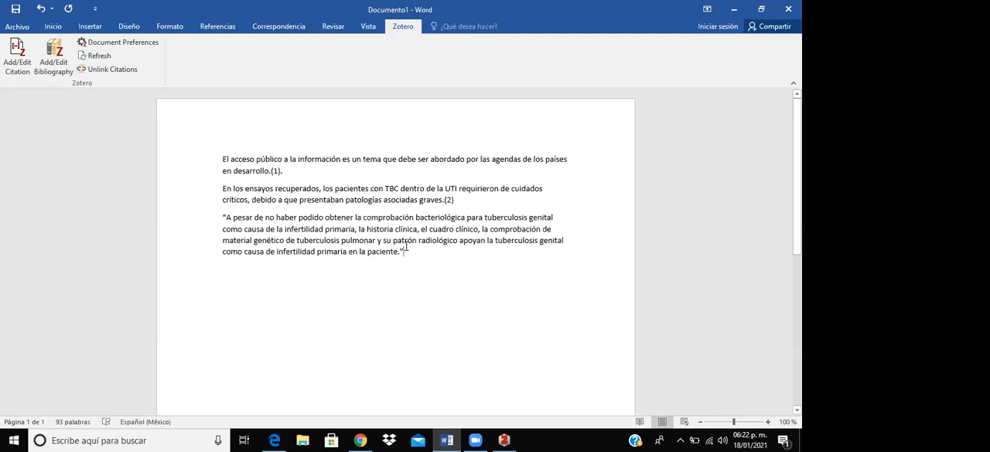
# - Start a Zotero citation after the quoted paragraph in classic view and select "Tuberculosis miliar en una paciente..." from the Medicina_UNIDA library
pyautogui.click(17, 55)
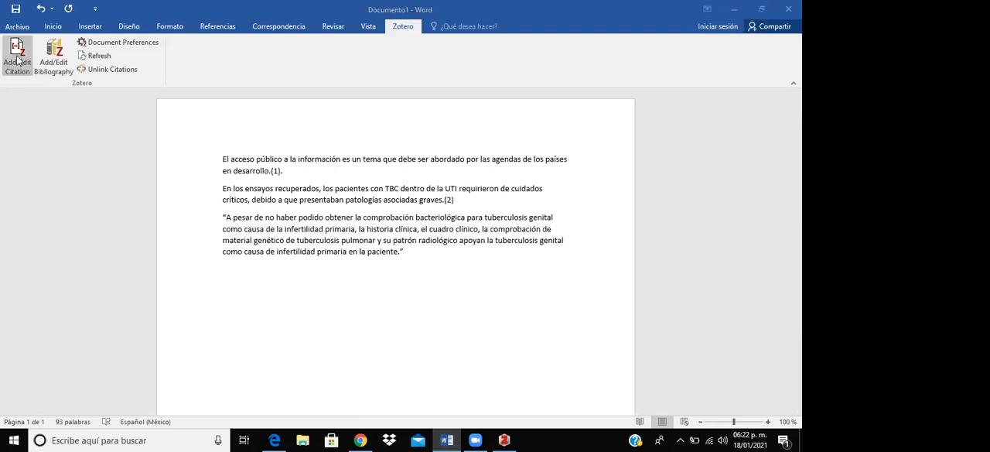
pyautogui.click(239, 203)
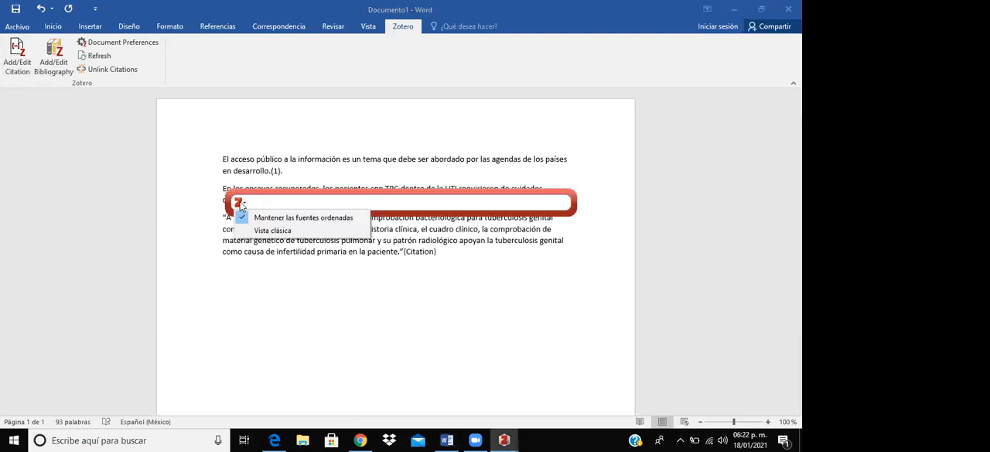
pyautogui.click(257, 229)
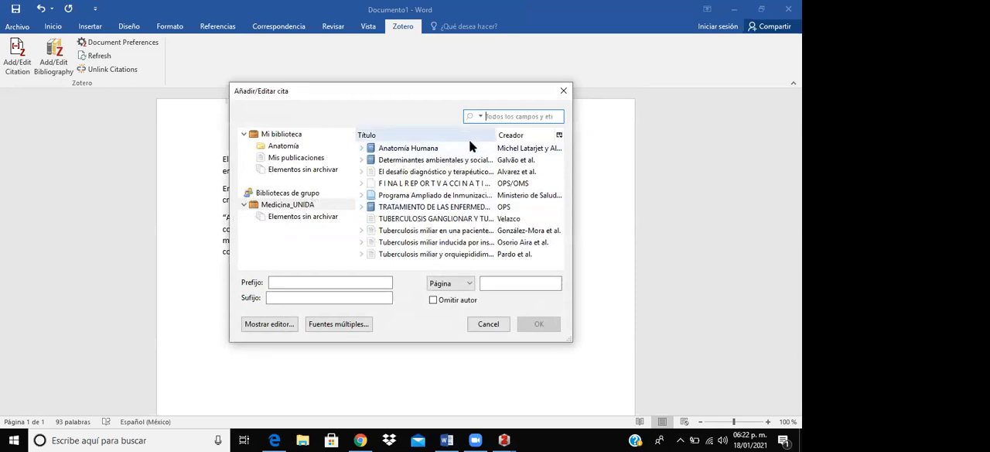
pyautogui.click(485, 232)
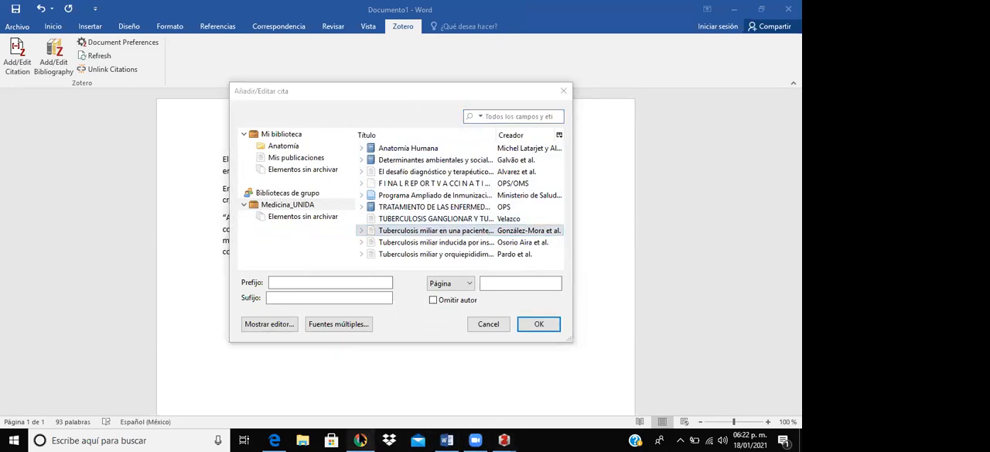
# - Switch to the article's PDF in Edge and look through to page 7 for the printed page number of the quoted paragraph
pyautogui.click(360, 440)
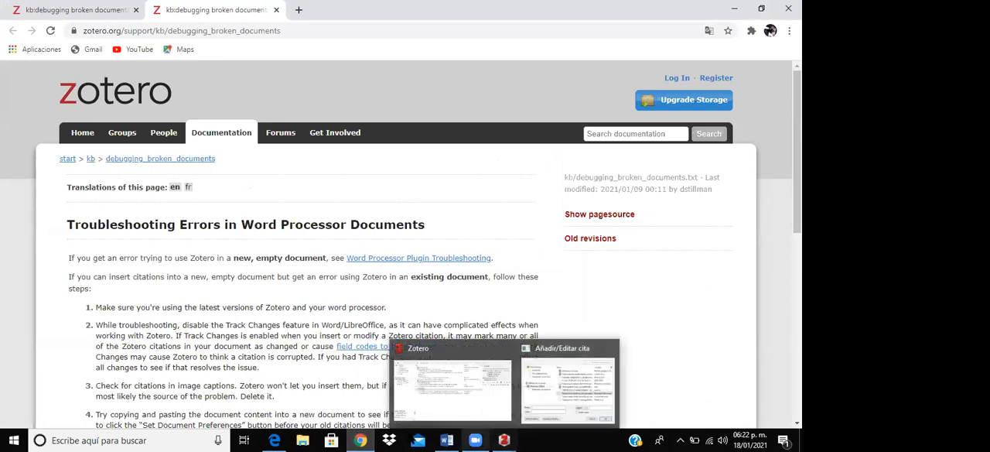
pyautogui.click(276, 440)
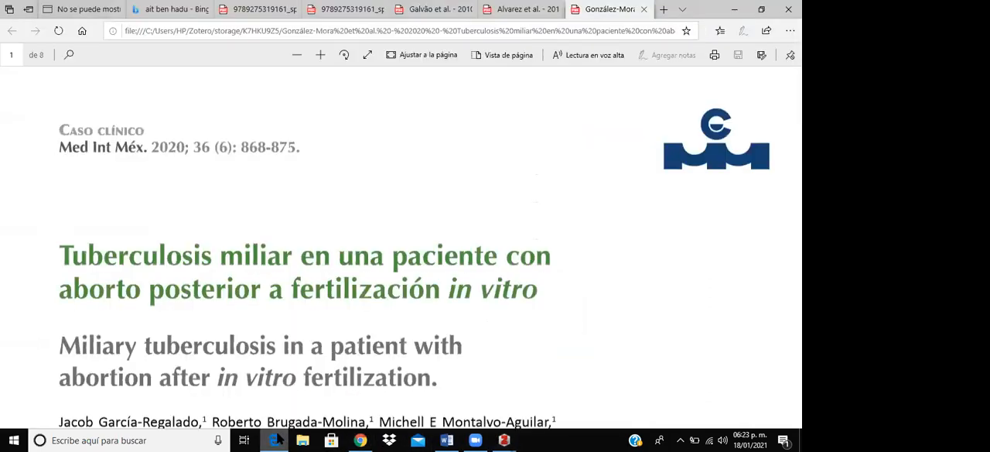
pyautogui.scroll(-1, 376, 366)
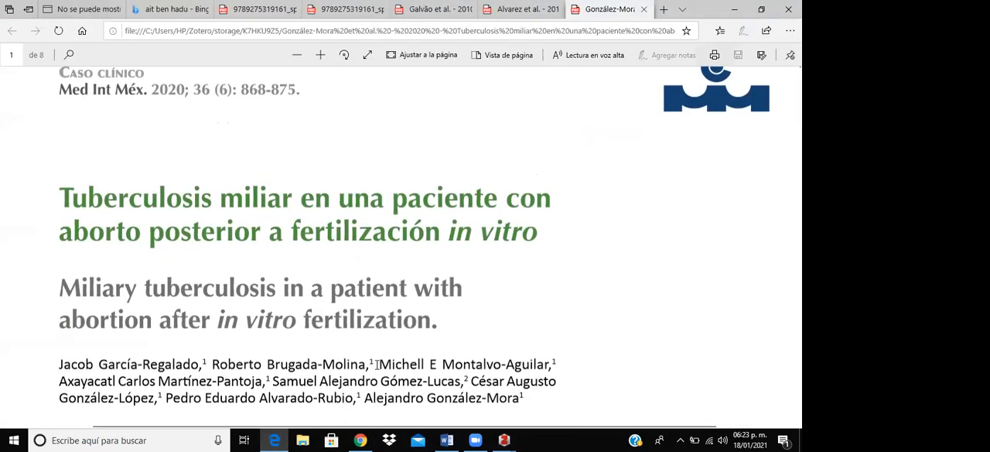
pyautogui.scroll(-4, 376, 366)
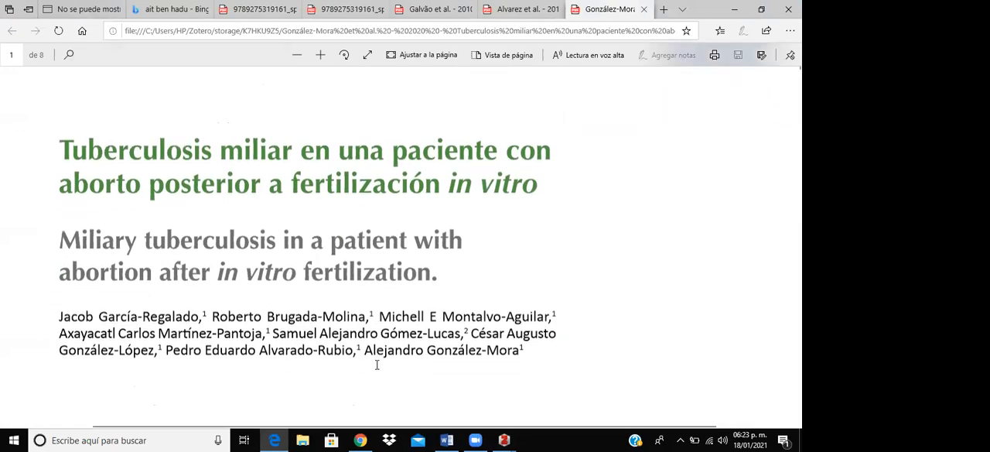
pyautogui.scroll(-10, 376, 366)
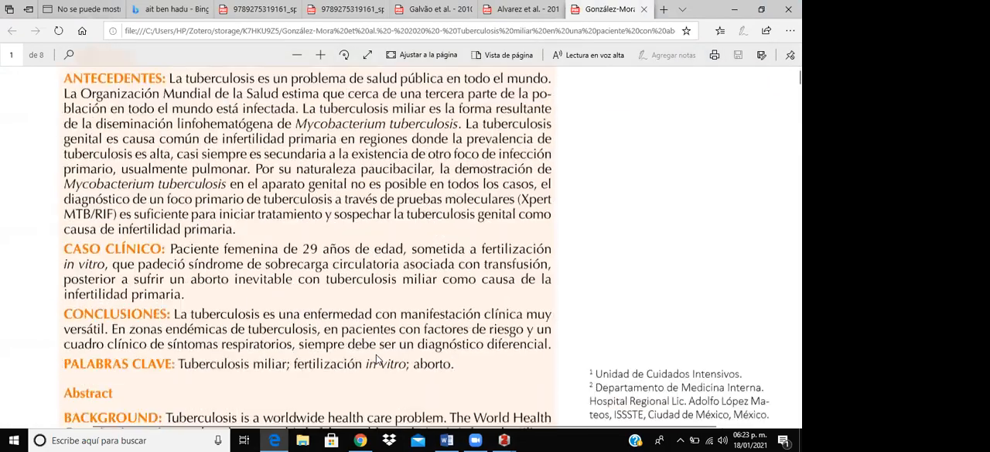
pyautogui.scroll(-15, 377, 355)
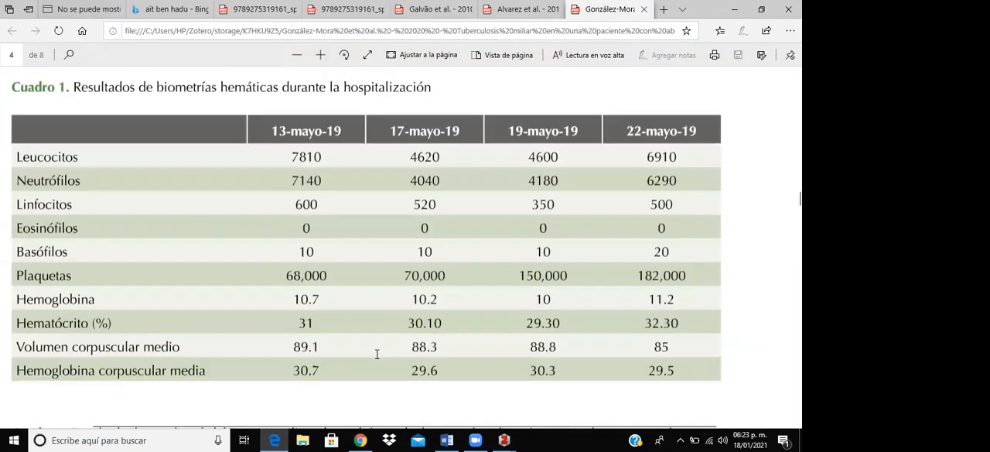
pyautogui.scroll(-10, 377, 353)
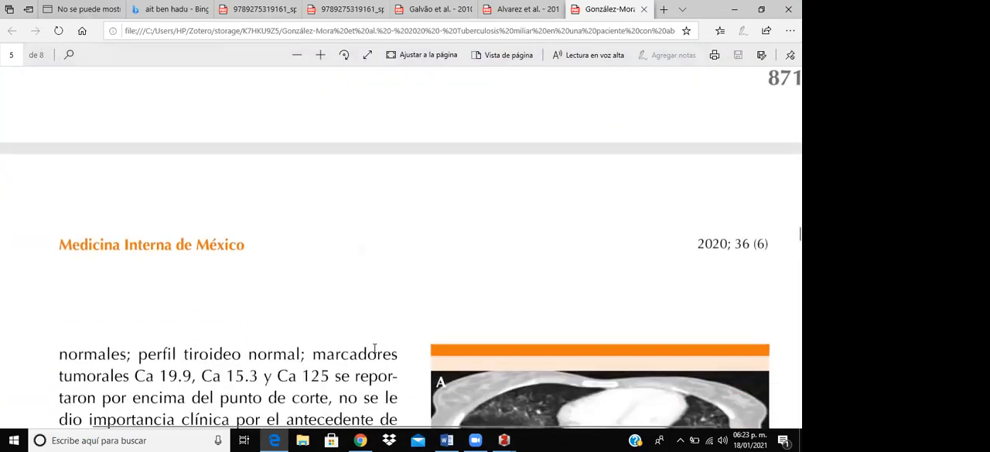
pyautogui.scroll(-12, 372, 343)
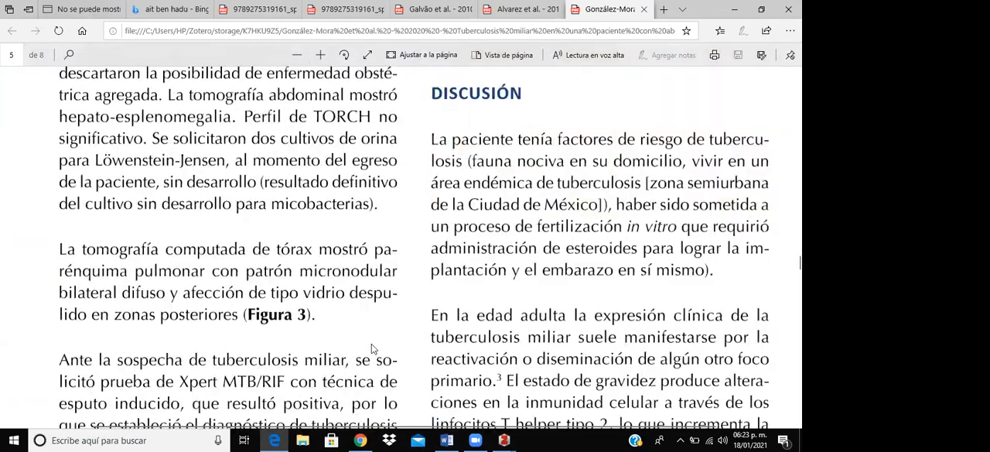
pyautogui.scroll(-12, 371, 343)
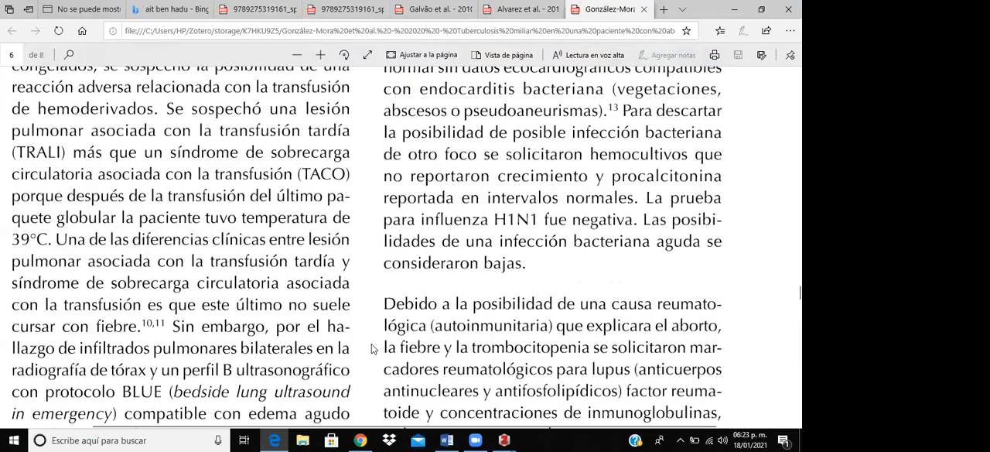
pyautogui.scroll(-6, 409, 319)
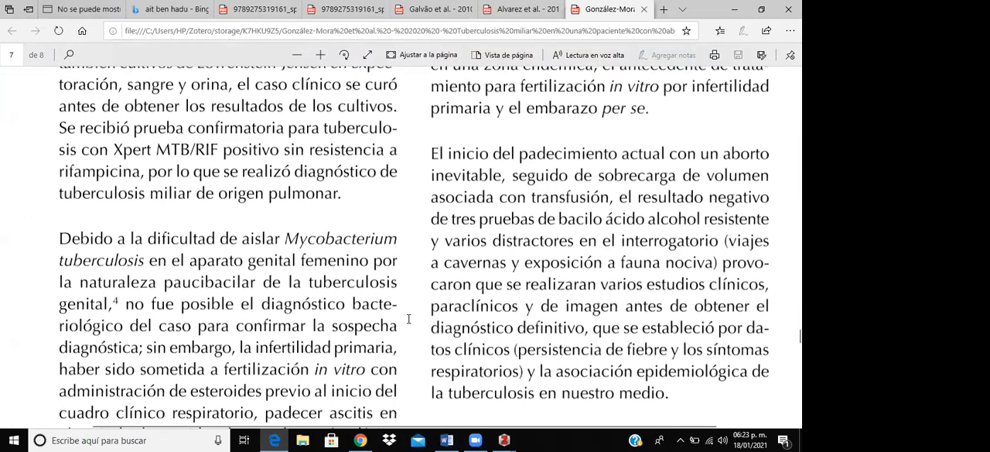
pyautogui.scroll(3, 409, 319)
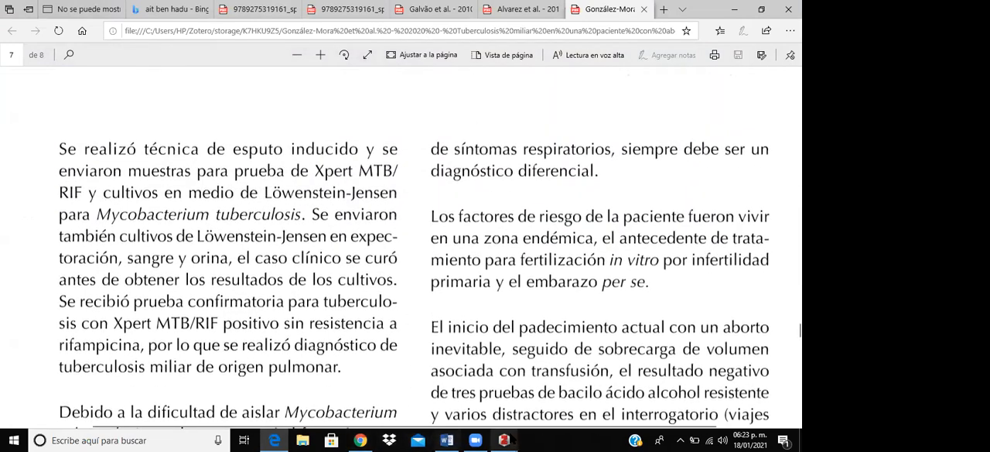
# - Return to the open citation dialog, set the cited page to 874, insert the citation and go back to the Word document
pyautogui.moveTo(504, 440)
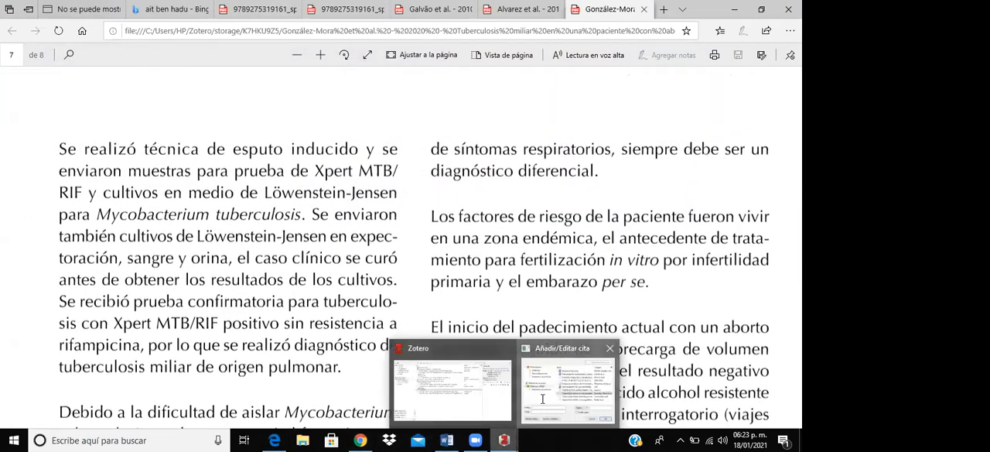
pyautogui.click(558, 381)
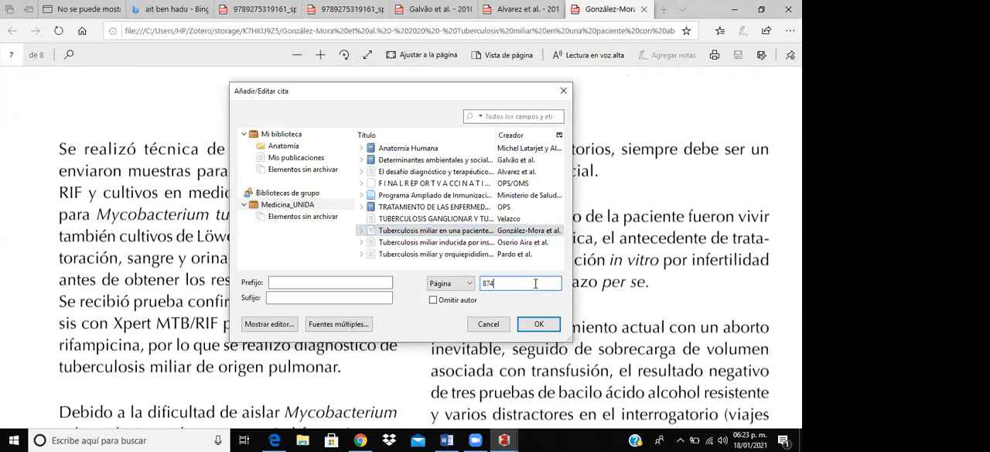
pyautogui.click(538, 323)
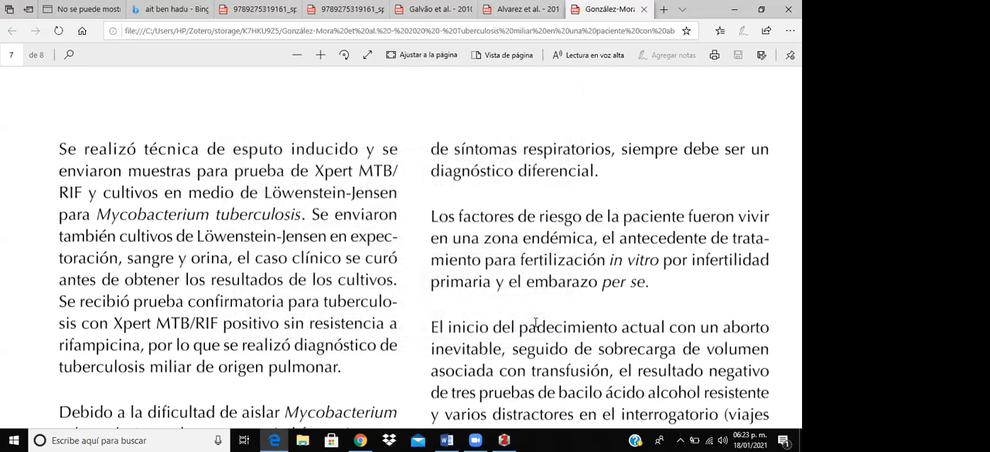
pyautogui.click(447, 440)
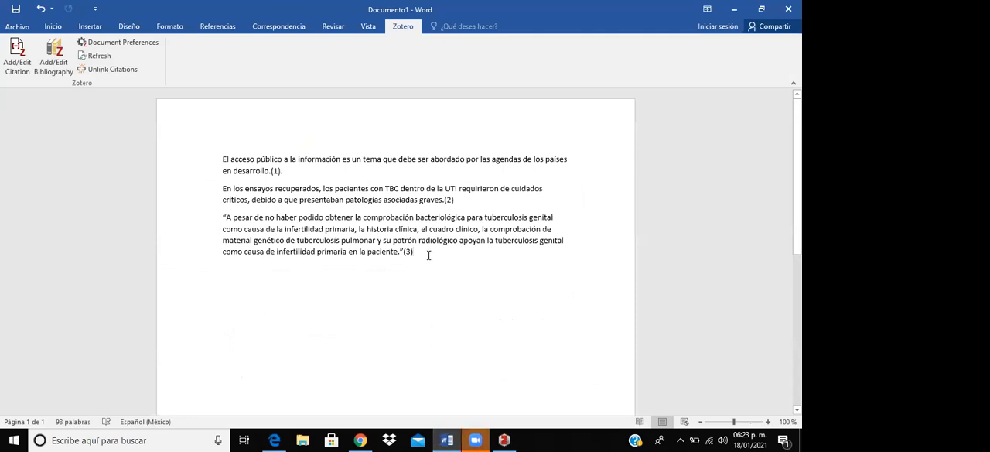
# - Insert the Zotero bibliography two lines below the quoted paragraph
pyautogui.press('Return')
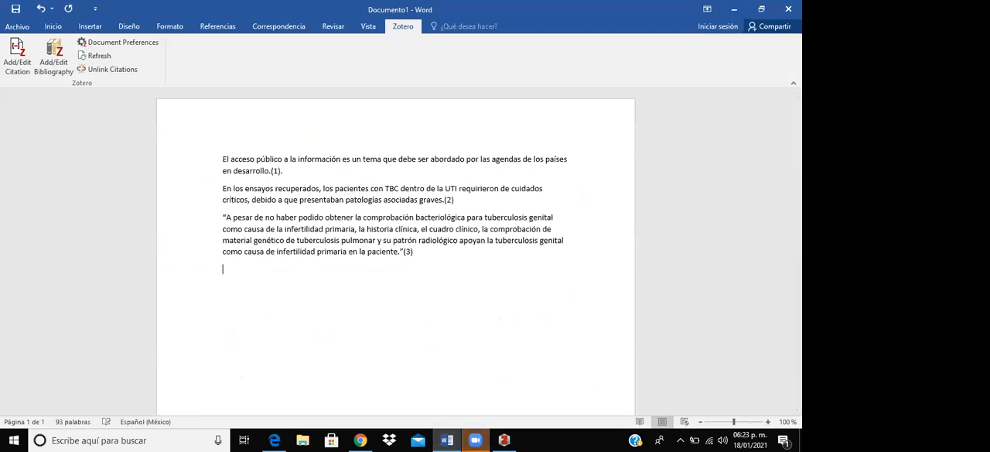
pyautogui.press('Return')
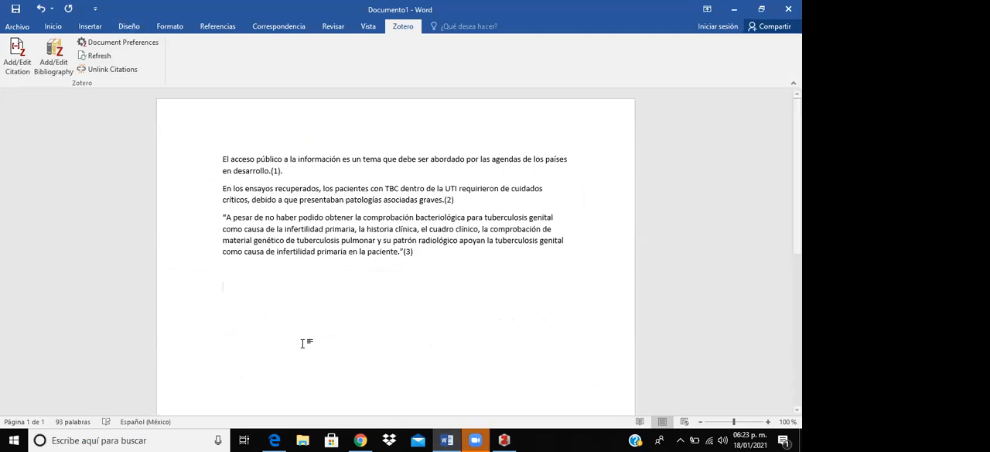
pyautogui.click(58, 60)
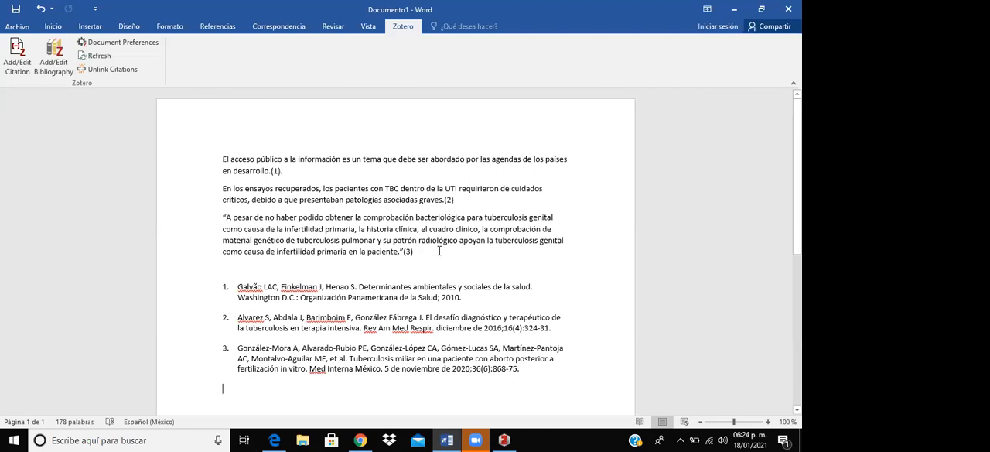
# - Add the placeholder lines "Material 4" and "Material 5" between the quoted paragraph and the bibliography
pyautogui.press('Return')
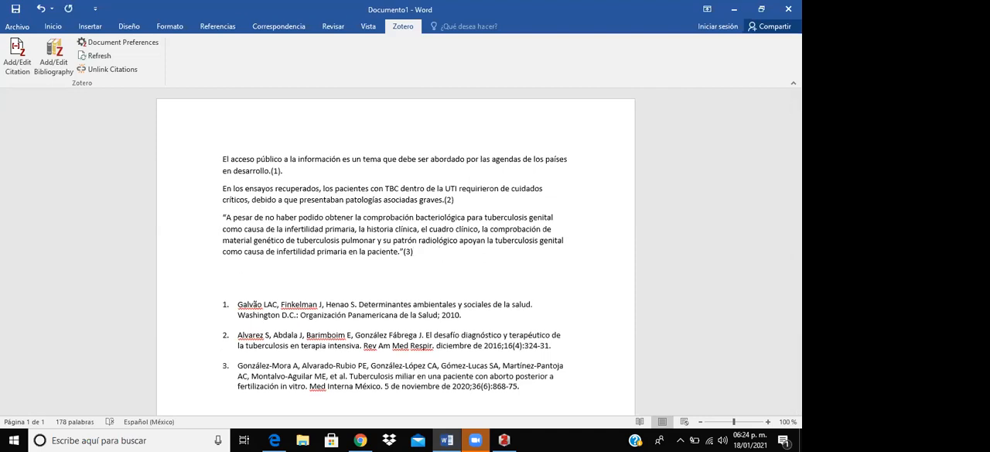
pyautogui.write('MAterial 4')
pyautogui.press('Return')
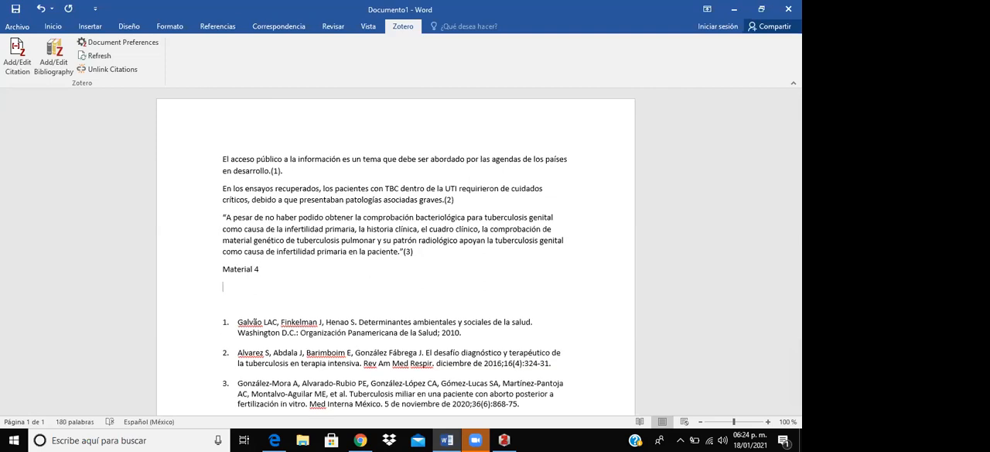
pyautogui.write('Material 5')
pyautogui.press('Return')
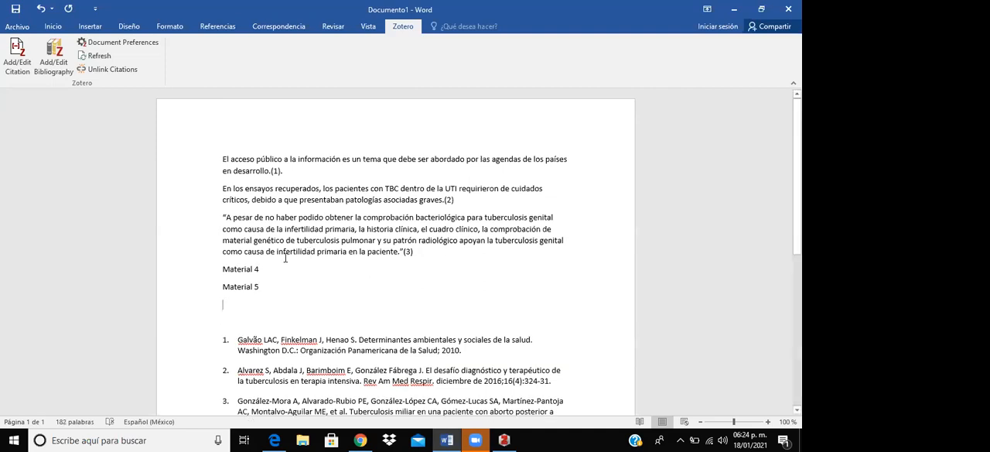
# - Cite the Medicina_UNIDA article "Tuberculosis miliar y orquiepididim..." after "Material 4", using the classic view
pyautogui.click(266, 269)
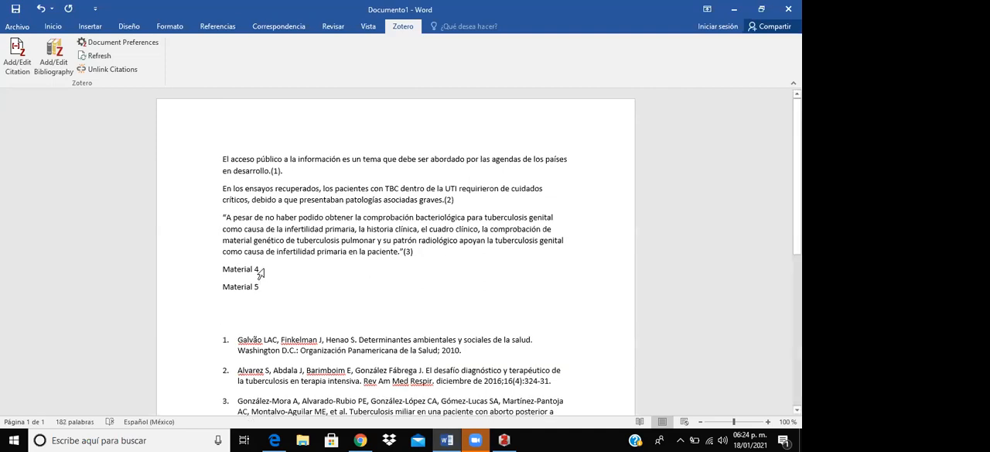
pyautogui.click(24, 57)
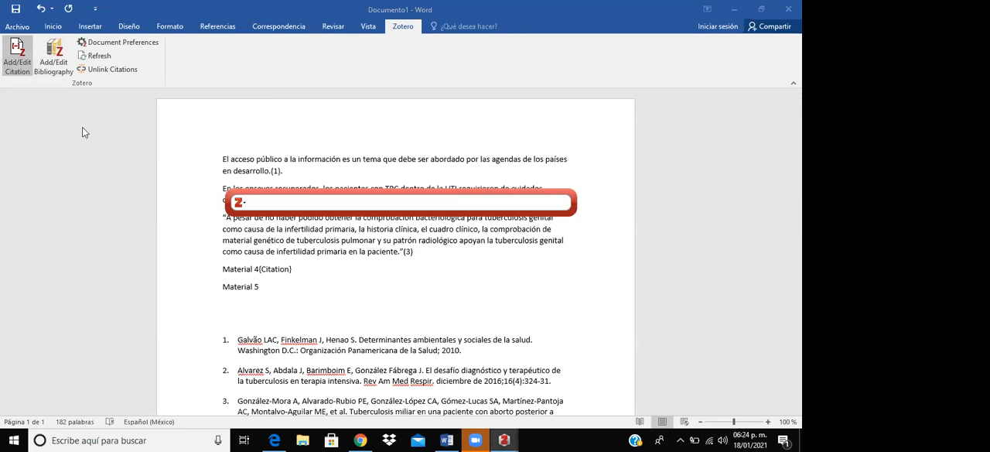
pyautogui.click(239, 202)
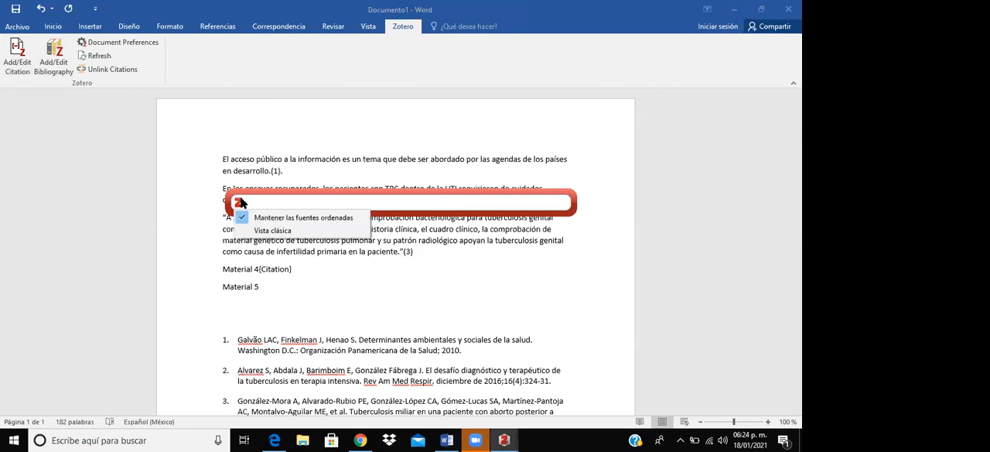
pyautogui.click(280, 230)
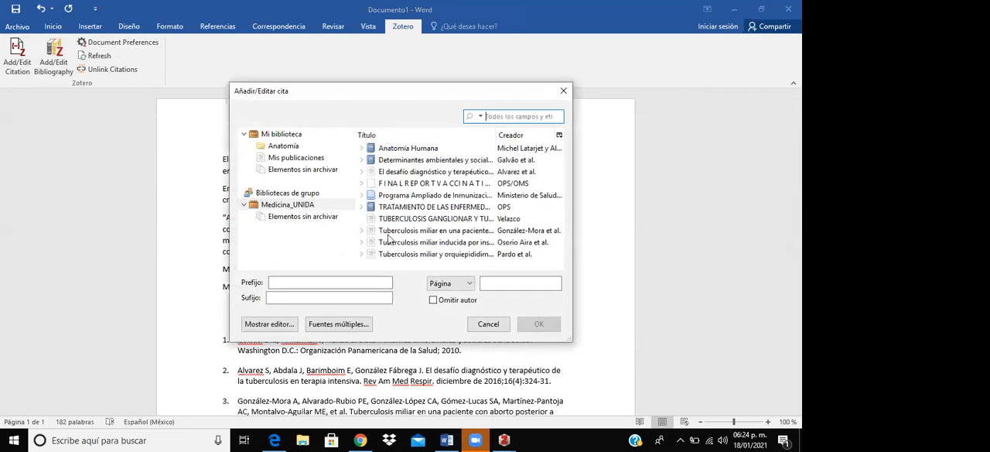
pyautogui.click(430, 253)
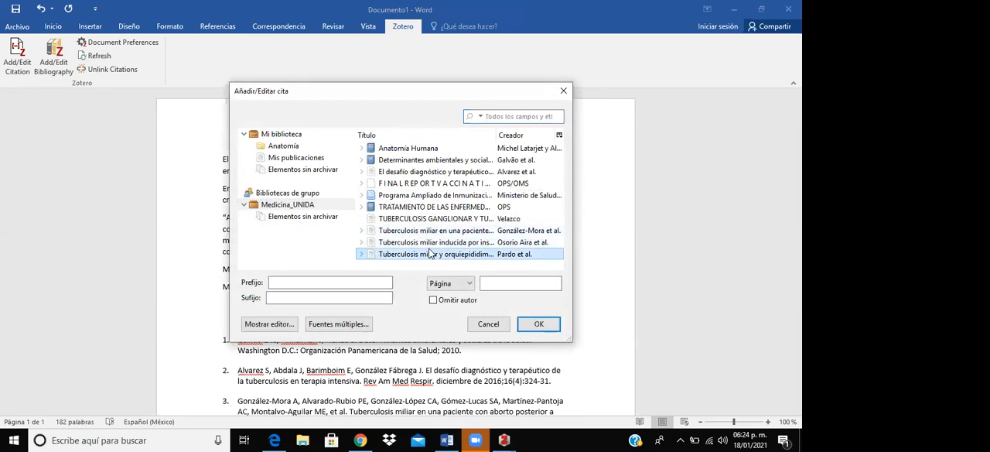
pyautogui.click(536, 325)
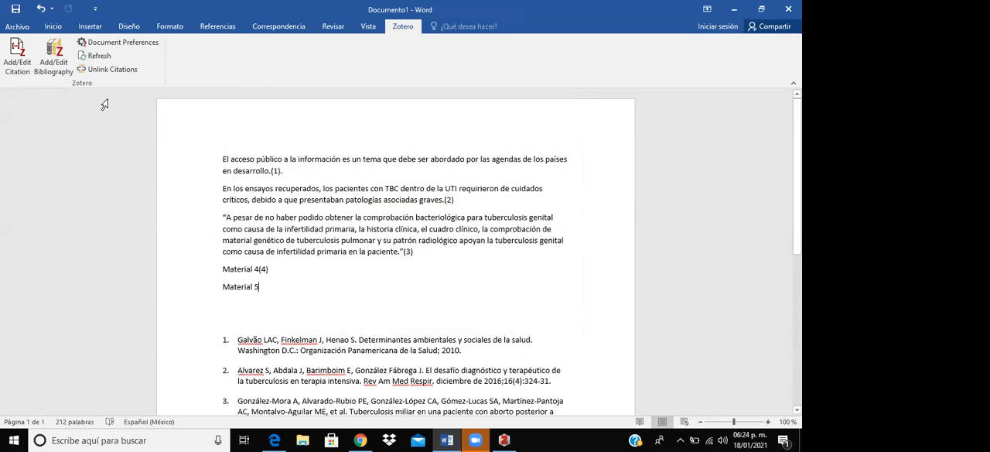
# - Cite the Medicina_UNIDA item "F I N A L R E P O R T V A C C I N A T I..." after "Material 5", using the classic view
pyautogui.click(14, 64)
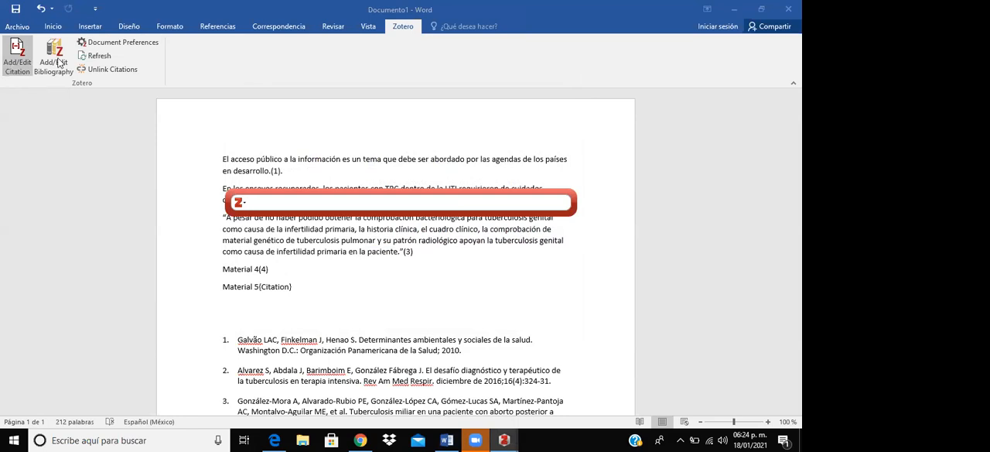
pyautogui.click(240, 203)
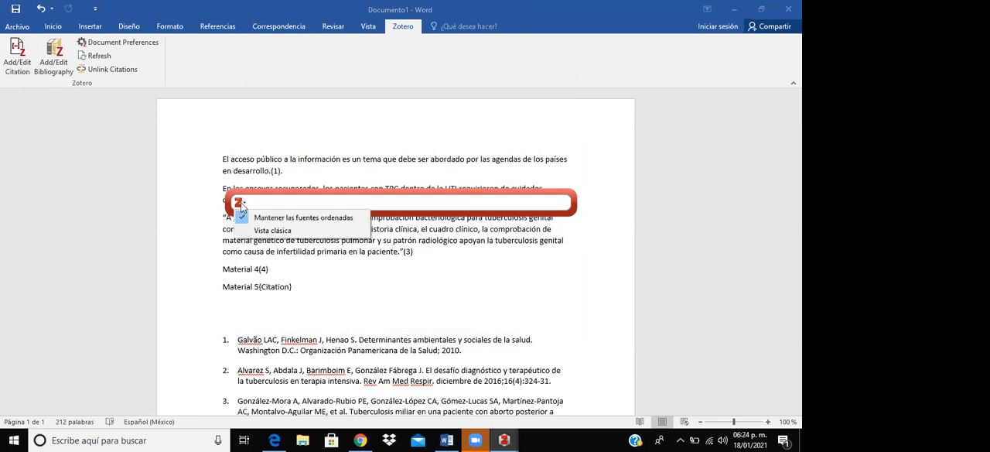
pyautogui.click(271, 231)
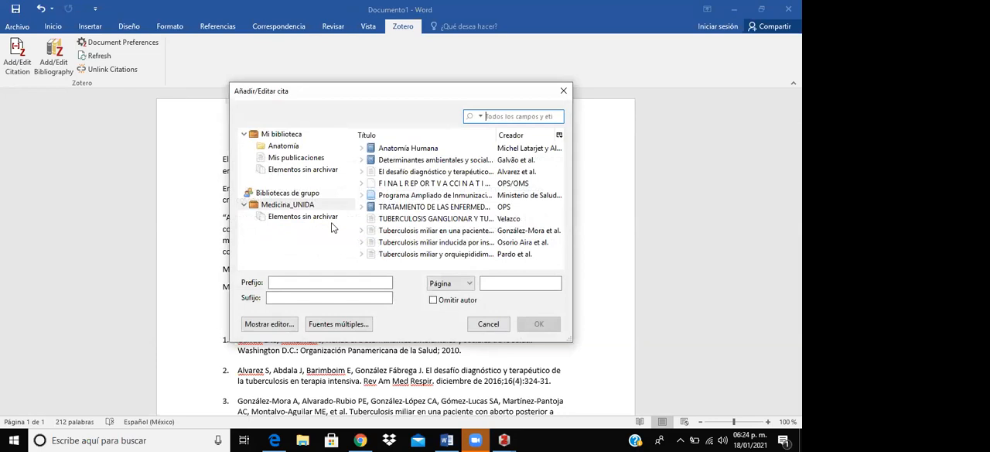
pyautogui.click(424, 186)
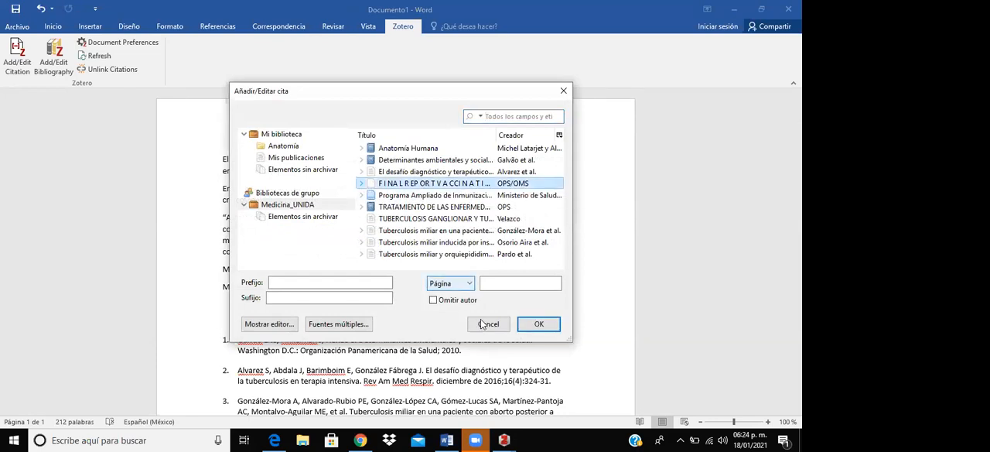
pyautogui.click(539, 323)
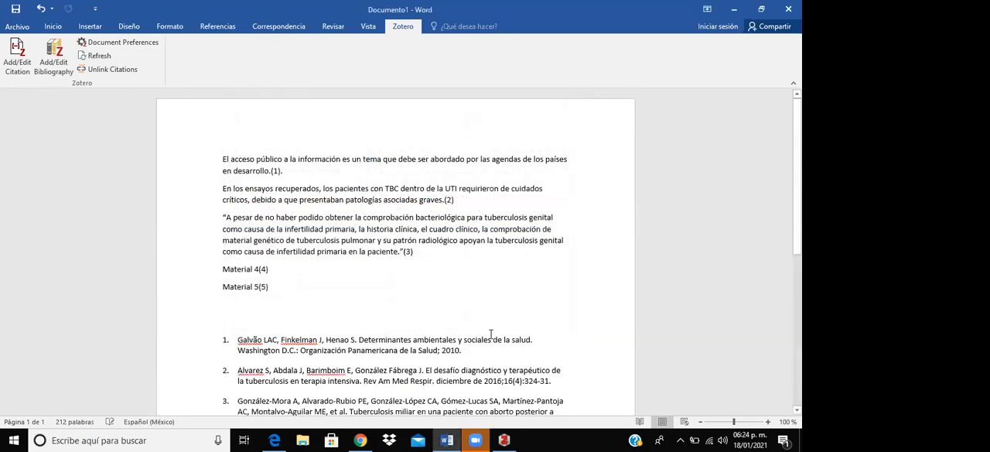
# - Examine the numbered Vancouver bibliography and compare its entries with the in-text citations above it
pyautogui.scroll(-3, 392, 339)
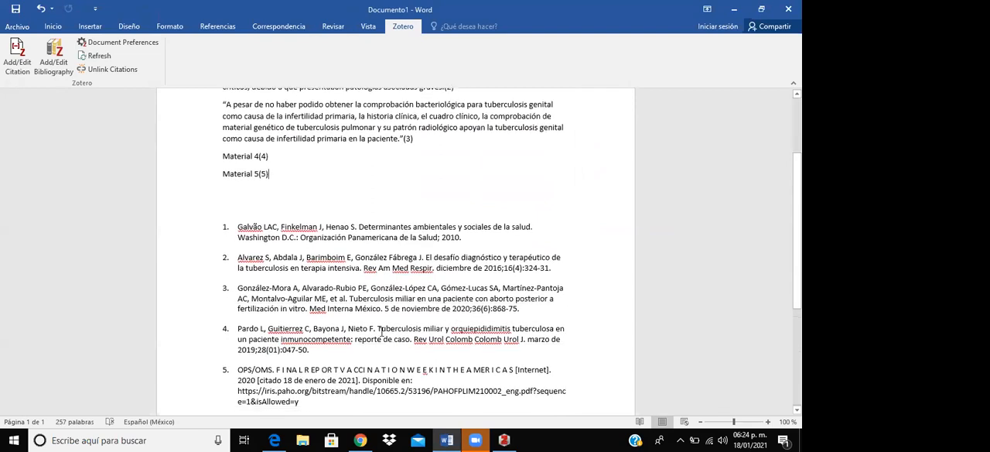
pyautogui.scroll(-1, 286, 168)
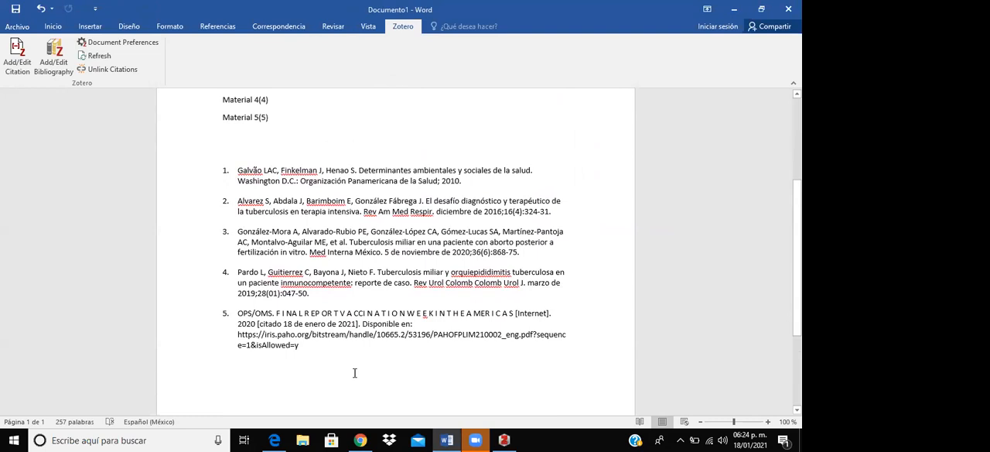
pyautogui.moveTo(246, 171); pyautogui.dragTo(321, 364)
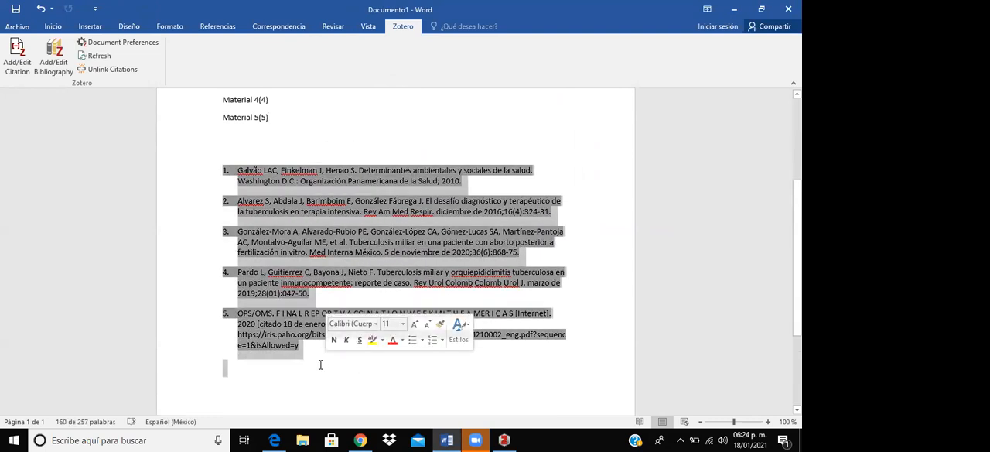
pyautogui.click(325, 132)
pyautogui.scroll(1, 385, 212)
pyautogui.scroll(3, 385, 212)
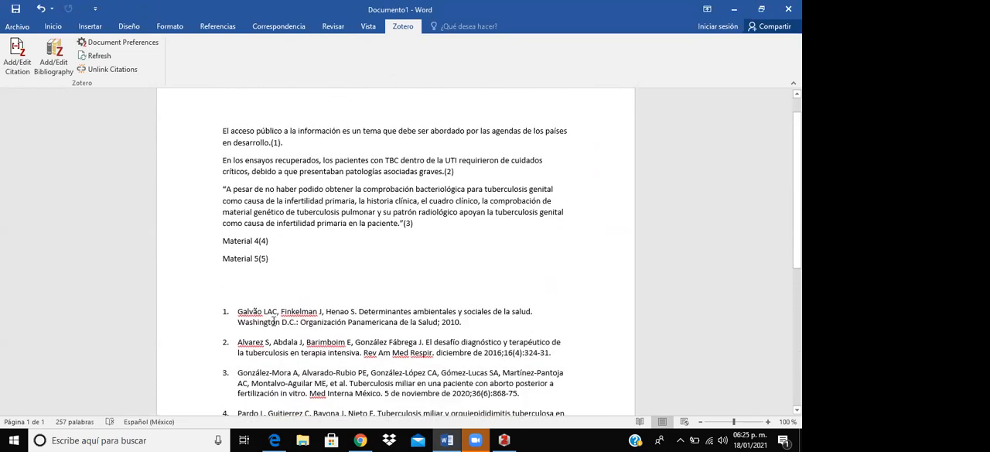
pyautogui.scroll(-1, 276, 317)
pyautogui.scroll(-1, 278, 318)
pyautogui.moveTo(206, 256); pyautogui.dragTo(316, 338)
pyautogui.scroll(-5, 348, 349)
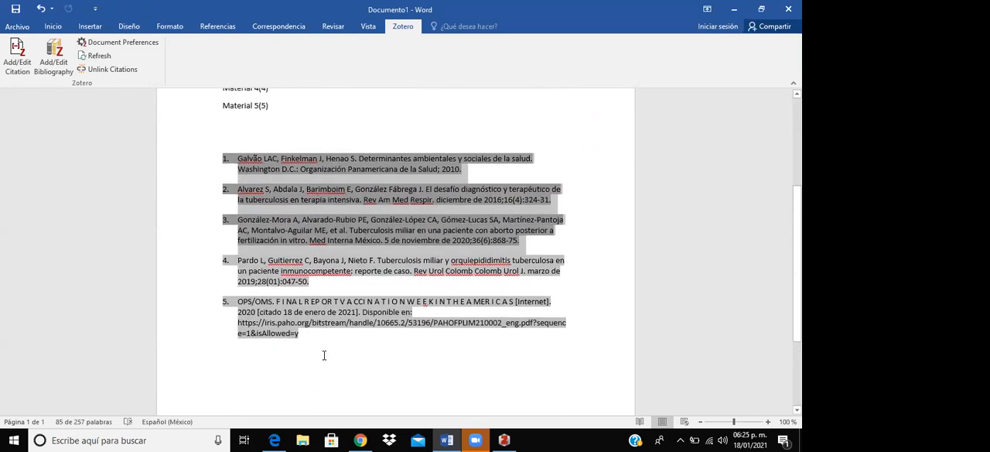
pyautogui.click(359, 316)
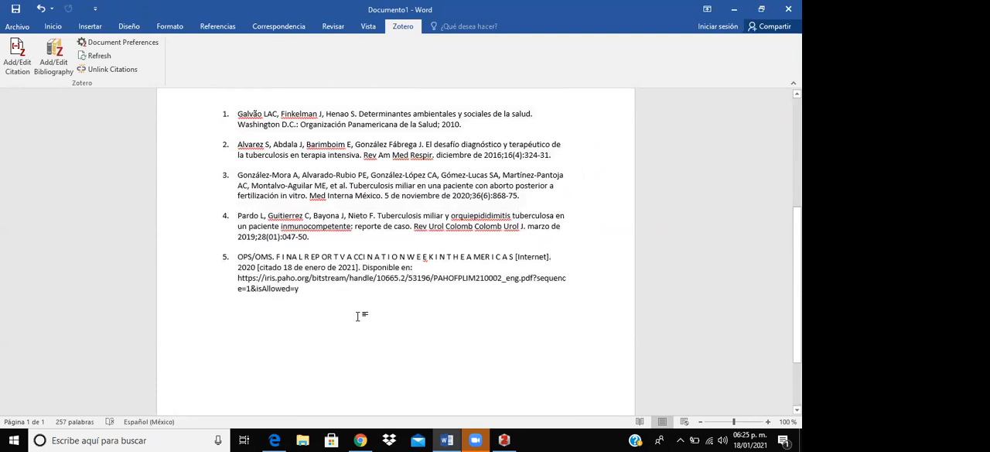
pyautogui.scroll(5, 359, 316)
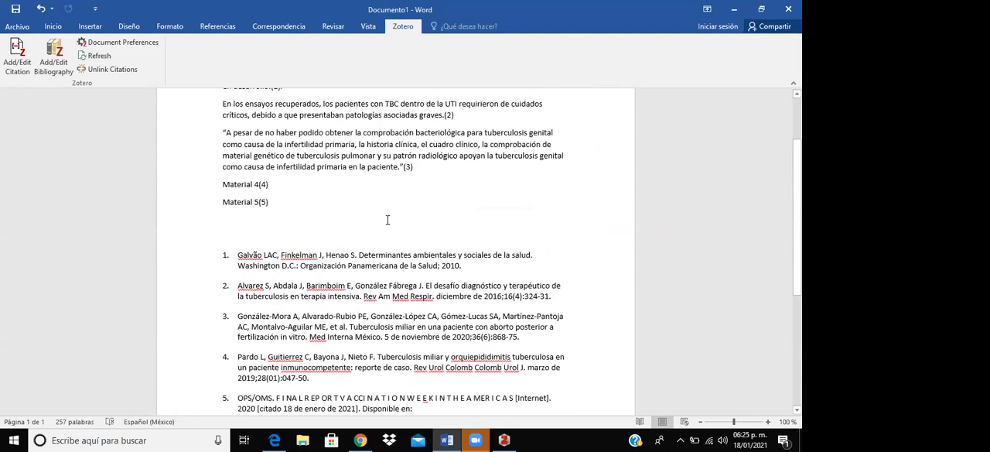
# - Change the document's citation style to American Psychological Association (APA) 7th edition
pyautogui.click(153, 47)
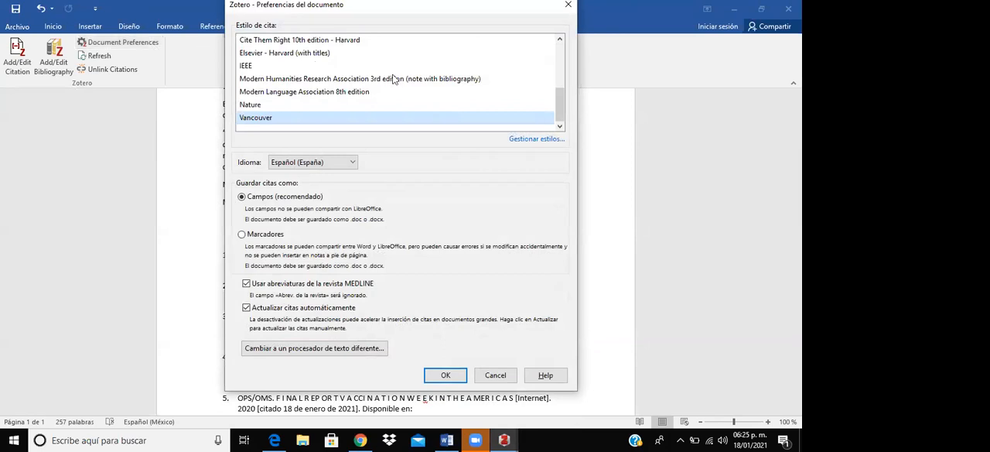
pyautogui.moveTo(561, 108); pyautogui.dragTo(560, 59)
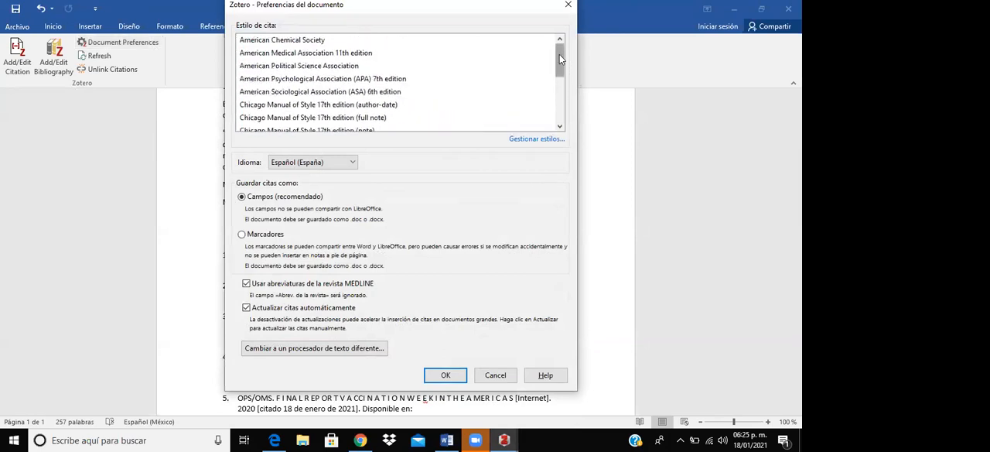
pyautogui.click(369, 79)
pyautogui.click(464, 350)
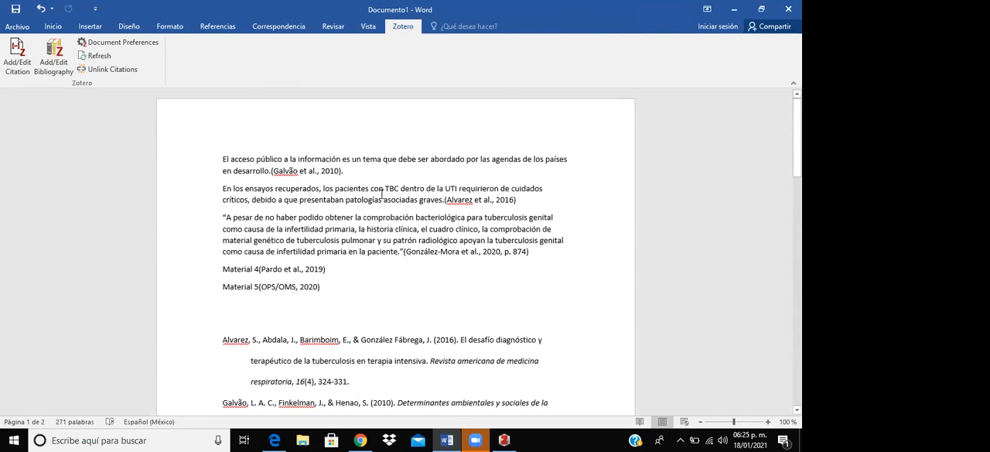
# - Examine the author-date citation in the first paragraph and the APA-formatted reference list through its last entry
pyautogui.click(287, 171)
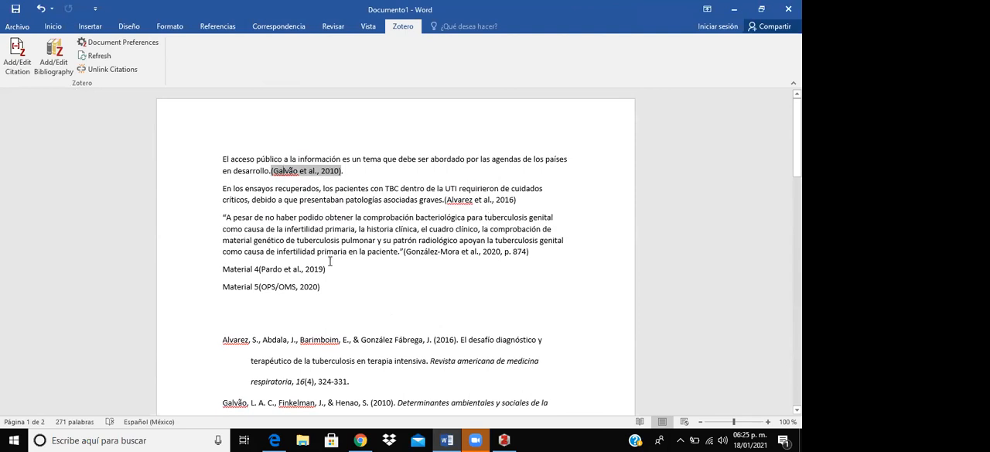
pyautogui.scroll(-3, 315, 304)
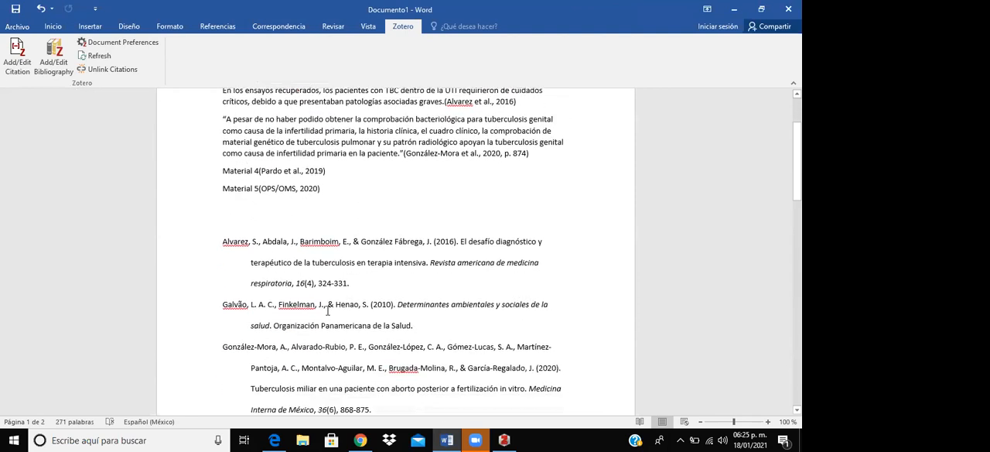
pyautogui.moveTo(216, 238); pyautogui.dragTo(315, 338)
pyautogui.scroll(-1, 320, 375)
pyautogui.scroll(-4, 331, 379)
pyautogui.moveTo(320, 374); pyautogui.dragTo(352, 361)
pyautogui.click(353, 359)
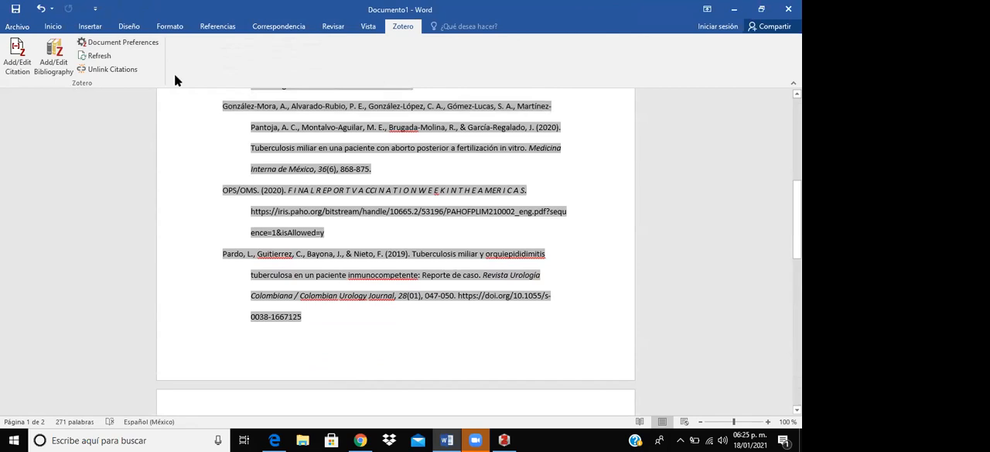
# - Set the document's citation style back to Vancouver and return to the numbered bibliography
pyautogui.click(139, 46)
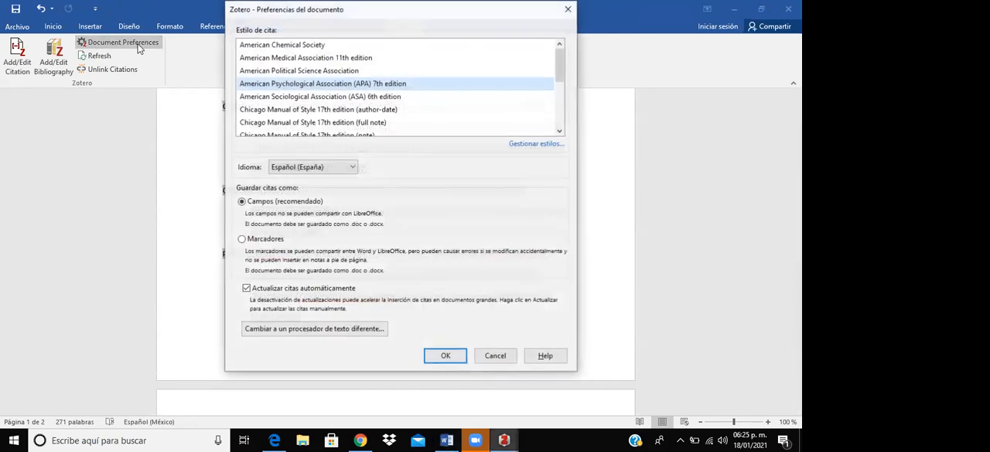
pyautogui.moveTo(560, 68); pyautogui.dragTo(559, 135)
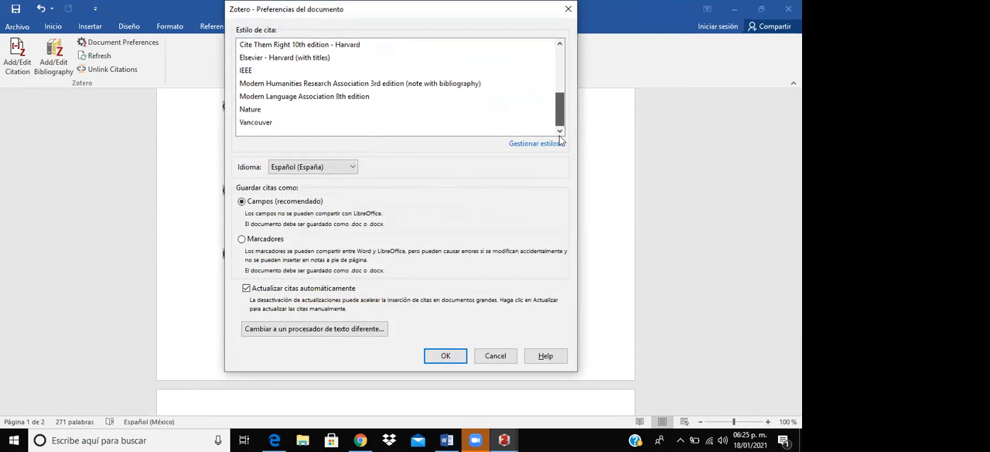
pyautogui.click(273, 124)
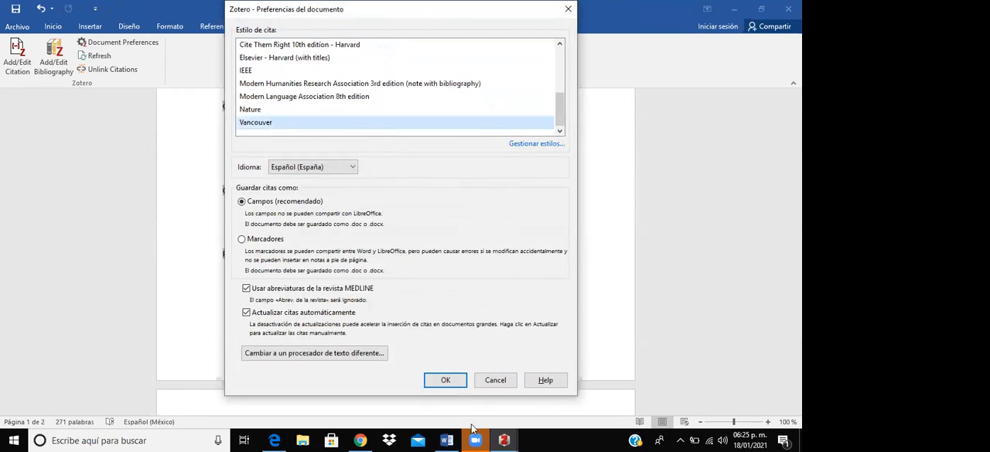
pyautogui.click(441, 378)
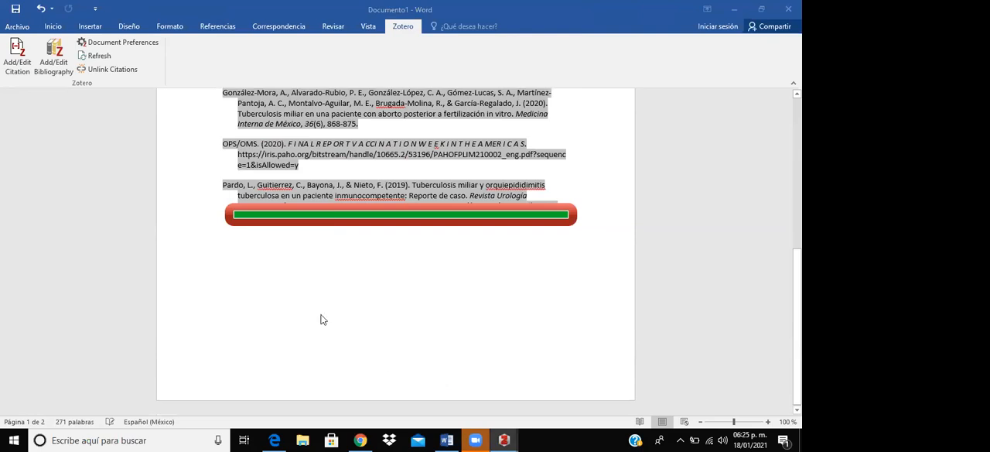
pyautogui.scroll(4, 441, 154)
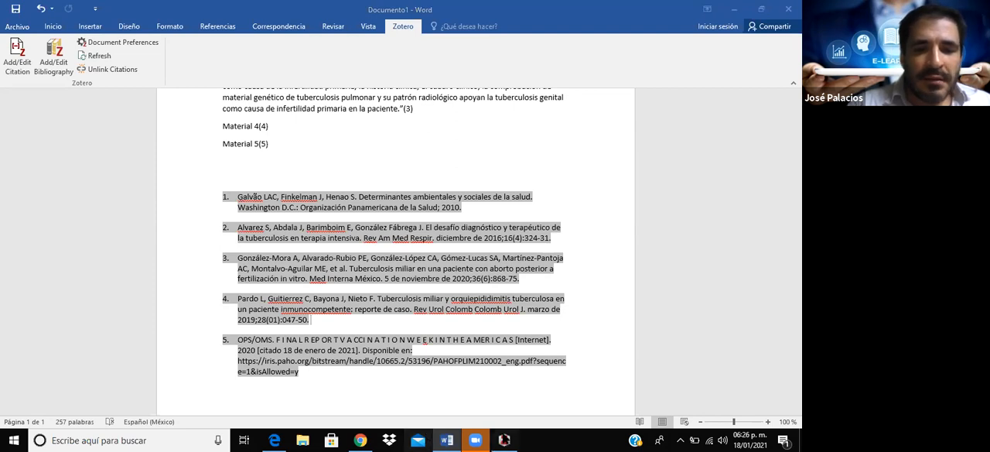
# - Switch to Zotero, show the tags of the "Anatomía Humana" item and look through the library's tag list
pyautogui.click(504, 439)
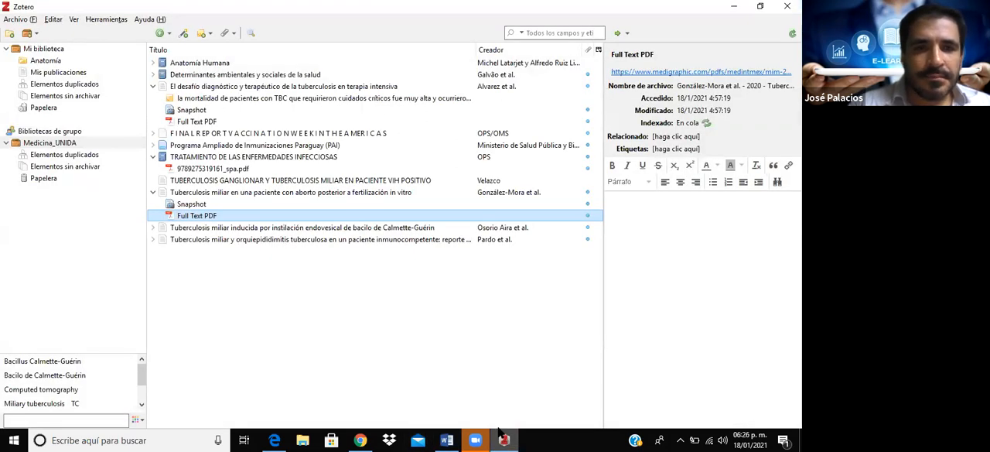
pyautogui.click(216, 64)
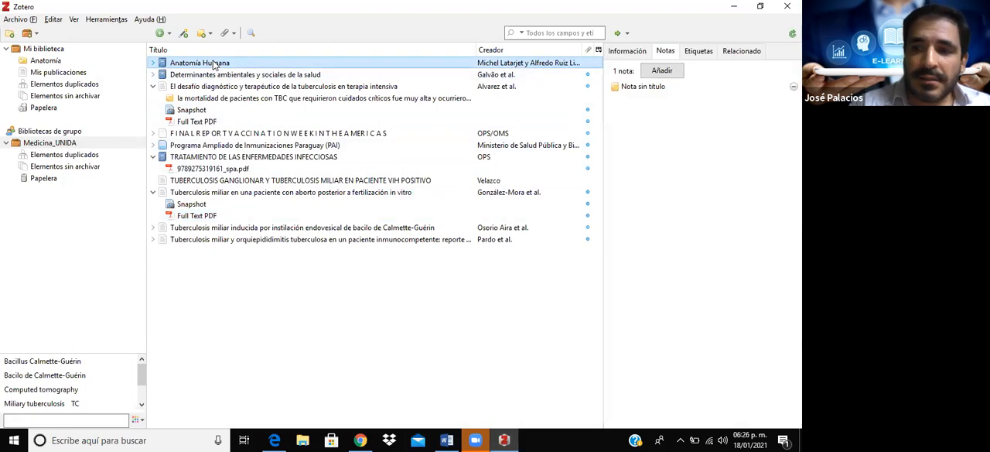
pyautogui.click(702, 51)
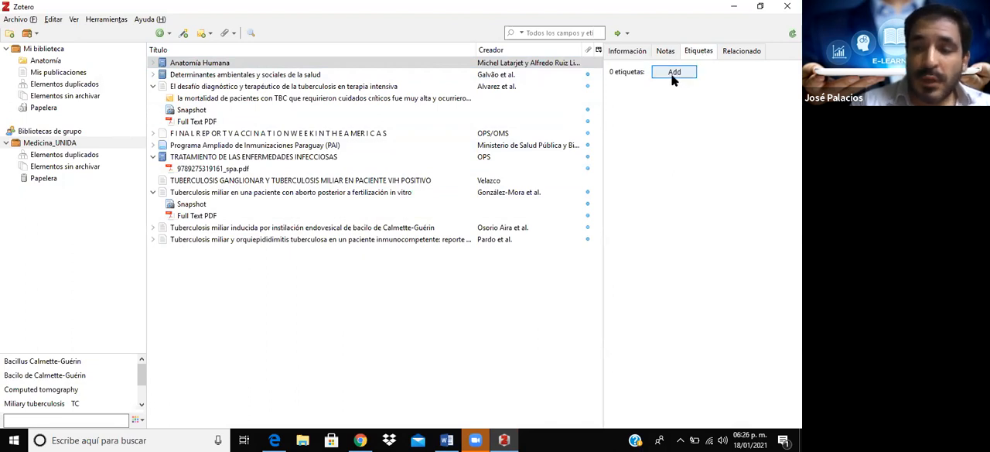
pyautogui.click(195, 64)
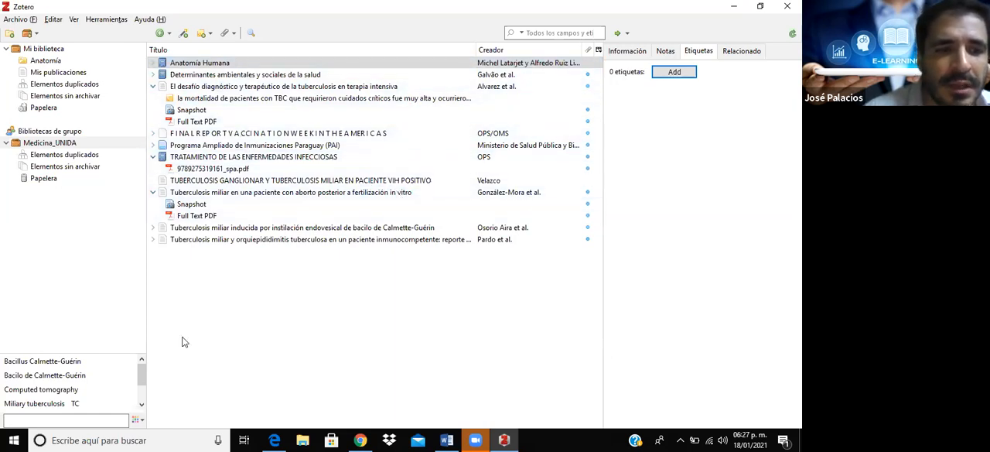
pyautogui.scroll(-2, 141, 375)
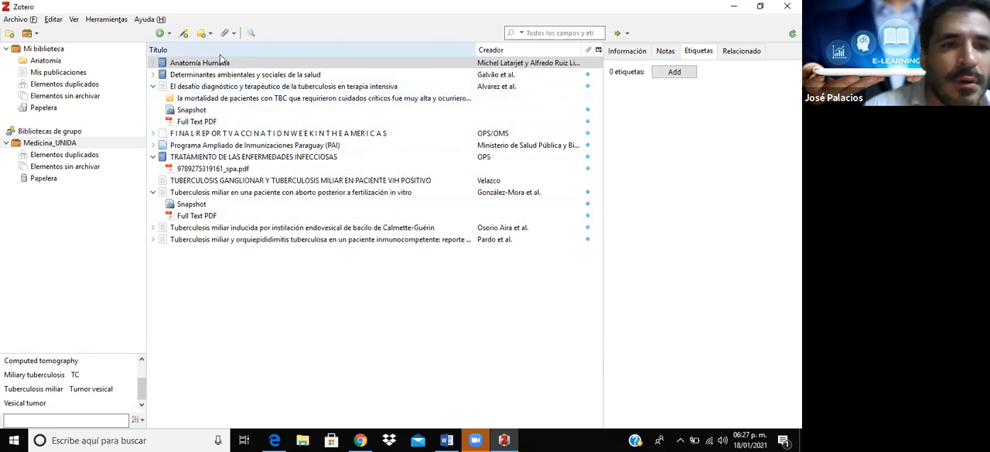
# - Add the tag "DX" to the article "El desafío diagnóstico y terapéutico de la tuberculosis en terapia intensiva"
pyautogui.click(209, 88)
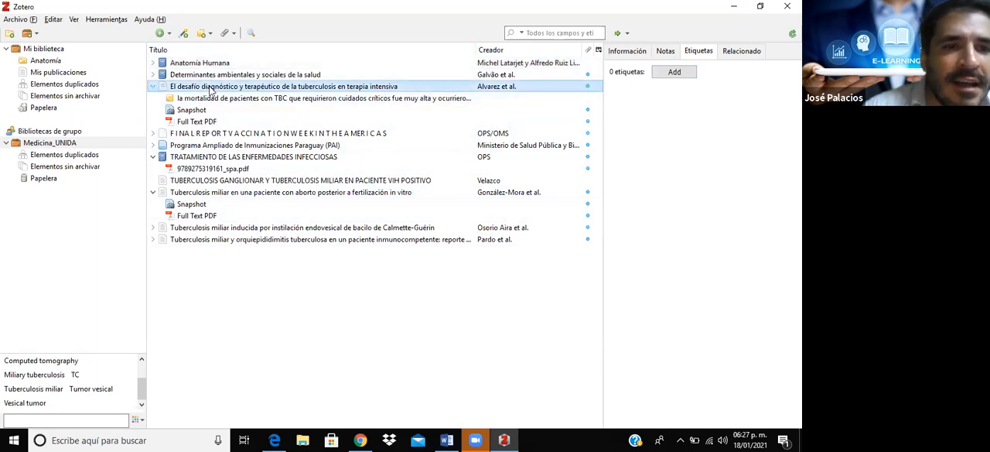
pyautogui.click(682, 74)
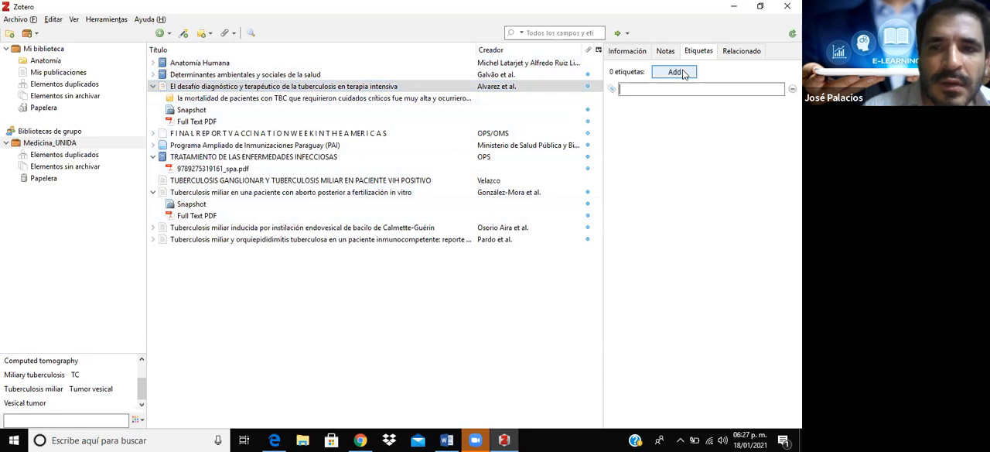
pyautogui.write('DX')
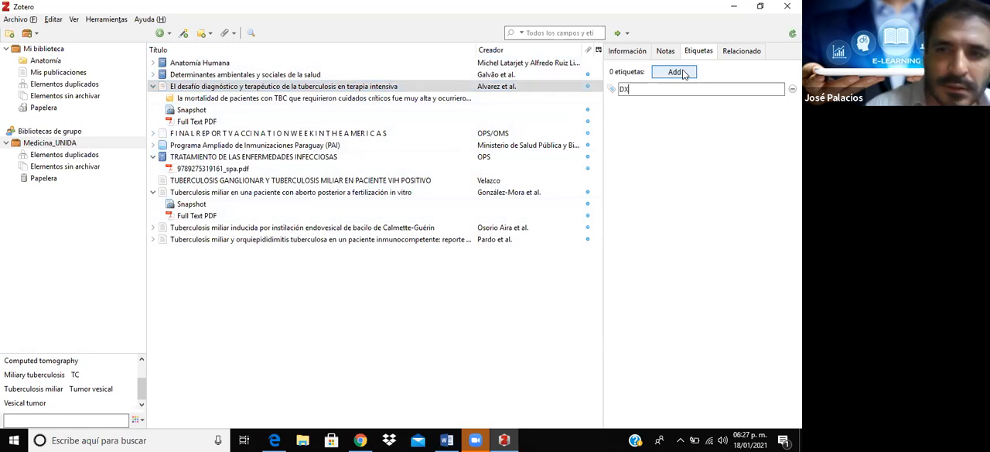
pyautogui.press('Return')
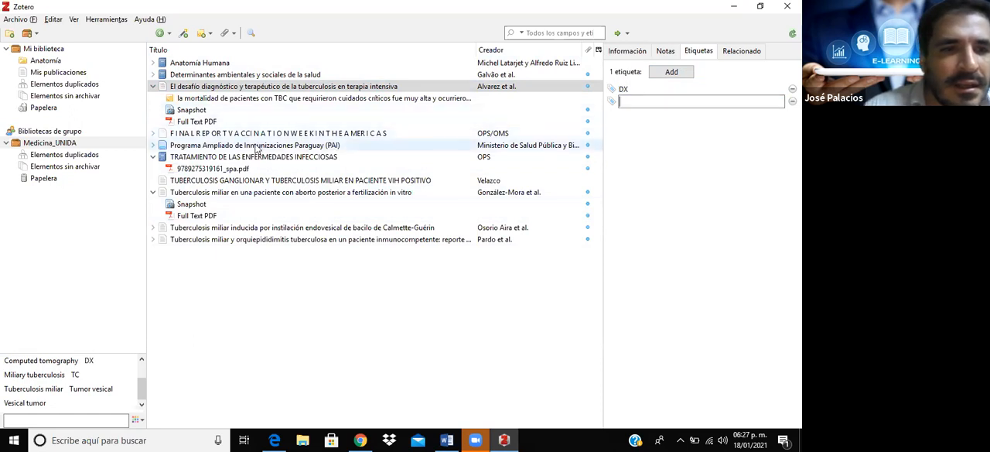
# - Add the tag "TTO" to the item "FINAL REPORT VACCINATION WEEK IN THE AMERICAS"
pyautogui.click(235, 134)
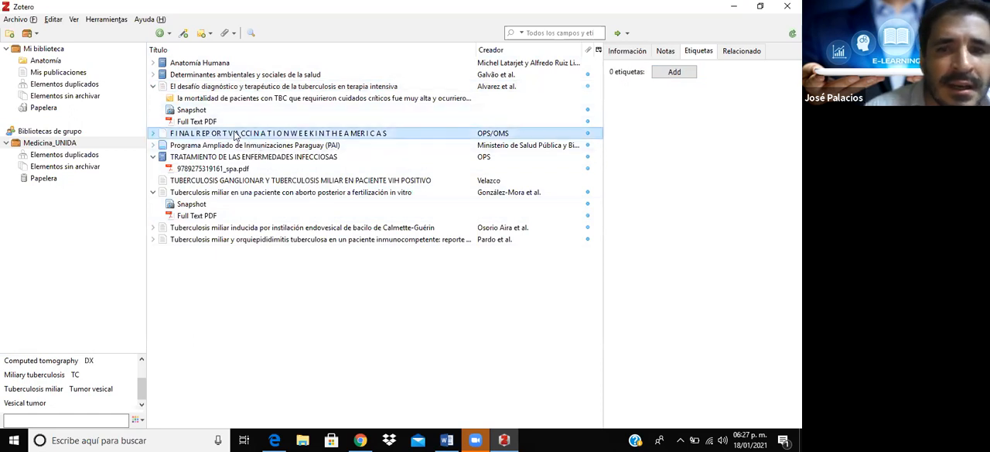
pyautogui.click(674, 72)
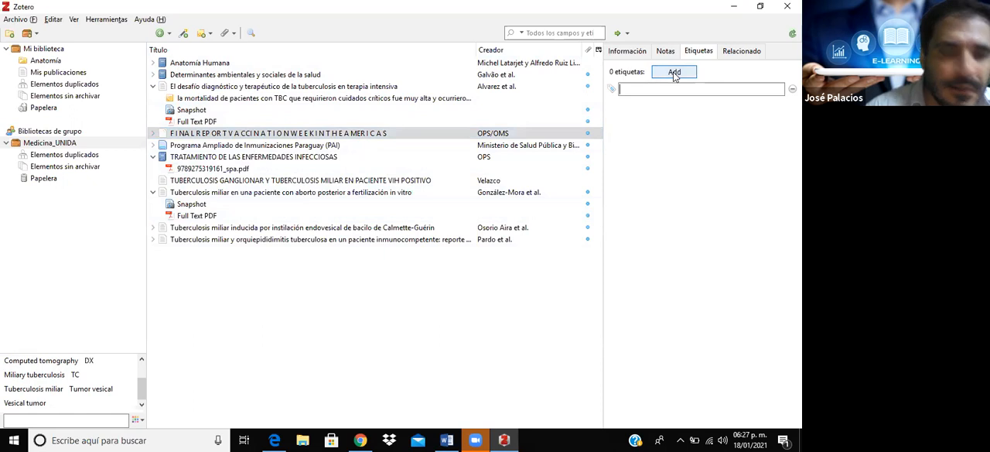
pyautogui.write('TTO')
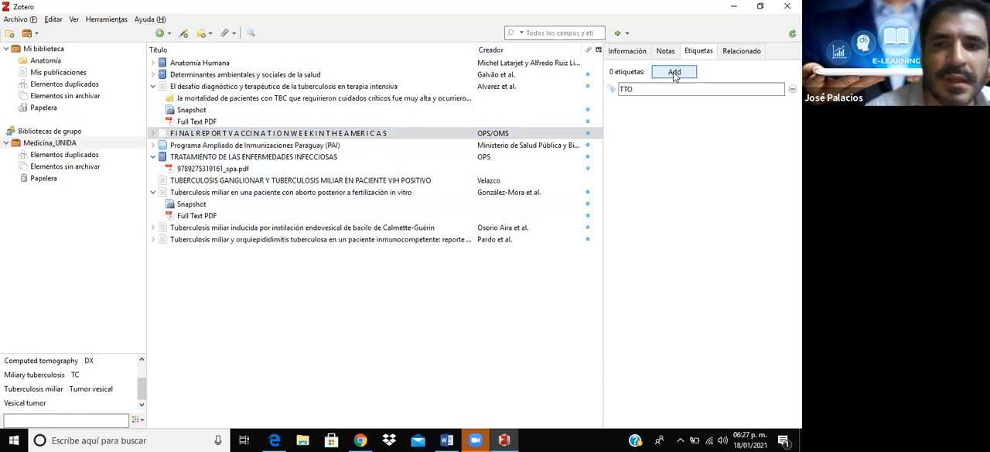
pyautogui.press('Return')
# - Add the existing tag "DX" to the item "Programa Ampliado de Inmunizaciones Paraguay (PAI)"
pyautogui.click(319, 146)
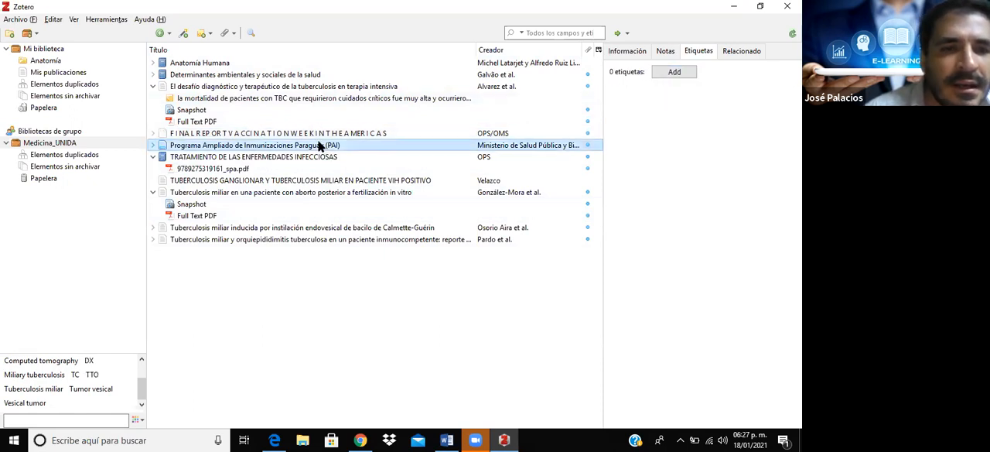
pyautogui.click(671, 73)
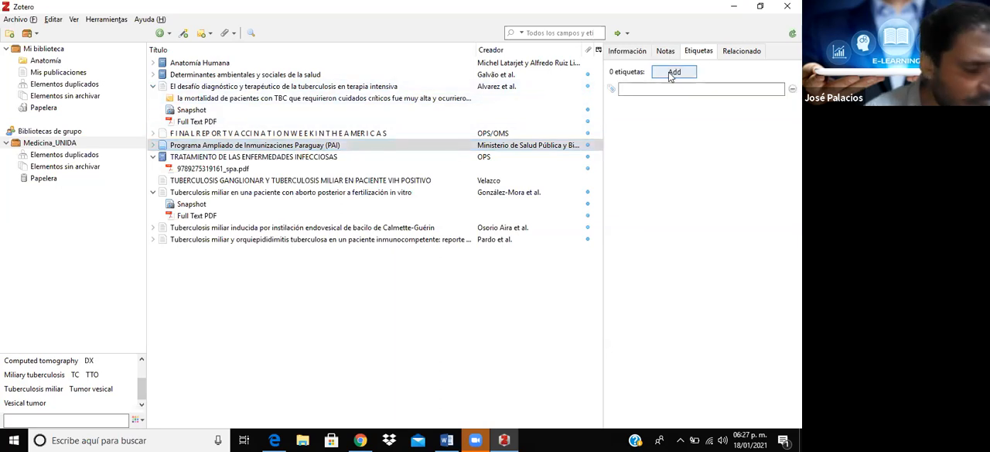
pyautogui.write('D')
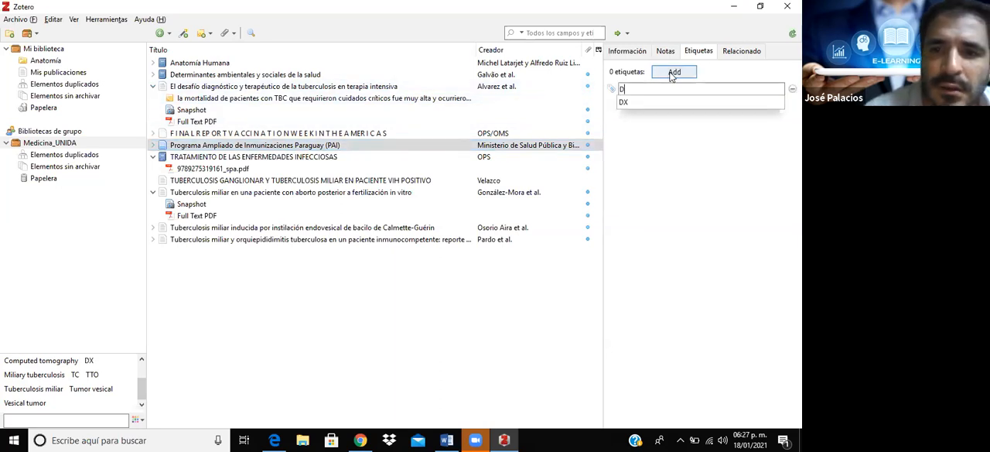
pyautogui.click(632, 105)
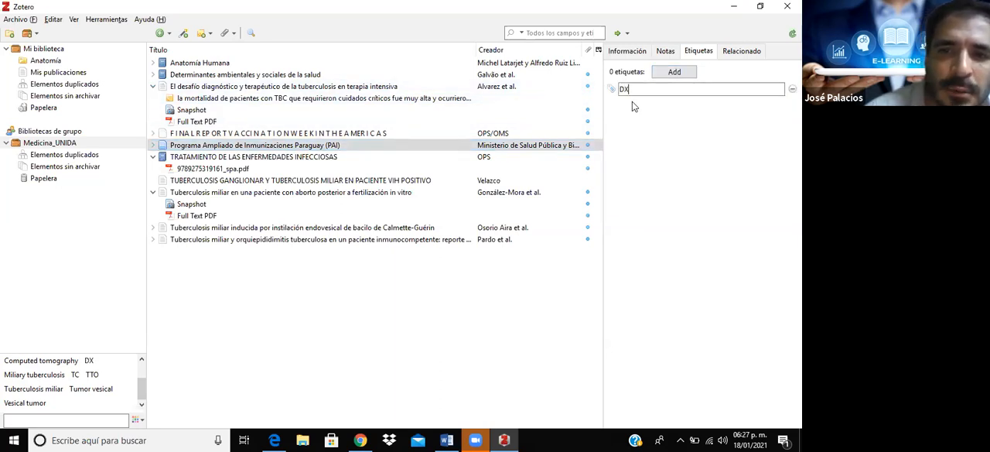
pyautogui.press('Return')
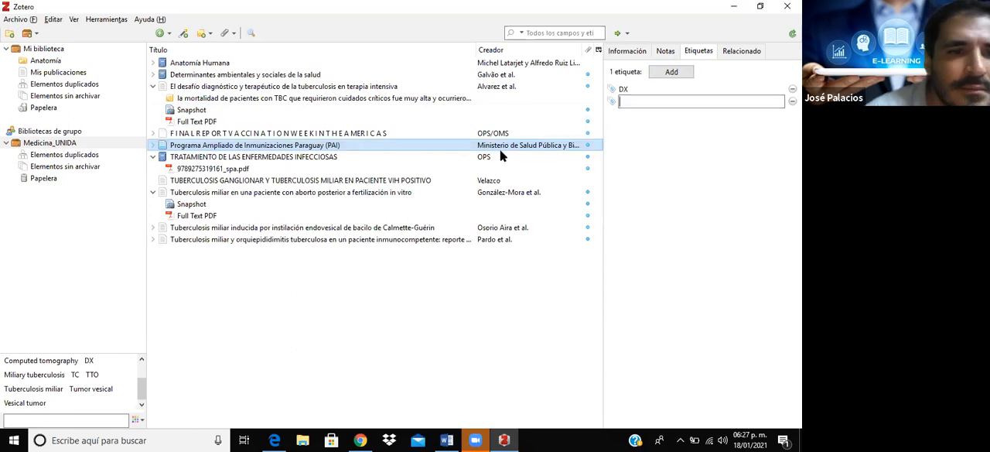
# - Add the existing tag "TTO" to the book "TRATAMIENTO DE LAS ENFERMEDADES INFECCIOSAS"
pyautogui.click(248, 157)
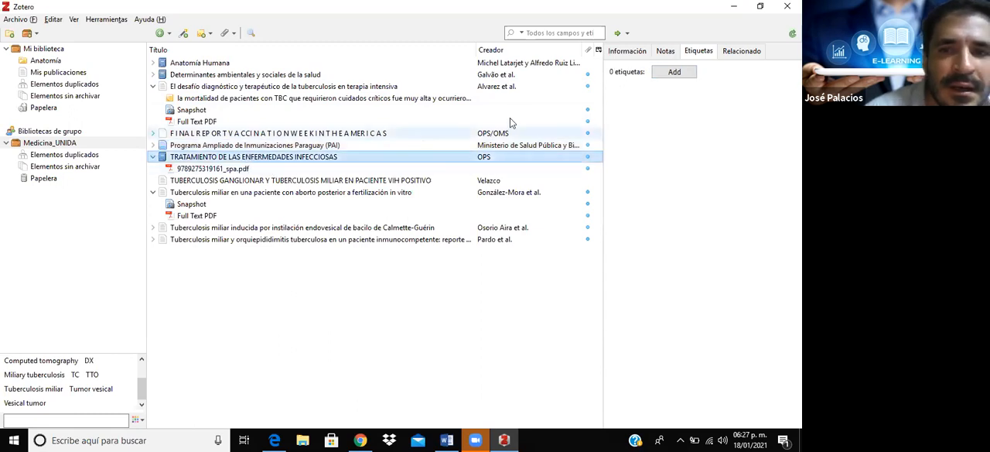
pyautogui.click(677, 71)
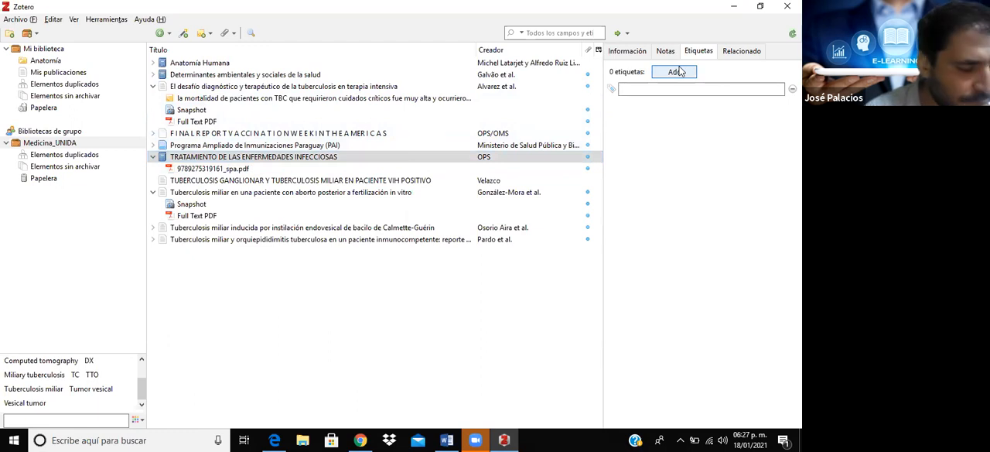
pyautogui.write('T')
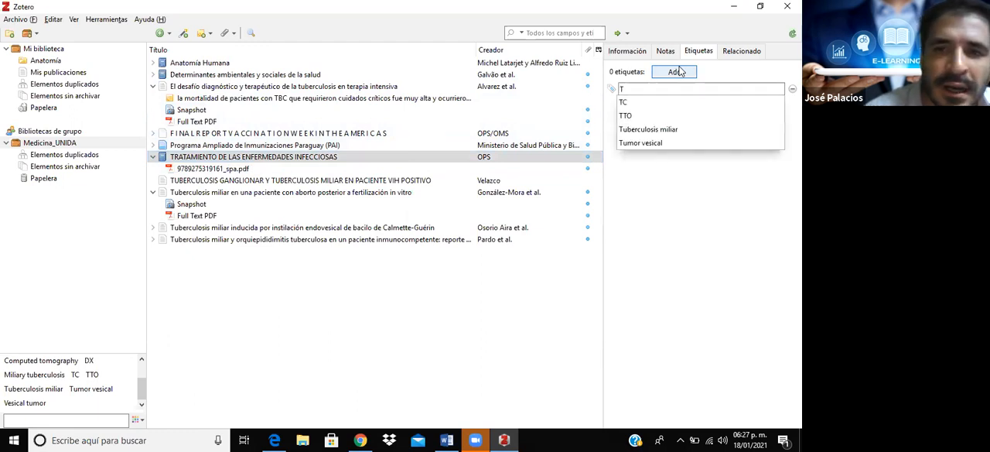
pyautogui.click(630, 116)
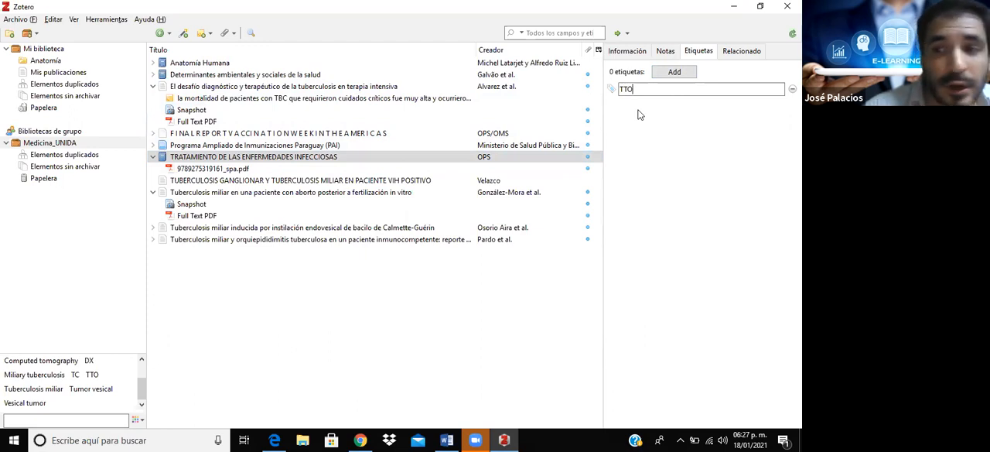
# - Add the new tag "Clasif." to the article "TUBERCULOSIS GANGLIONAR Y TUBERCULOSIS MILIAR EN PACIENTE VIH POSITIVO"
pyautogui.click(251, 180)
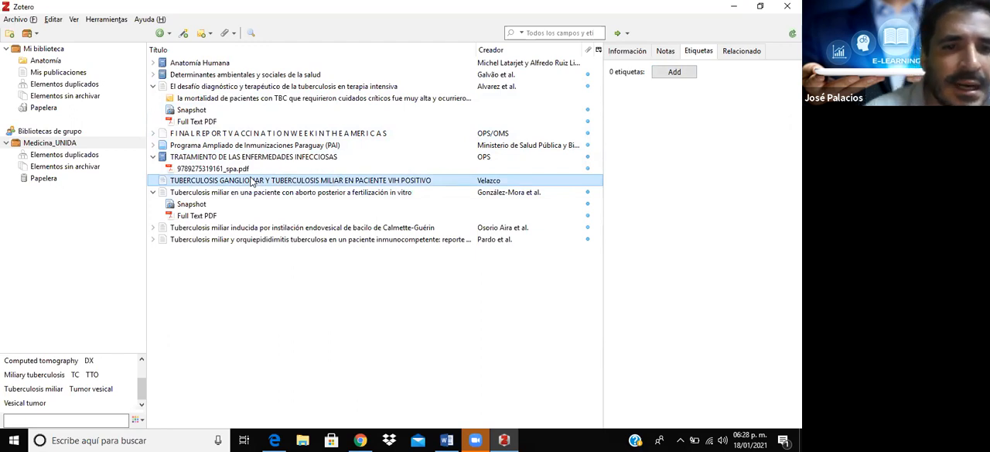
pyautogui.click(679, 72)
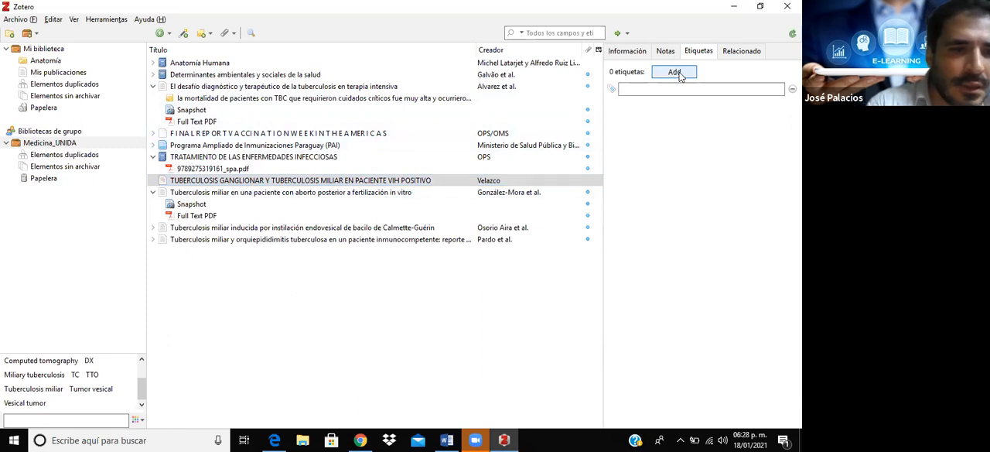
pyautogui.write('Claf')
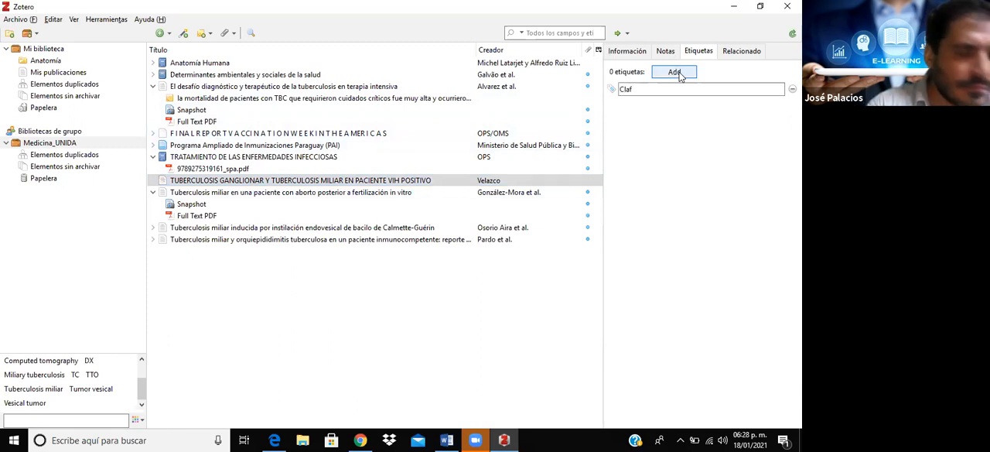
pyautogui.press('BackSpace')
pyautogui.write('sif.')
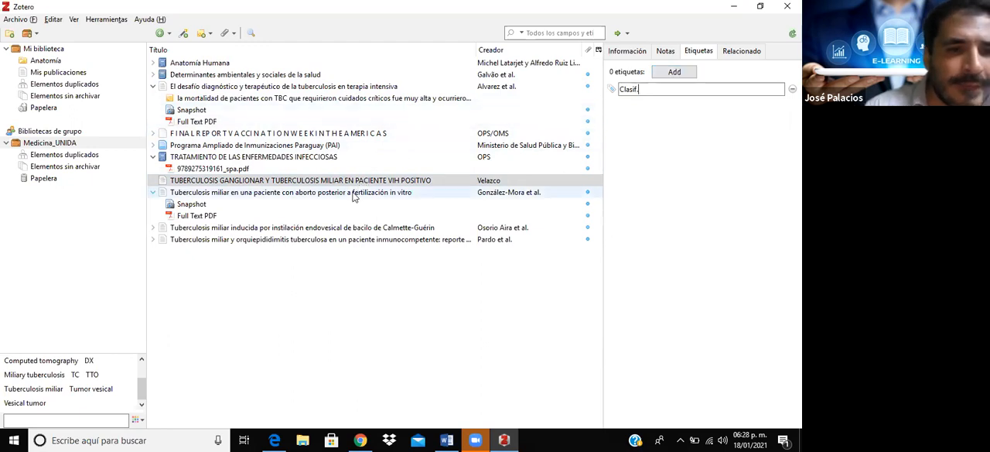
# - Add the existing tag "Clasif." to the article "Tuberculosis miliar en una paciente con aborto posterior a fertilización in vitro"
pyautogui.click(353, 193)
pyautogui.click(673, 72)
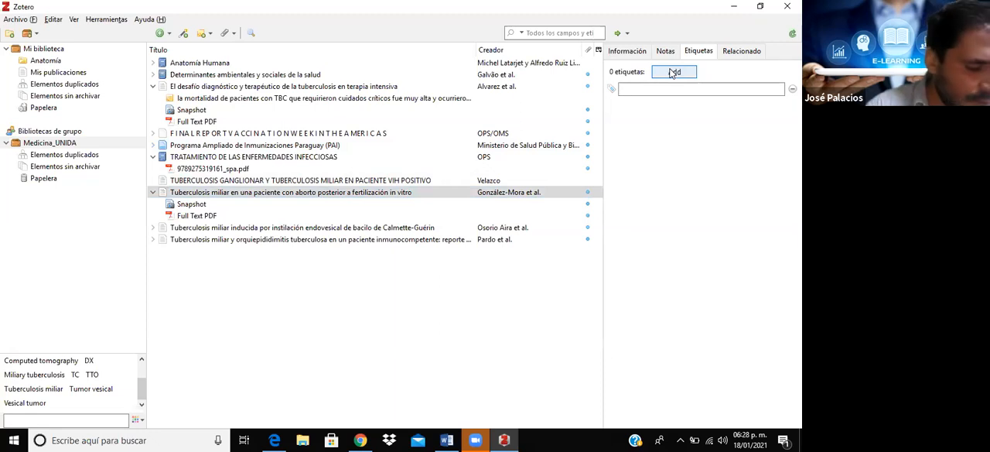
pyautogui.write('Clasif.')
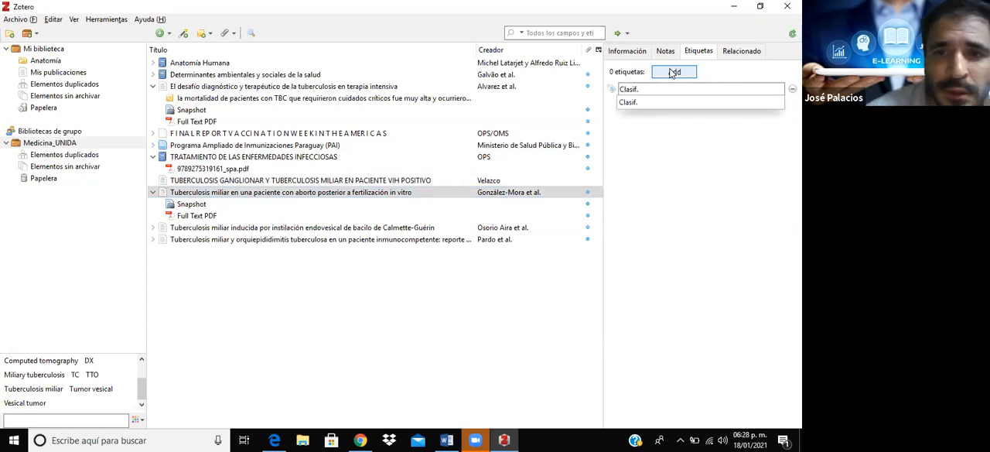
pyautogui.press('Down')
pyautogui.press('Return')
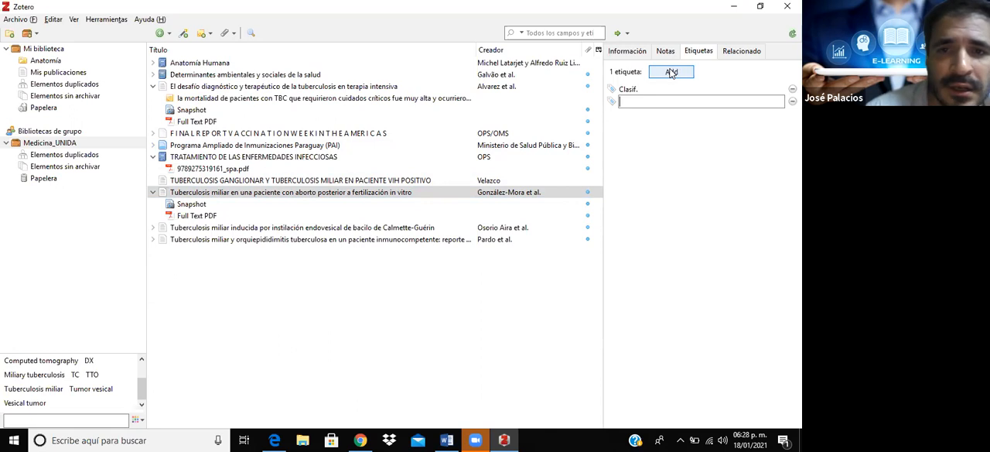
# - Add the existing tag "TTO" to the article "Tuberculosis miliar inducida por instilación endovesical de bacilo de Calmette-Guérin"
pyautogui.click(268, 230)
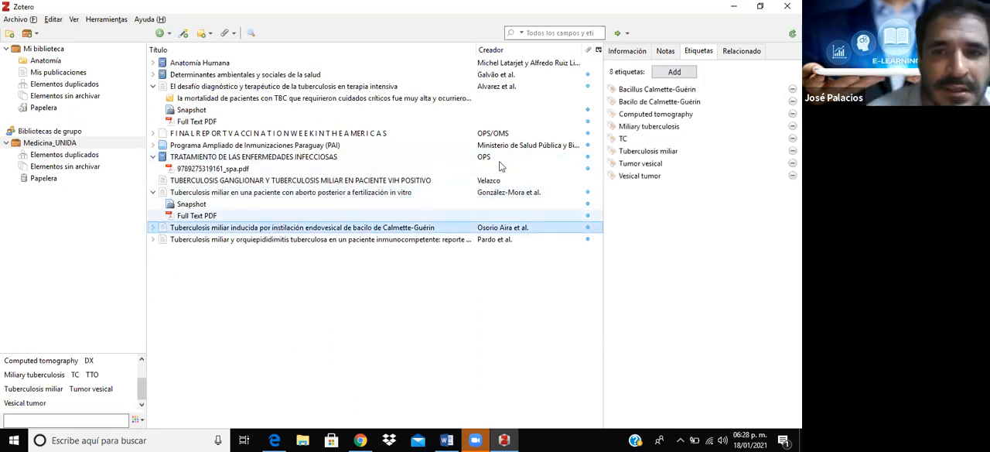
pyautogui.click(689, 74)
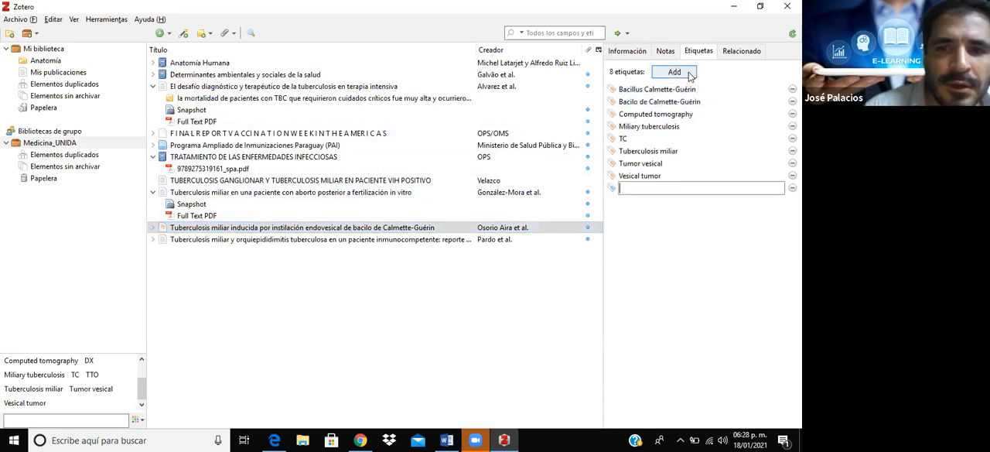
pyautogui.write('TT')
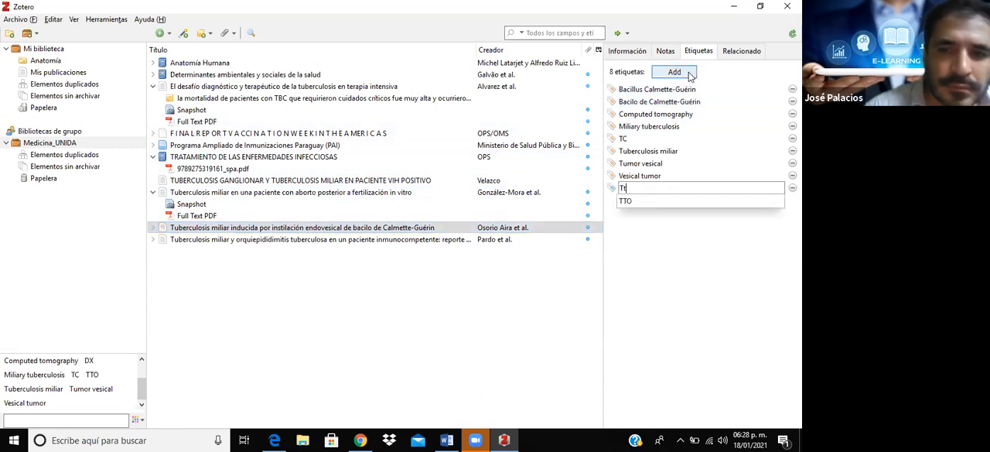
pyautogui.click(645, 202)
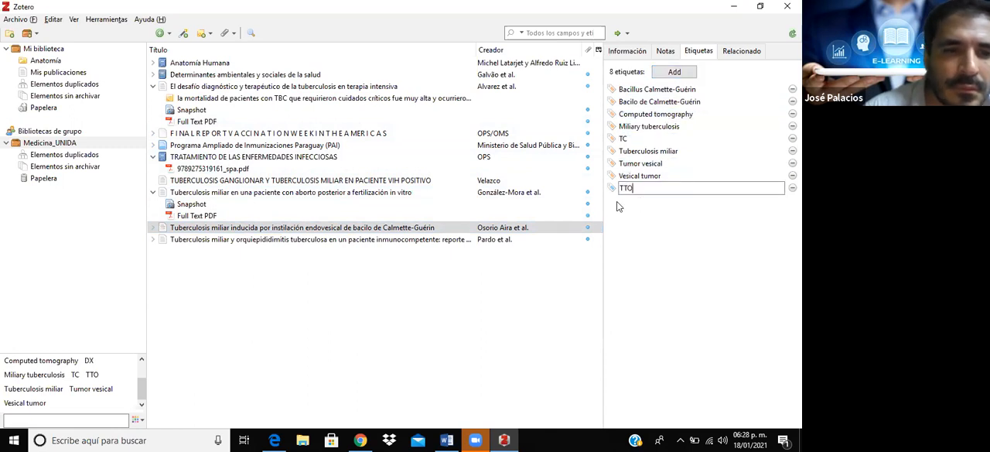
# - Add the existing tag "TTO" to the article "Tuberculosis miliar y orquiepididimitis tuberculosa en un paciente inmunocompetente"
pyautogui.click(320, 240)
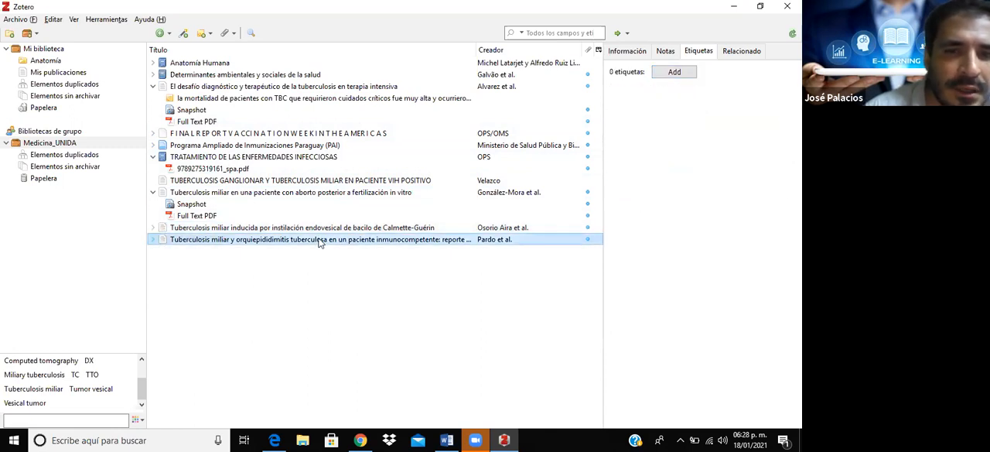
pyautogui.click(673, 72)
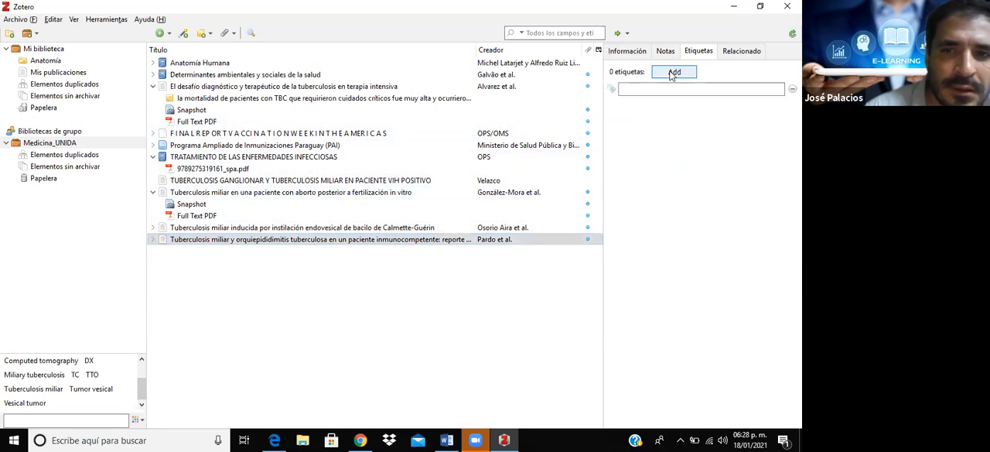
pyautogui.write('Tt')
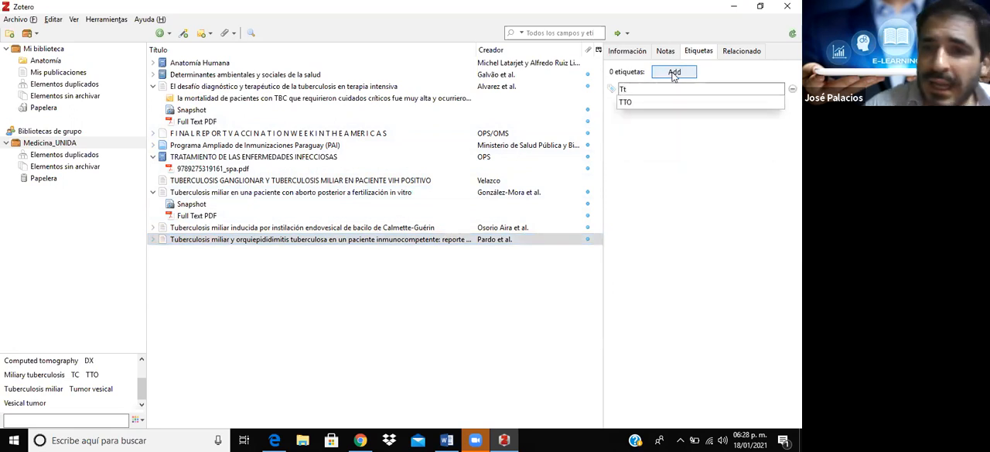
pyautogui.click(662, 101)
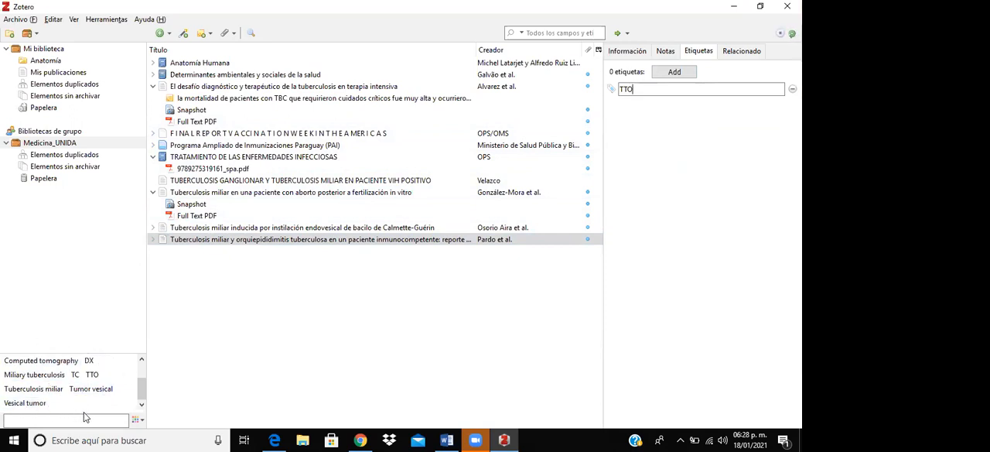
# - Filter the Medicina_UNIDA library by the tag "DX" and separately by "TTO", clearing each filter after viewing its items
pyautogui.click(89, 361)
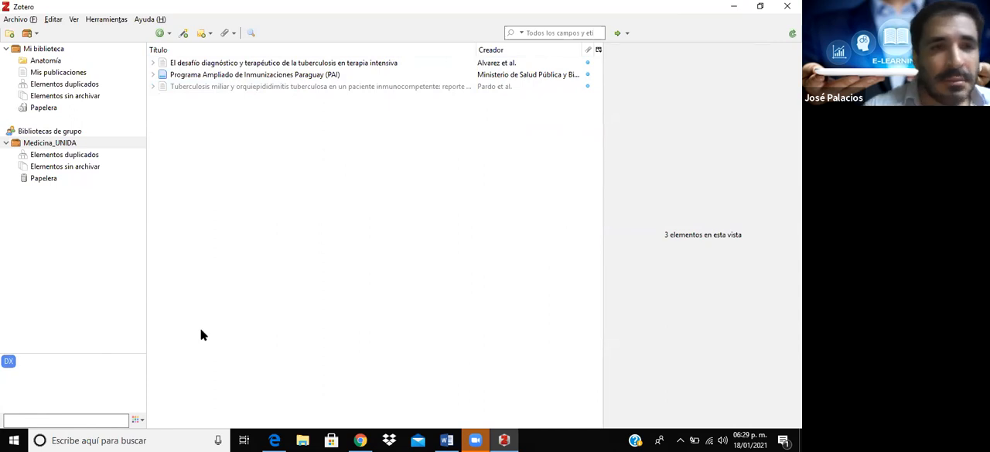
pyautogui.click(8, 362)
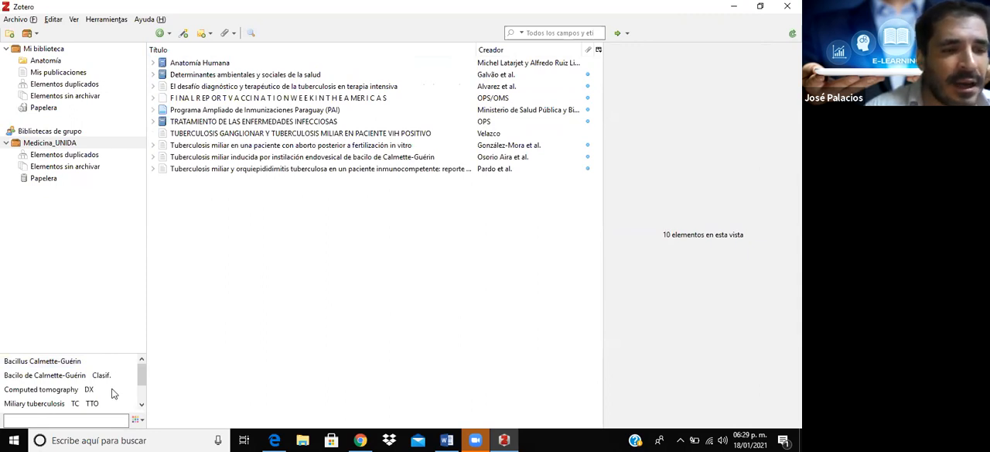
pyautogui.click(91, 403)
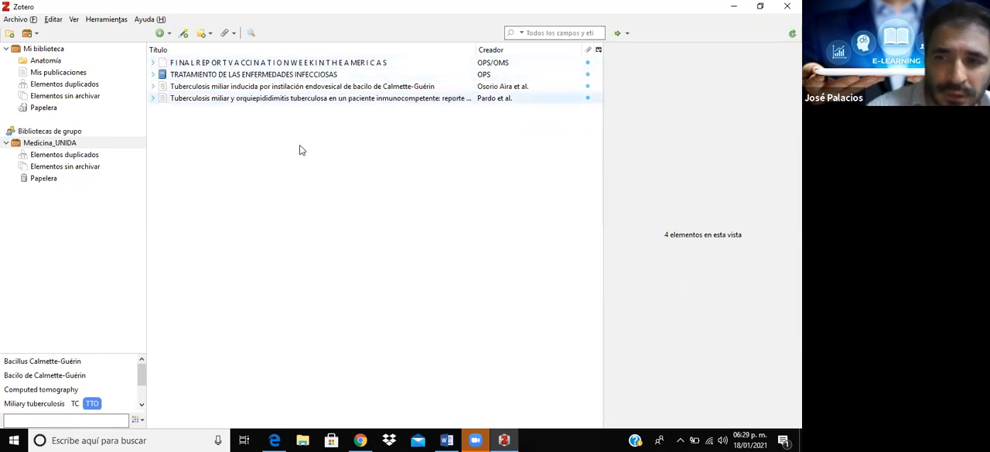
pyautogui.click(93, 403)
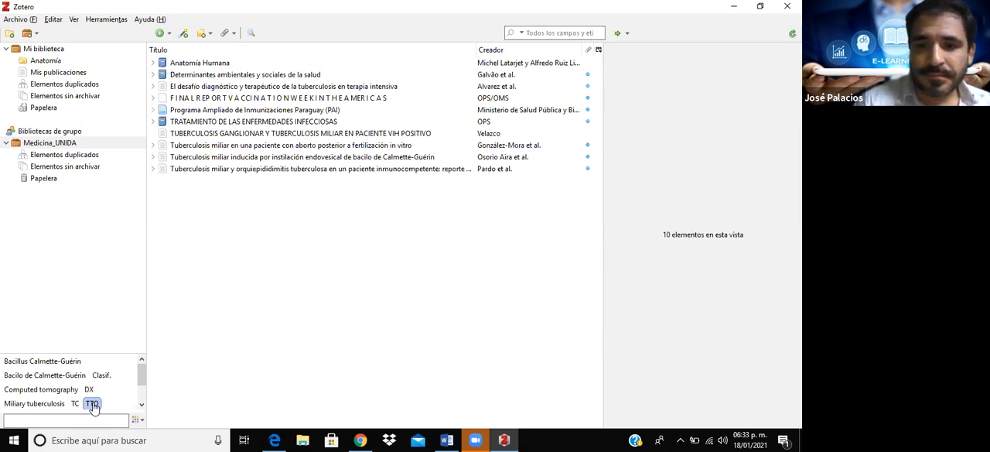
pyautogui.moveTo(274, 440)
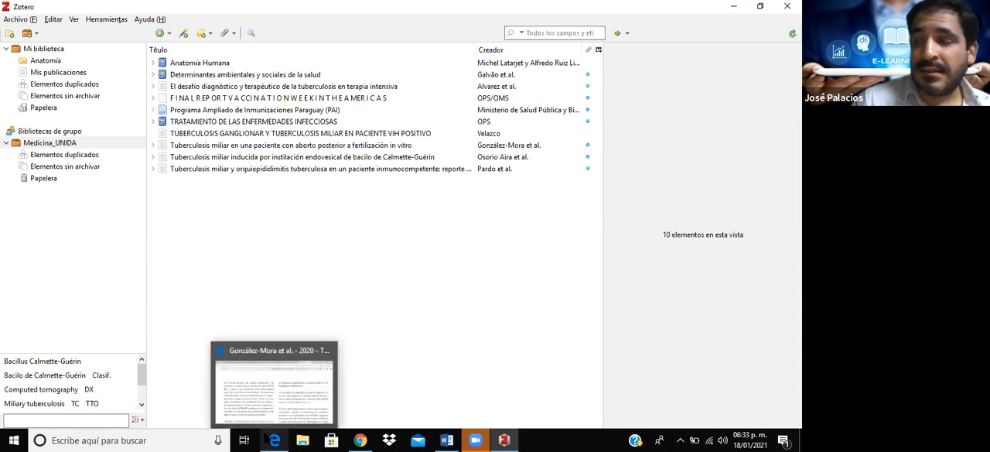